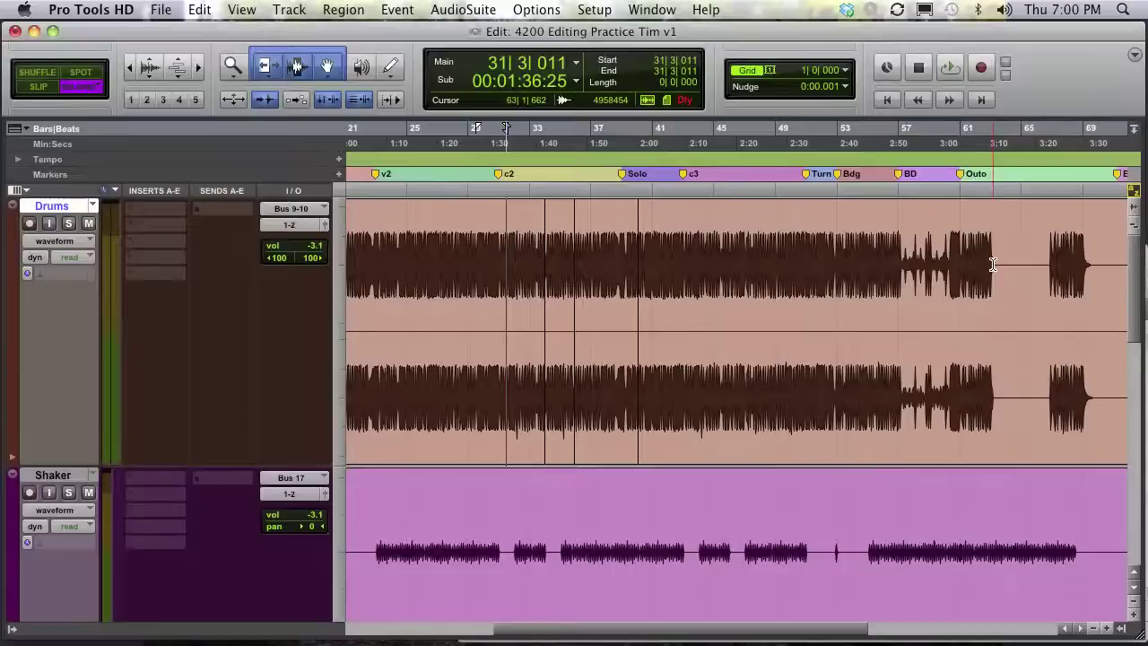
# - Examine the silent gap on the Drums track between bars 63 and 67 and the drum hits following the Outo marker
pyautogui.moveTo(992, 264); pyautogui.dragTo(1050, 266)
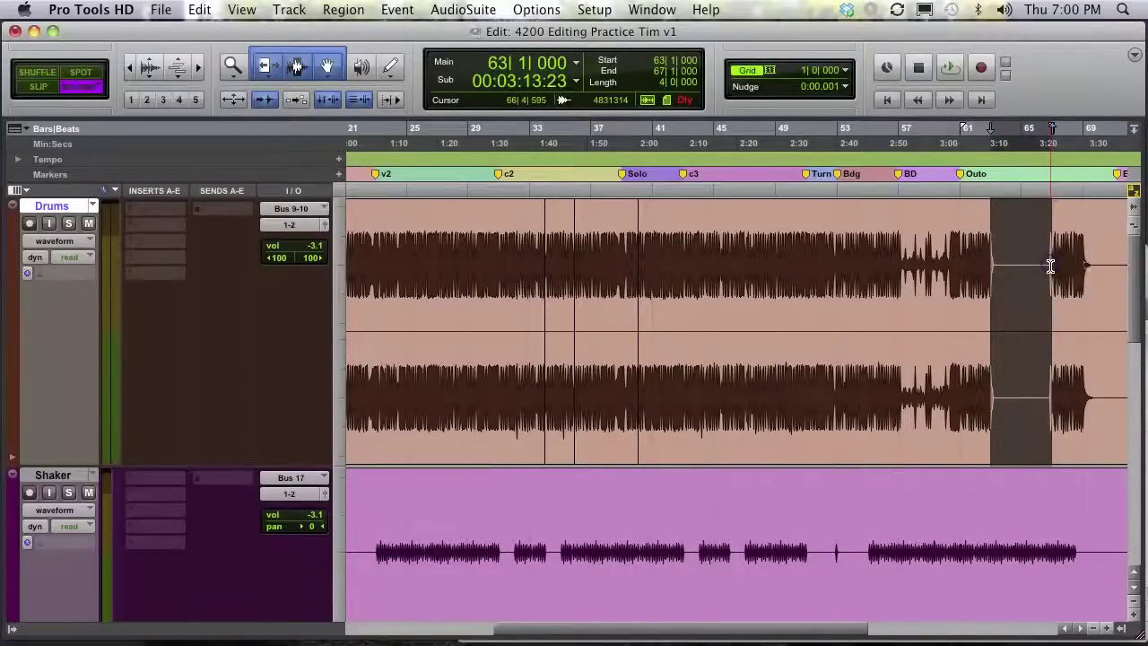
pyautogui.press('Delete')
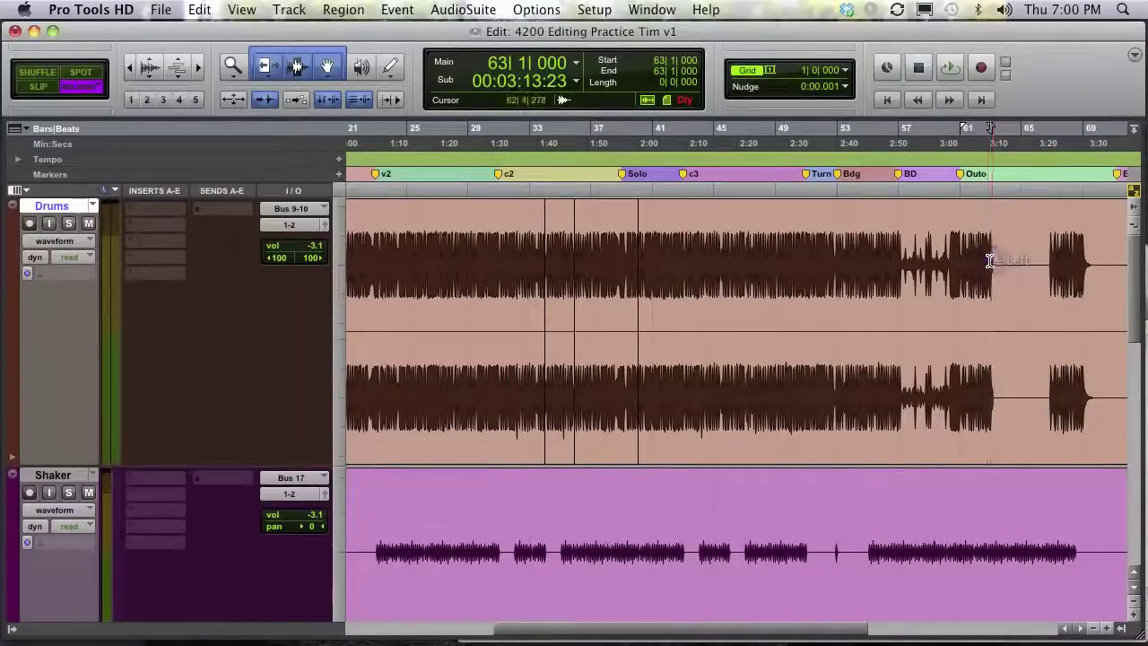
pyautogui.moveTo(976, 244); pyautogui.dragTo(962, 248)
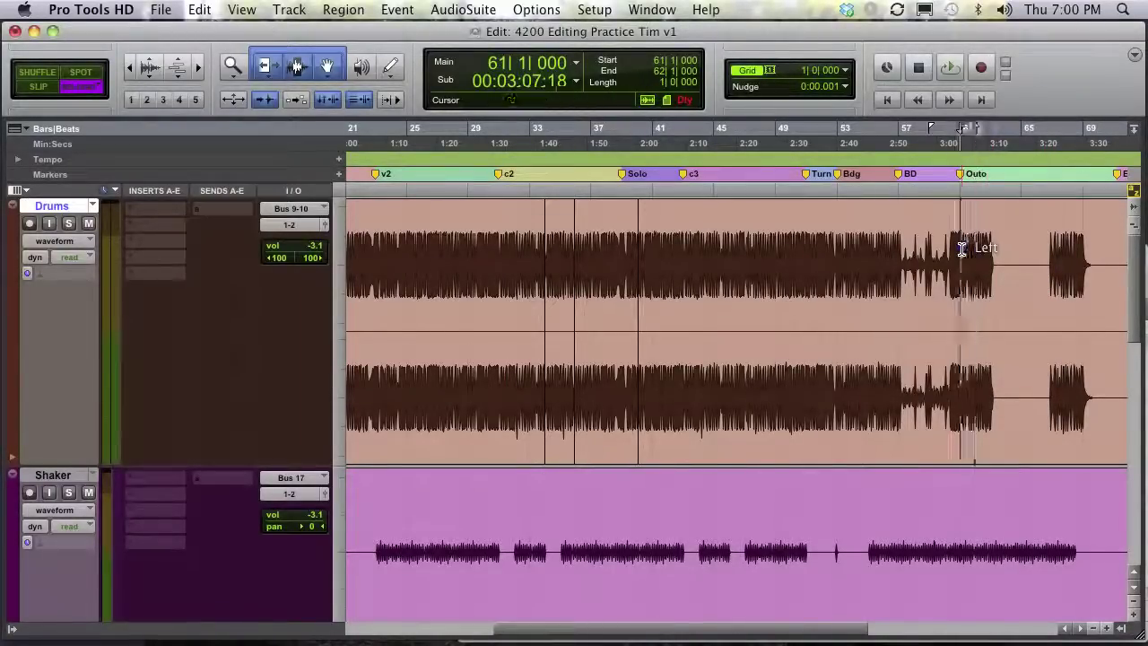
pyautogui.click(961, 244)
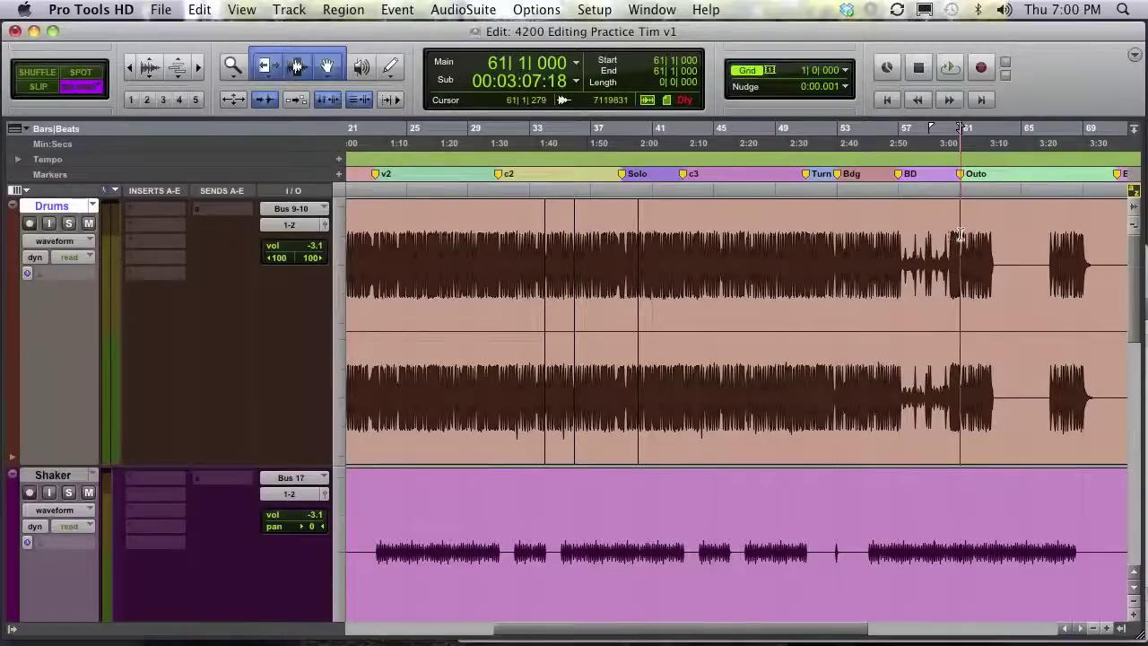
pyautogui.press('t')
pyautogui.press('t')
pyautogui.press('t')
pyautogui.press('t')
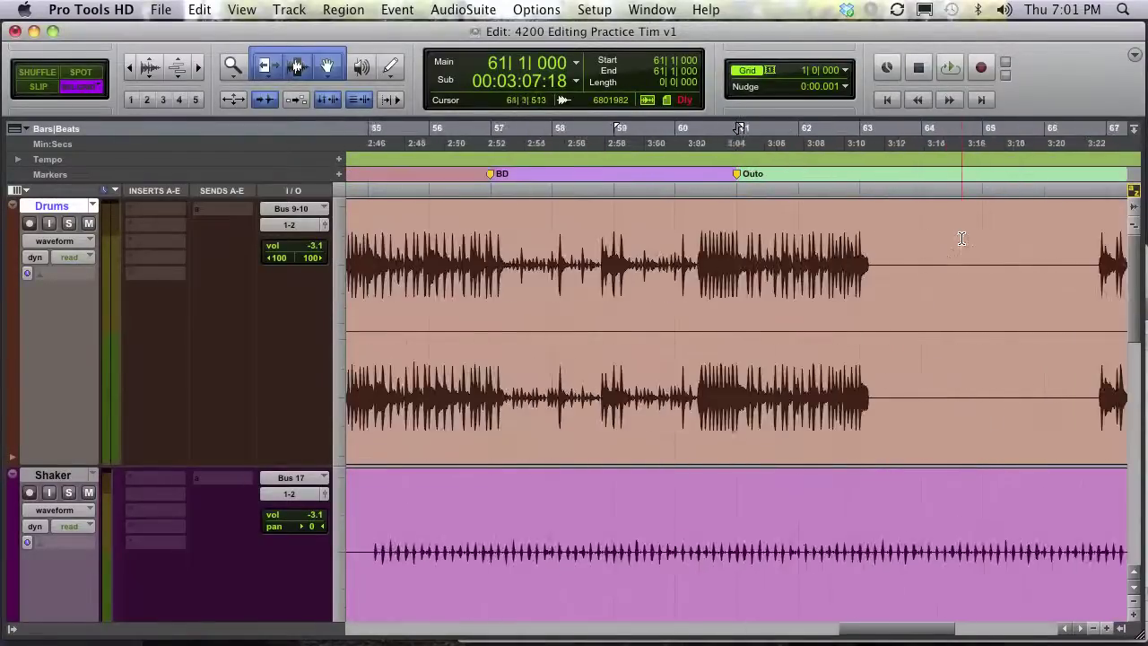
pyautogui.hscroll(5, 961, 238)
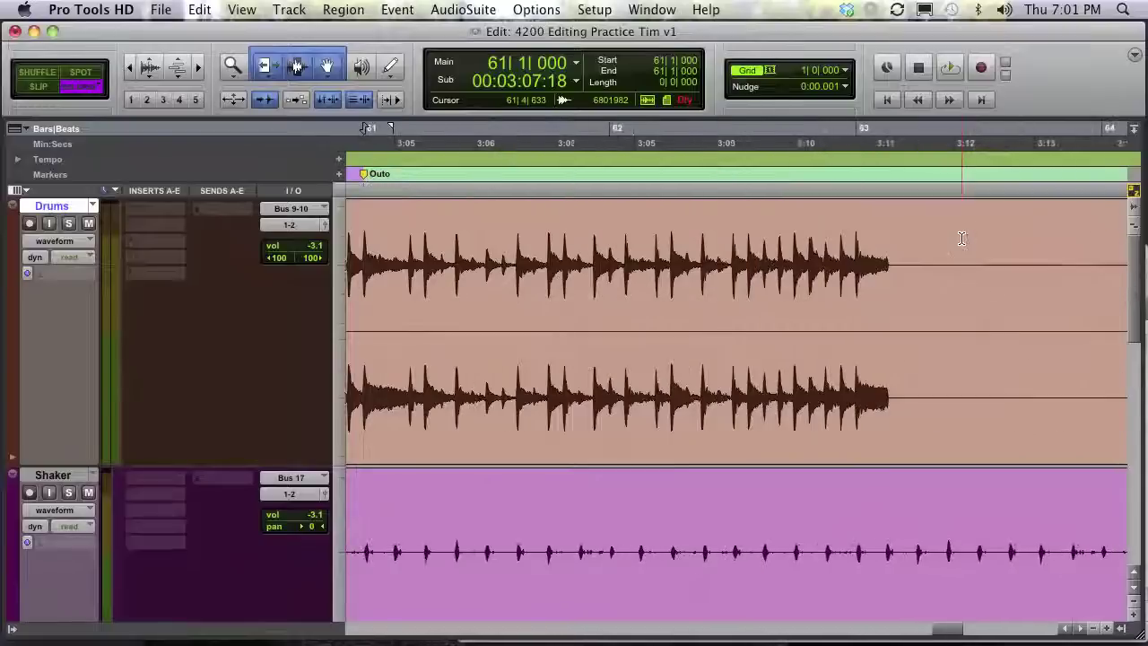
pyautogui.press('r')
pyautogui.press('r')
pyautogui.press('r')
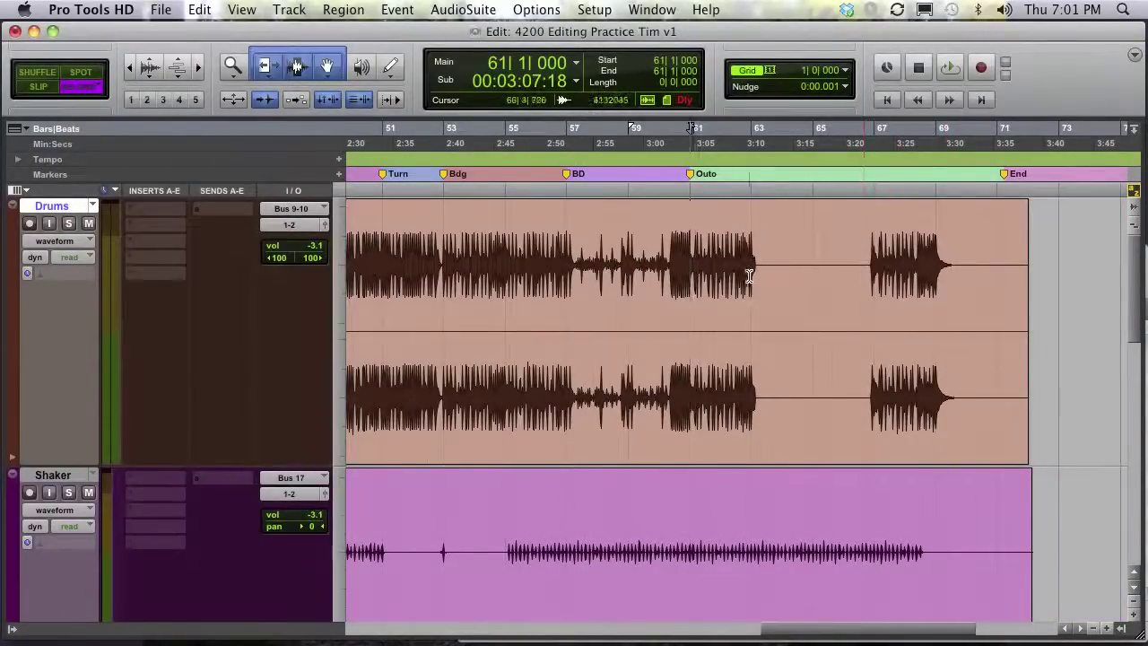
# - Compare the Drums passages on both sides of the gap by selecting bars 61 to 63, and bars 67 to 69
pyautogui.moveTo(749, 276); pyautogui.dragTo(690, 273)
pyautogui.click(873, 267)
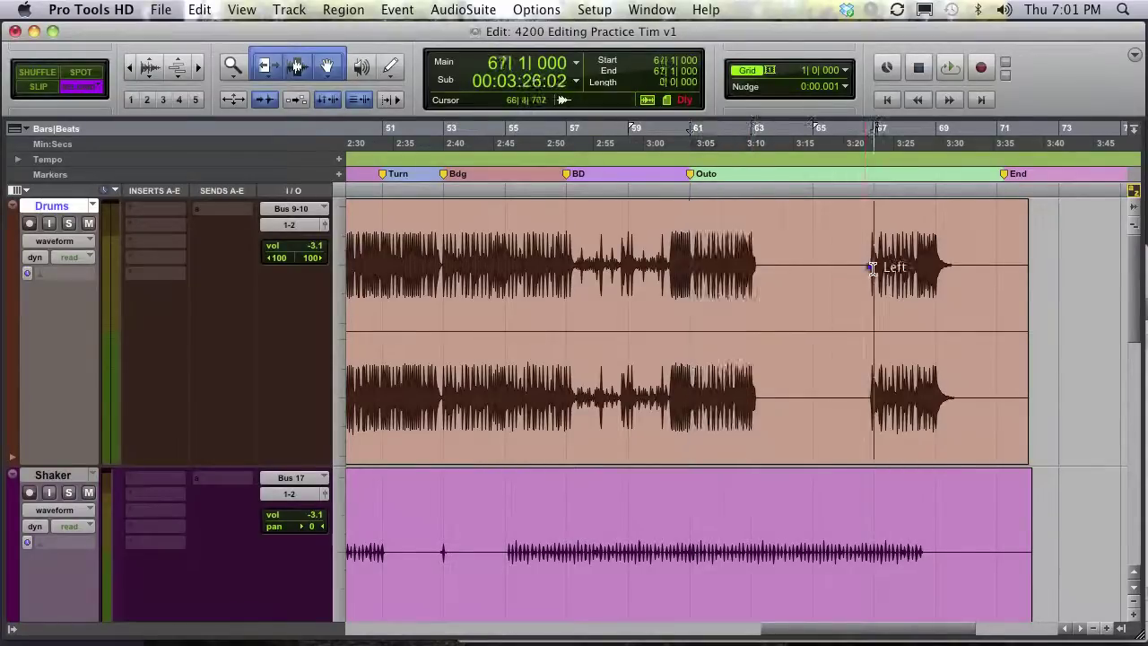
pyautogui.moveTo(873, 267); pyautogui.dragTo(940, 266)
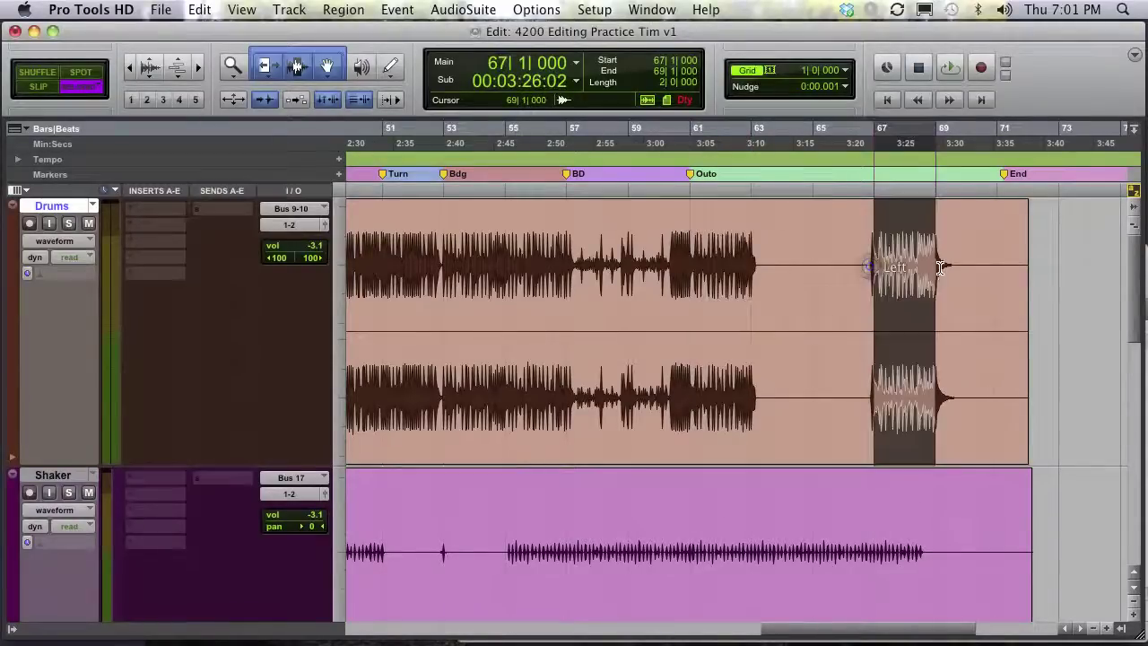
# - Audition the drums from the Outo marker at bar 61, and stop playback
pyautogui.click(690, 269)
pyautogui.press('super+v')
pyautogui.click(685, 248)
pyautogui.press('space')
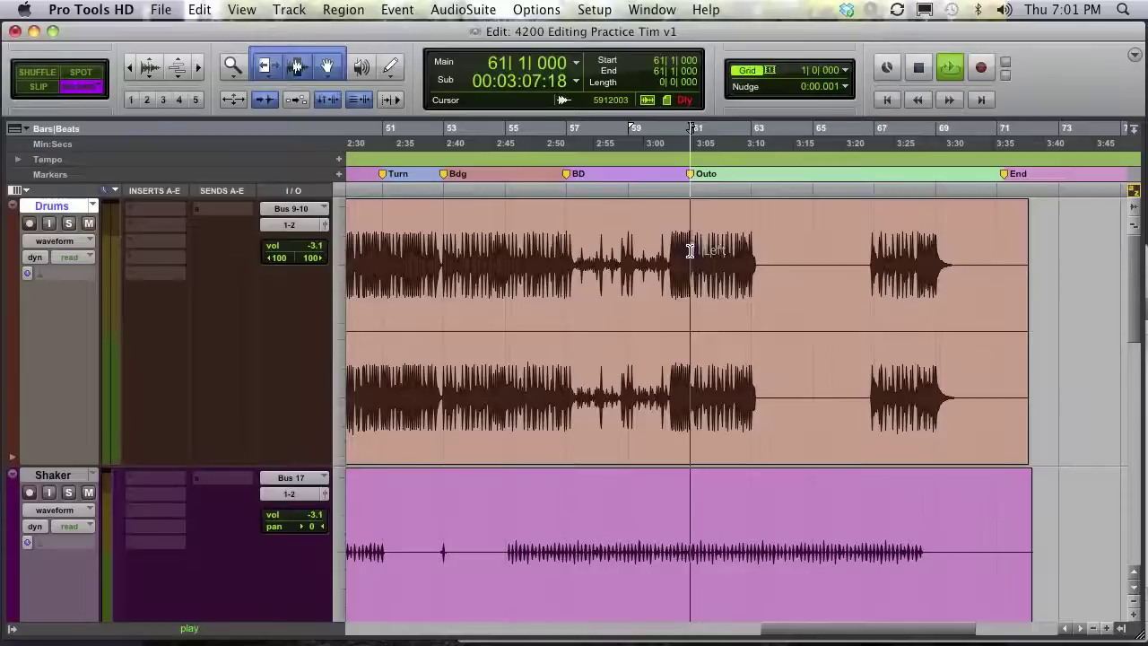
pyautogui.press('space')
# - Audition the drums from bar 67, where the pattern resumes beyond the gap
pyautogui.click(870, 262)
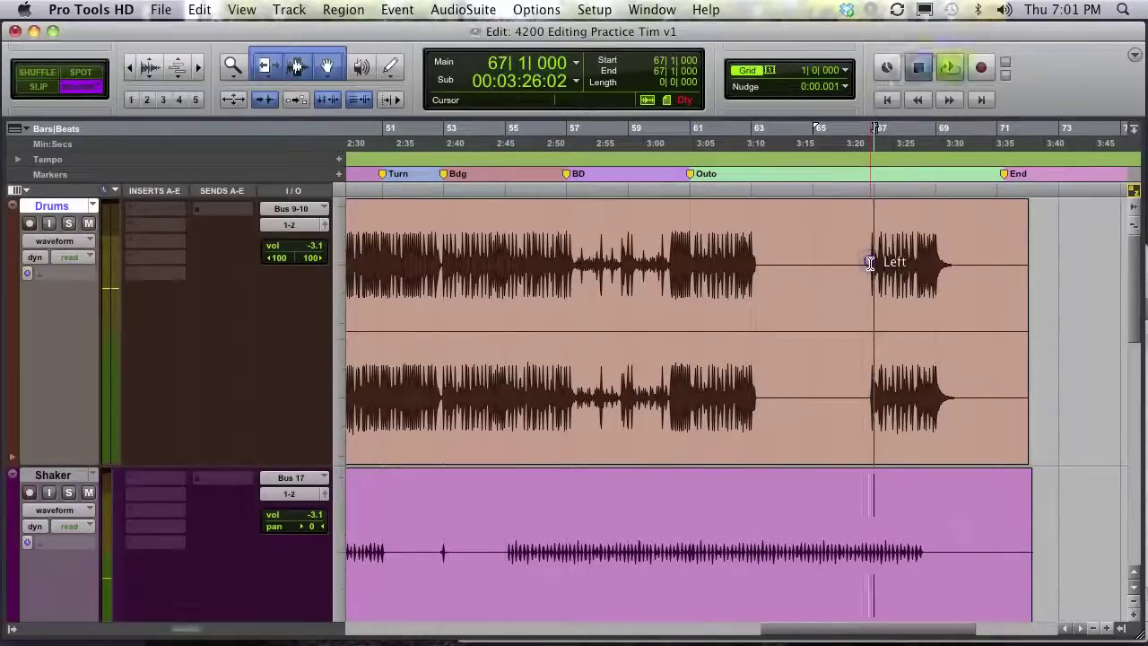
pyautogui.press('space')
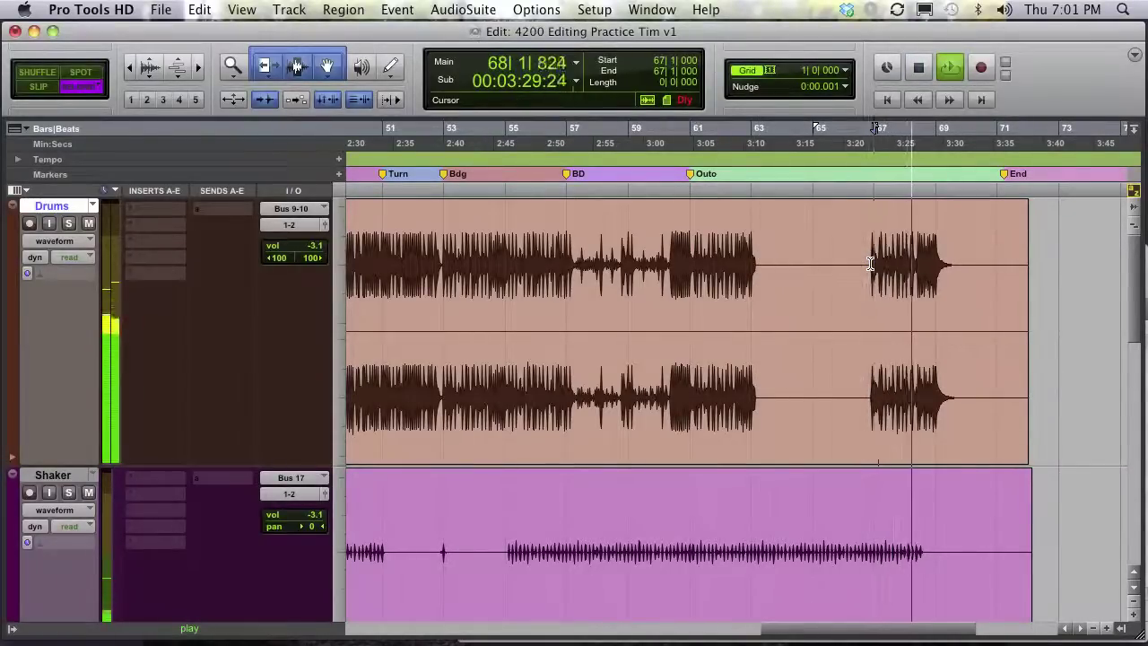
pyautogui.press('space')
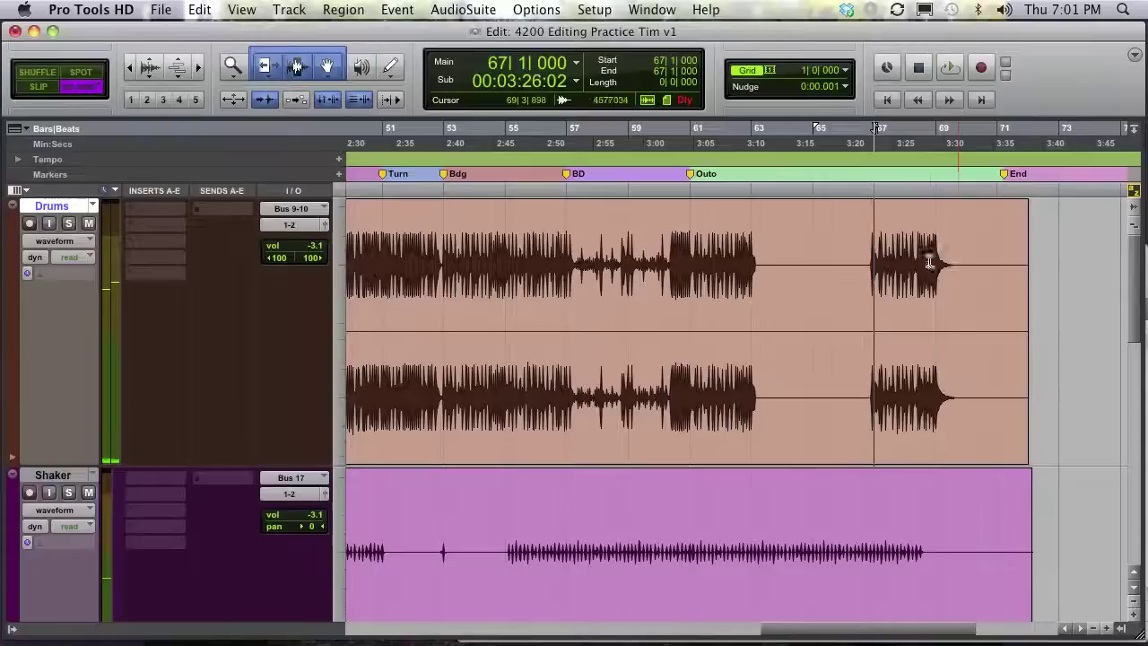
pyautogui.press('space')
pyautogui.press('space')
# - Listen again to the drums from bar 61 to compare them with the passage at bar 67
pyautogui.click(817, 259)
pyautogui.click(688, 261)
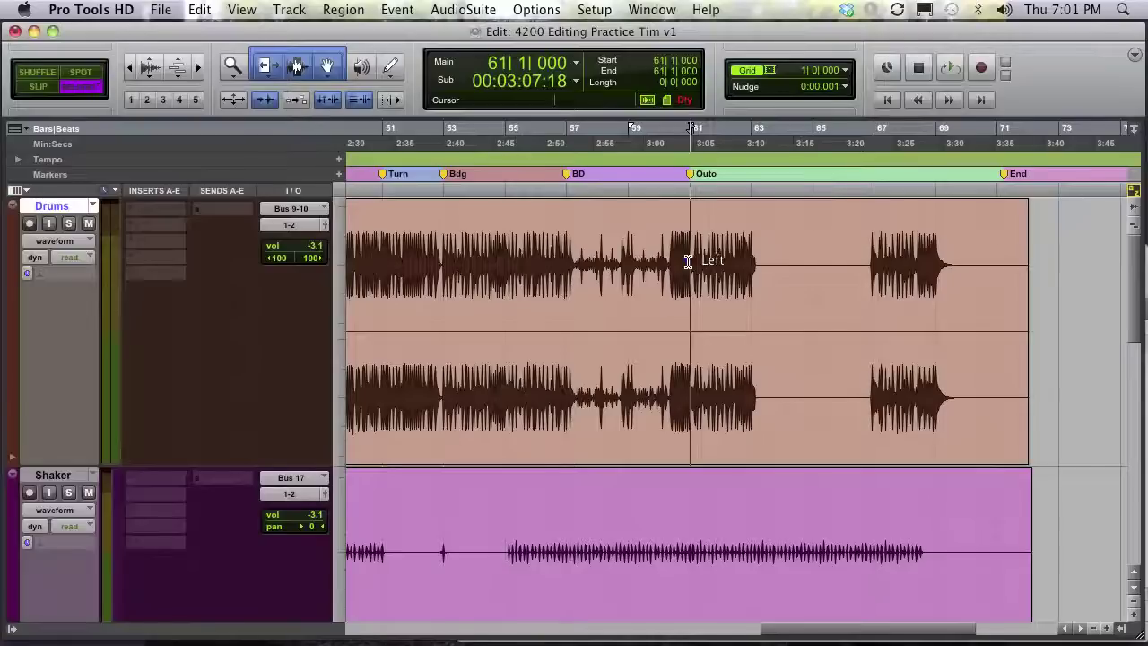
pyautogui.press('space')
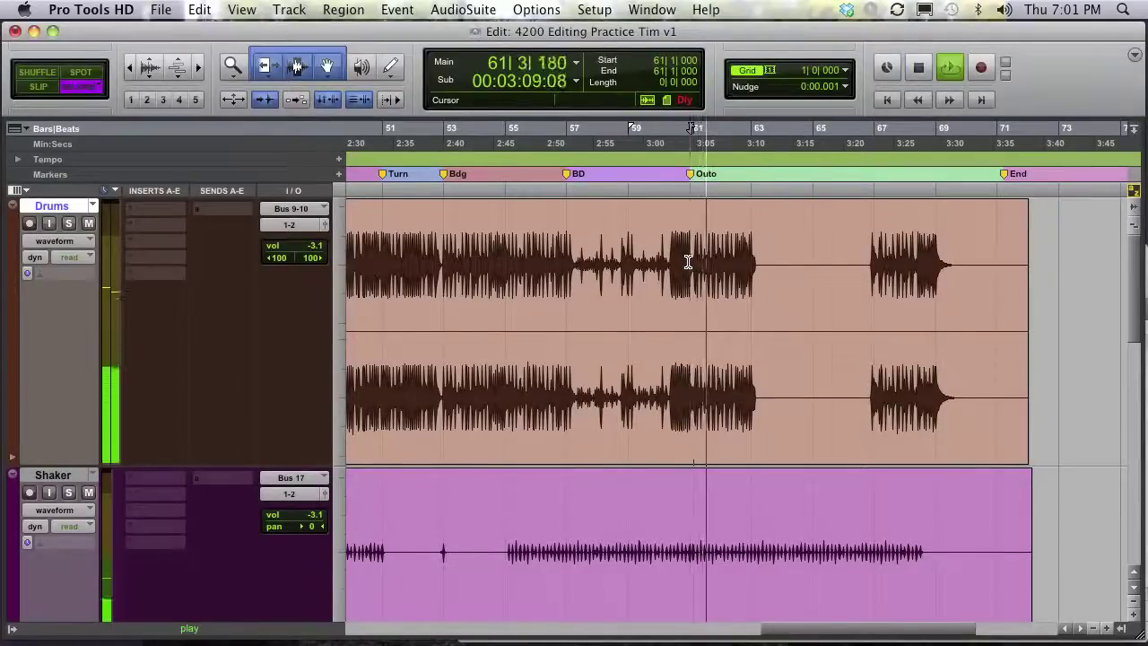
pyautogui.press('space')
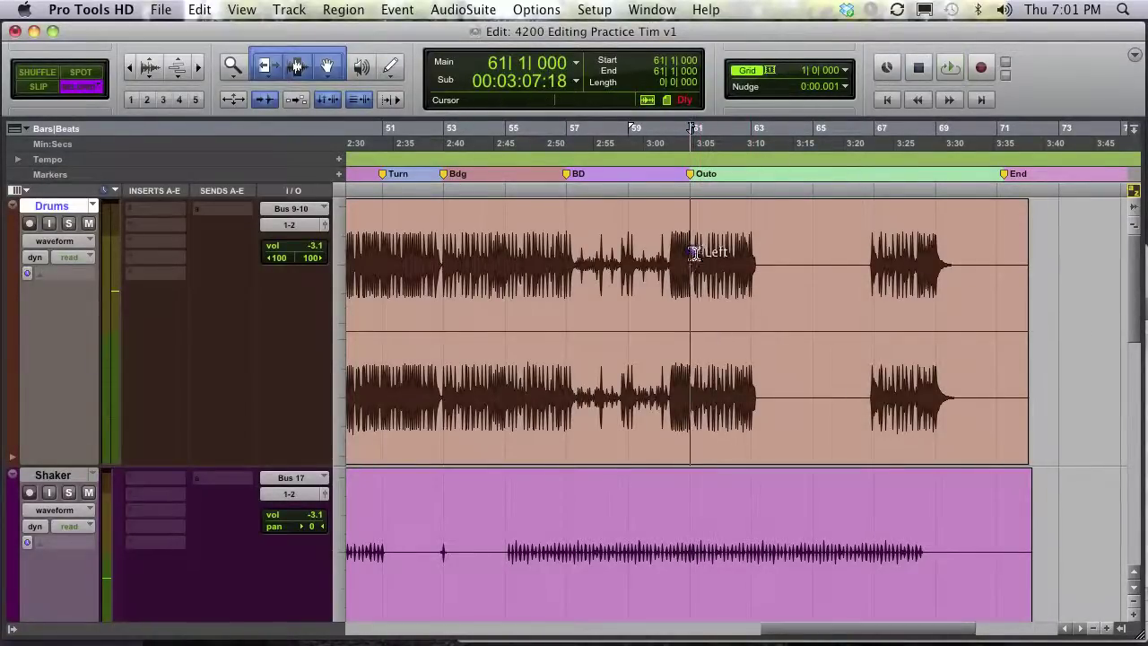
# - Select bars 61 to 63 on the Drums track and inspect the session's tempo in the expanded tempo editor, collapsing it when done
pyautogui.moveTo(693, 253); pyautogui.dragTo(750, 253)
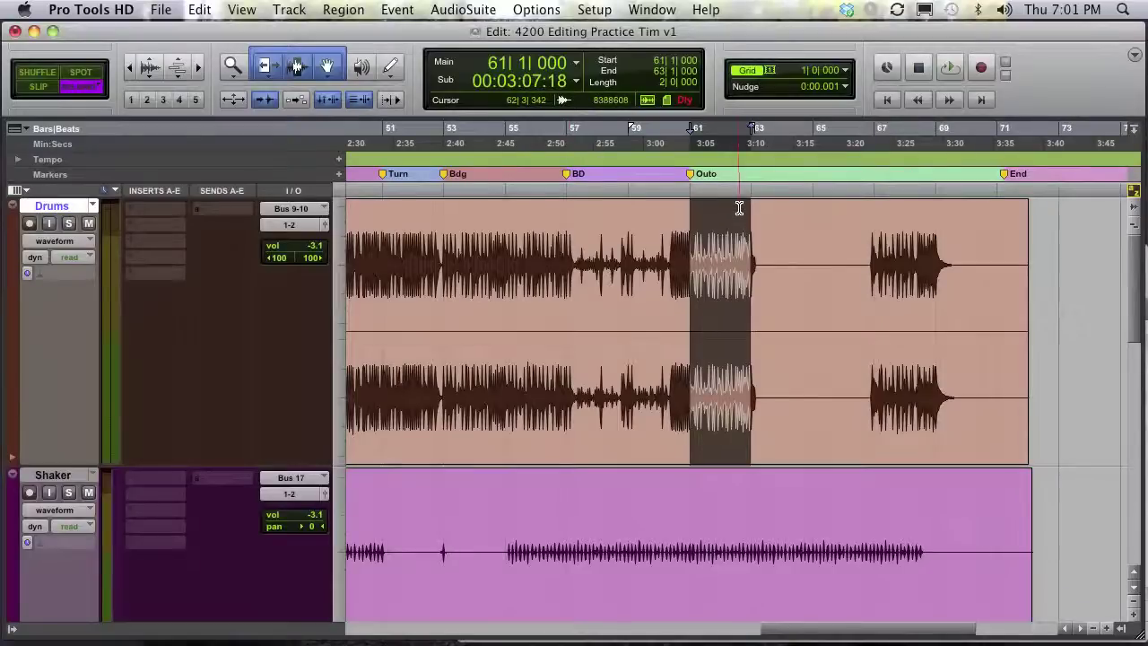
pyautogui.click(18, 159)
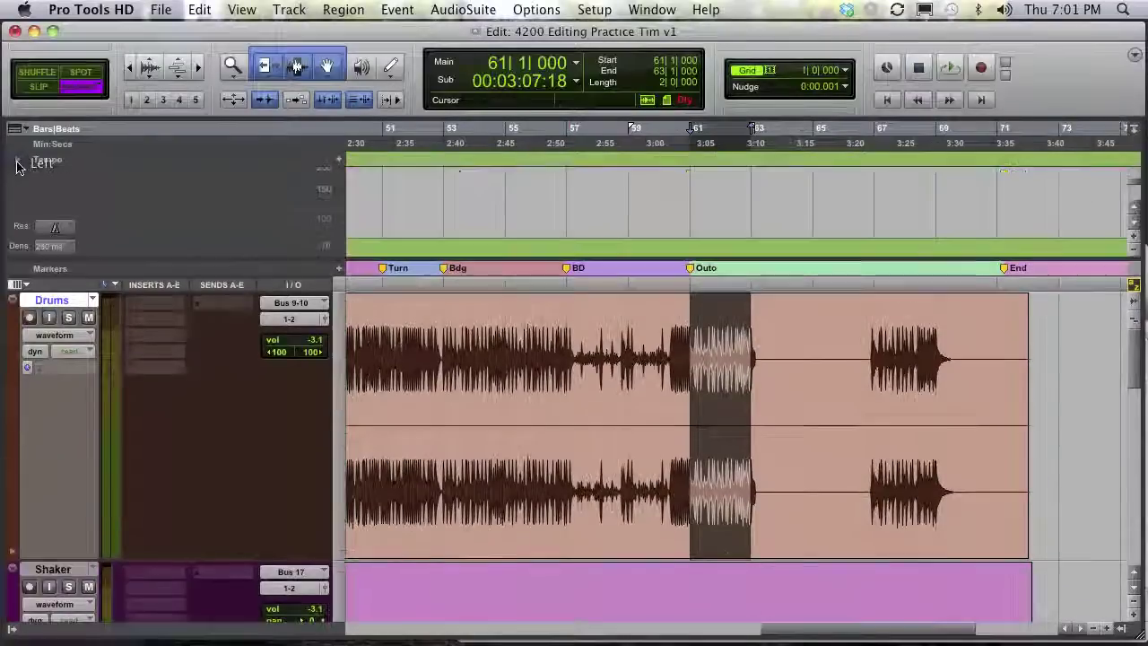
pyautogui.press('super+bracketleft')
pyautogui.press('super+bracketleft')
pyautogui.press('super+bracketleft')
pyautogui.press('super+bracketleft')
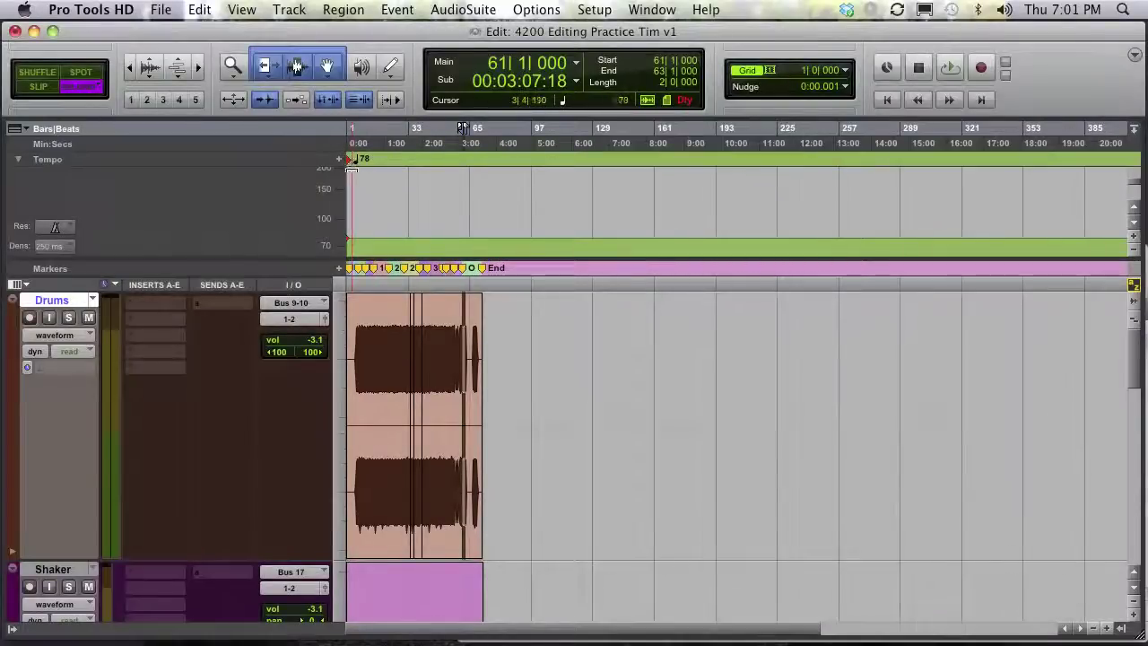
pyautogui.press('super+bracketright')
pyautogui.press('super+bracketright')
pyautogui.press('super+bracketright')
pyautogui.press('super+bracketright')
pyautogui.press('super+bracketright')
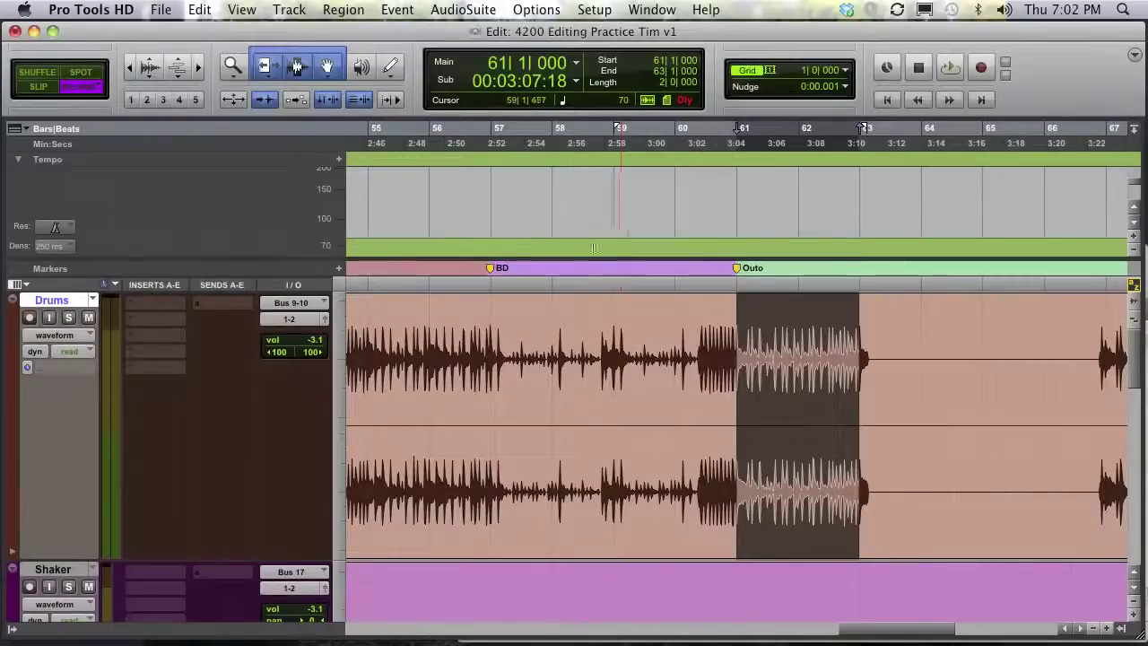
pyautogui.click(19, 162)
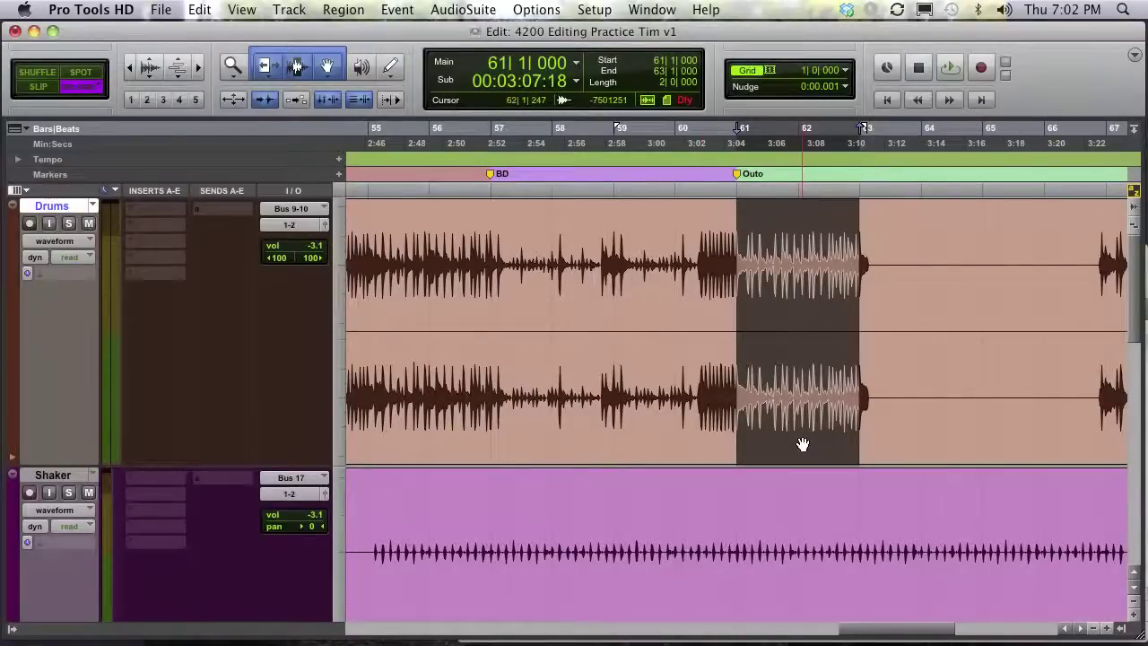
# - Set the Trim tool to its Loop mode
pyautogui.press('super+bracketleft')
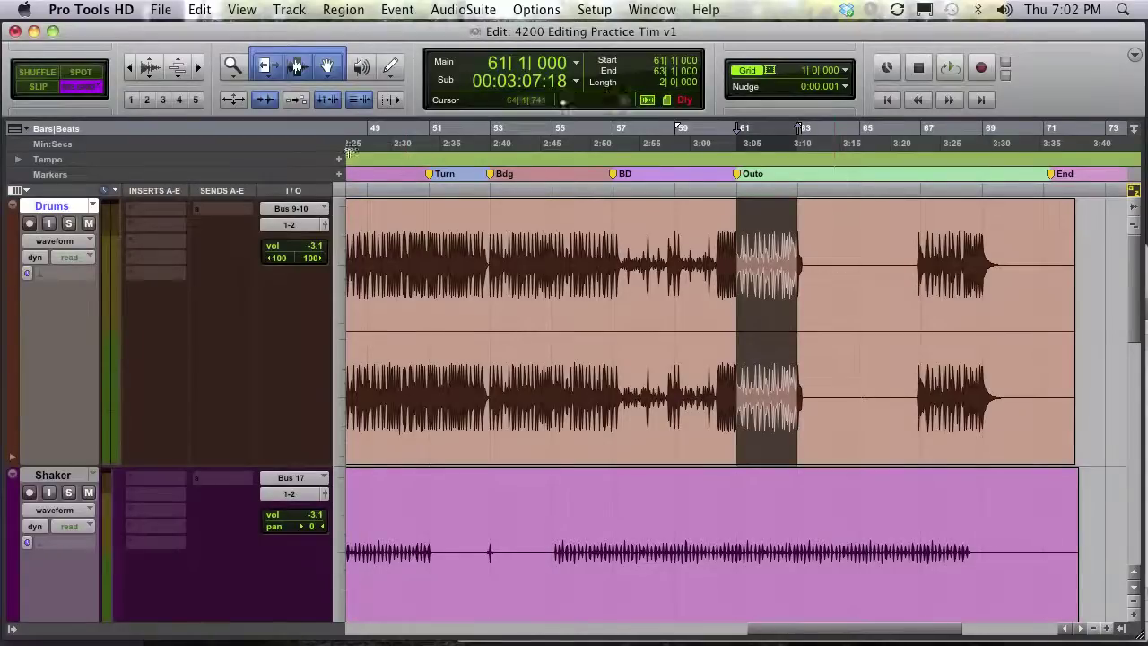
pyautogui.click(265, 81)
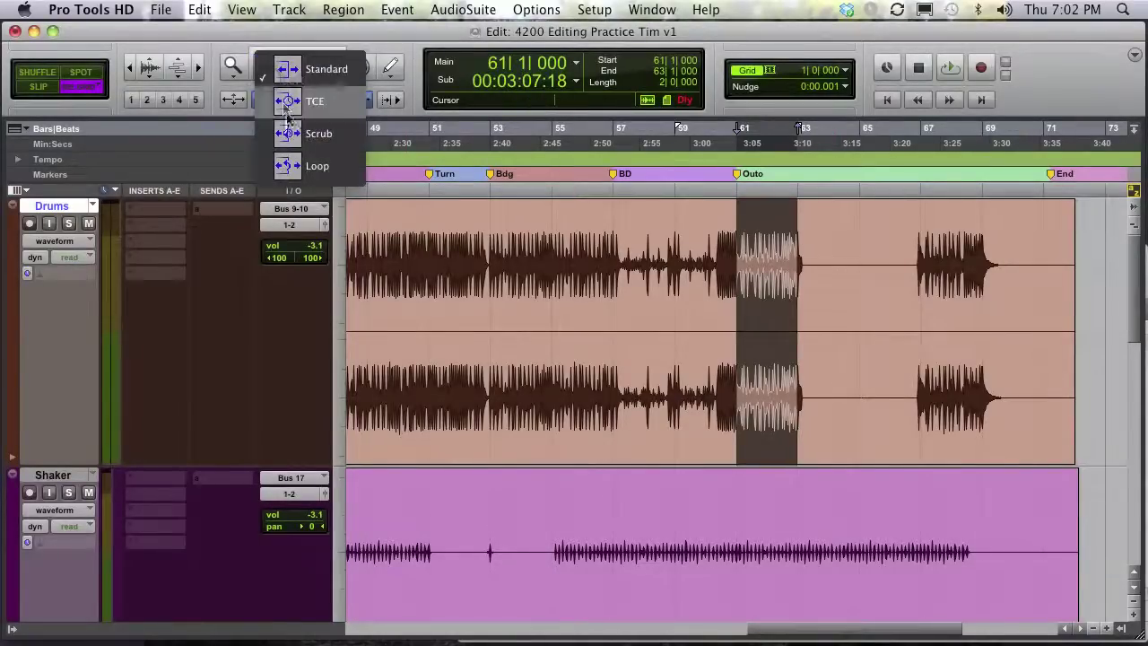
pyautogui.click(305, 166)
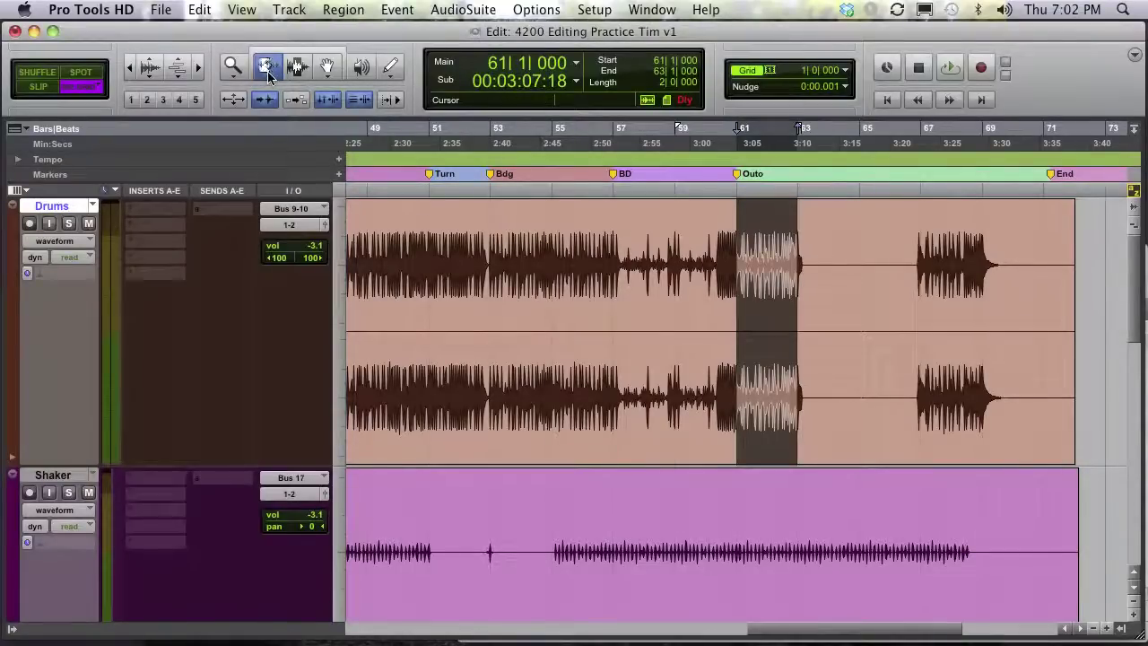
# - Try to loop-trim the unseparated Drums region from bar 63 to about bar 64
pyautogui.click(798, 212)
pyautogui.moveTo(799, 211); pyautogui.dragTo(815, 213)
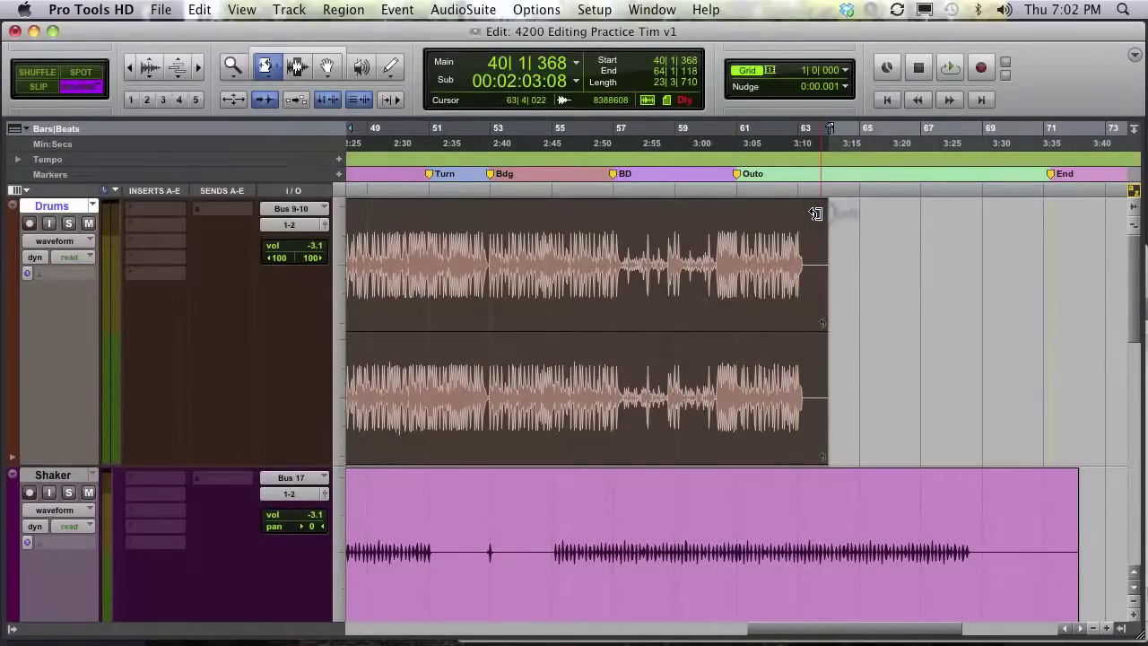
# - Separate the Drums region at bars 61 and 63 to isolate the two-bar passage at the Outo marker
pyautogui.press('F7')
pyautogui.click(735, 224)
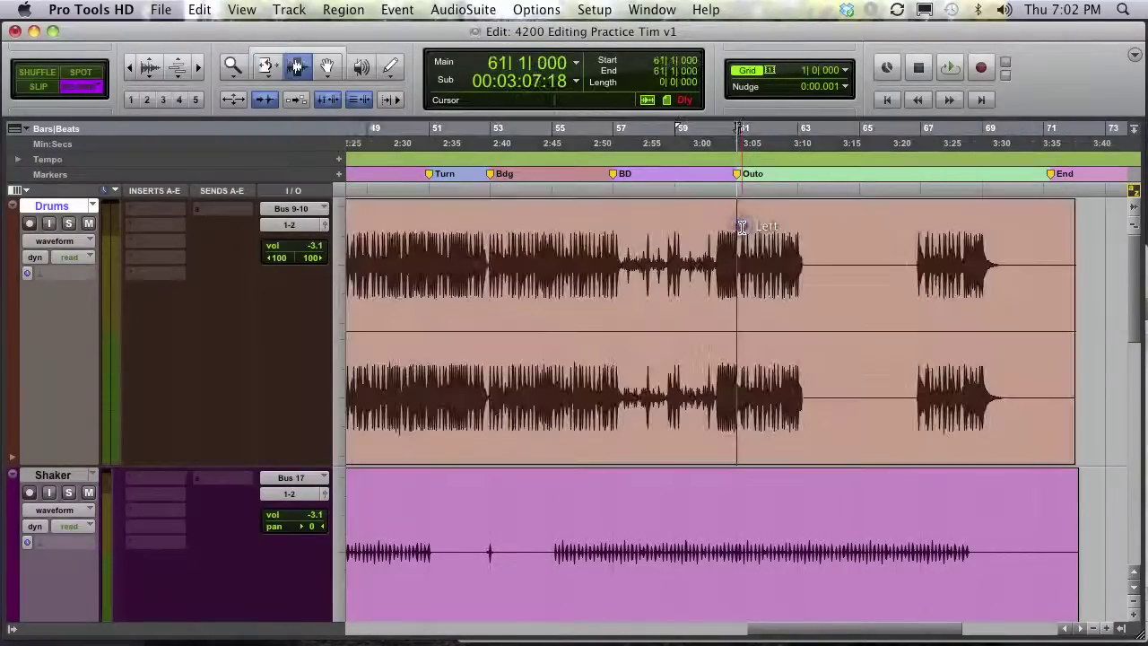
pyautogui.click(797, 226)
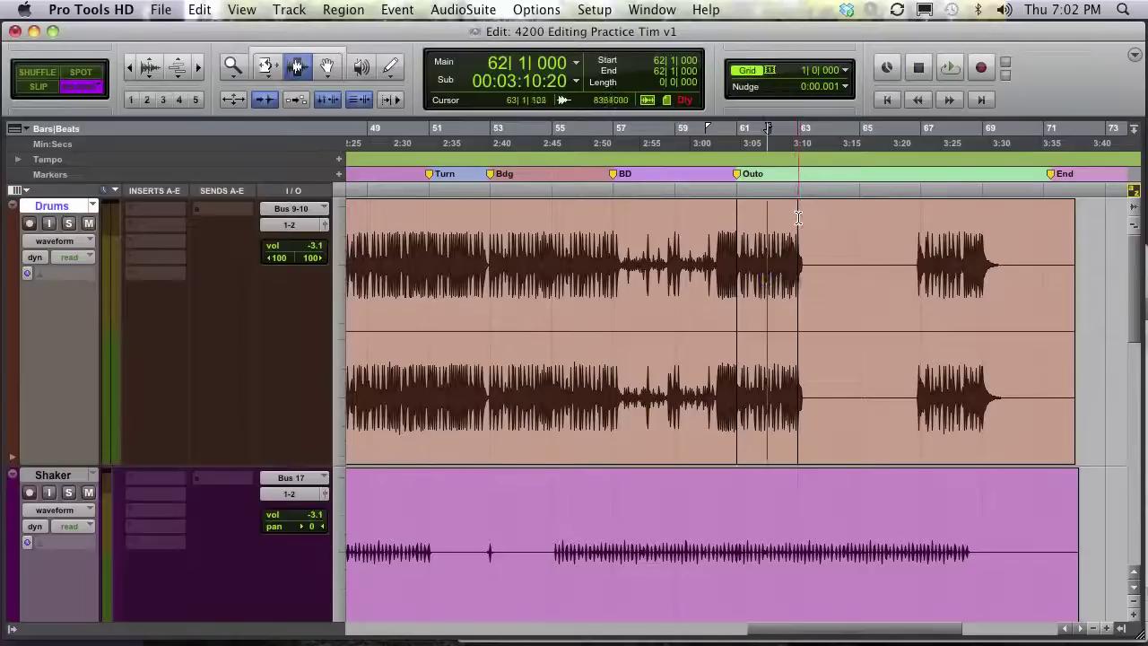
# - Loop the two-bar Drums region starting at bar 61 out to bar 67, and re-enable the Smart tool
pyautogui.press('F6')
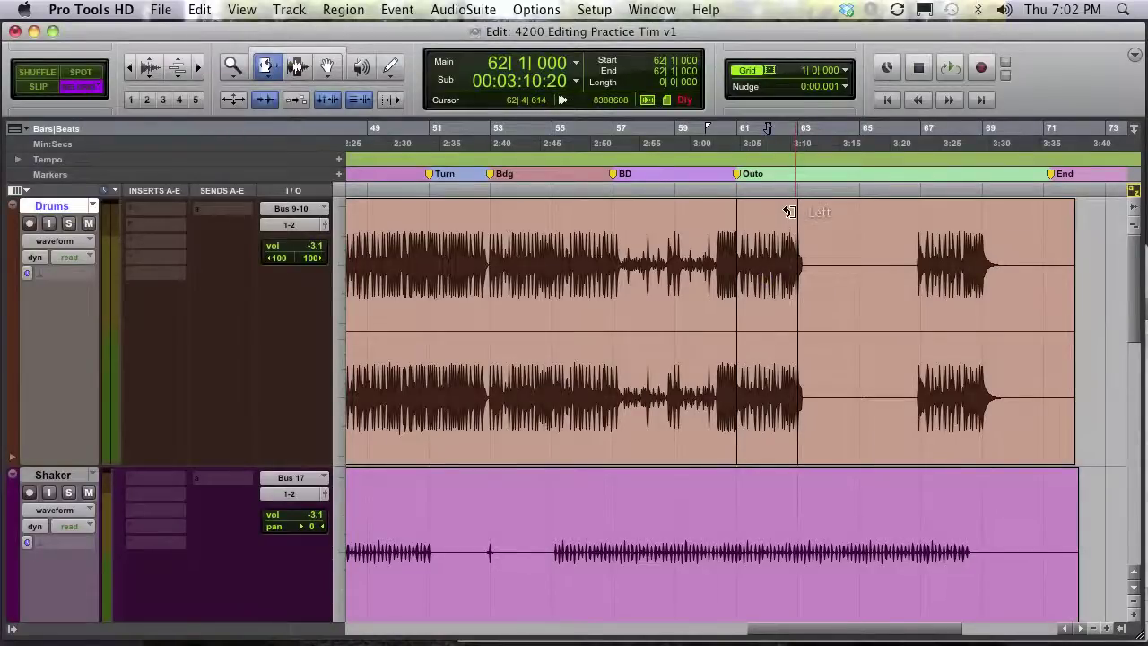
pyautogui.moveTo(794, 212); pyautogui.dragTo(920, 210)
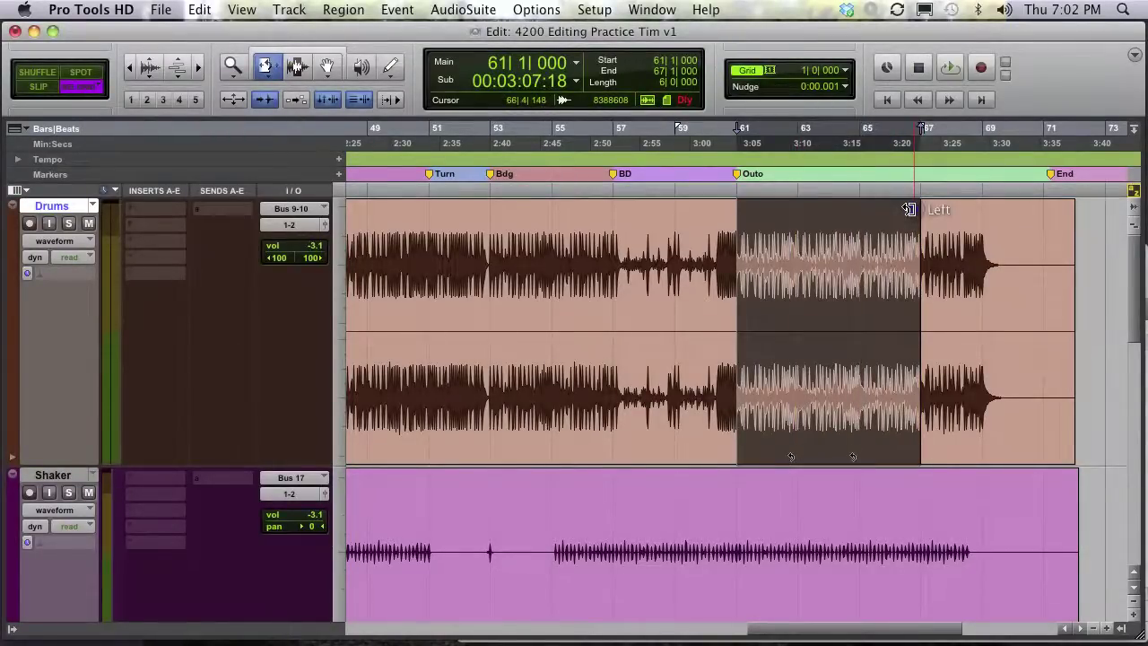
pyautogui.click(298, 68)
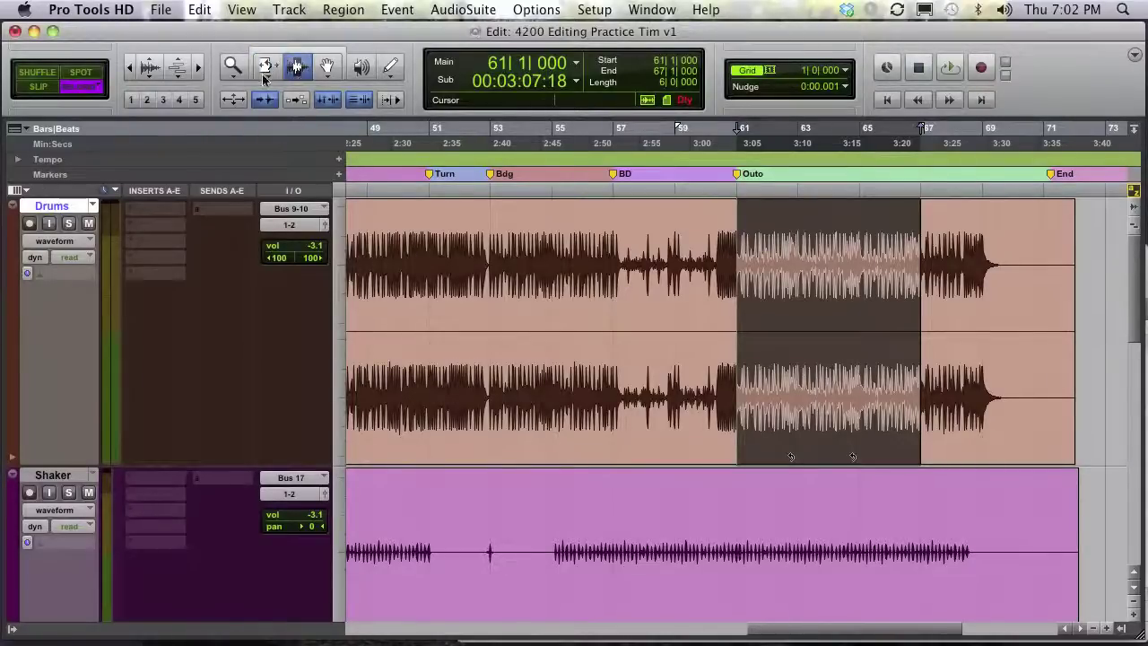
pyautogui.press('F6')
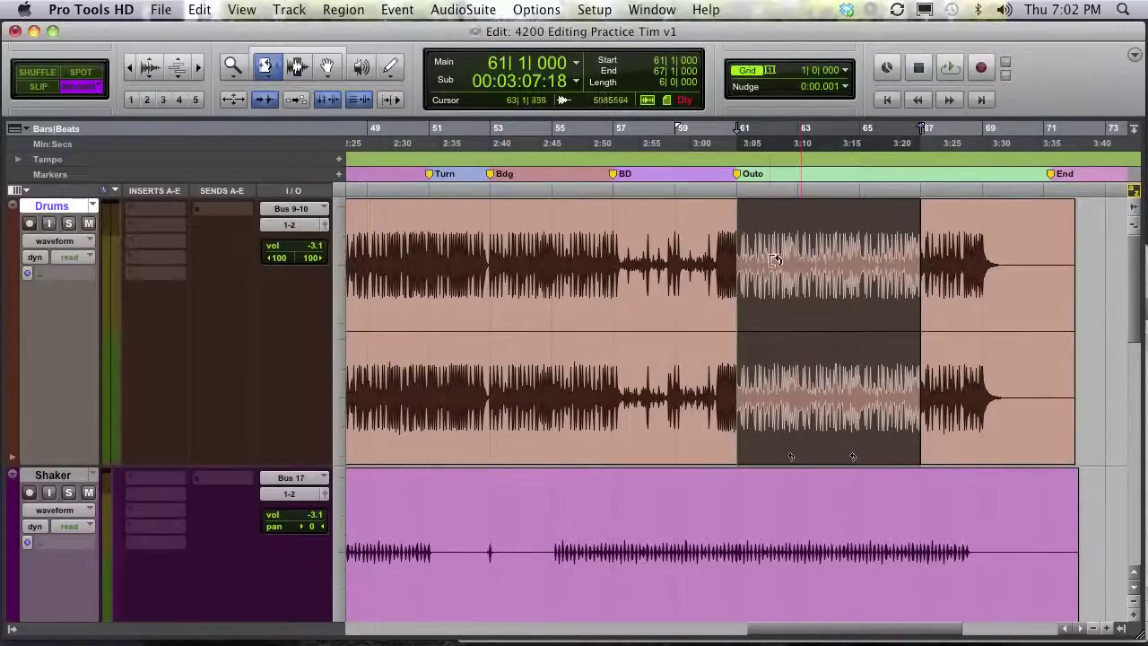
pyautogui.hotkey('F6', 'F7')
# - Play the song from bar 60 to check the looped drums, and look over the other tracks down to Vox and Count
pyautogui.click(715, 244)
pyautogui.press('space')
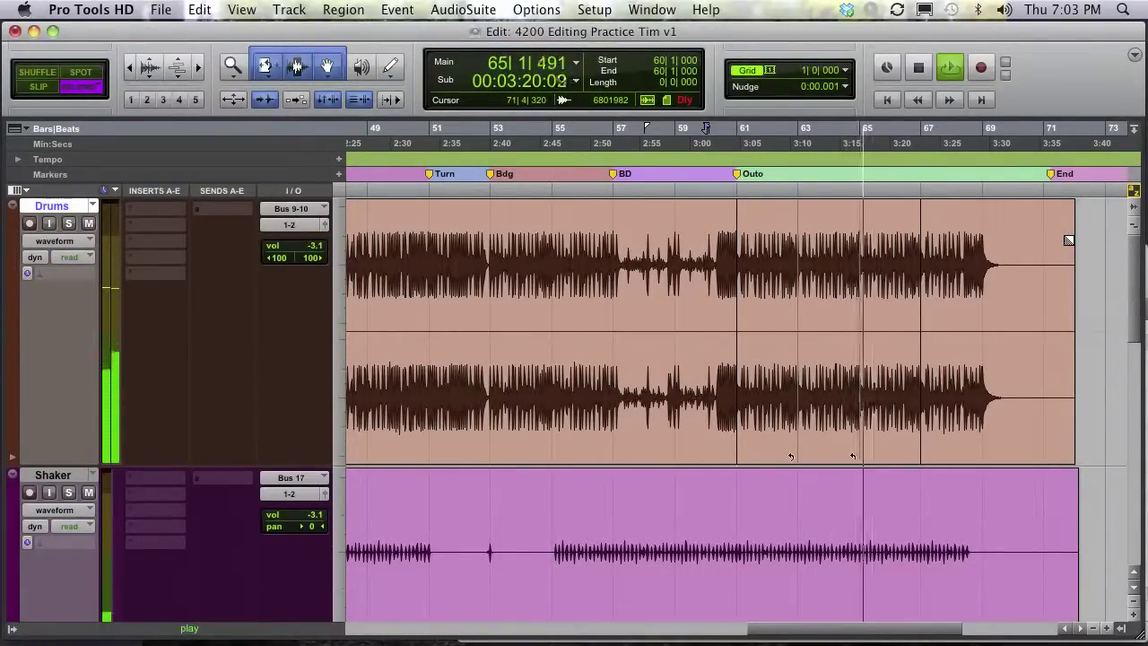
pyautogui.scroll(-10, 1068, 240)
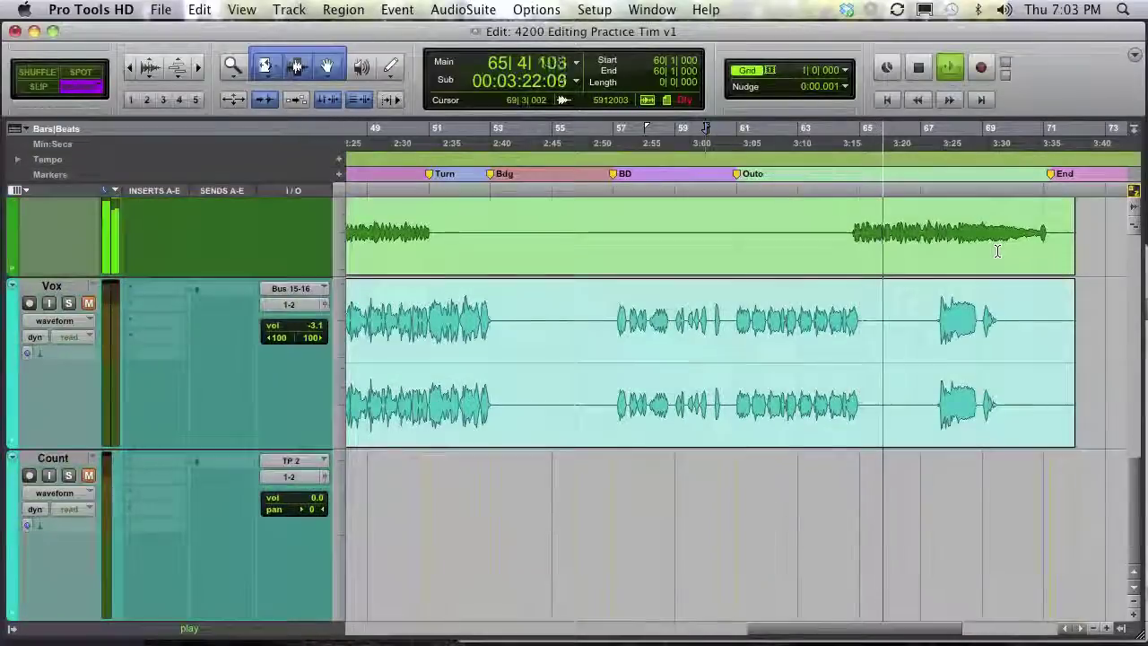
pyautogui.scroll(3, 997, 251)
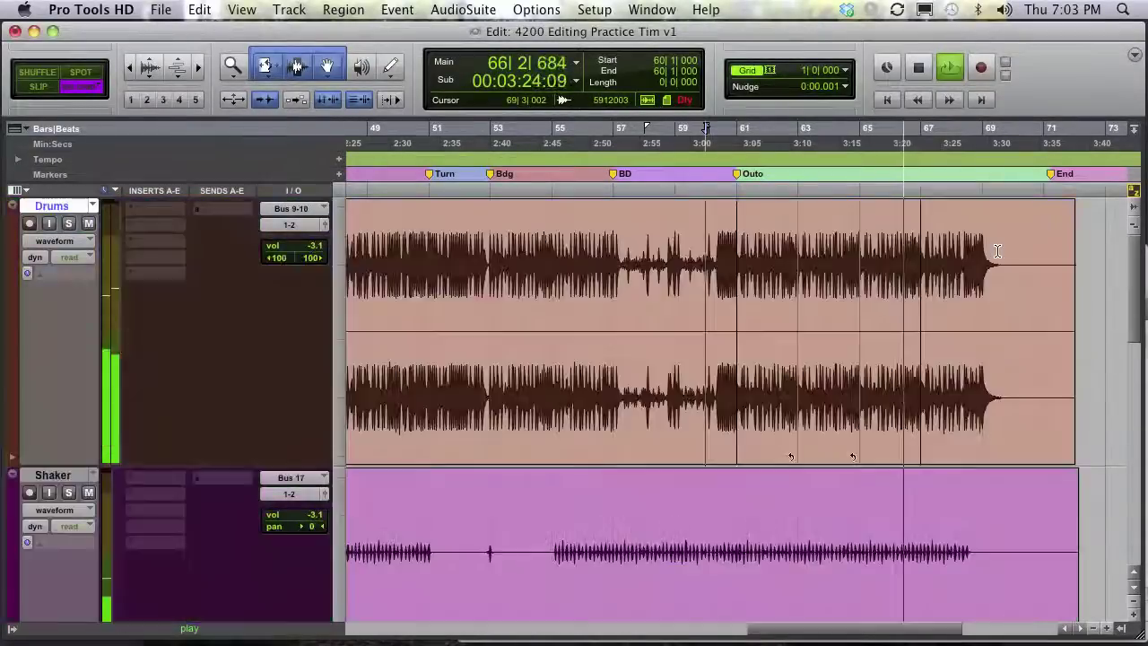
pyautogui.scroll(3, 997, 251)
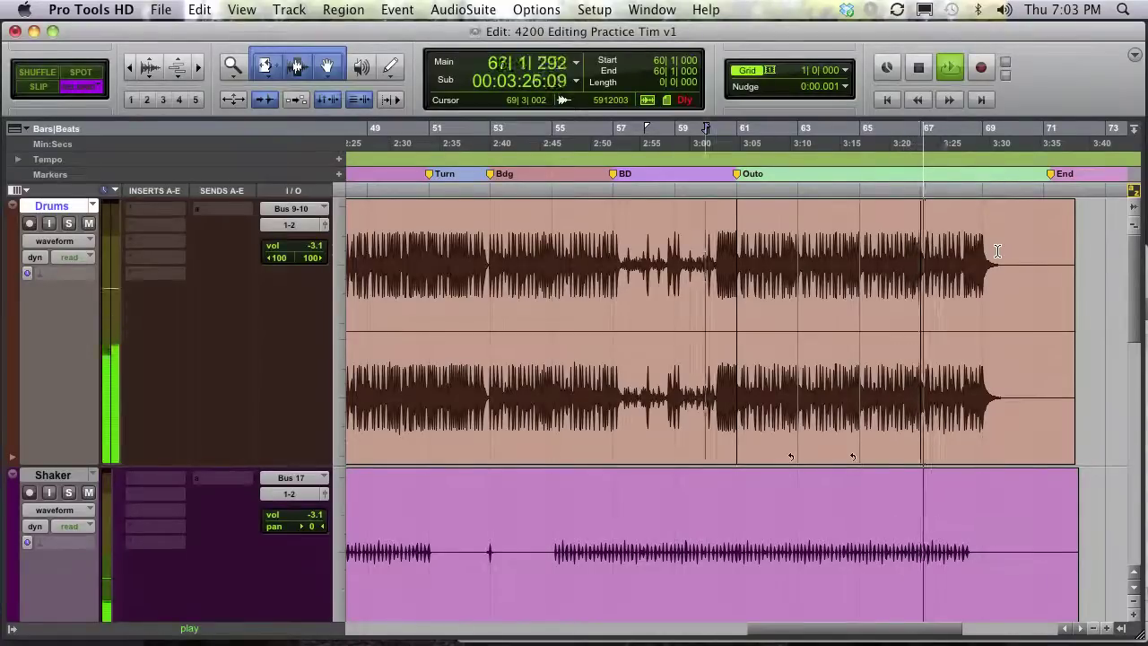
# - Stop the playback and select the looped Drums passage from bar 61 to bar 67
pyautogui.press('space')
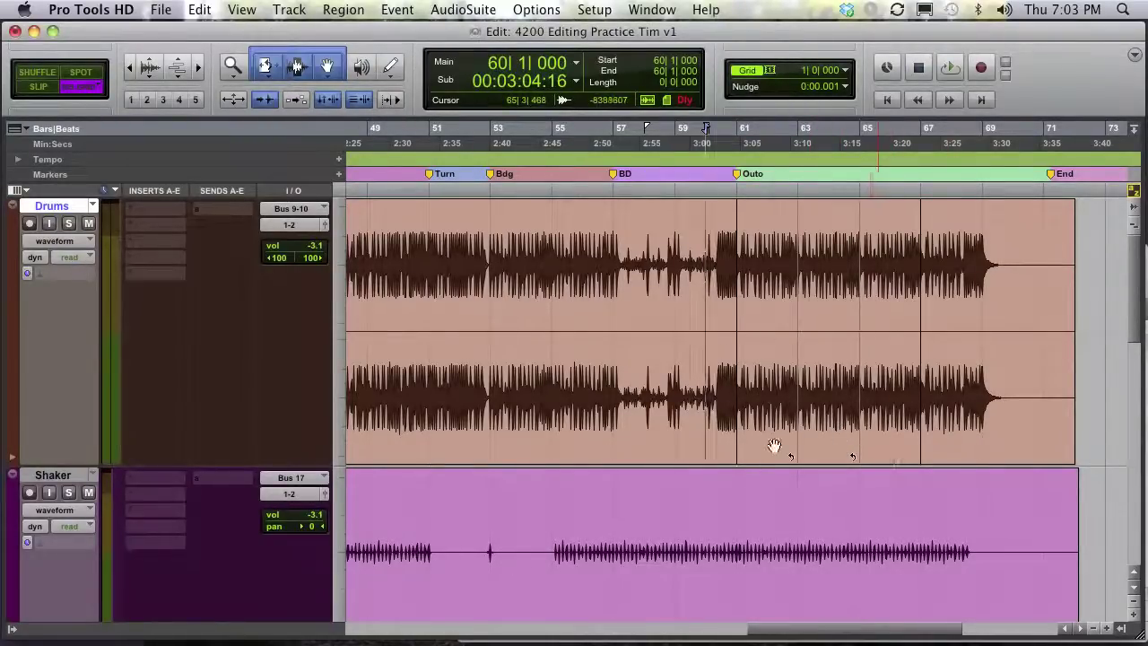
pyautogui.click(840, 455)
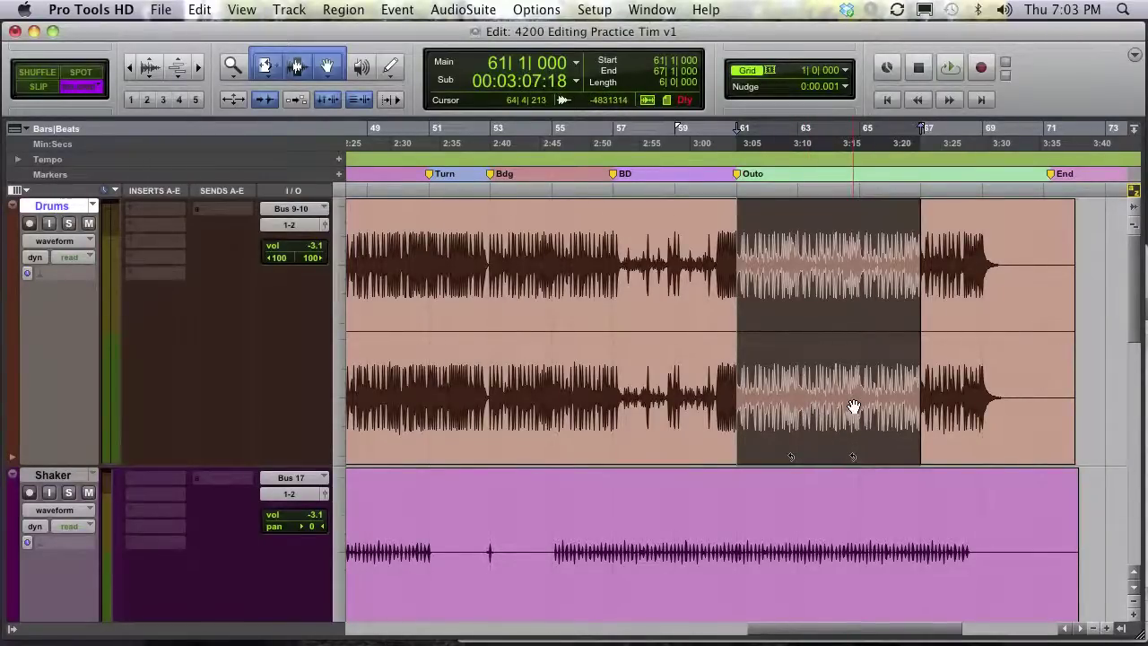
pyautogui.click(241, 9)
pyautogui.moveTo(201, 9)
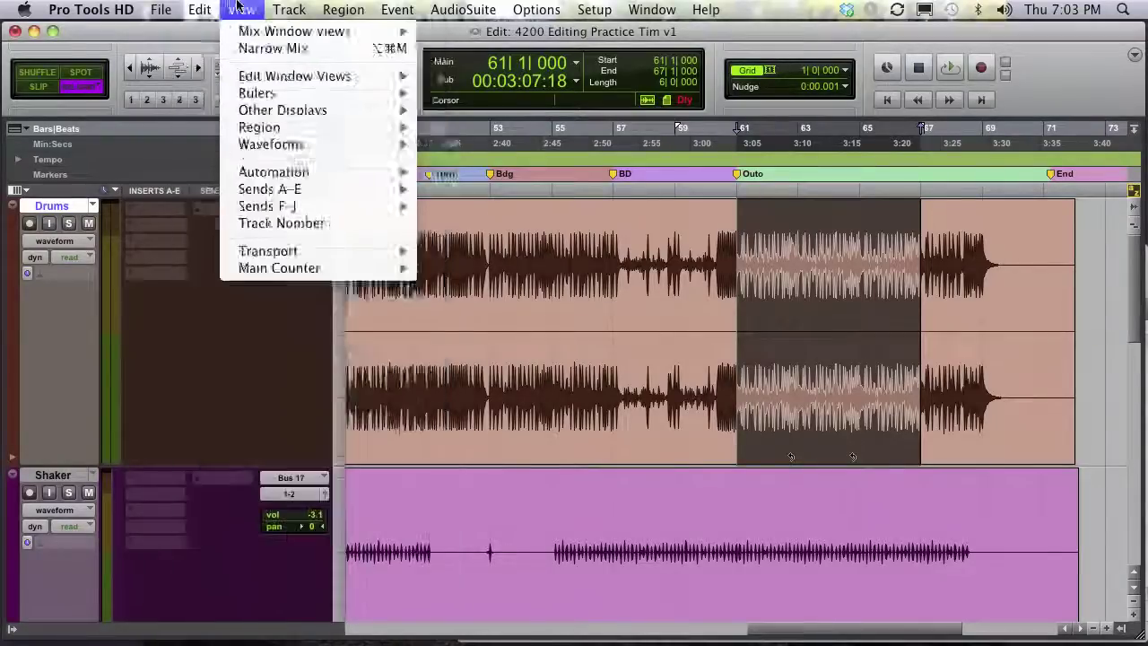
pyautogui.moveTo(332, 9)
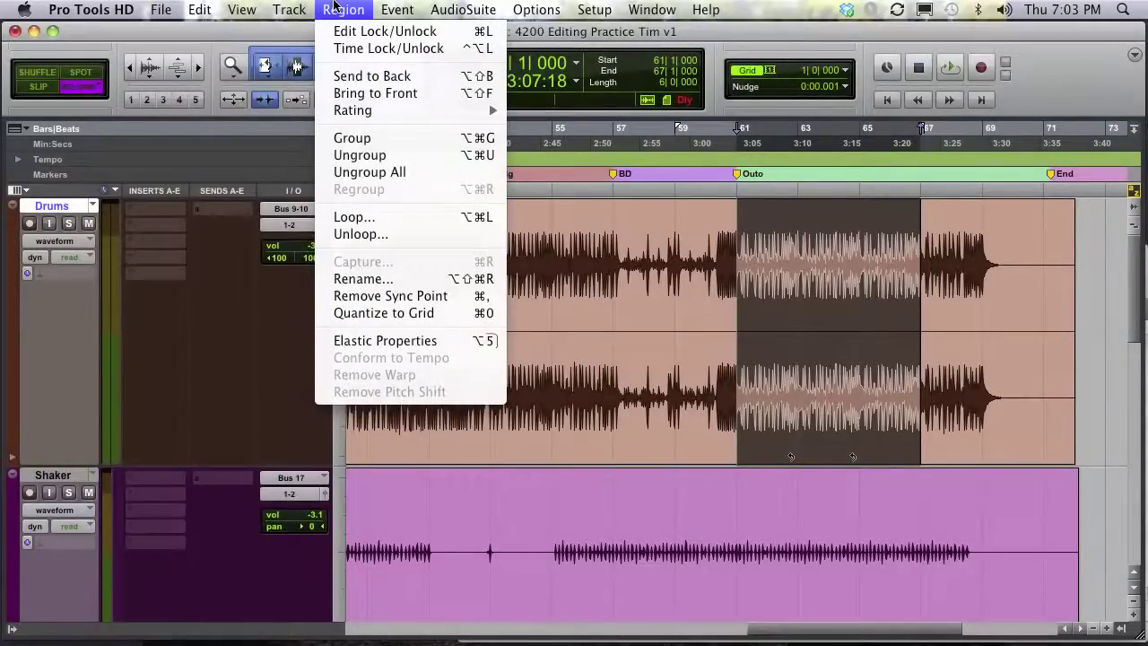
pyautogui.click(333, 7)
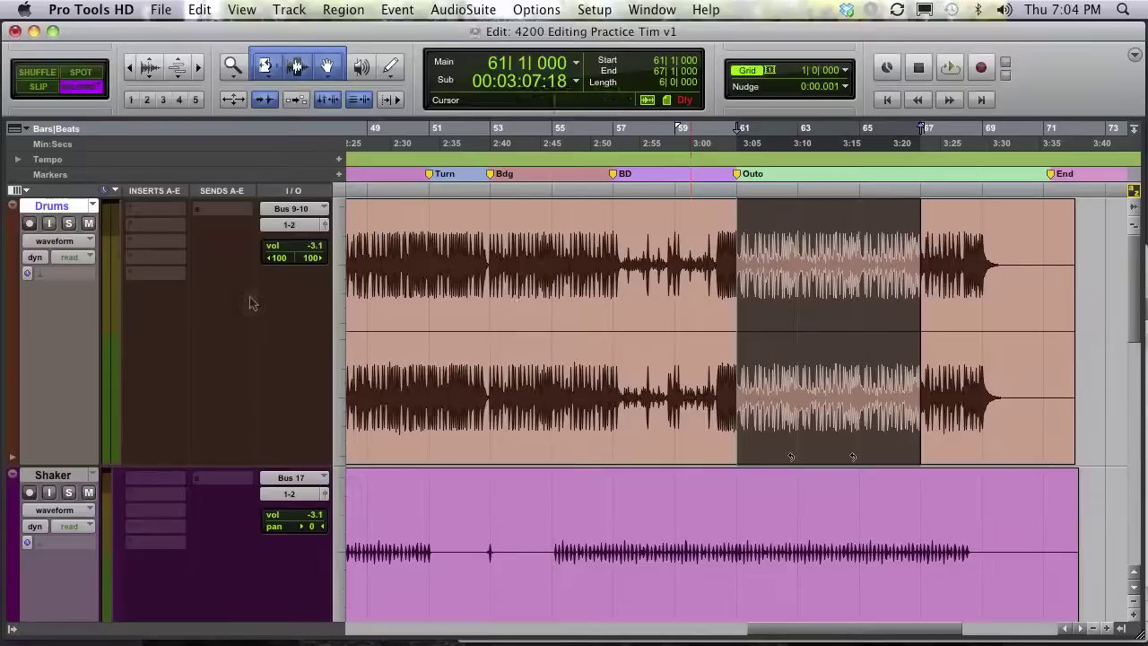
pyautogui.click(93, 207)
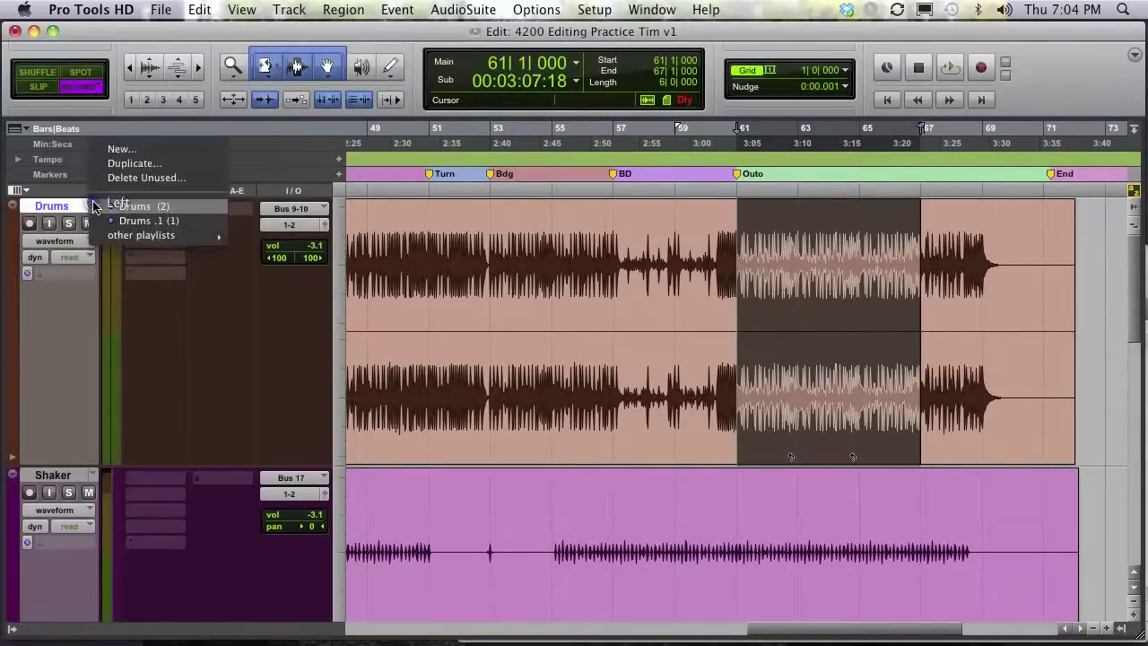
pyautogui.click(585, 242)
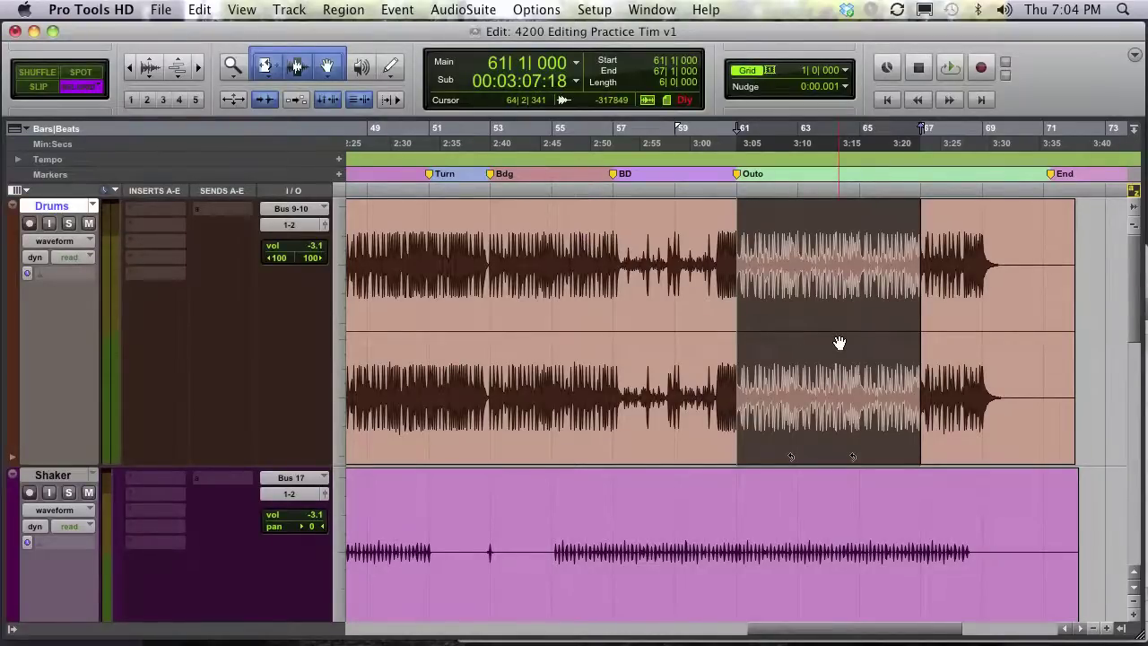
# - Duplicate the Drums track's playlist under the name Drums edt
pyautogui.click(95, 207)
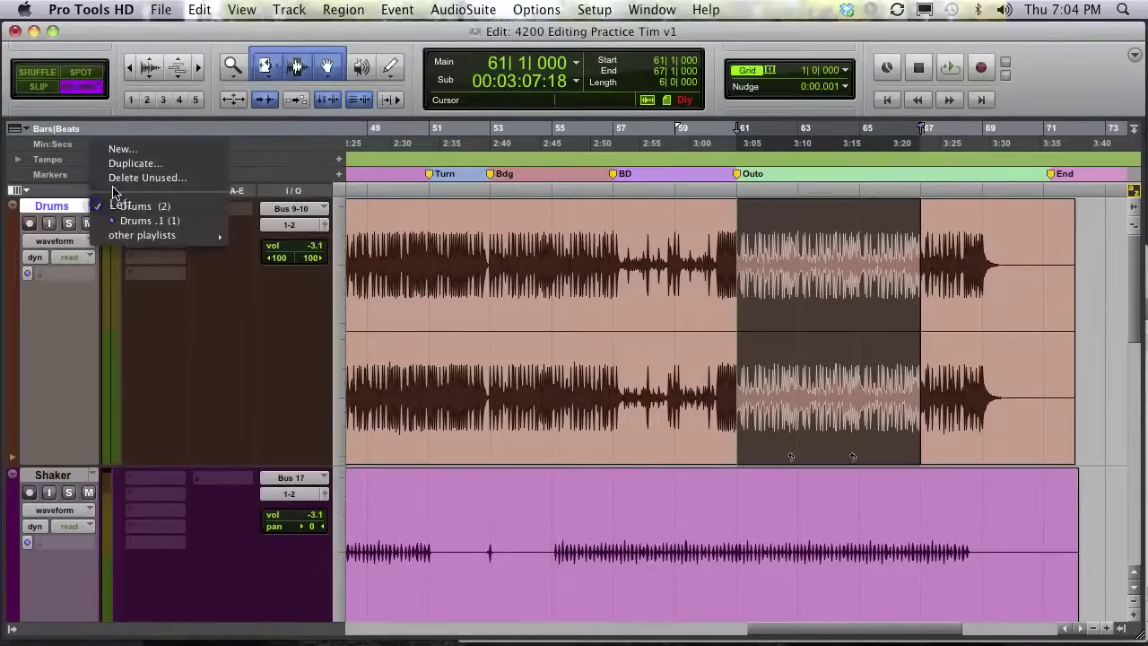
pyautogui.click(120, 166)
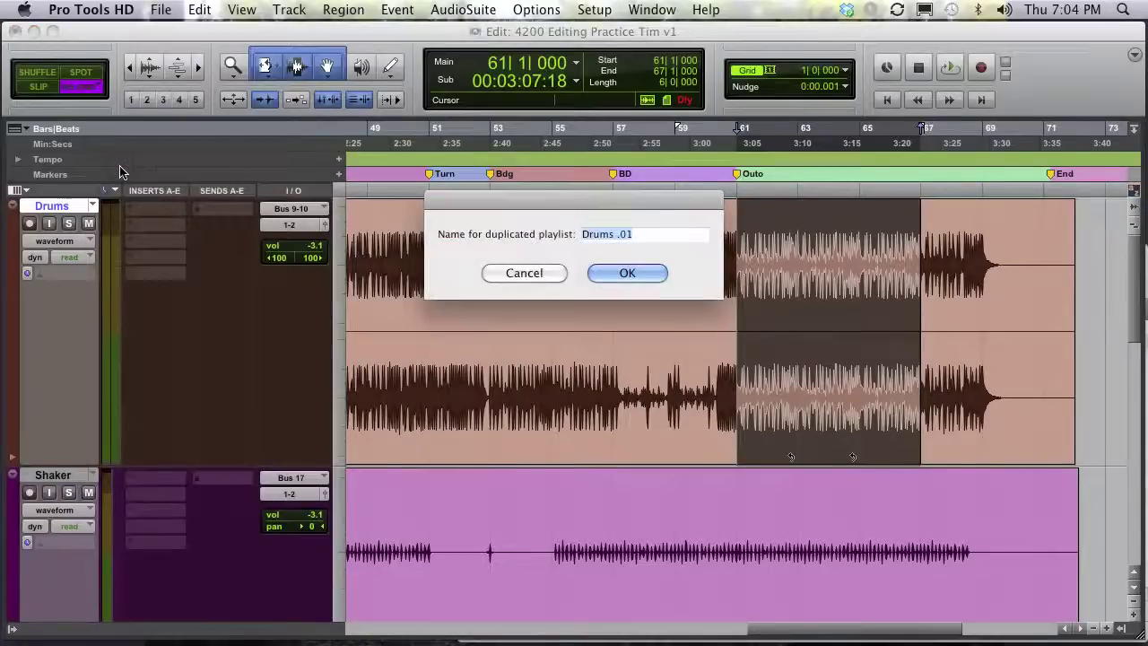
pyautogui.press('BackSpace')
pyautogui.press('BackSpace')
pyautogui.press('BackSpace')
pyautogui.write('edt')
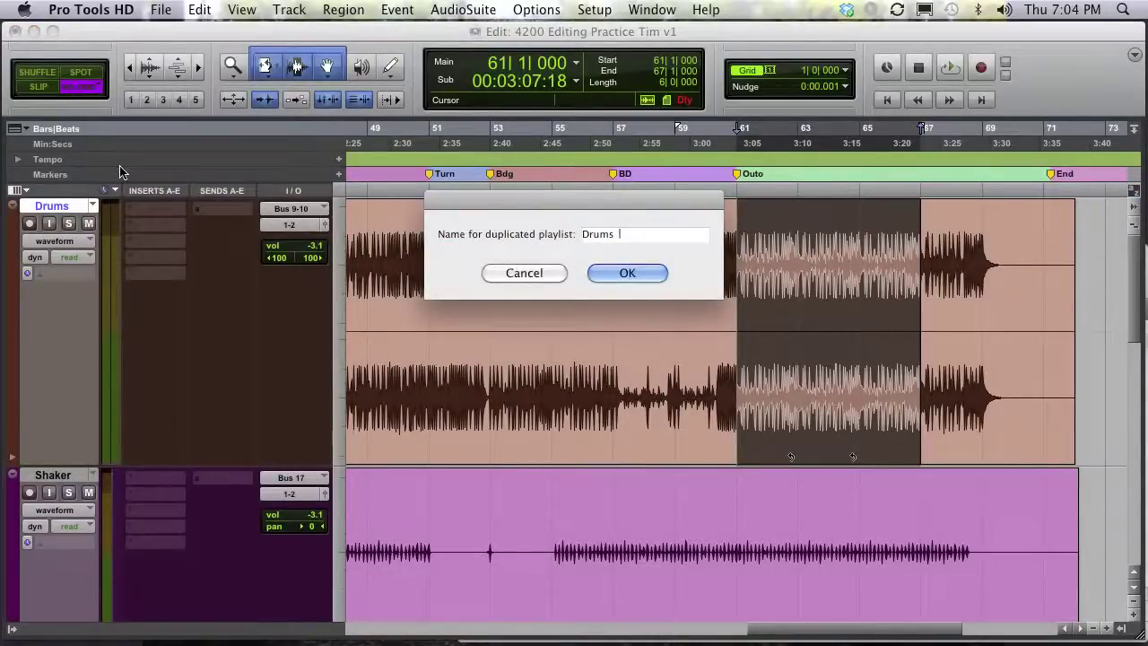
pyautogui.press('BackSpace')
pyautogui.press('BackSpace')
pyautogui.press('BackSpace')
pyautogui.press('BackSpace')
pyautogui.write('edt')
pyautogui.press('Return')
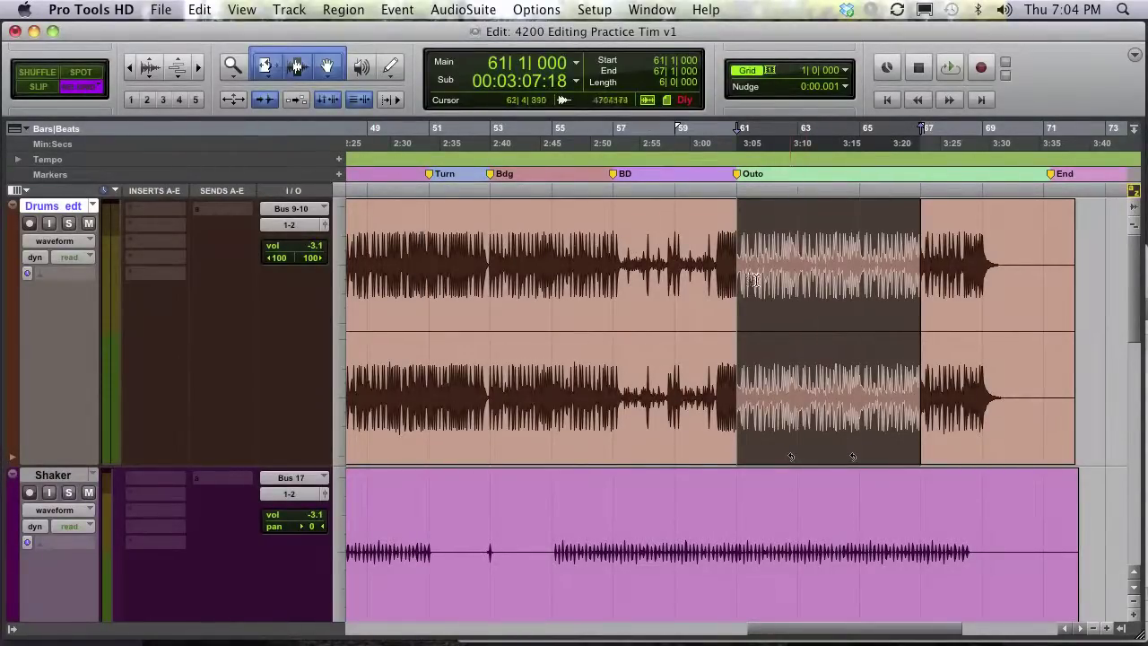
# - Extend the Drums edt selection from bar 60 to bar 68, create centered 8 ms batch fades, and consolidate the selection
pyautogui.keyDown('shift'); pyautogui.click(713, 259); pyautogui.keyUp('shift')
pyautogui.keyDown('shift'); pyautogui.click(953, 260); pyautogui.keyUp('shift')
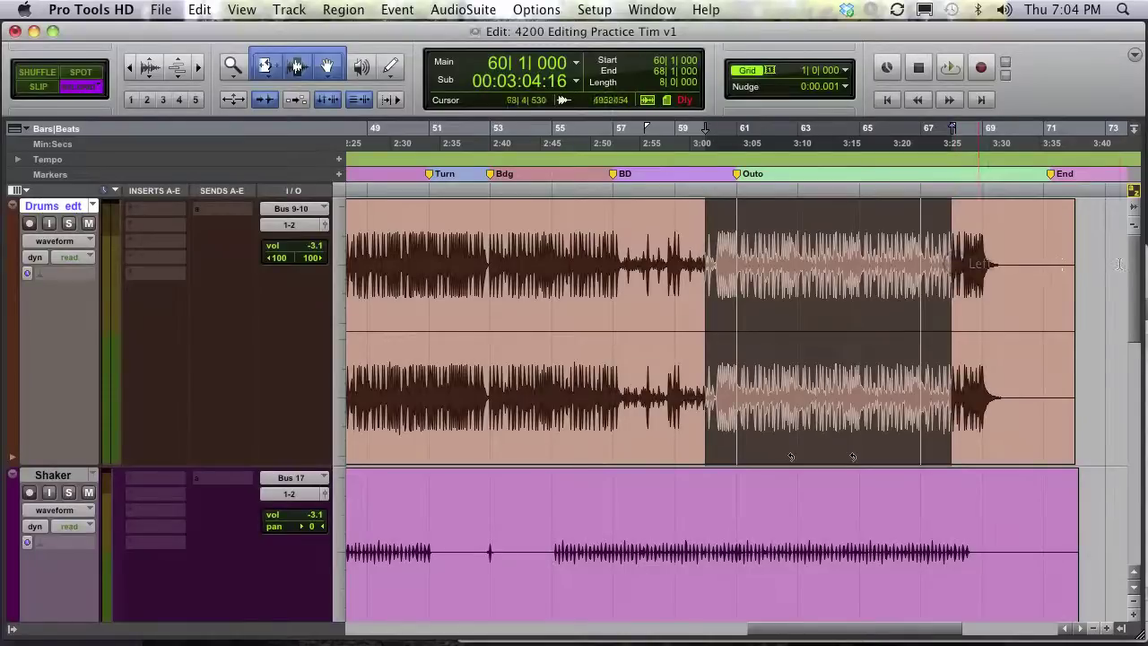
pyautogui.press('super+f')
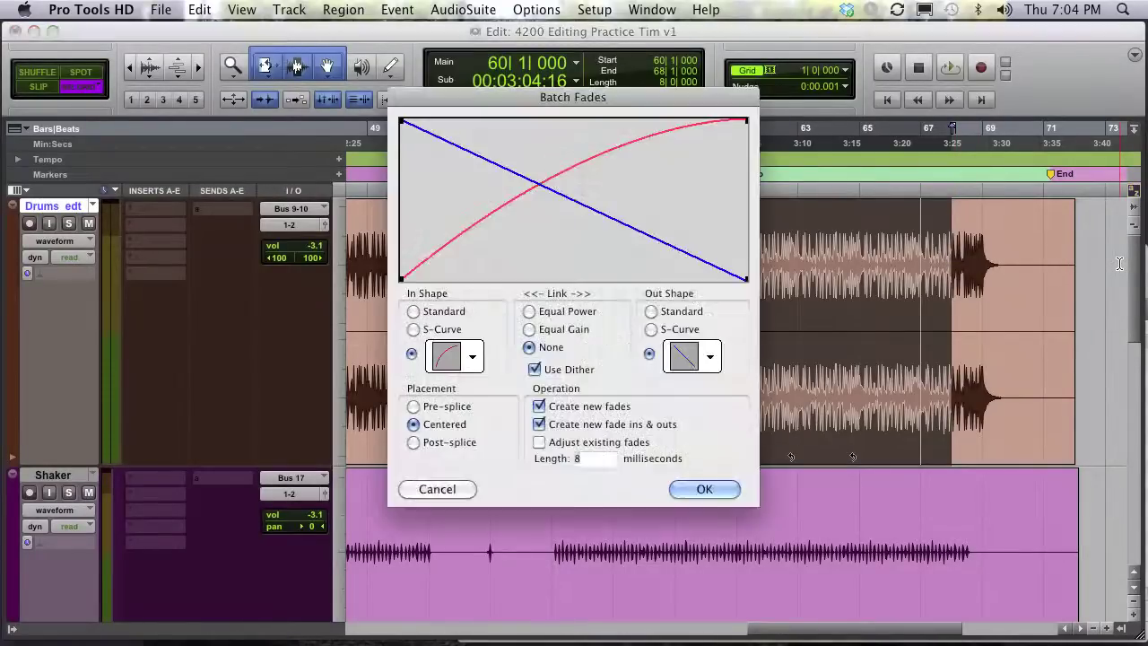
pyautogui.click(705, 489)
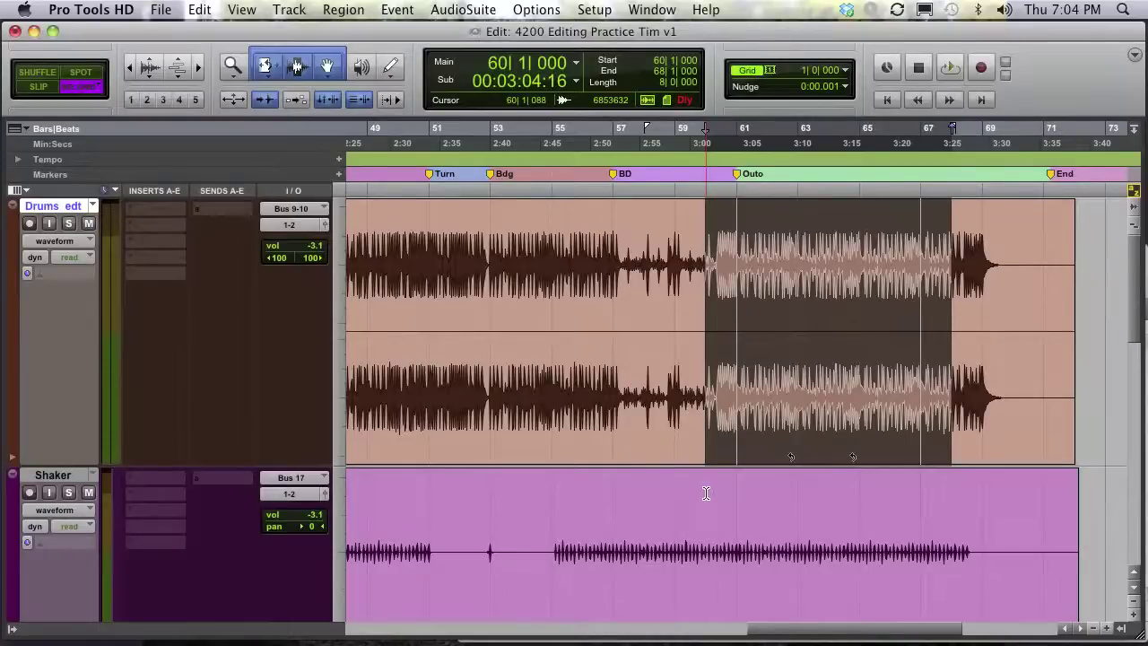
pyautogui.hotkey('alt', 'shift', '3')
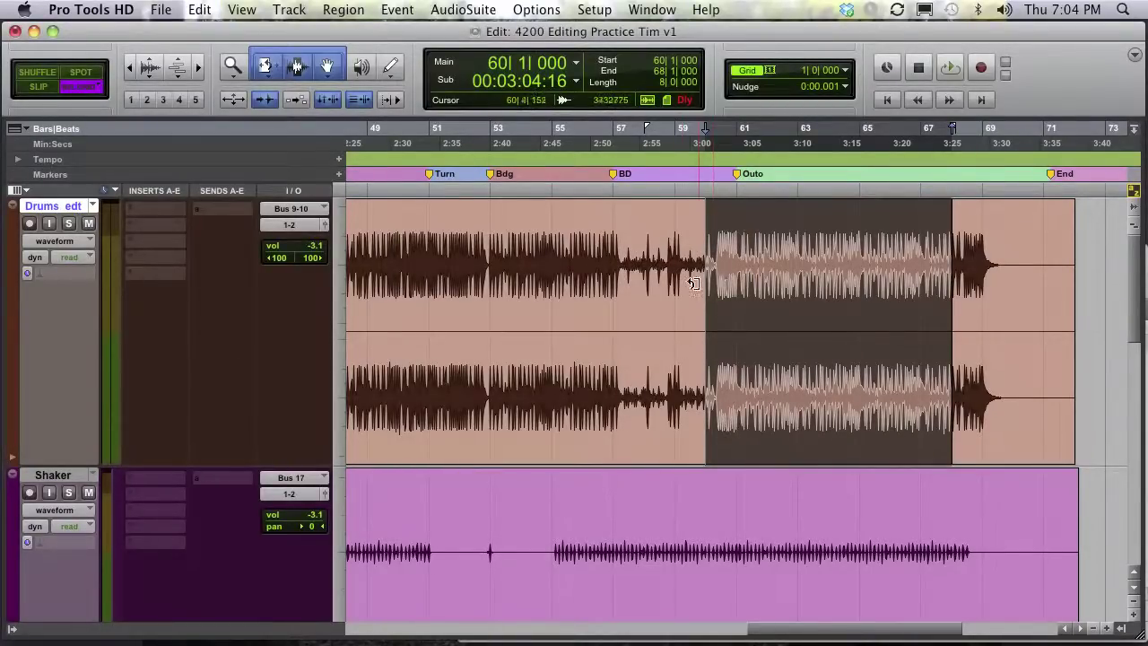
# - Trim the Drums edt region boundaries so the consolidated outro region starts at bar 61 and ends at bar 67
pyautogui.press('F6')
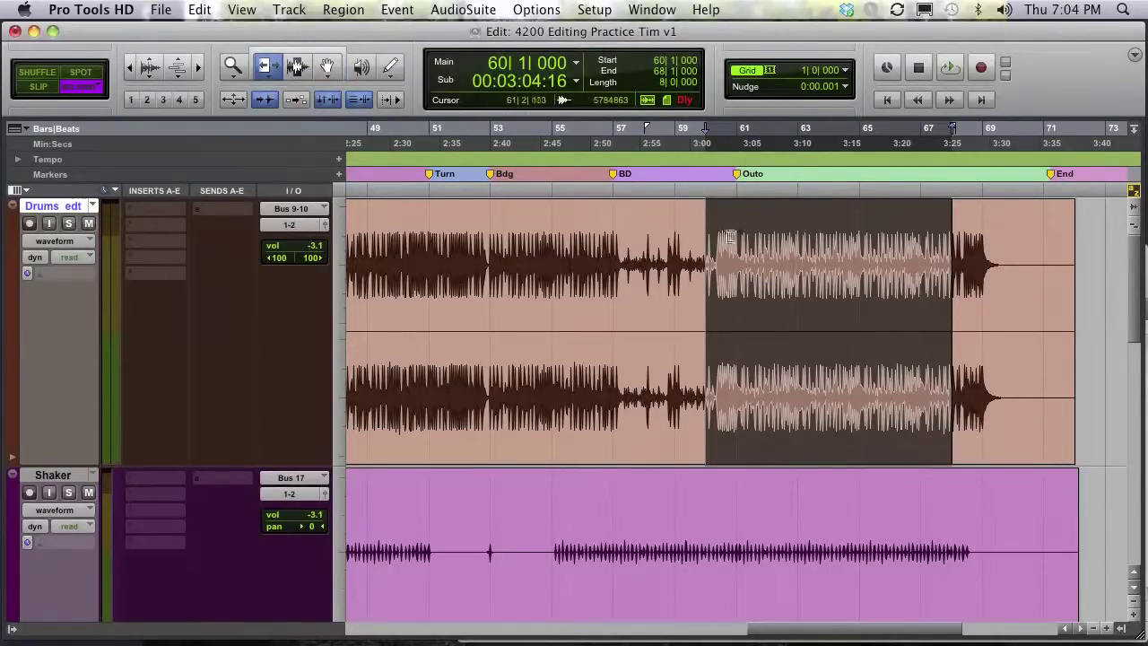
pyautogui.click(723, 277)
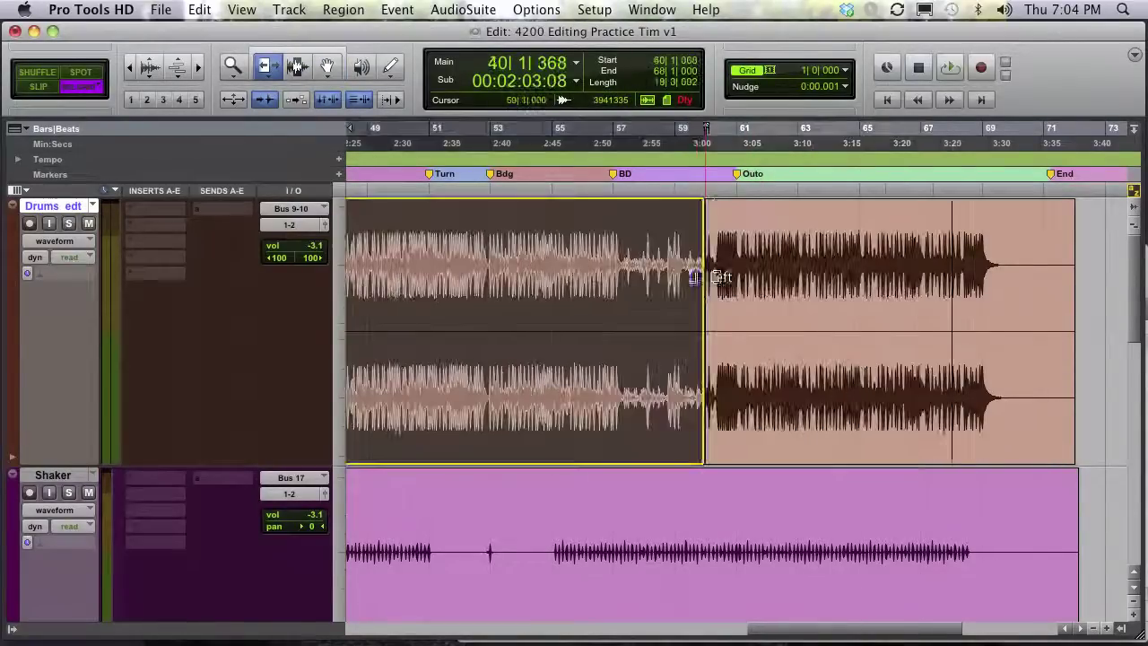
pyautogui.click(959, 263)
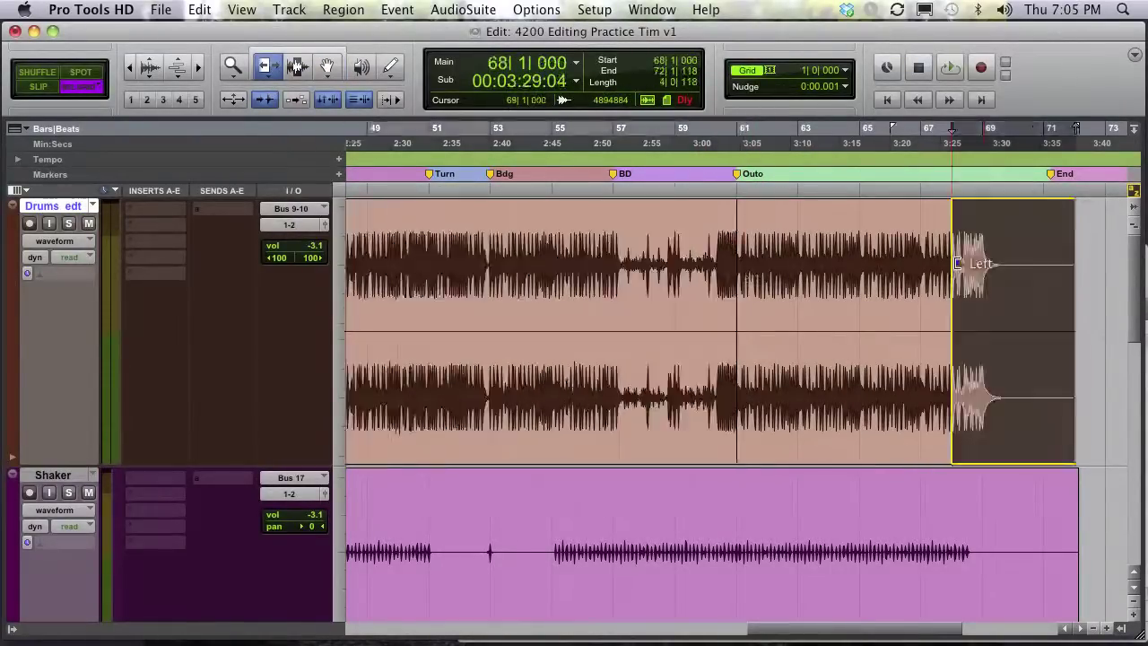
pyautogui.click(929, 265)
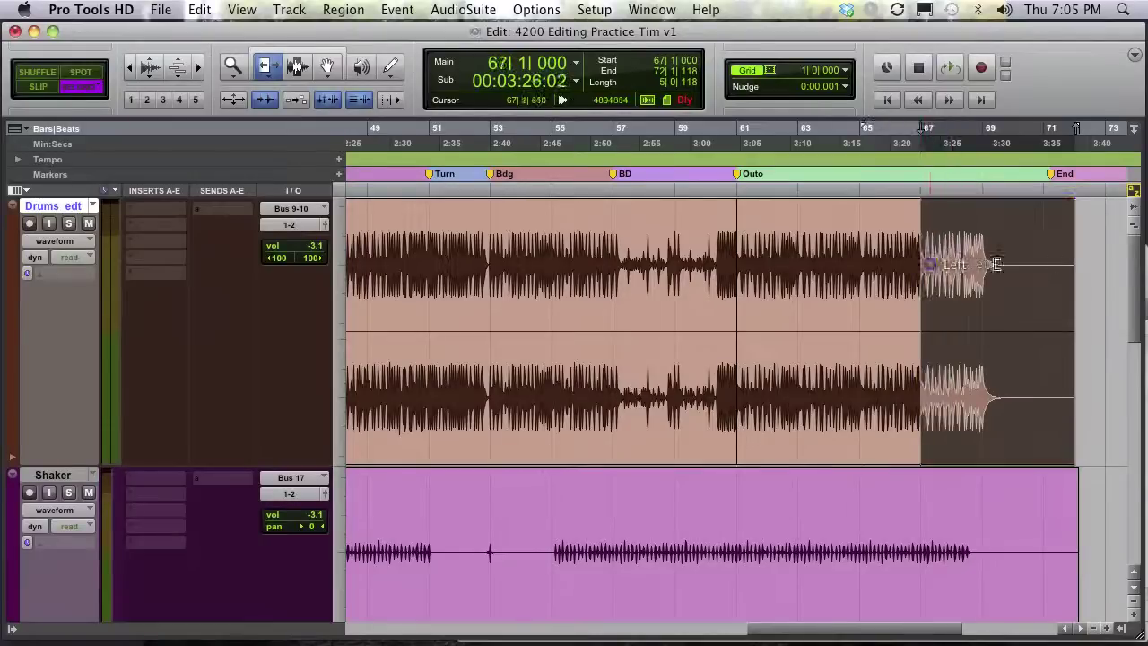
# - Play Drums edt from bar 59 and from bar 65 to check both edit points, and change the edit mode to Slip
pyautogui.press('F7')
pyautogui.click(685, 259)
pyautogui.press('space')
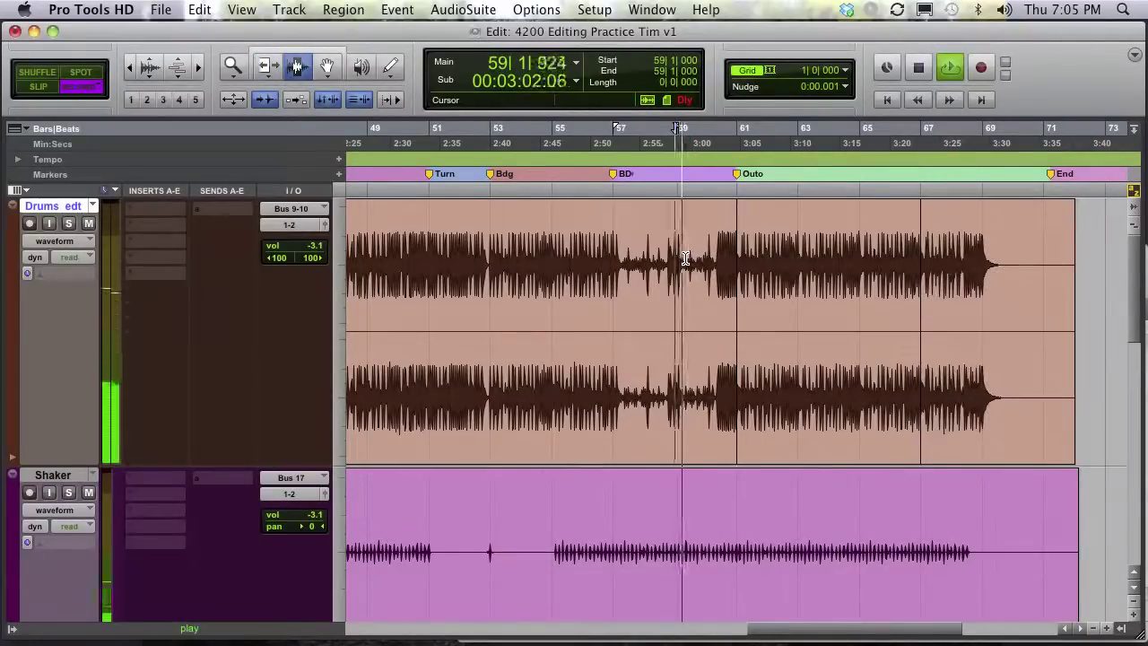
pyautogui.click(848, 252)
pyautogui.press('space')
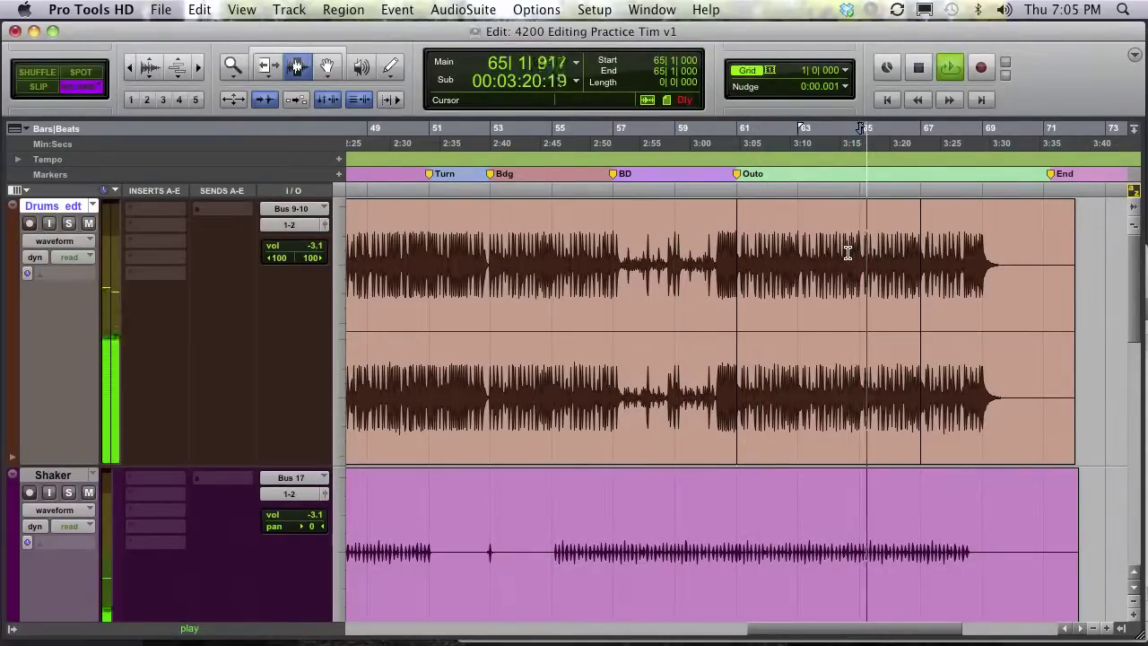
pyautogui.press('F2')
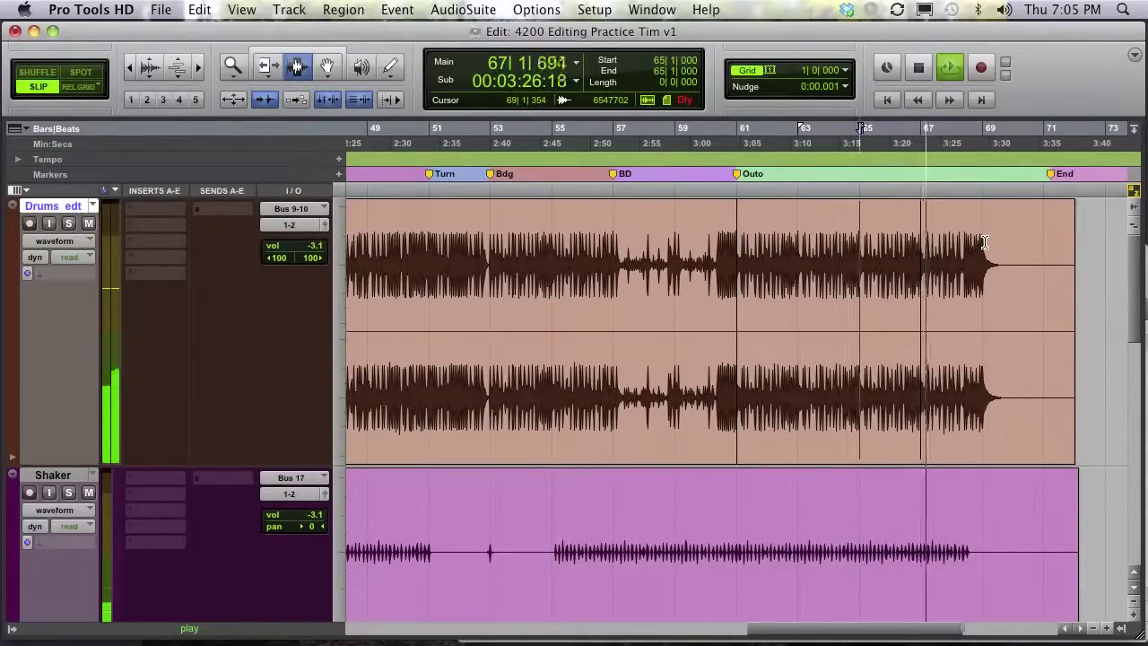
pyautogui.press('space')
pyautogui.press('super+z')
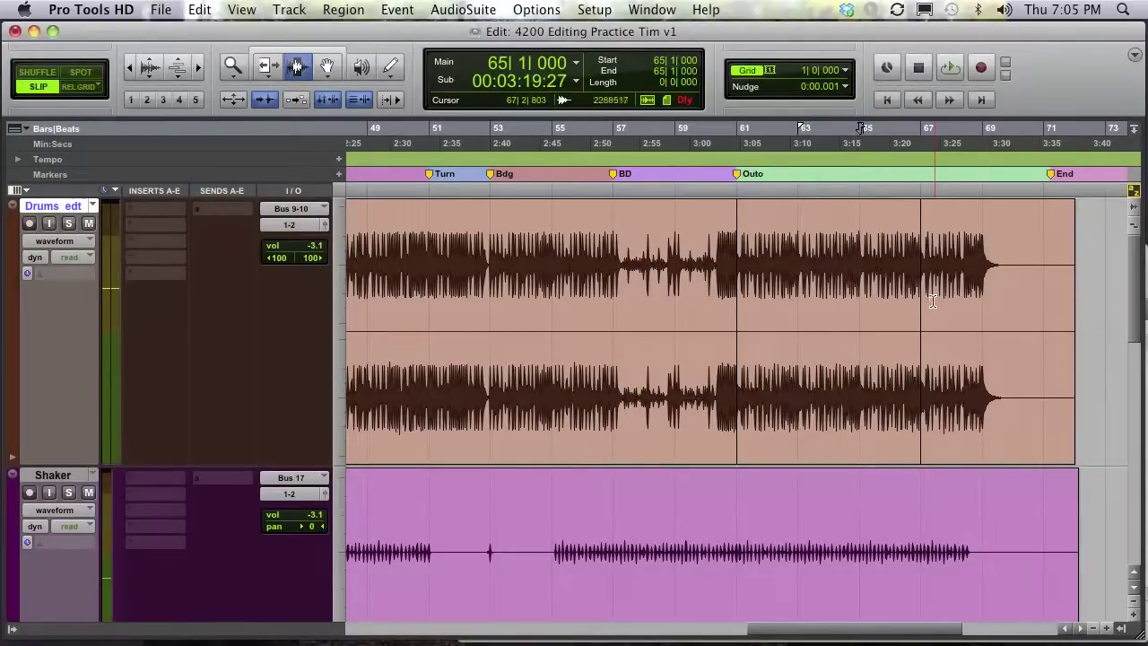
pyautogui.press('super+shift+z')
pyautogui.press('super+z')
pyautogui.press('super+z')
pyautogui.hscroll(-10, 560, 317)
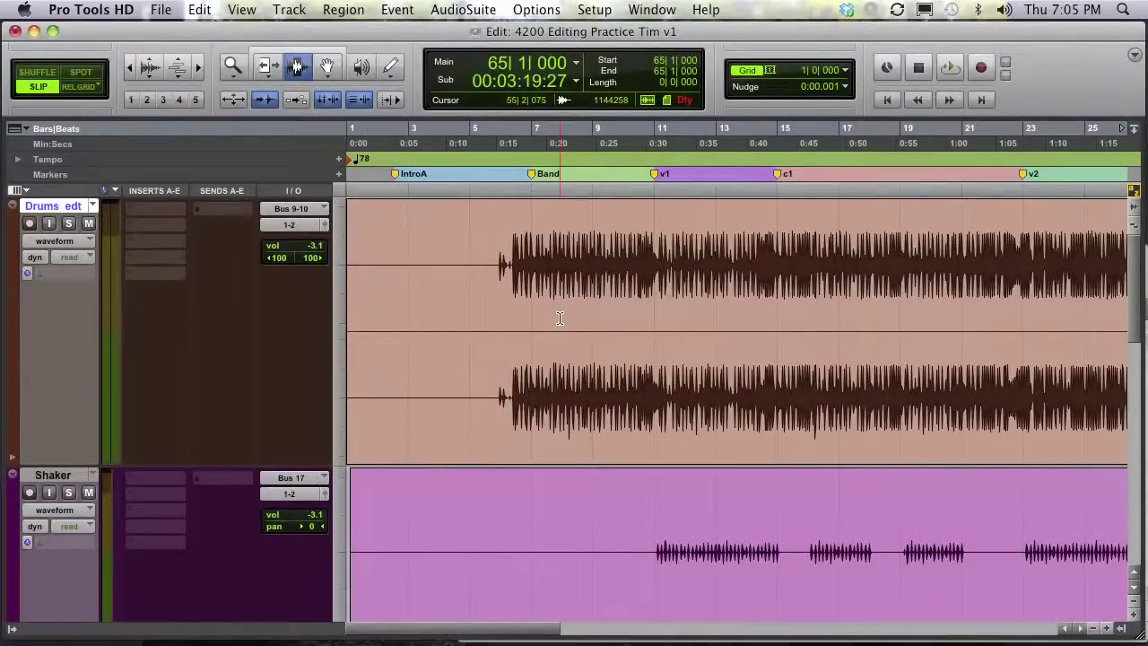
pyautogui.scroll(-5, 560, 332)
pyautogui.scroll(5, 559, 332)
pyautogui.scroll(-8, 560, 317)
pyautogui.scroll(8, 559, 318)
# - Place the cursor at about bar 9 on Drums edt and try smaller and larger track heights
pyautogui.click(868, 238)
pyautogui.click(593, 254)
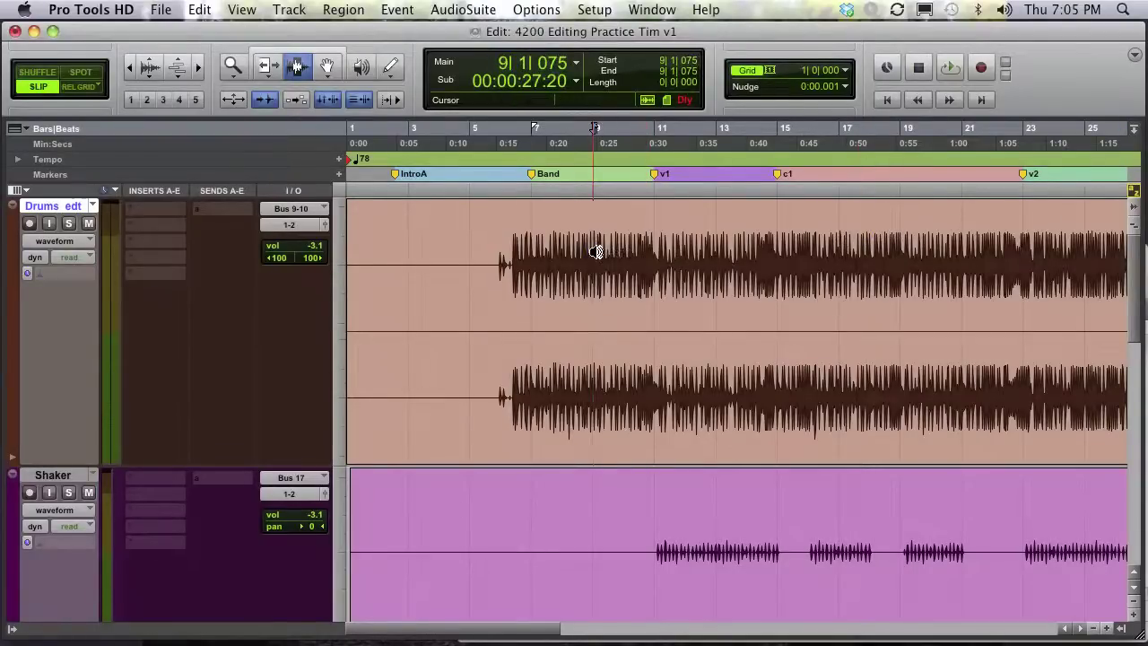
pyautogui.hotkey('ctrl', 'Up')
pyautogui.hotkey('ctrl', 'Down')
pyautogui.hotkey('ctrl', 'Down')
pyautogui.hotkey('ctrl', 'Up')
pyautogui.hotkey('ctrl', 'Up')
pyautogui.hotkey('ctrl', 'Down')
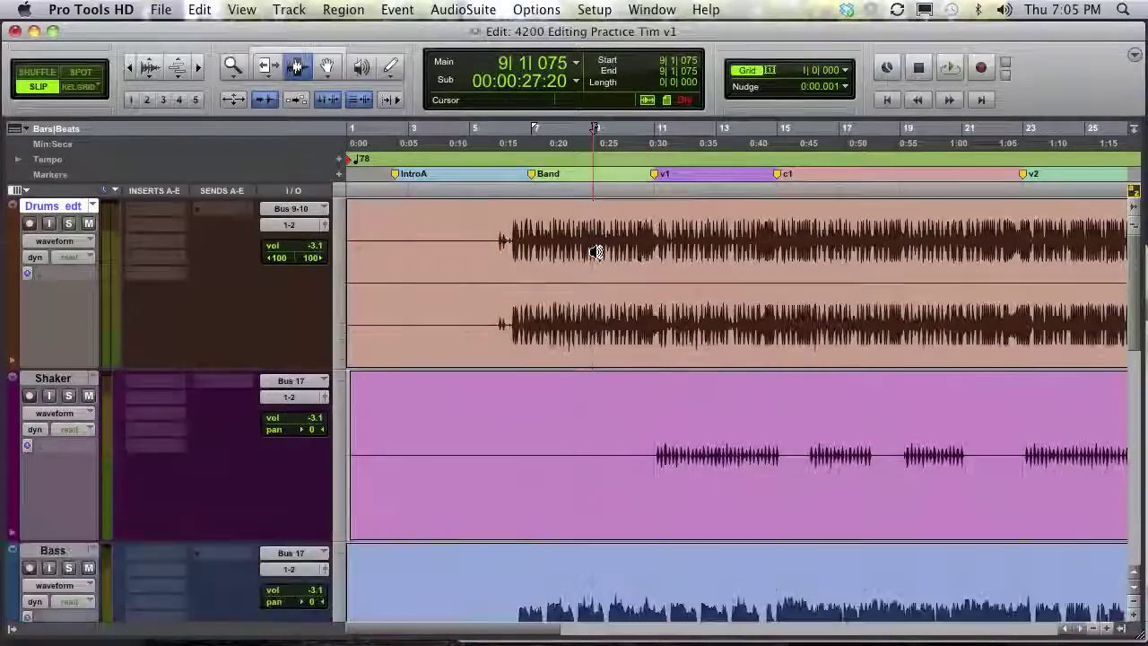
pyautogui.hotkey('ctrl', 'Down')
pyautogui.hotkey('ctrl', 'Up')
pyautogui.hotkey('ctrl', 'Up')
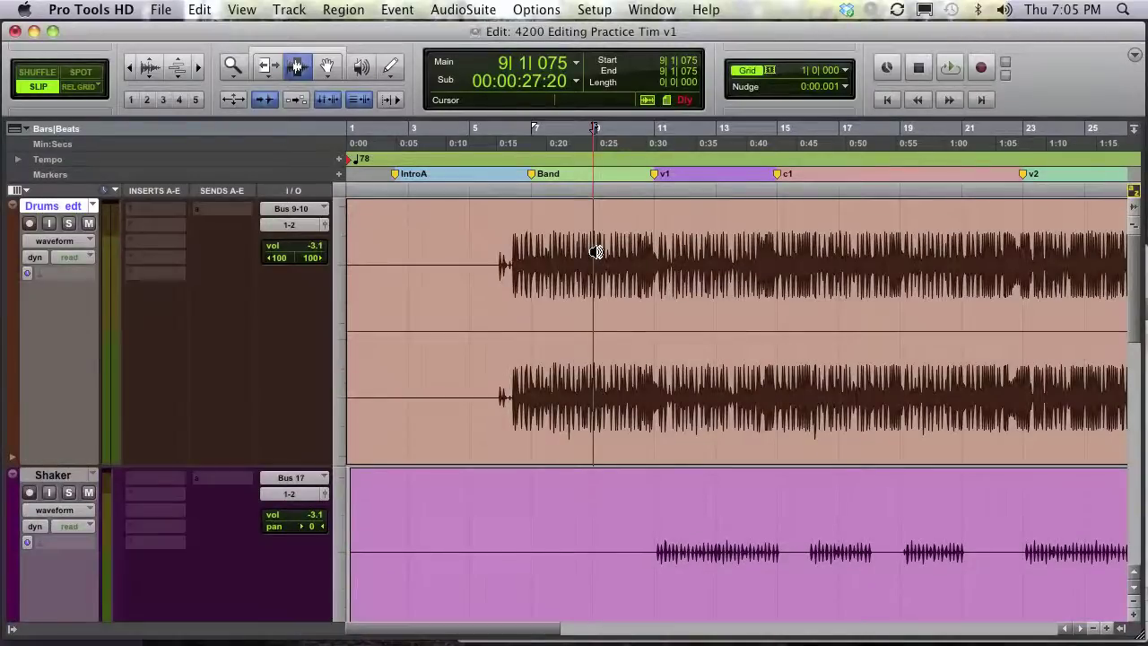
# - Shrink all tracks so Drums edt through Count fit together, and look along the song for gaps around c2
pyautogui.hotkey('ctrl', 'alt', 'Down')
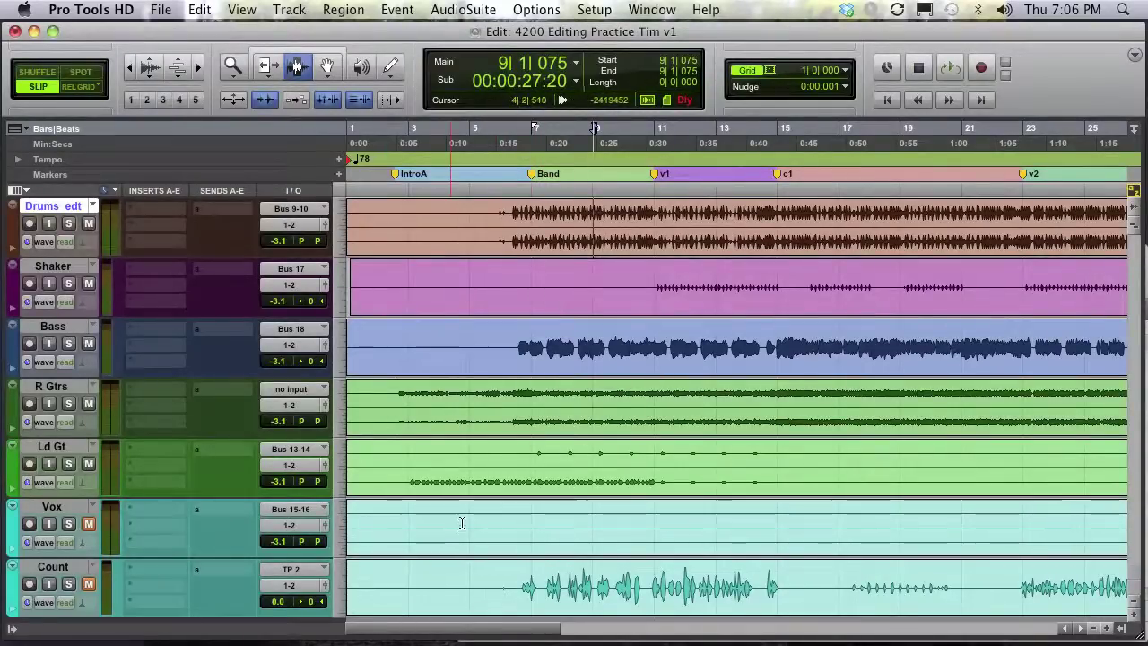
pyautogui.hscroll(10, 462, 522)
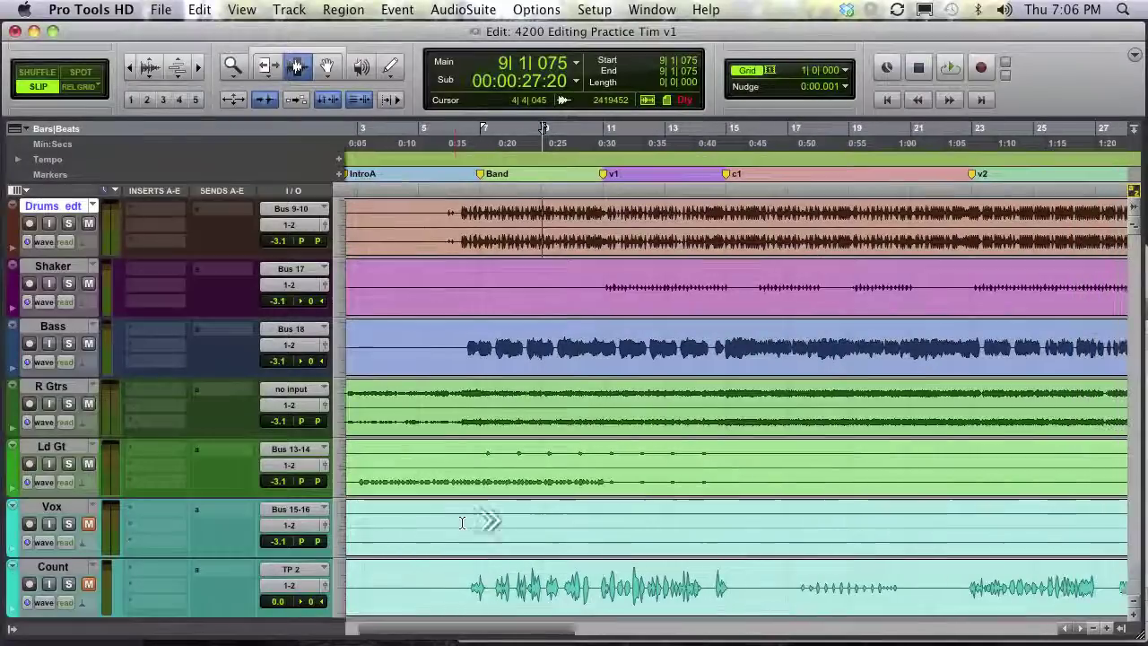
pyautogui.hscroll(10, 461, 522)
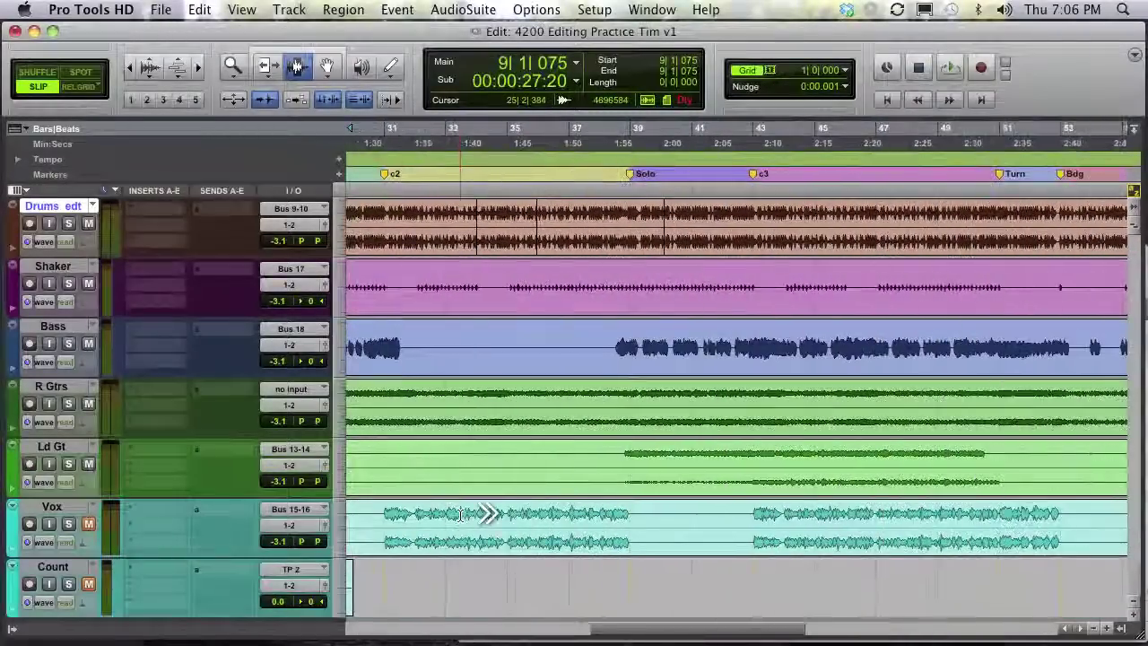
pyautogui.hscroll(-9, 462, 515)
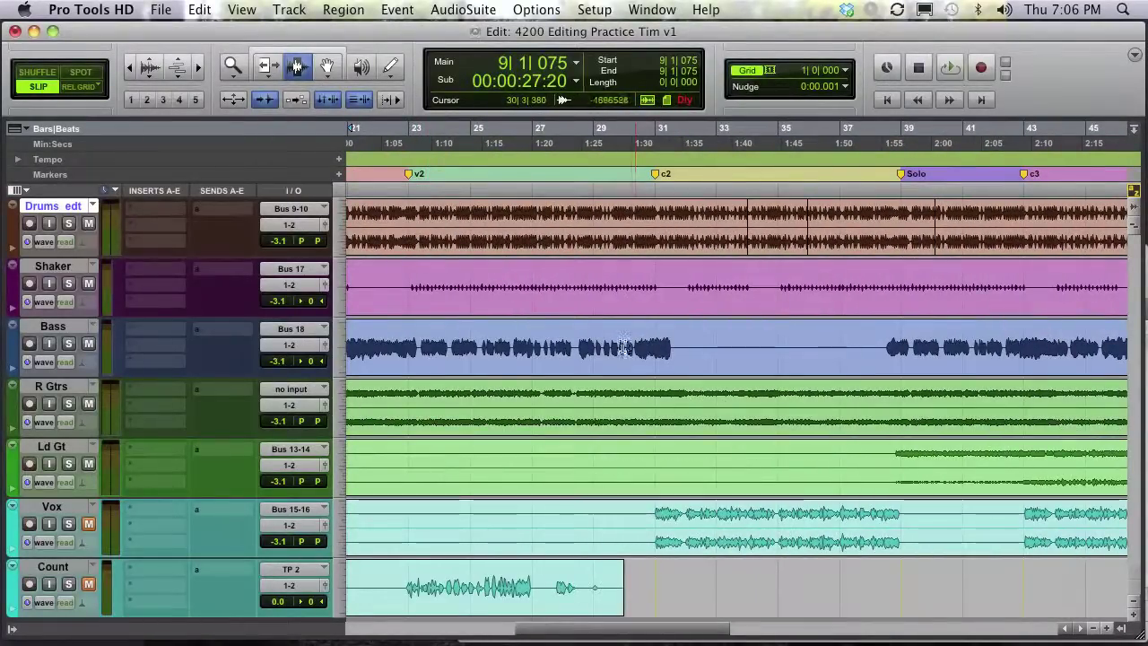
# - Select the Bass passage from about bar 30 to bar 41, across the silent stretch in c2, and enlarge the Bass track
pyautogui.moveTo(631, 345); pyautogui.dragTo(973, 340)
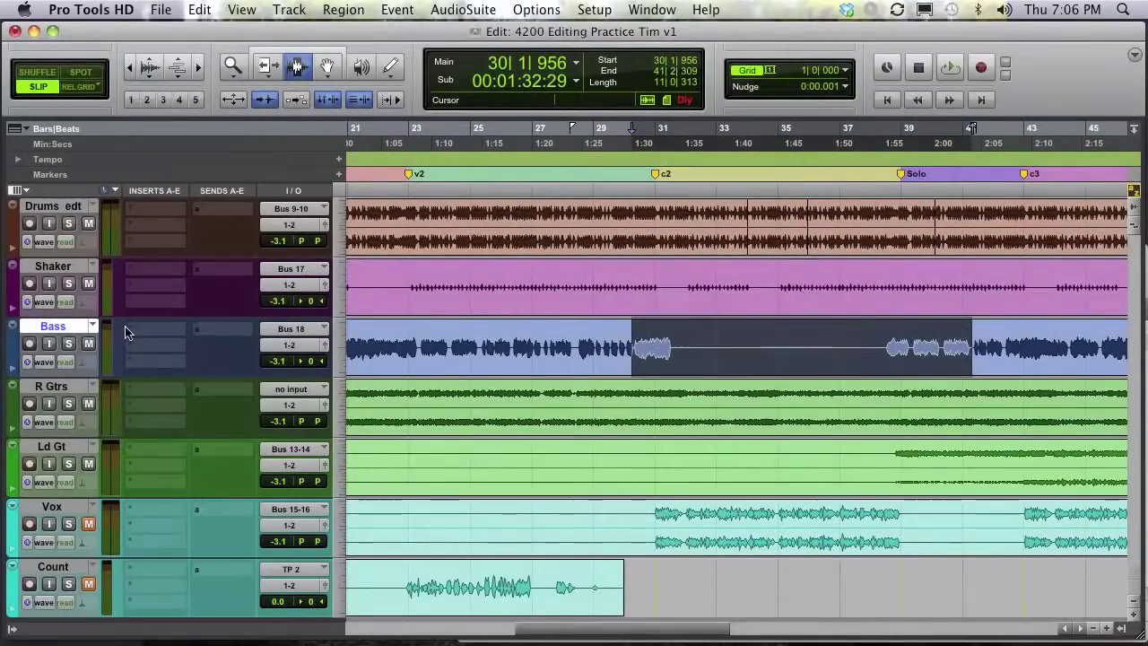
pyautogui.hotkey('ctrl', 'Up')
pyautogui.hotkey('ctrl', 'Up')
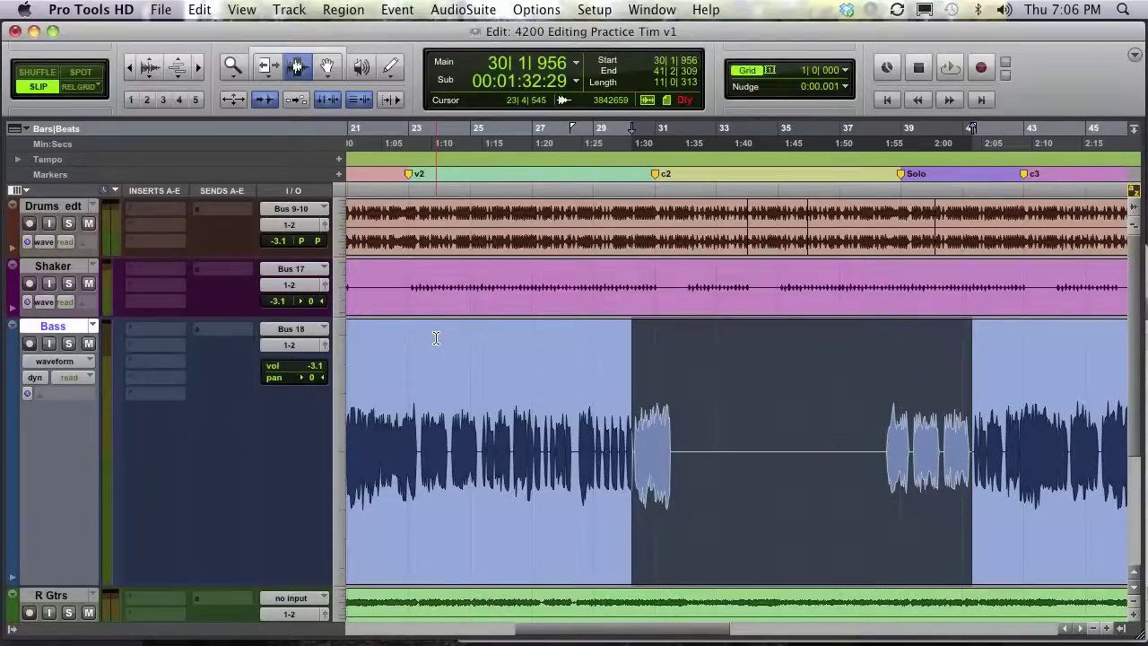
# - Fit the whole song in view, place the cursor at about bar 24 on Bass, and change the edit mode to Grid
pyautogui.hotkey('ctrl', 'alt', '[')
pyautogui.click(528, 366)
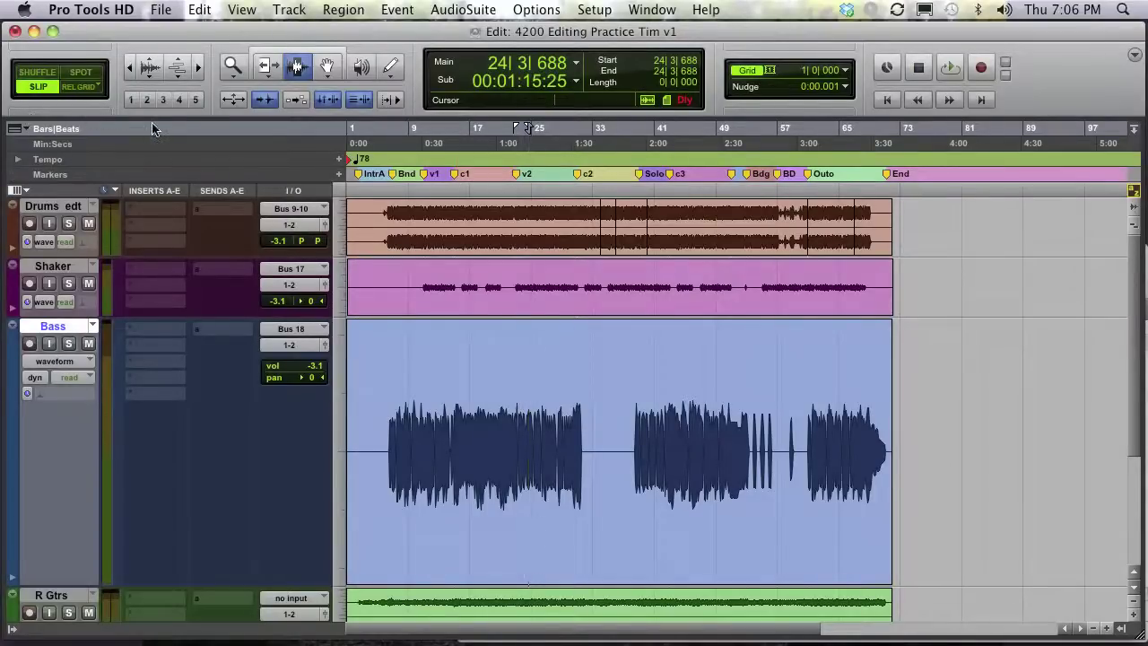
pyautogui.press('F4')
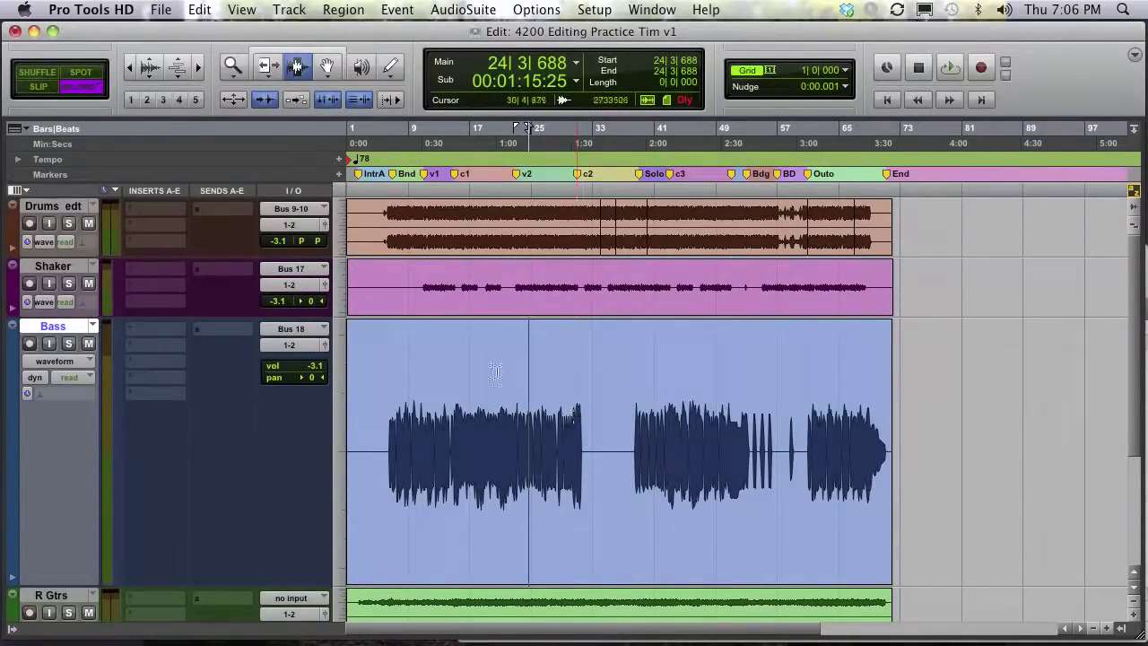
# - Copy the Bass passage from bar 15 to bar 23 in c1 to bar 31, filling the silent stretch in c2
pyautogui.click(460, 364)
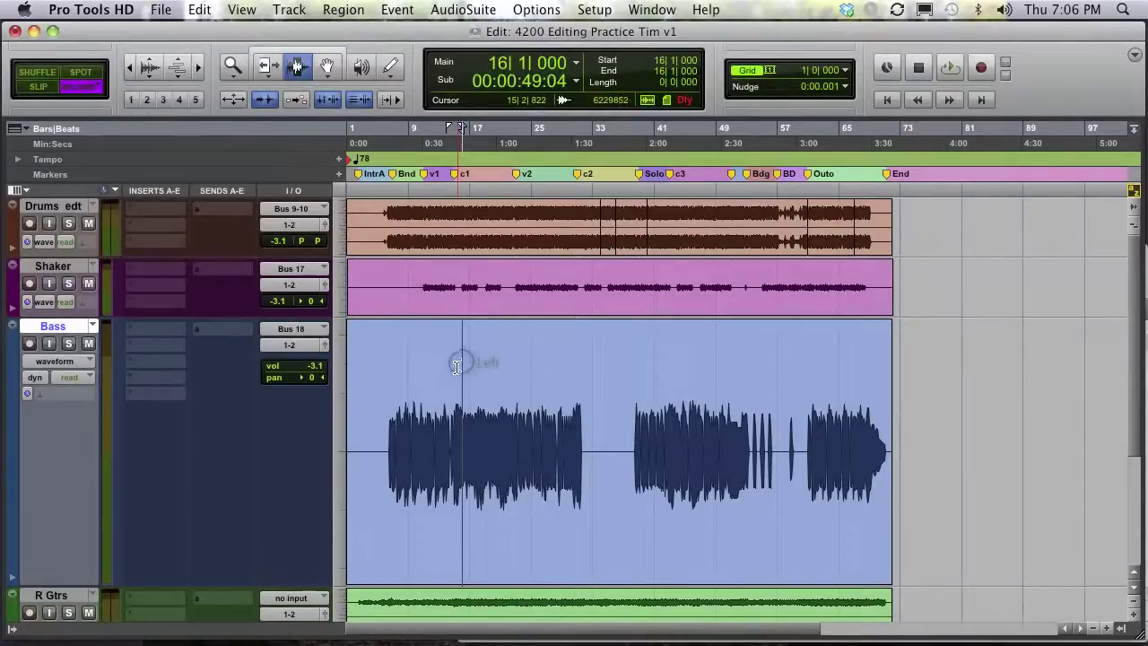
pyautogui.moveTo(456, 366); pyautogui.dragTo(514, 367)
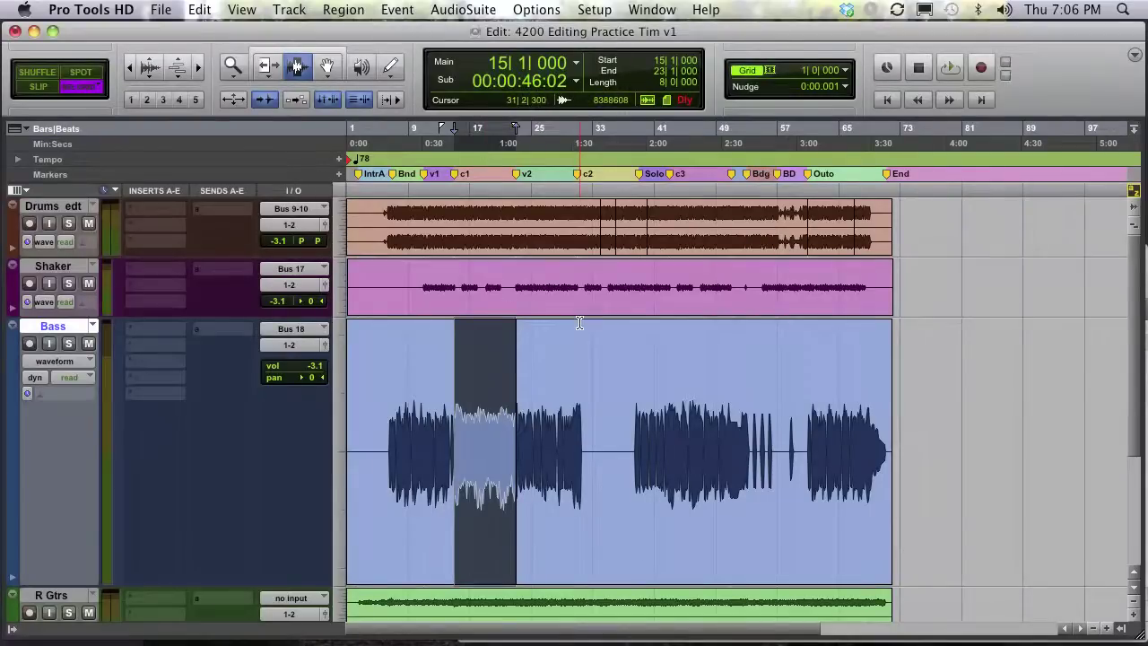
pyautogui.press('super+7')
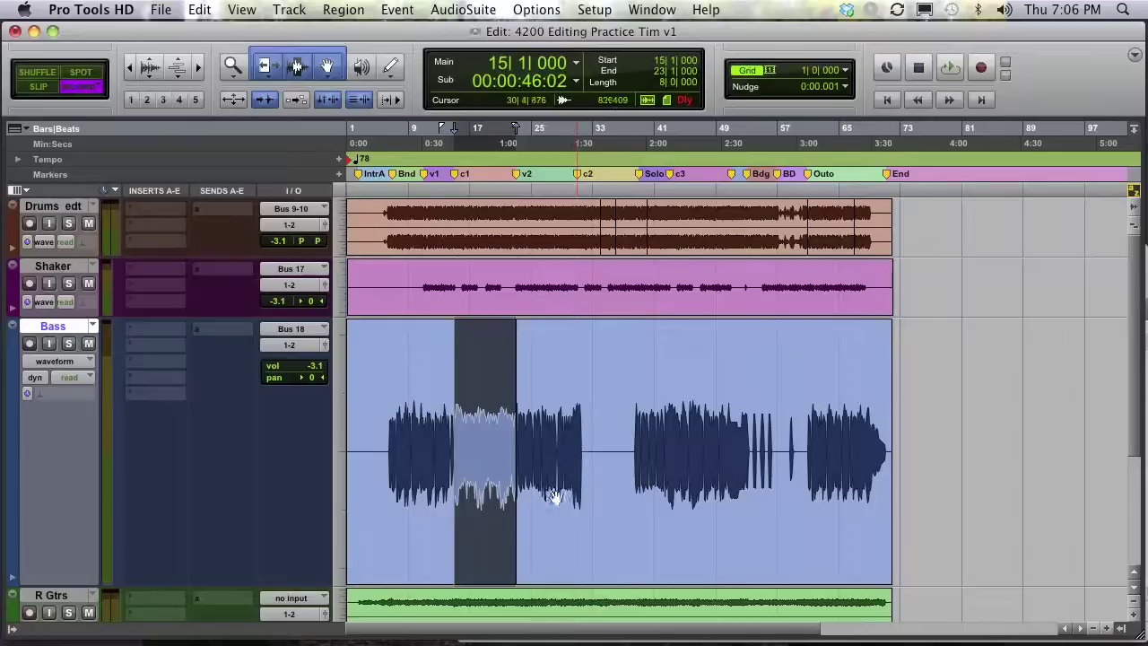
pyautogui.moveTo(493, 557); pyautogui.dragTo(619, 547)
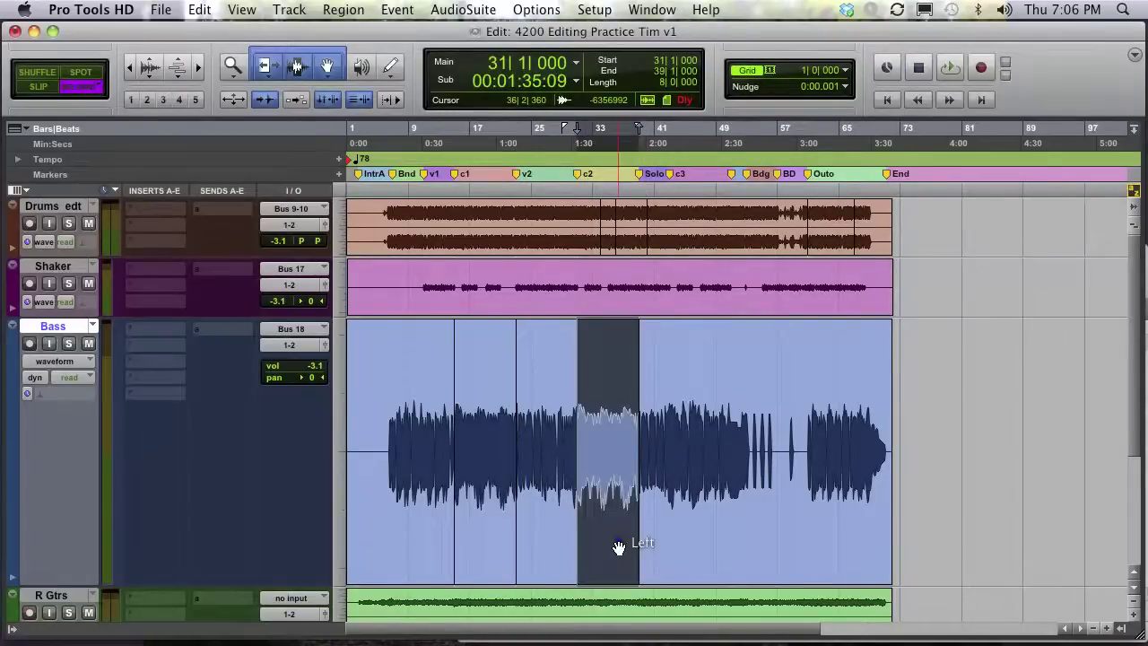
# - Play the song from bar 29 on Bass to check the copied passage and its end near bar 38
pyautogui.press('F7')
pyautogui.click(560, 381)
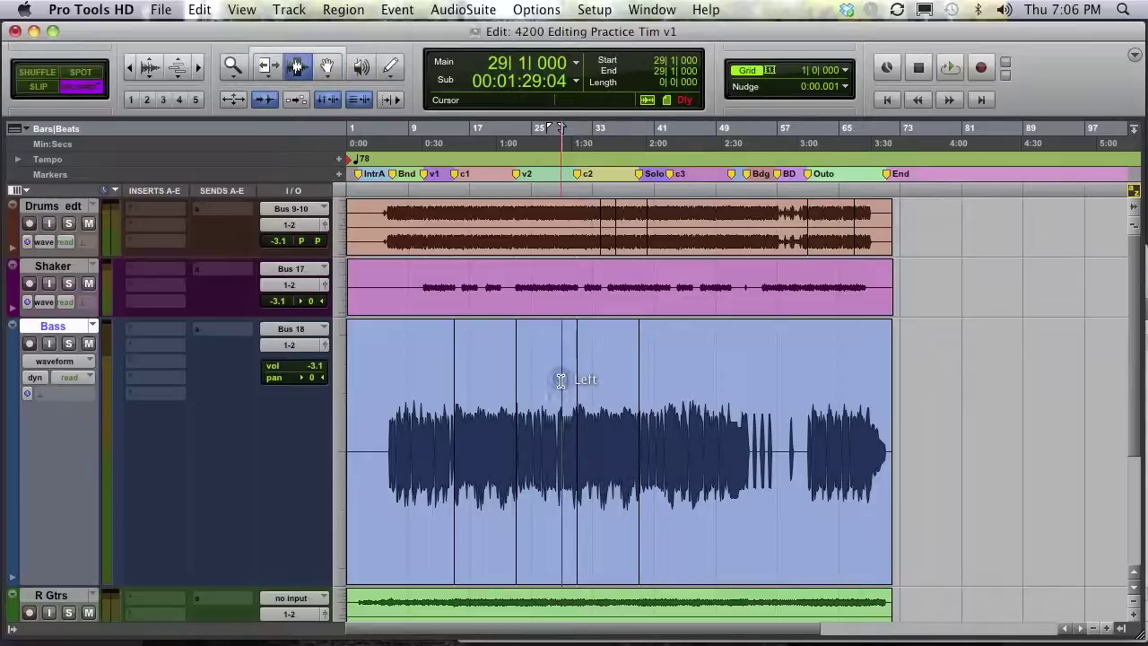
pyautogui.press('space')
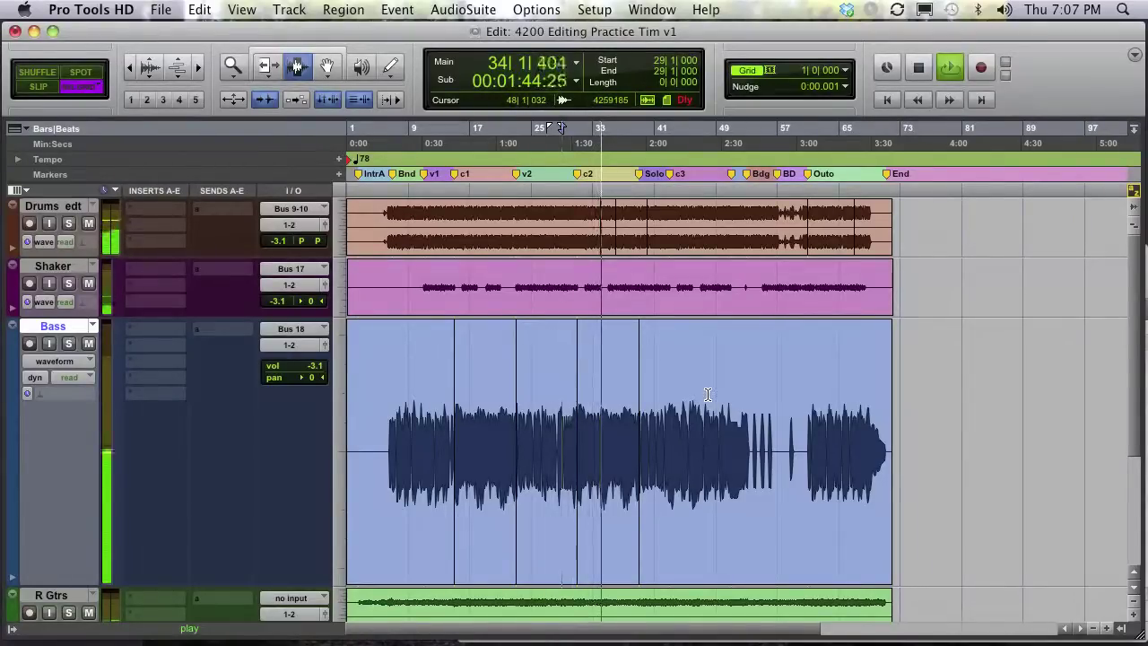
pyautogui.click(630, 411)
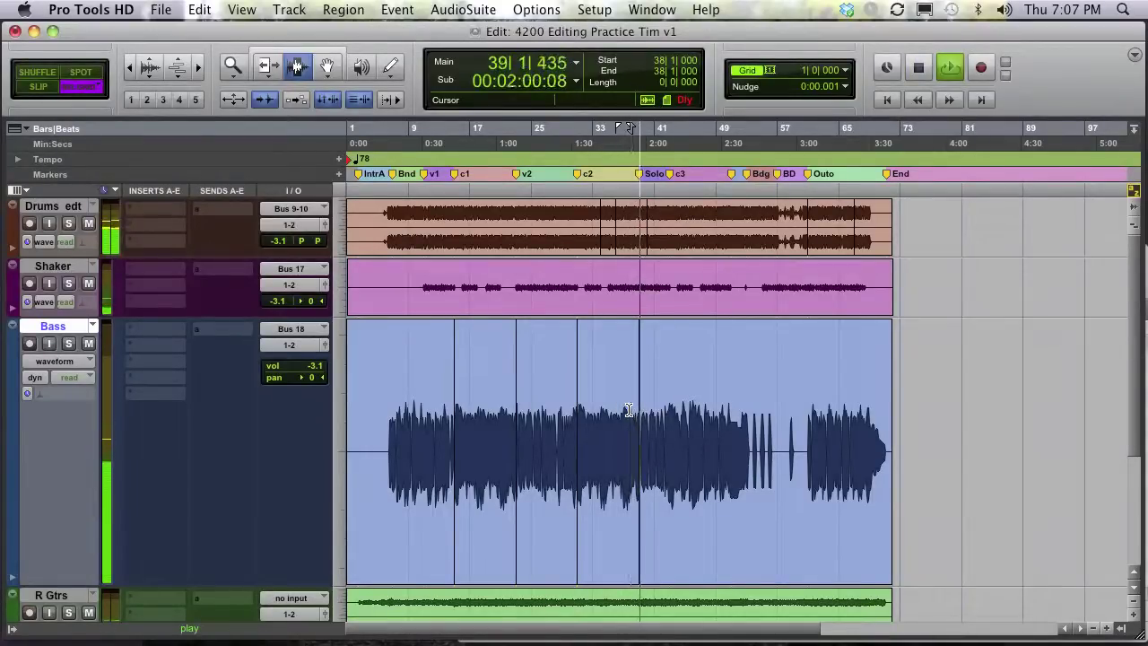
pyautogui.press('space')
# - Select the entire Bass track and create centered 8 ms batch fades at its edit points
pyautogui.click(687, 440)
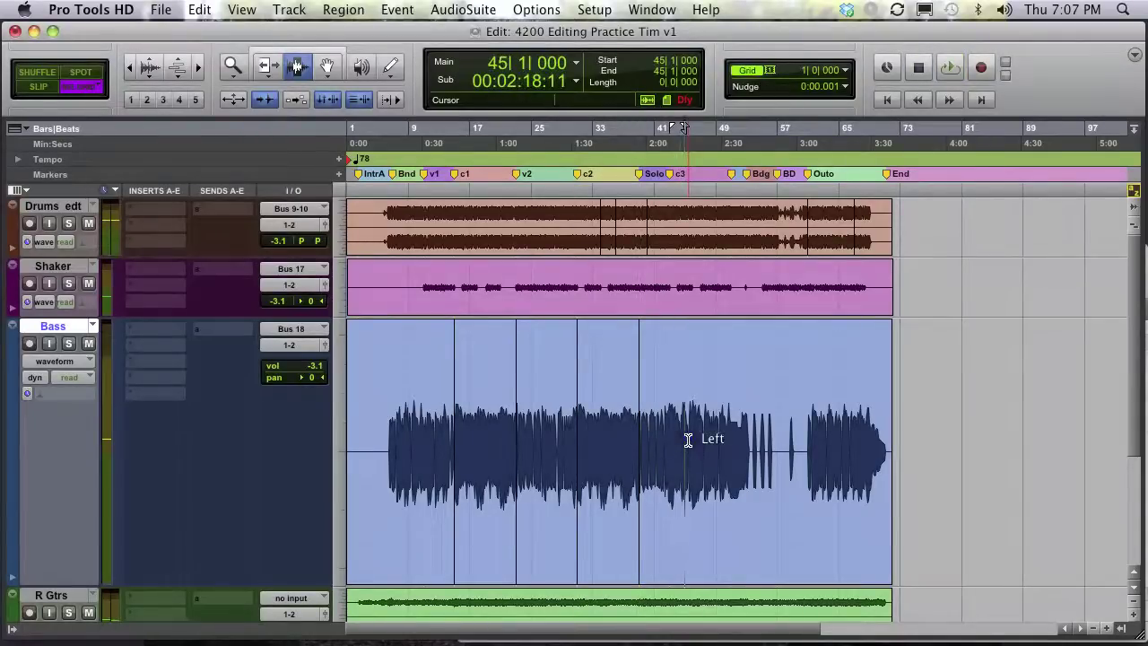
pyautogui.tripleClick(687, 439)
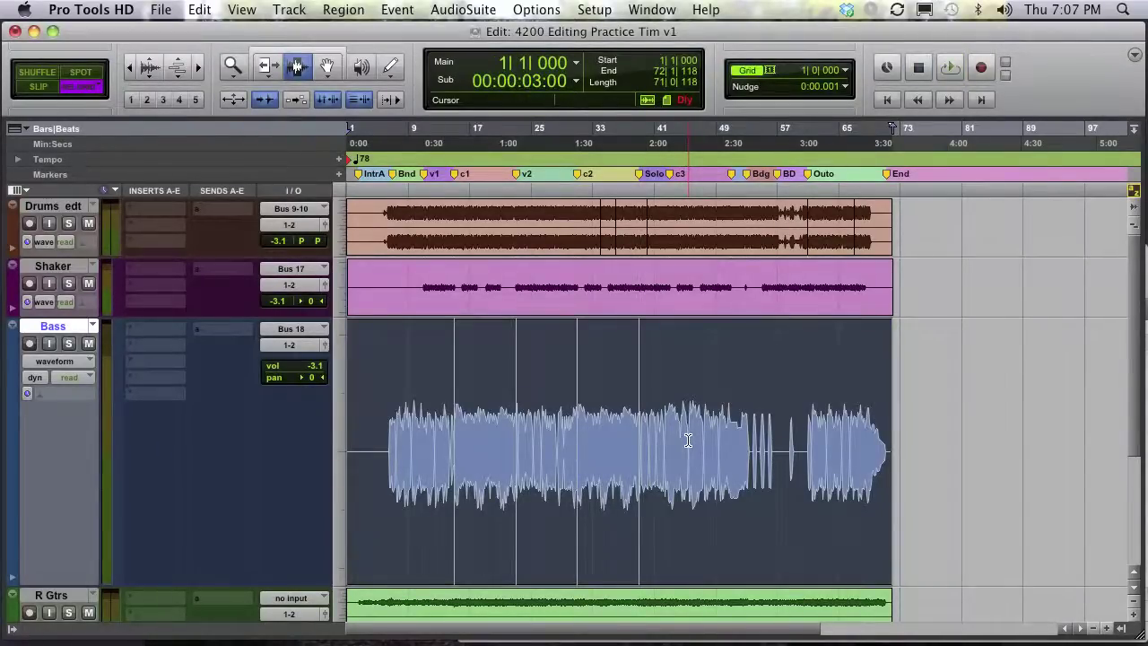
pyautogui.press('super+f')
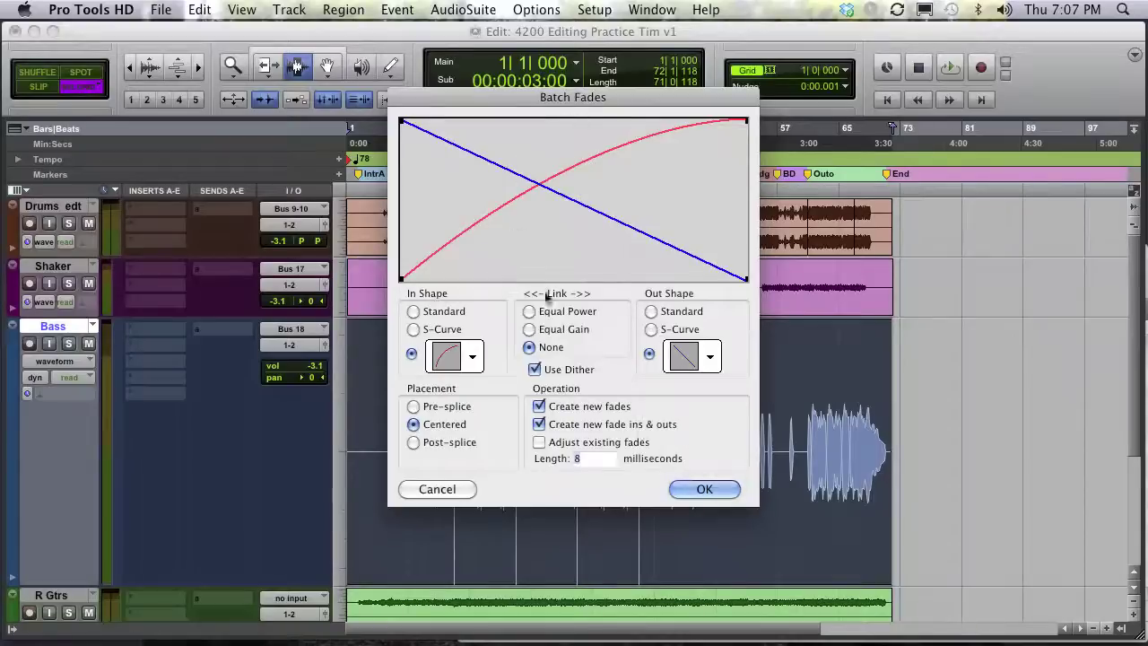
pyautogui.click(690, 490)
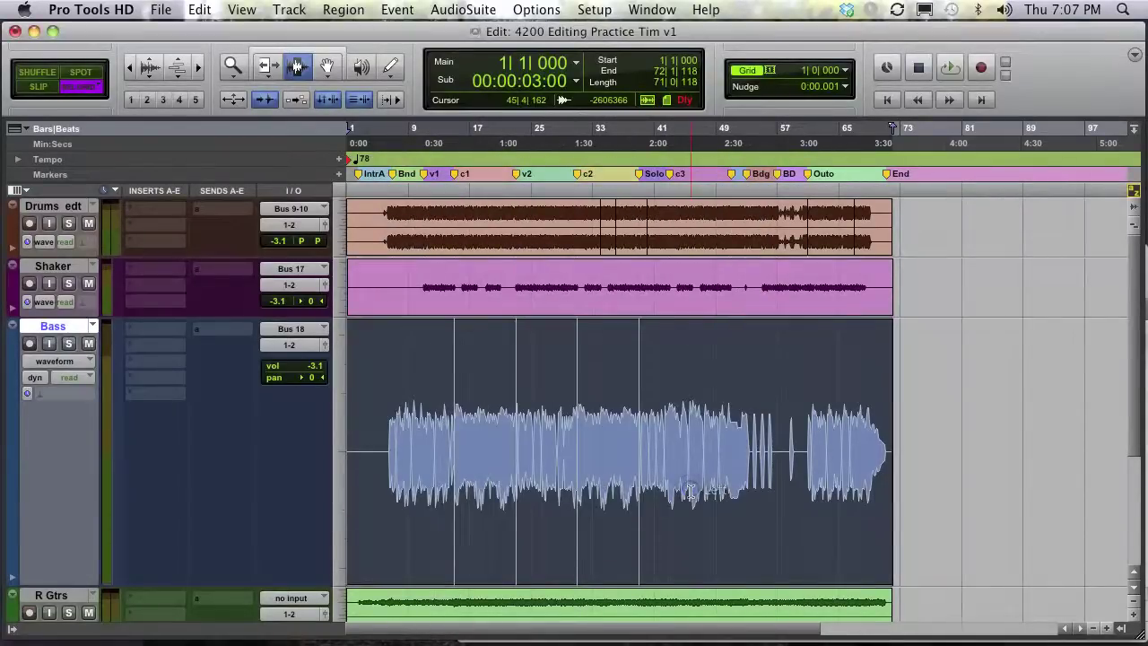
# - Select Bass from bar 8 to bar 25 and heal the separations on both sides of c1
pyautogui.moveTo(418, 412); pyautogui.dragTo(530, 412)
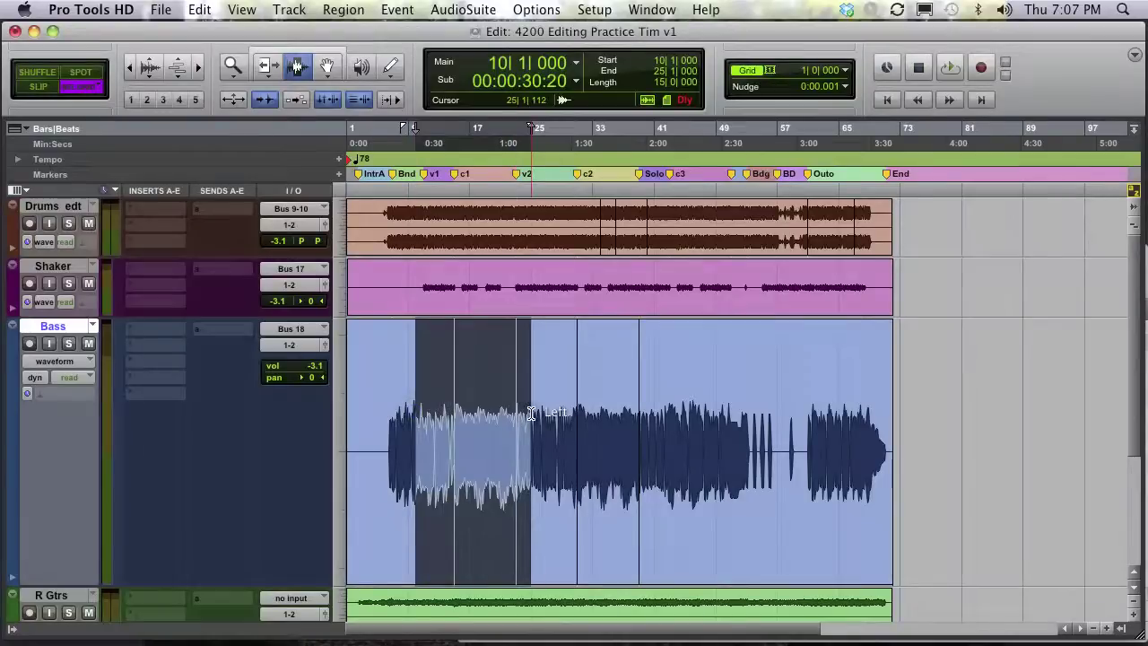
pyautogui.doubleClick(484, 413)
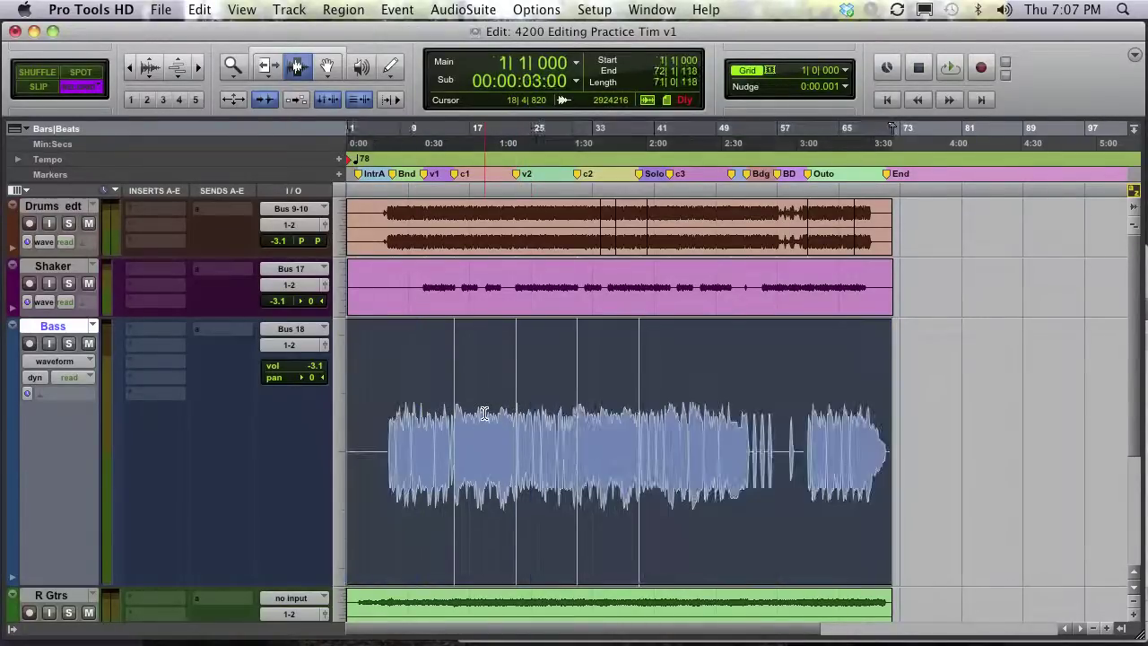
pyautogui.click(417, 399)
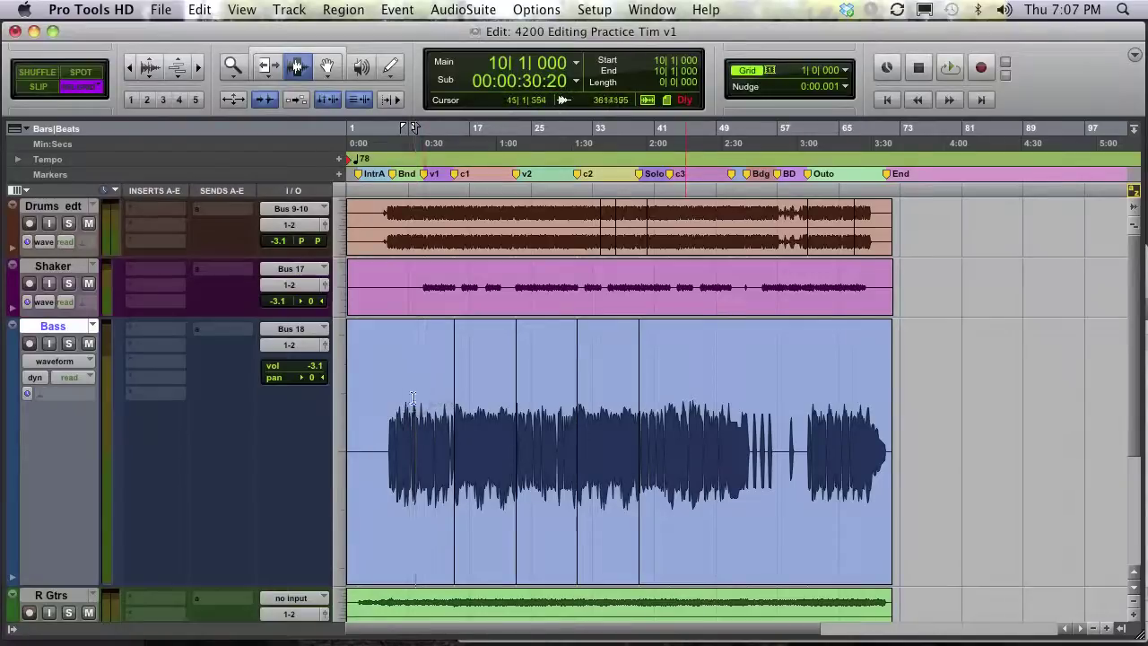
pyautogui.moveTo(403, 398); pyautogui.dragTo(531, 398)
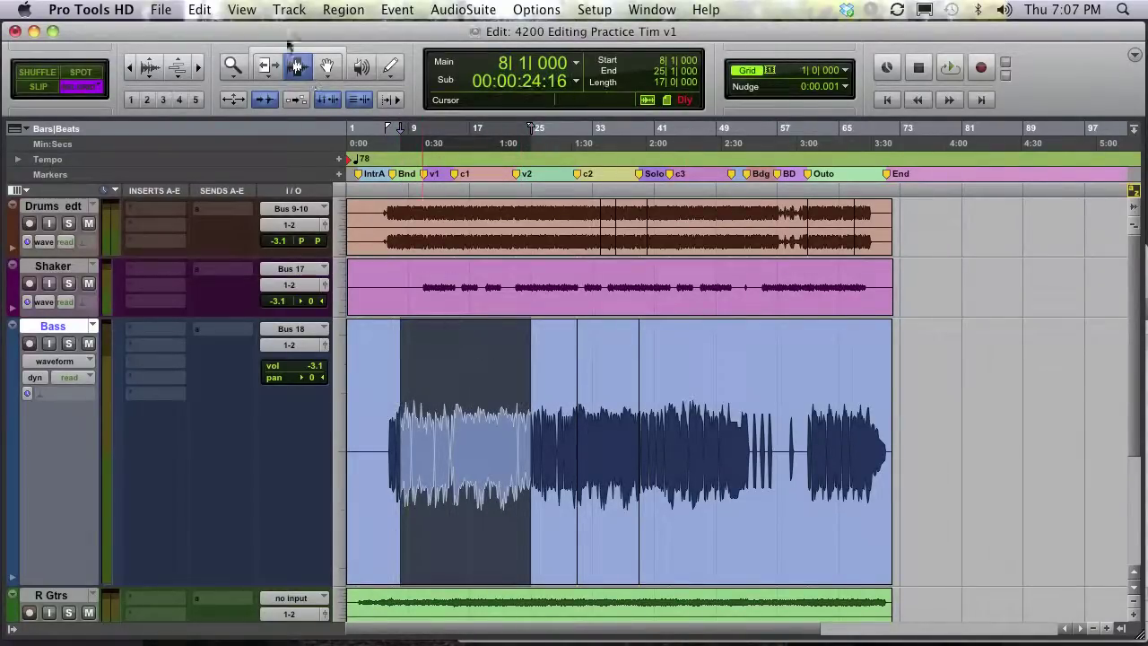
pyautogui.click(199, 9)
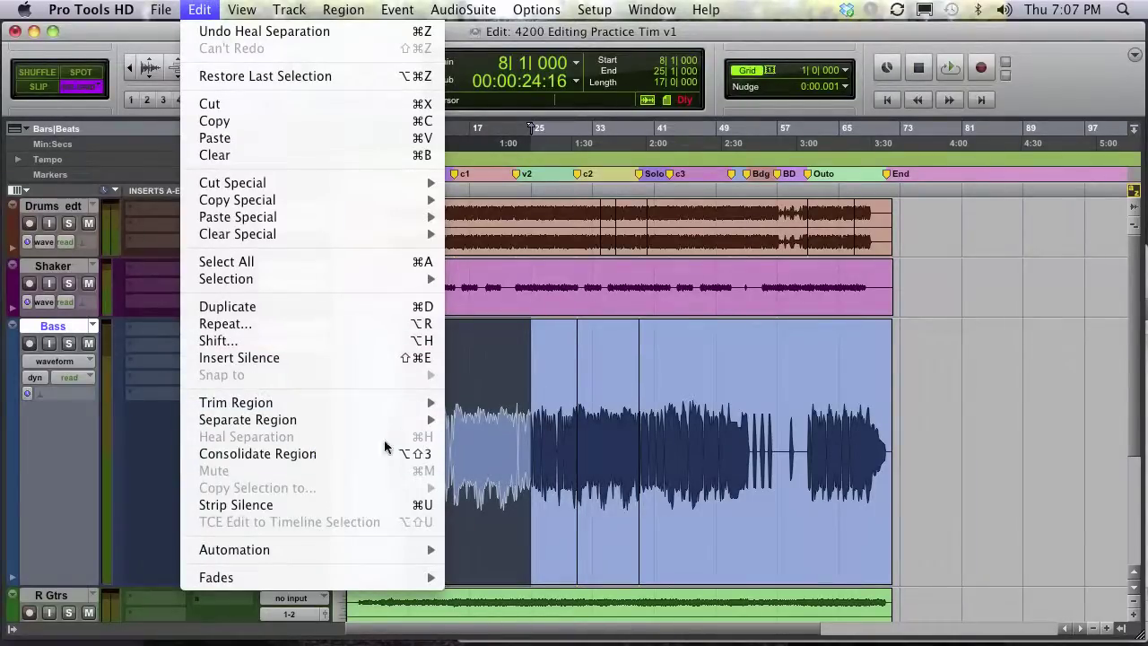
pyautogui.click(788, 419)
# - Reselect all of Bass and apply the 8 ms centered batch fades again to the remaining edit points
pyautogui.click(696, 423)
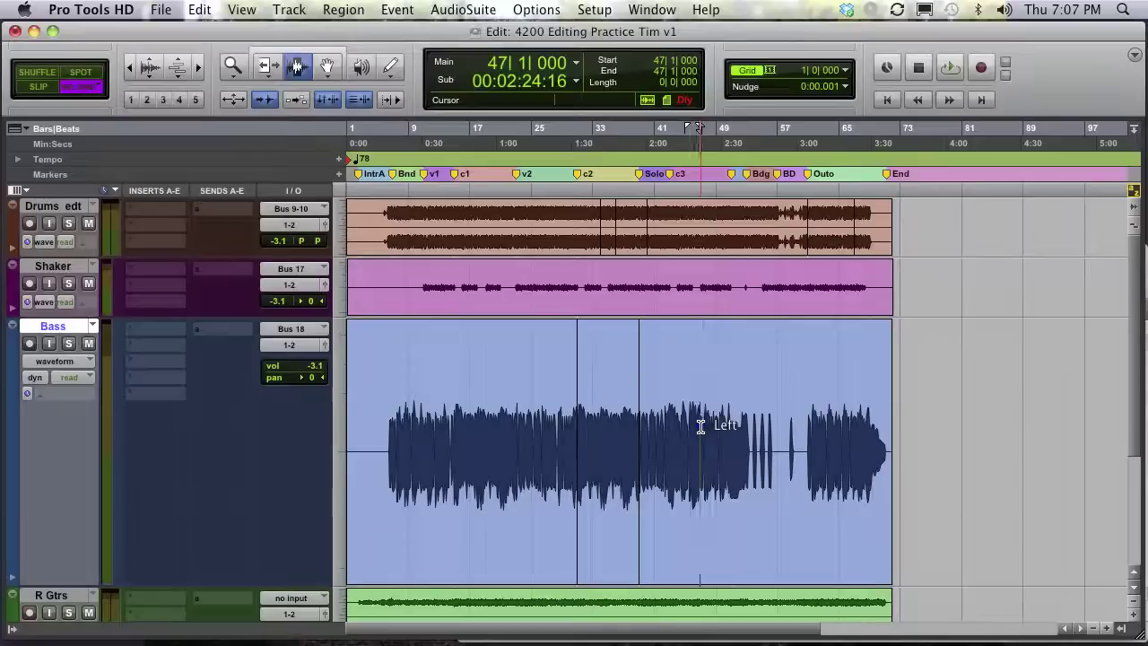
pyautogui.doubleClick(700, 426)
pyautogui.press('super+f')
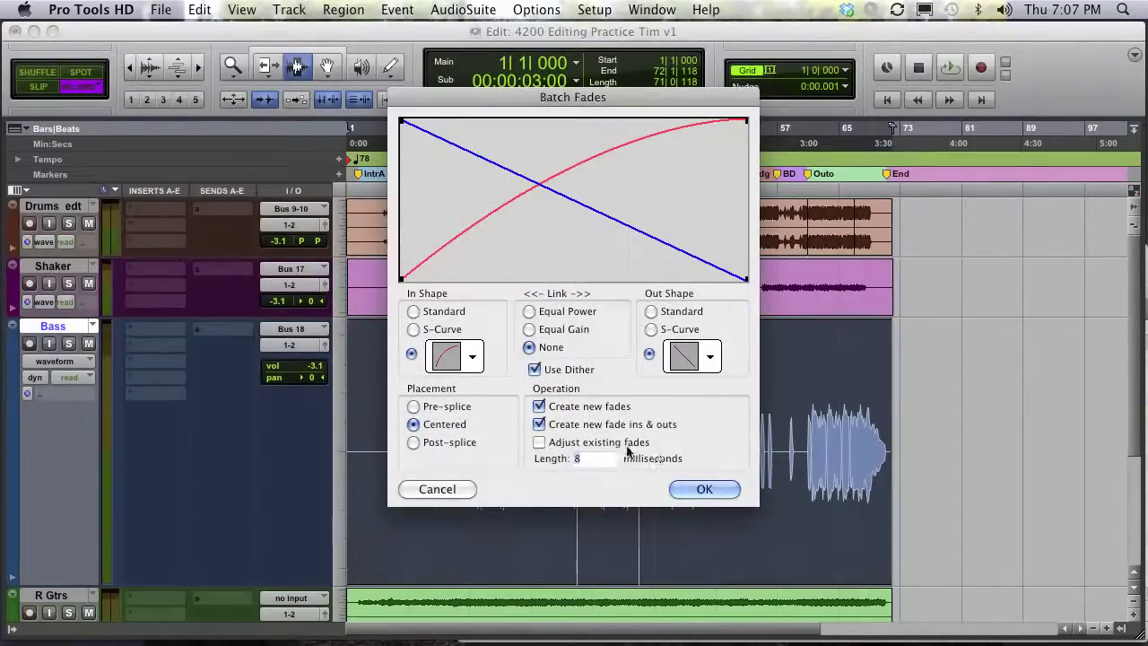
pyautogui.click(705, 489)
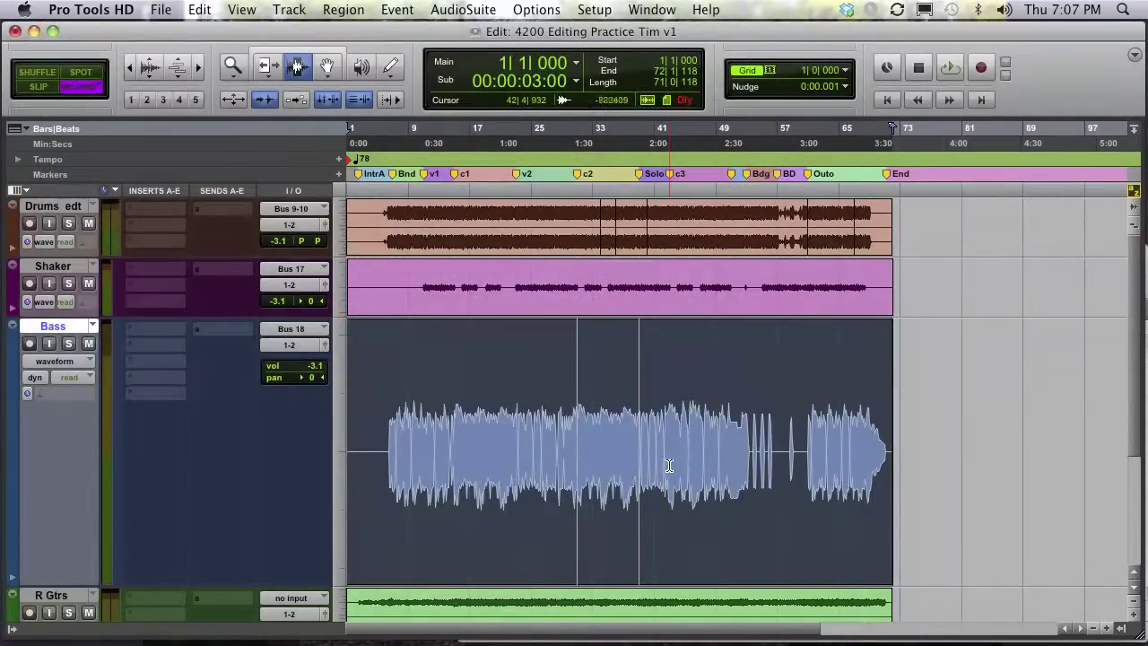
# - Reduce the Bass track's height so that all tracks down to Count fit in view
pyautogui.hotkey('ctrl', 'Down')
pyautogui.hotkey('ctrl', 'Down')
pyautogui.hotkey('ctrl', 'Down')
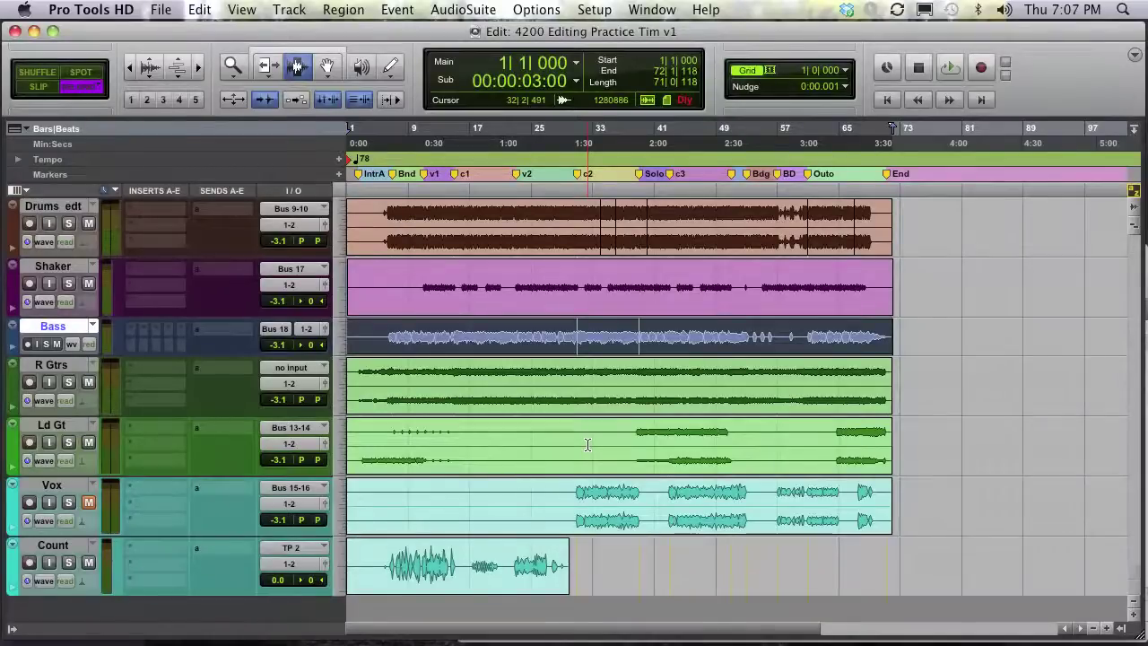
# - Place the cursor at bar 6 on Count, enlarge that track and magnify the opening of the song
pyautogui.click(385, 565)
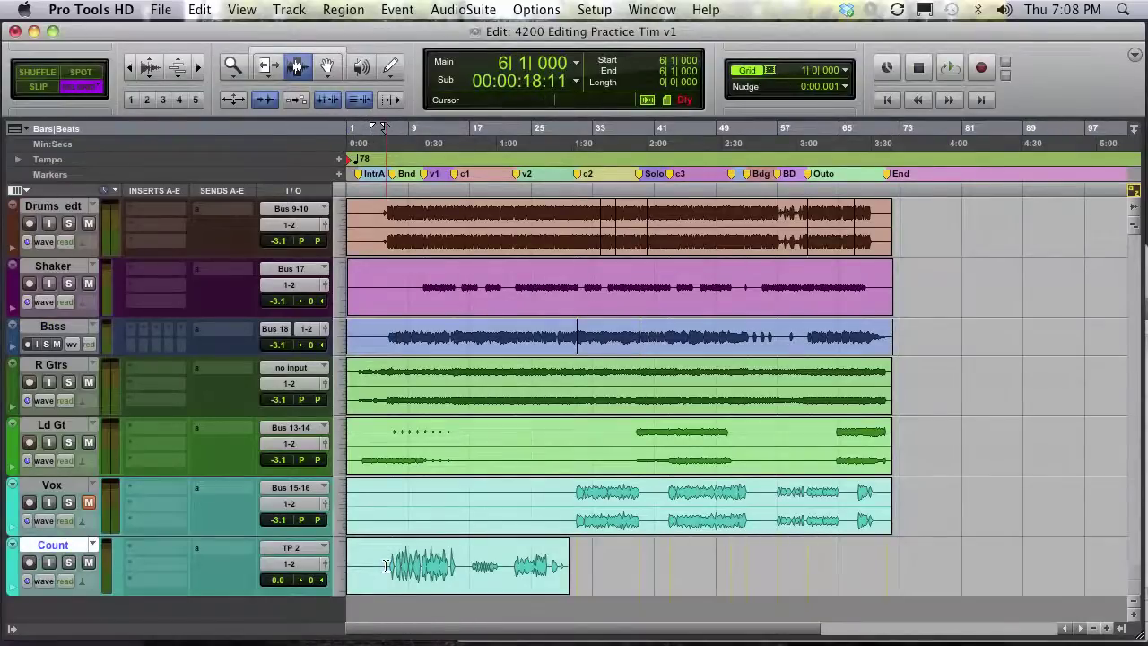
pyautogui.hotkey('ctrl', 'Up')
pyautogui.hotkey('ctrl', 'Up')
pyautogui.hotkey('ctrl', 'Up')
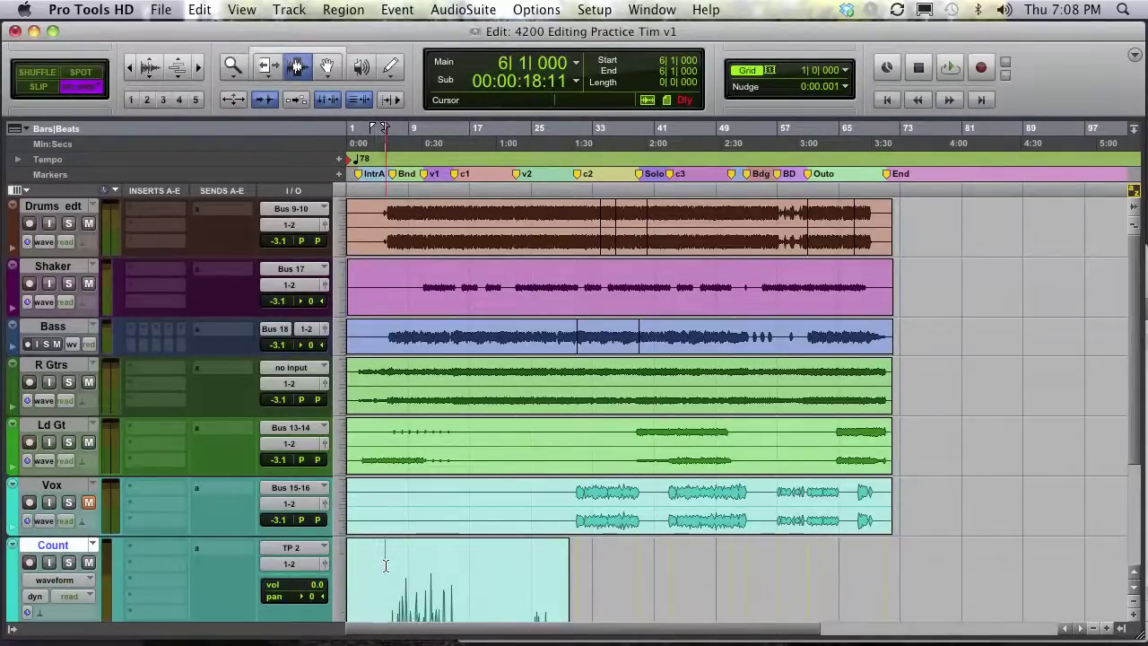
pyautogui.hotkey('ctrl', ']')
pyautogui.hotkey('ctrl', ']')
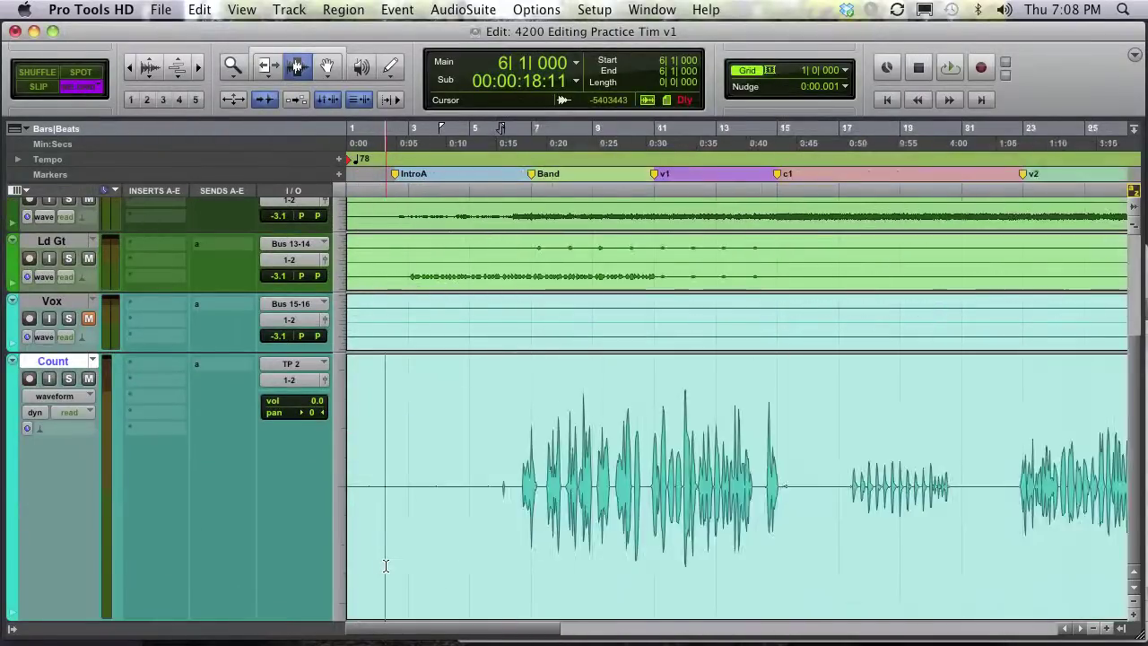
# - Select Count from bar 1 to bar 7, change the edit mode to Slip, and place the cursor at about 6|4|316
pyautogui.moveTo(709, 484); pyautogui.dragTo(258, 493)
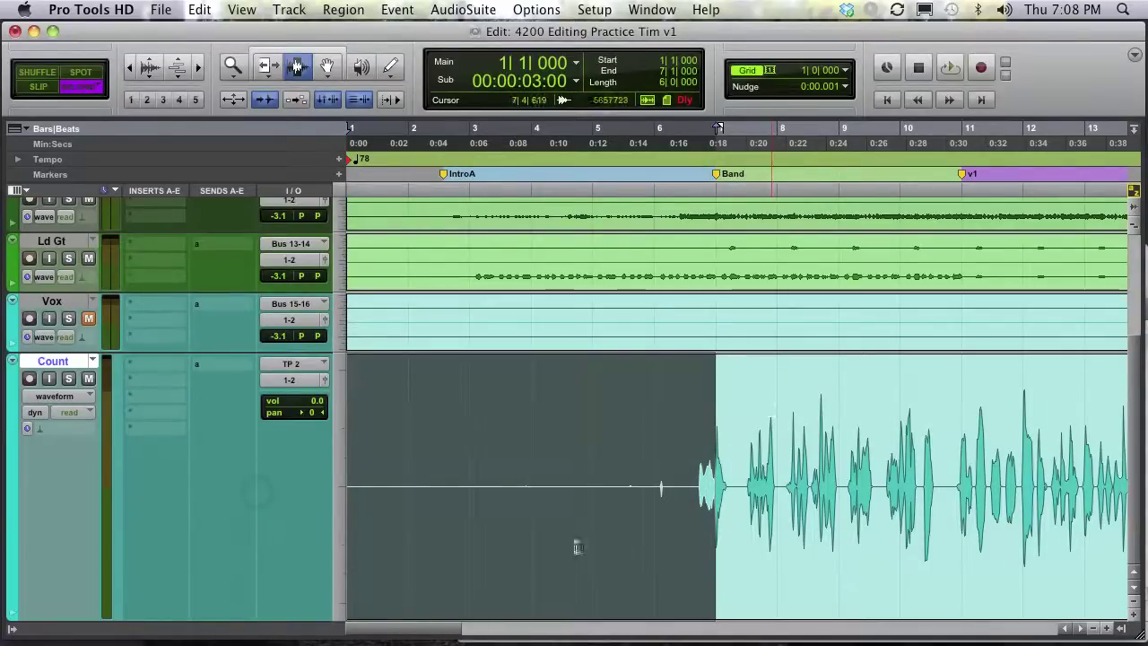
pyautogui.click(35, 89)
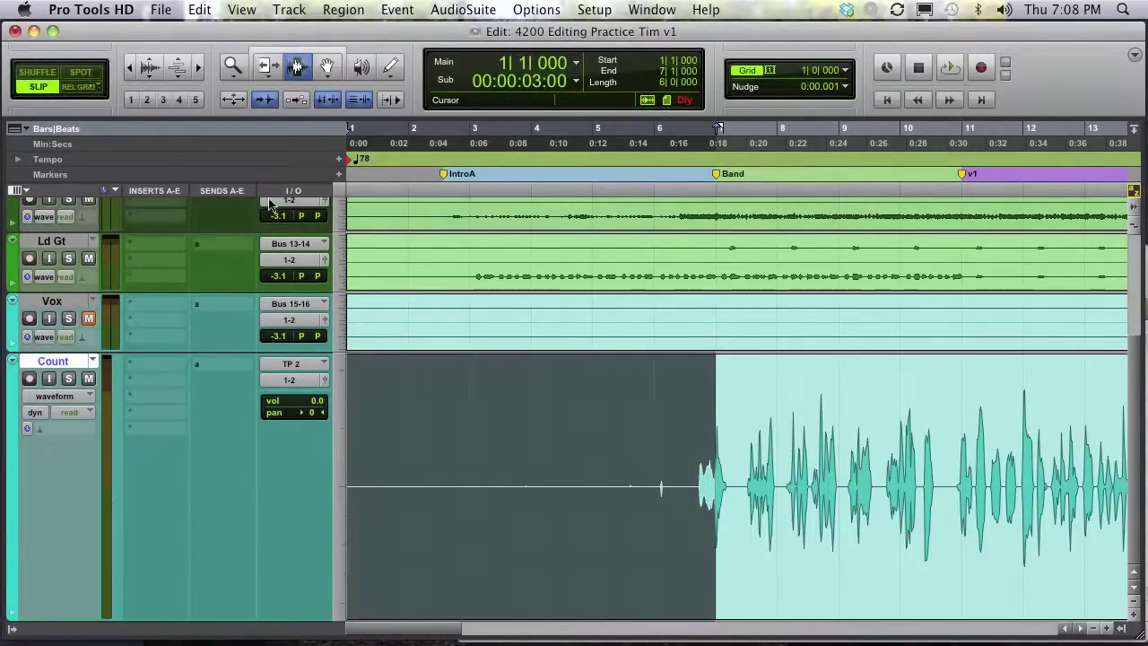
pyautogui.click(705, 421)
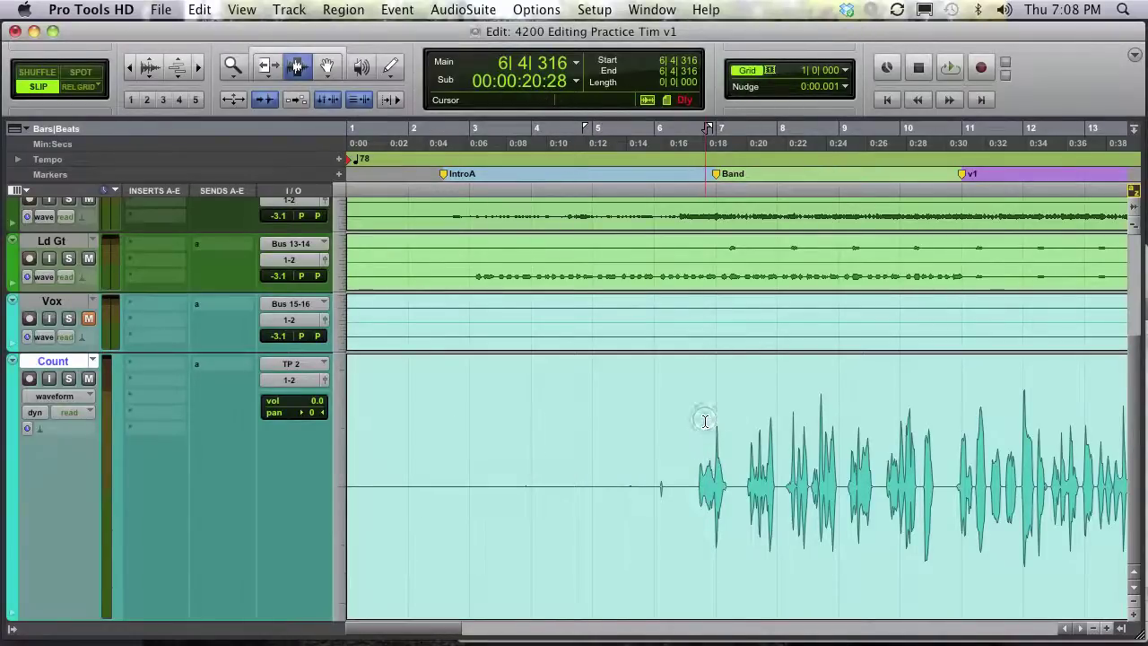
pyautogui.press('F3')
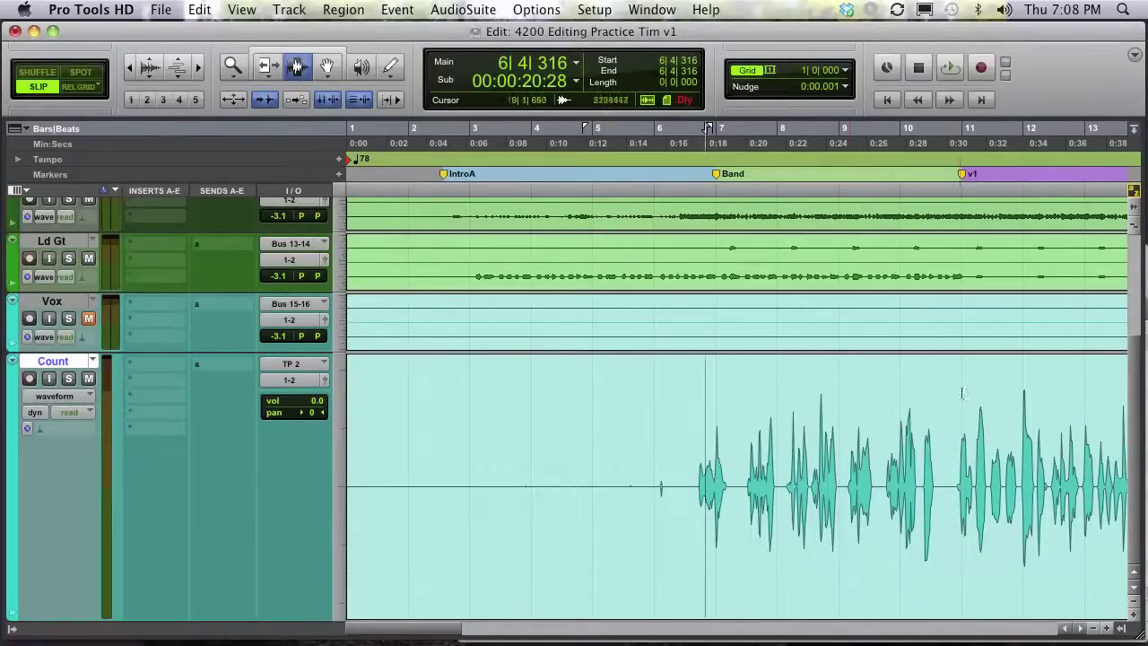
# - Solo Count and play it from the song start with its volume raised to +12.0, then reset the volume to 0.0
pyautogui.click(69, 378)
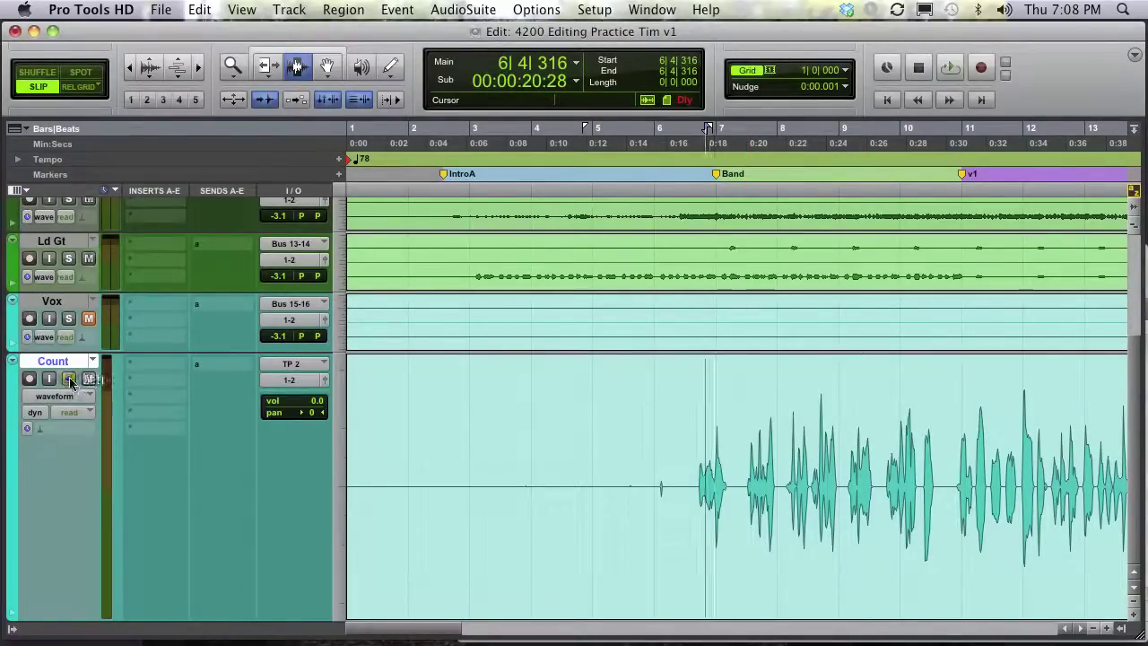
pyautogui.press('Return')
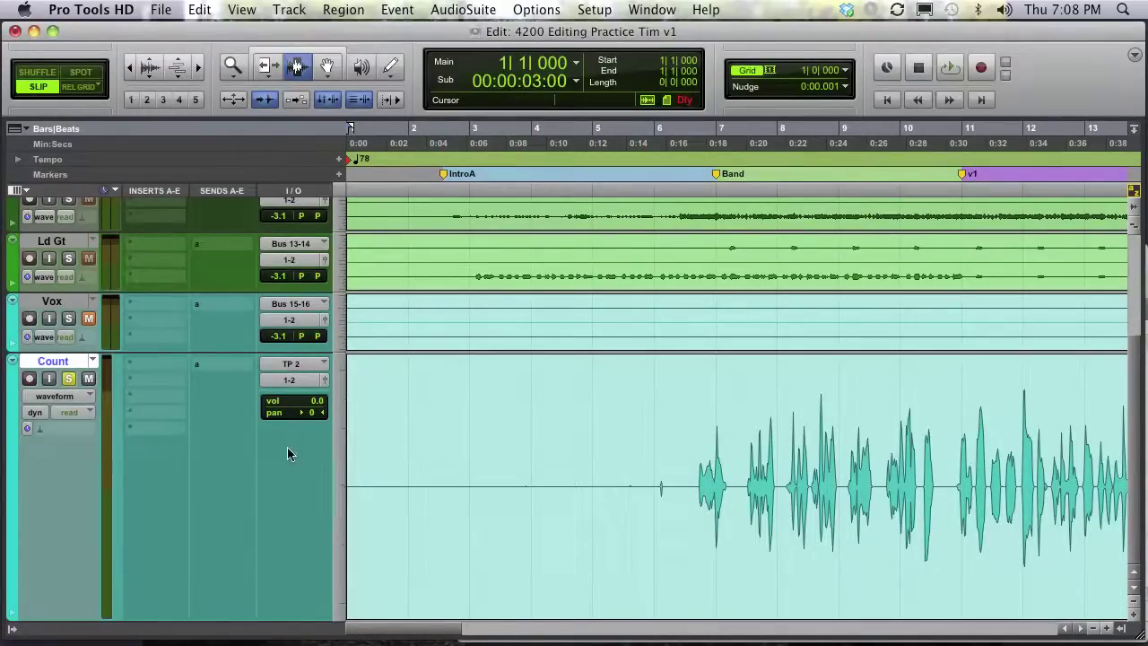
pyautogui.press('space')
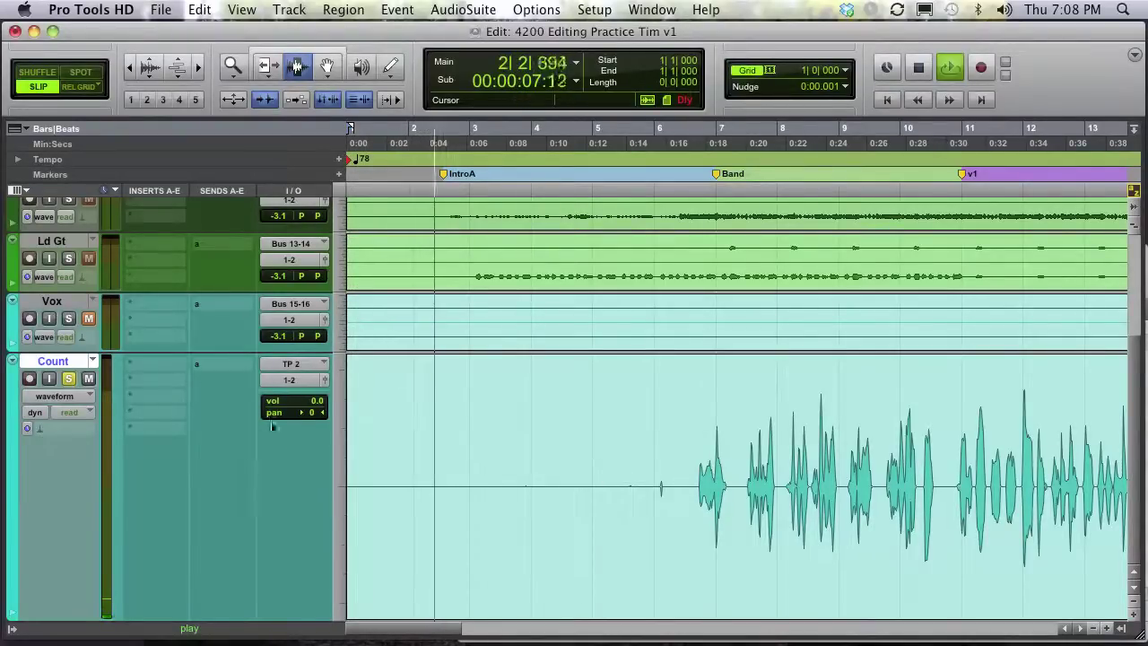
pyautogui.moveTo(278, 400); pyautogui.dragTo(289, 375)
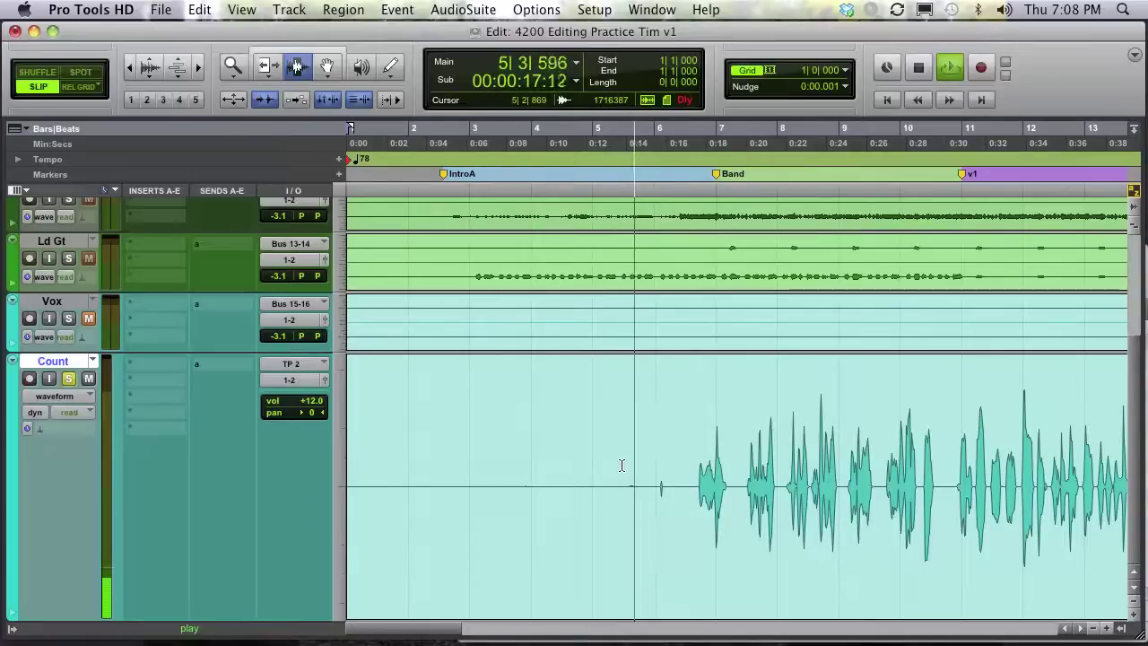
pyautogui.press('space')
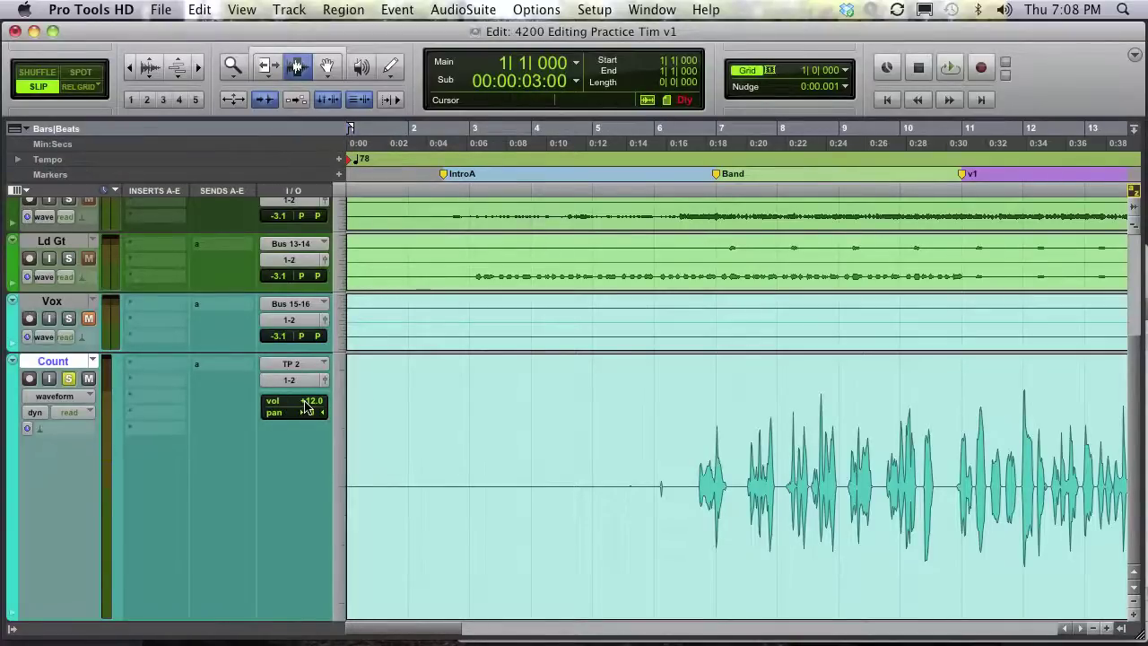
pyautogui.keyDown('alt'); pyautogui.click(306, 408); pyautogui.keyUp('alt')
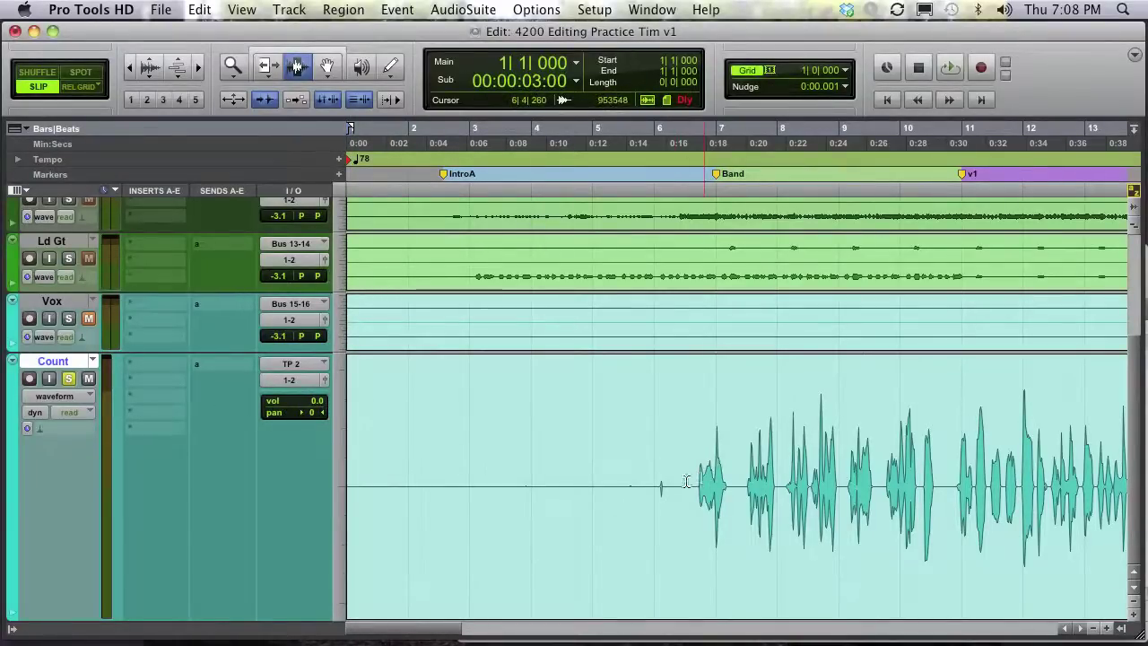
# - Split Count at 6|3|772, delete everything before that point, and undo the removal
pyautogui.moveTo(687, 476); pyautogui.dragTo(348, 475)
pyautogui.click(655, 478)
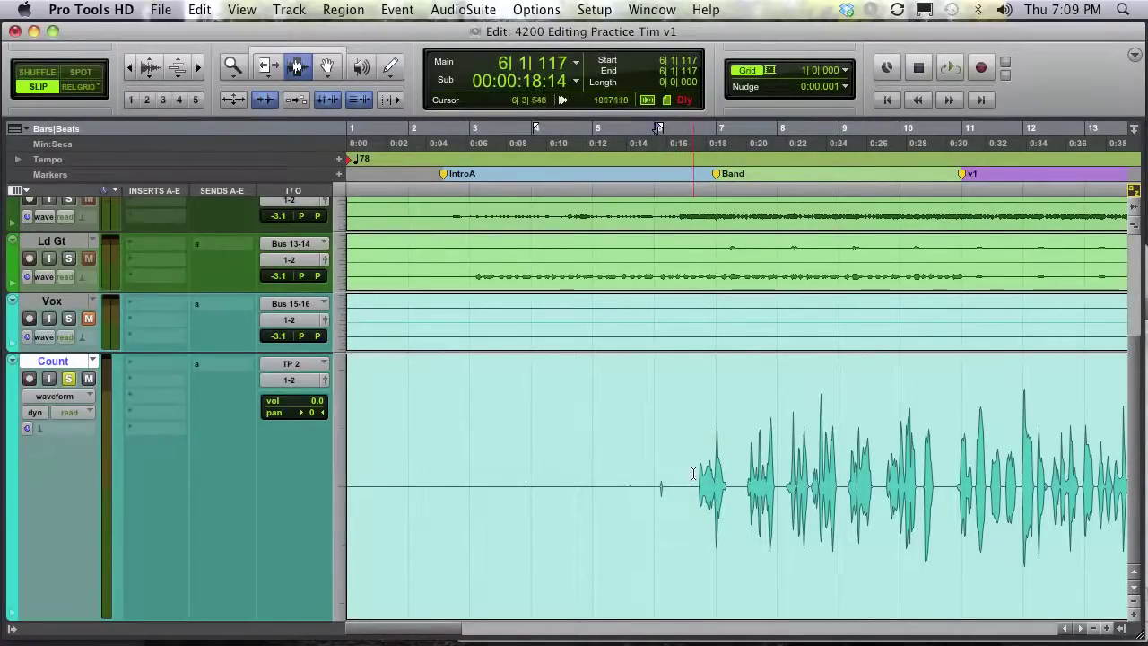
pyautogui.click(697, 467)
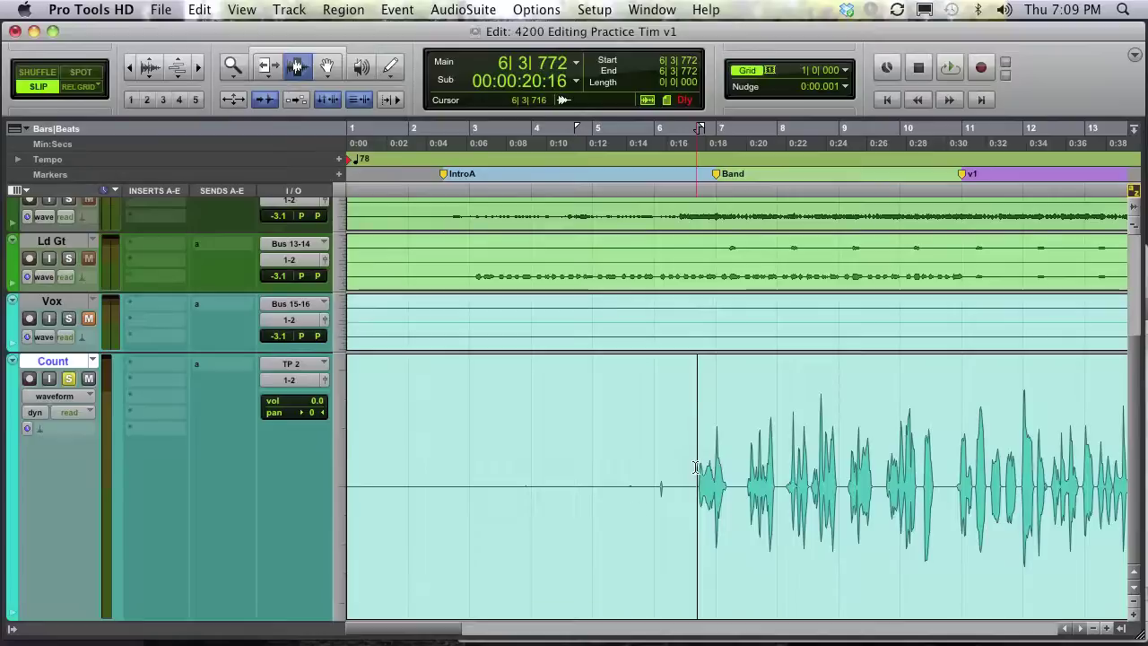
pyautogui.doubleClick(582, 567)
pyautogui.press('Delete')
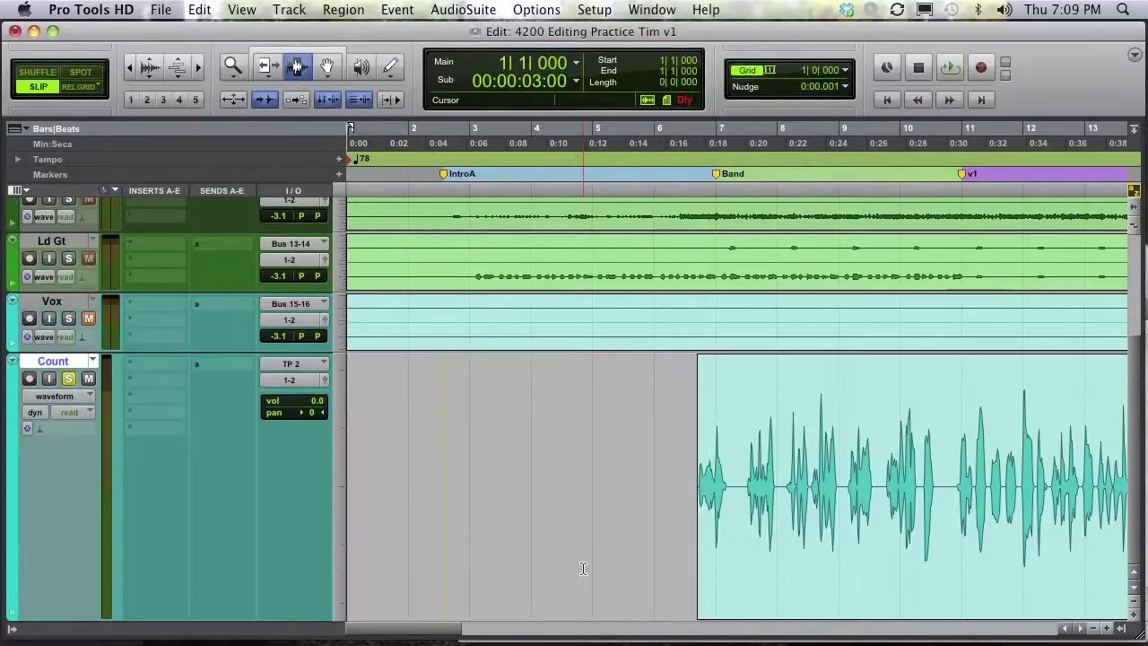
pyautogui.press('super+z')
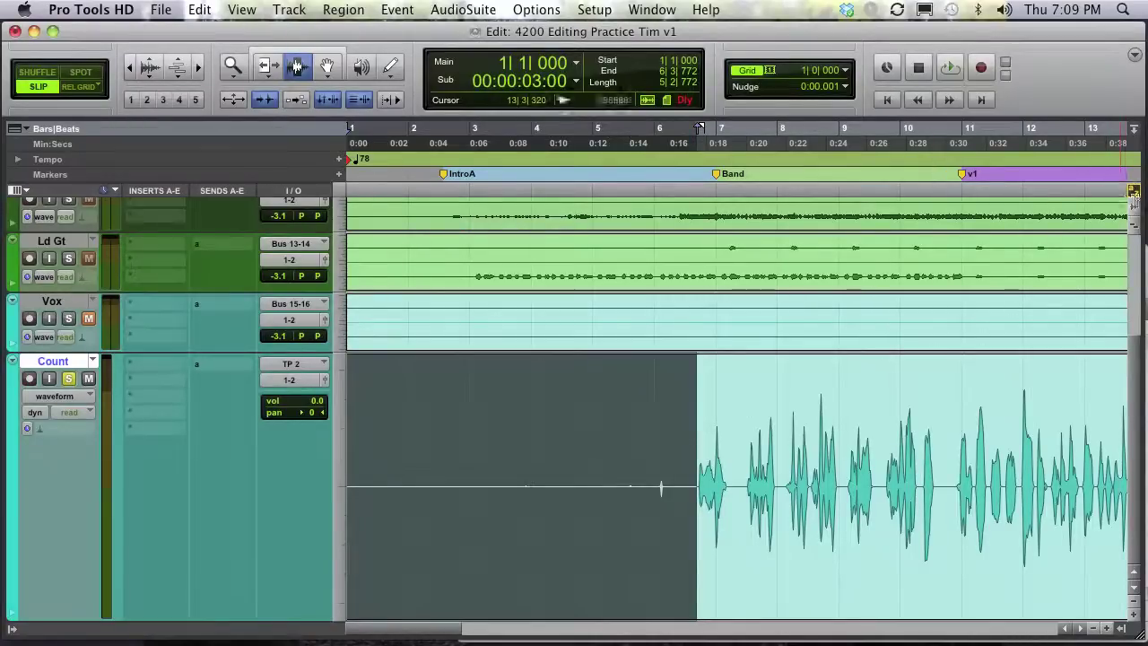
# - Try trimming the start of Count to 6|3|380, between the noise blip and the first phrase, and undo it
pyautogui.click(663, 483)
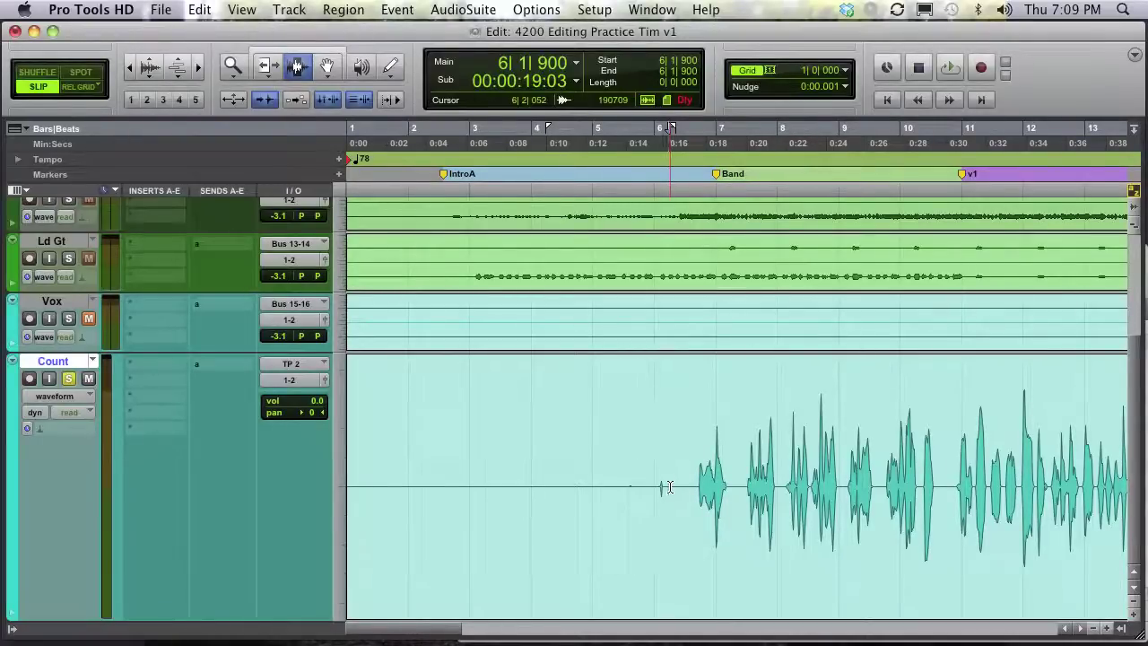
pyautogui.click(691, 484)
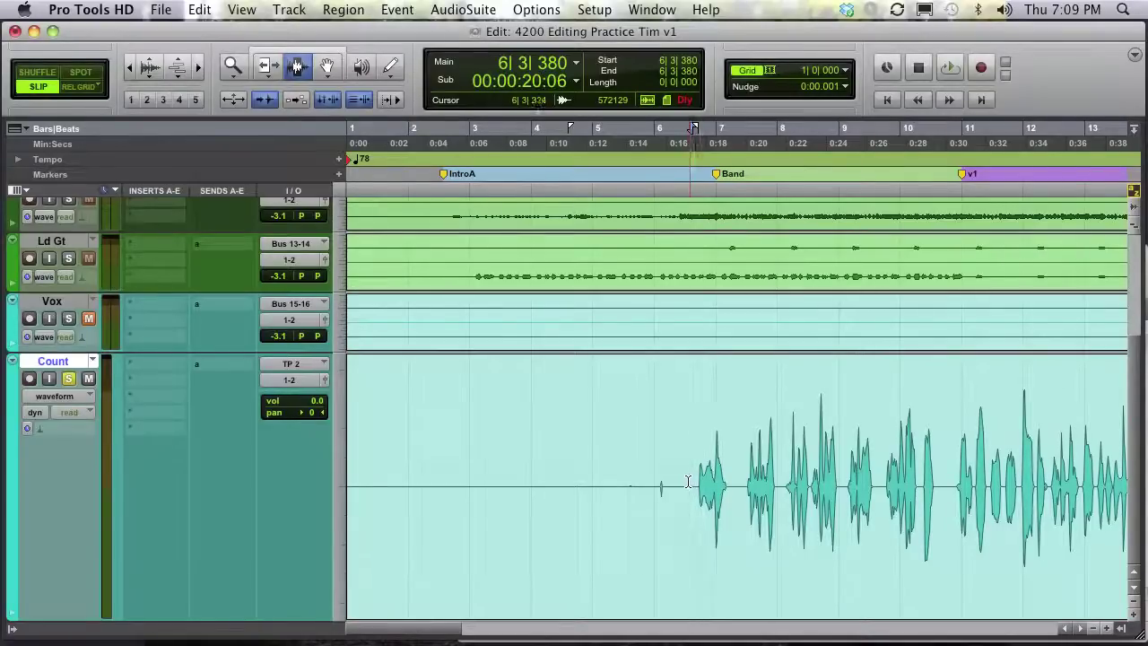
pyautogui.press('a')
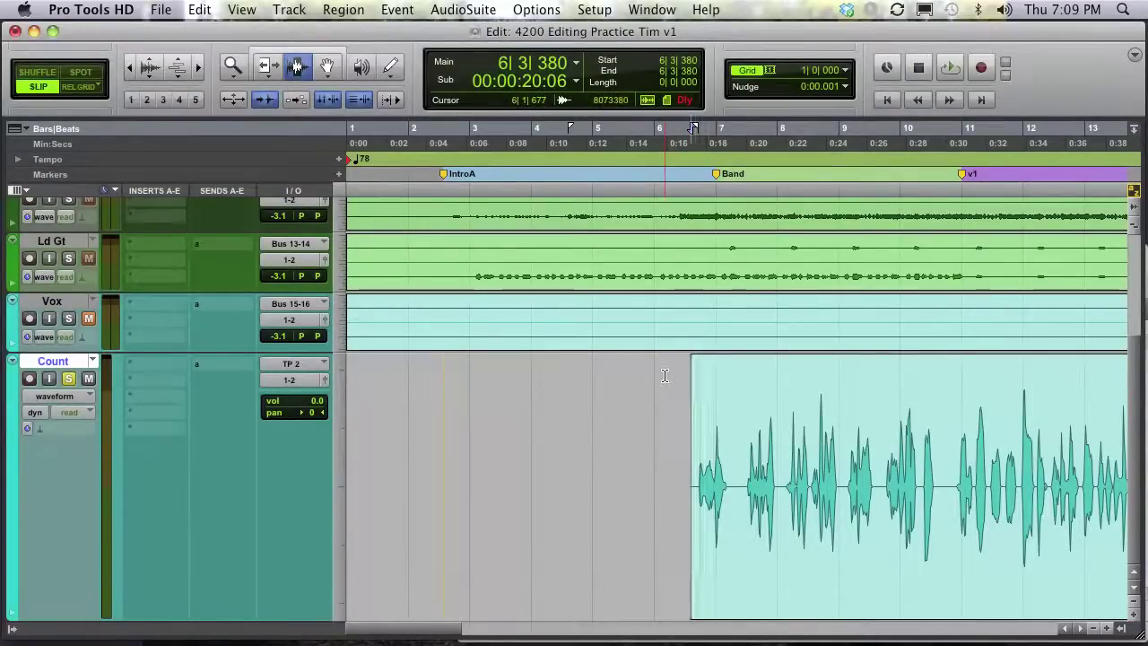
pyautogui.press('super+z')
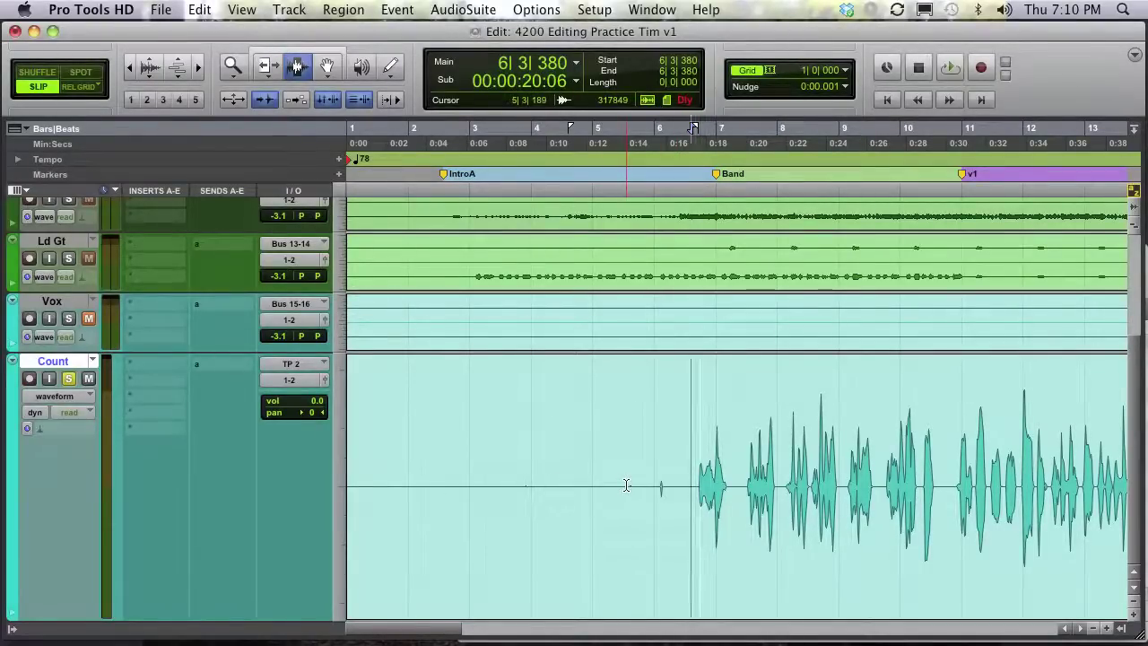
# - Place the cursor on Vox at 43|1|189, just before the vocal entry in section c3
pyautogui.press('super+bracketleft')
pyautogui.press('super+bracketleft')
pyautogui.press('super+bracketleft')
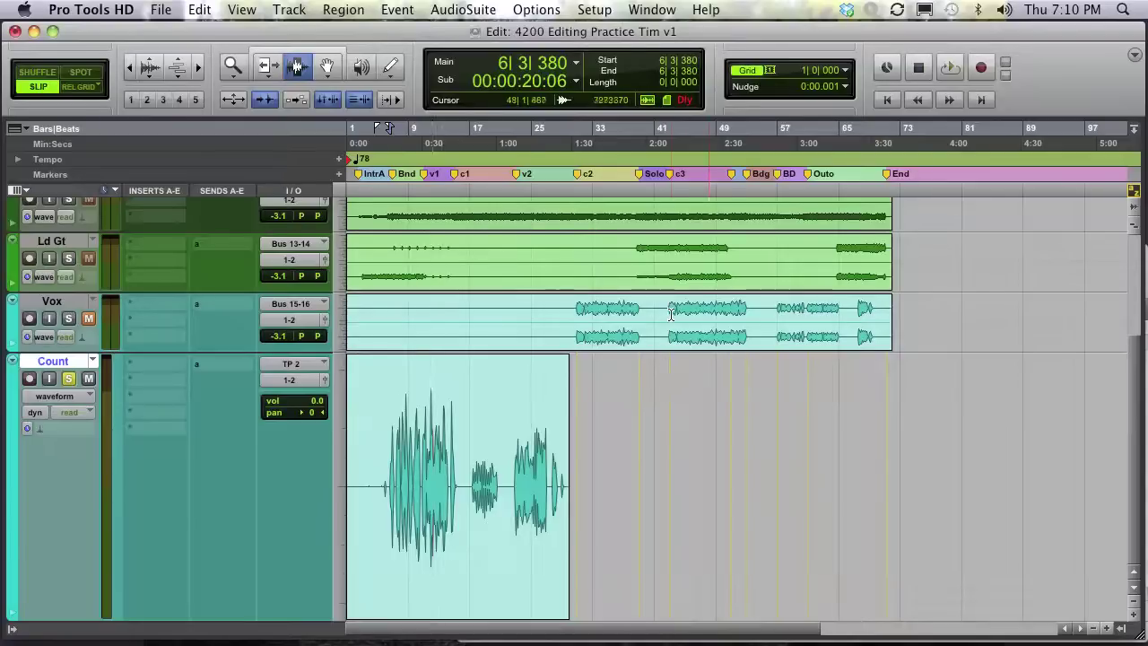
pyautogui.click(670, 313)
pyautogui.press('super+bracketright')
pyautogui.press('super+bracketright')
pyautogui.press('super+bracketright')
pyautogui.press('super+bracketright')
pyautogui.press('super+bracketright')
pyautogui.press('super+bracketright')
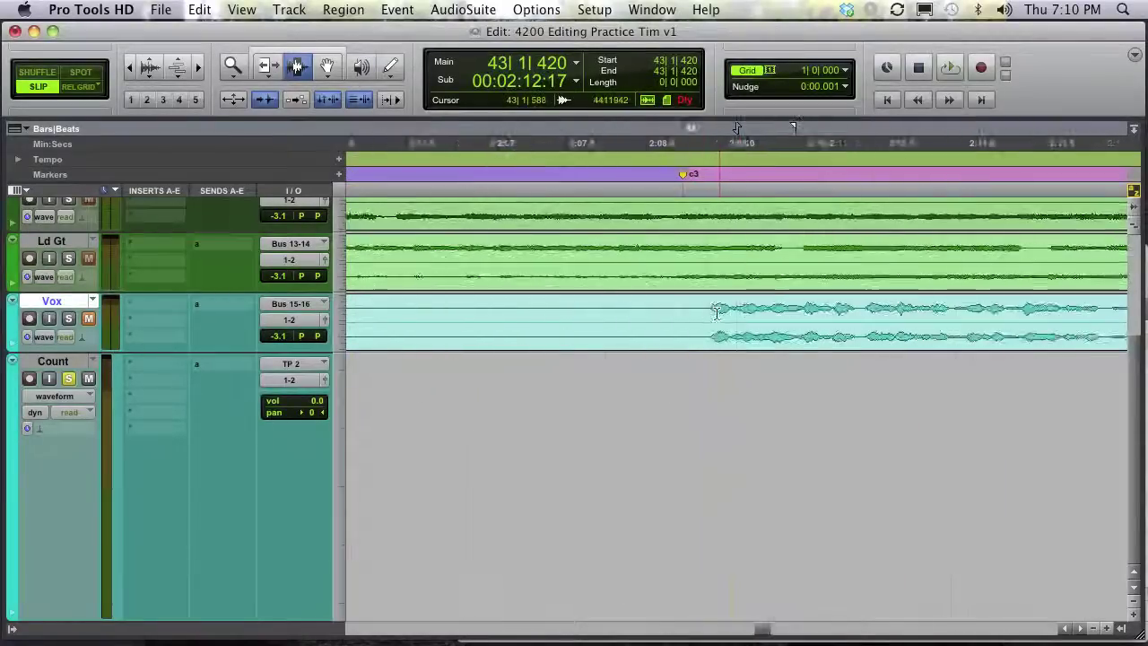
pyautogui.press('super+bracketright')
pyautogui.click(678, 311)
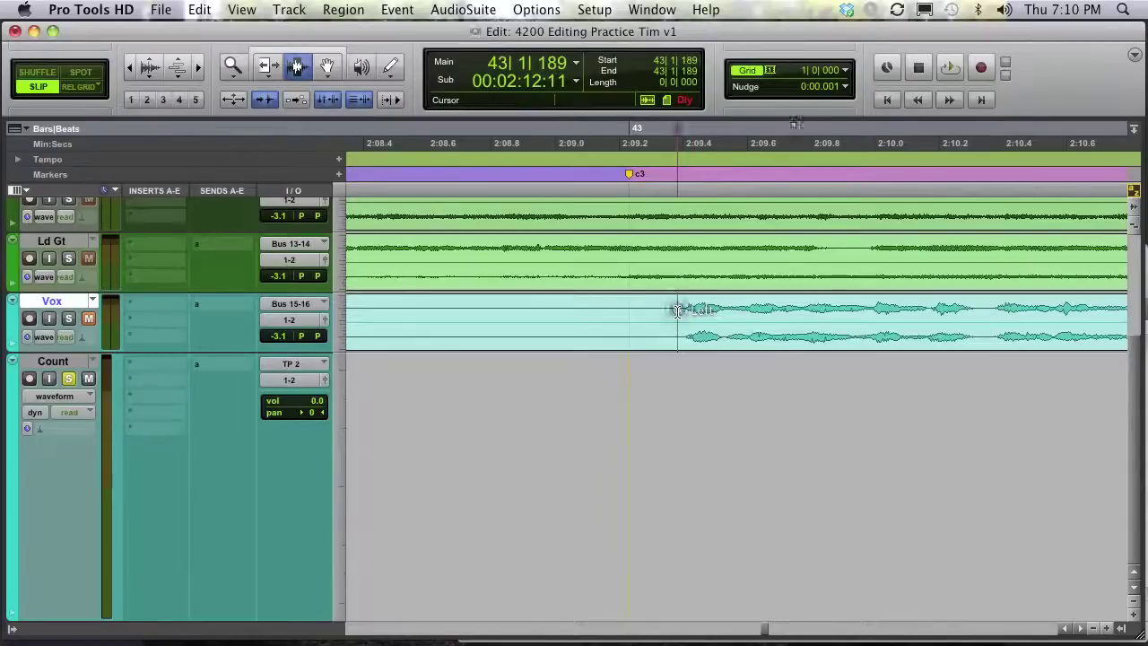
# - Try trimming the start of Vox up to the cursor in c3, look at the whole song, and undo the trim
pyautogui.press('super+bracketleft')
pyautogui.press('super+bracketleft')
pyautogui.press('super+bracketleft')
pyautogui.press('super+bracketleft')
pyautogui.press('super+bracketleft')
pyautogui.press('super+bracketleft')
pyautogui.press('super+bracketleft')
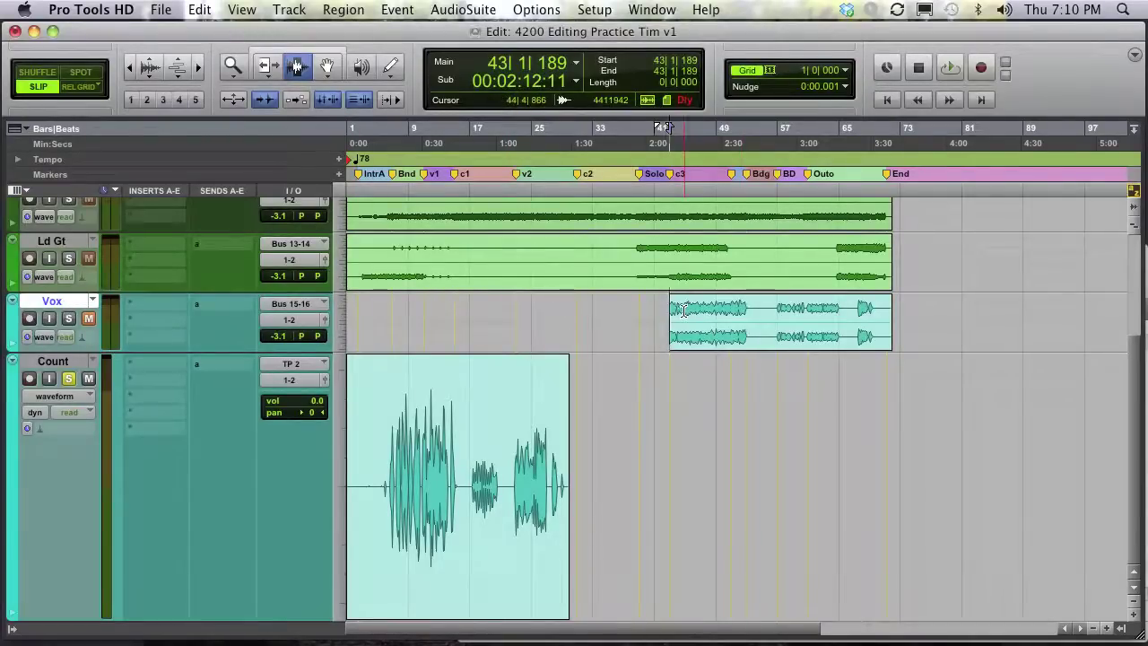
pyautogui.moveTo(670, 310); pyautogui.dragTo(575, 311)
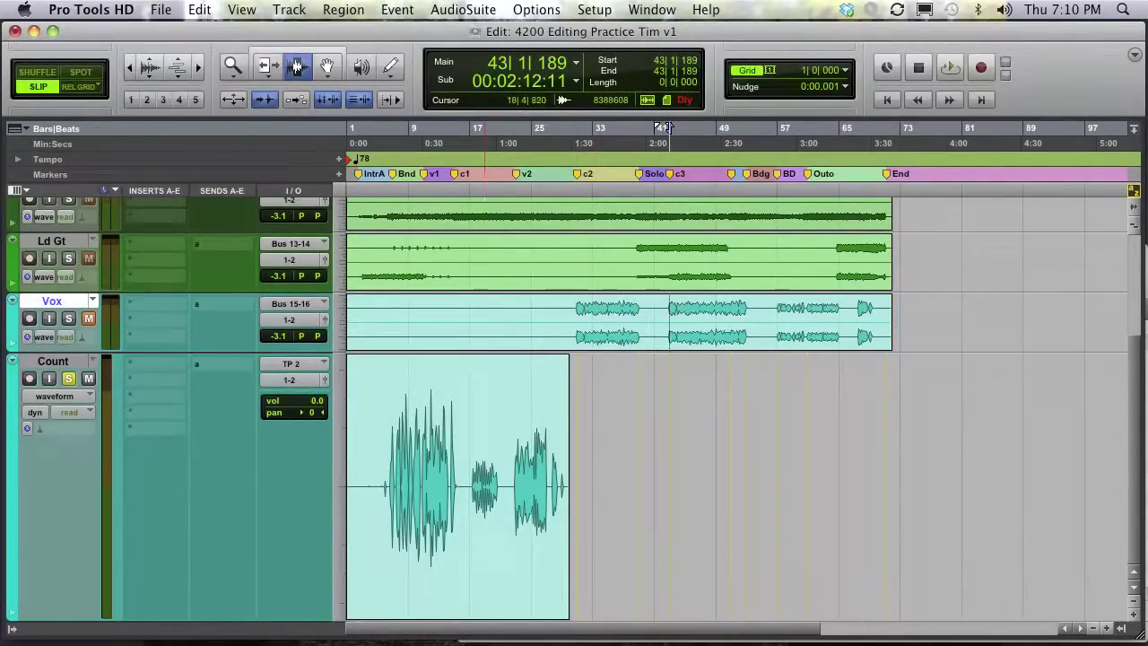
# - Try splitting Count at 6|1|956, after the noise blip, and trimming away the audio from there to 6|3|856
pyautogui.click(390, 453)
pyautogui.press('super+bracketright')
pyautogui.press('super+bracketright')
pyautogui.press('super+bracketright')
pyautogui.press('super+bracketright')
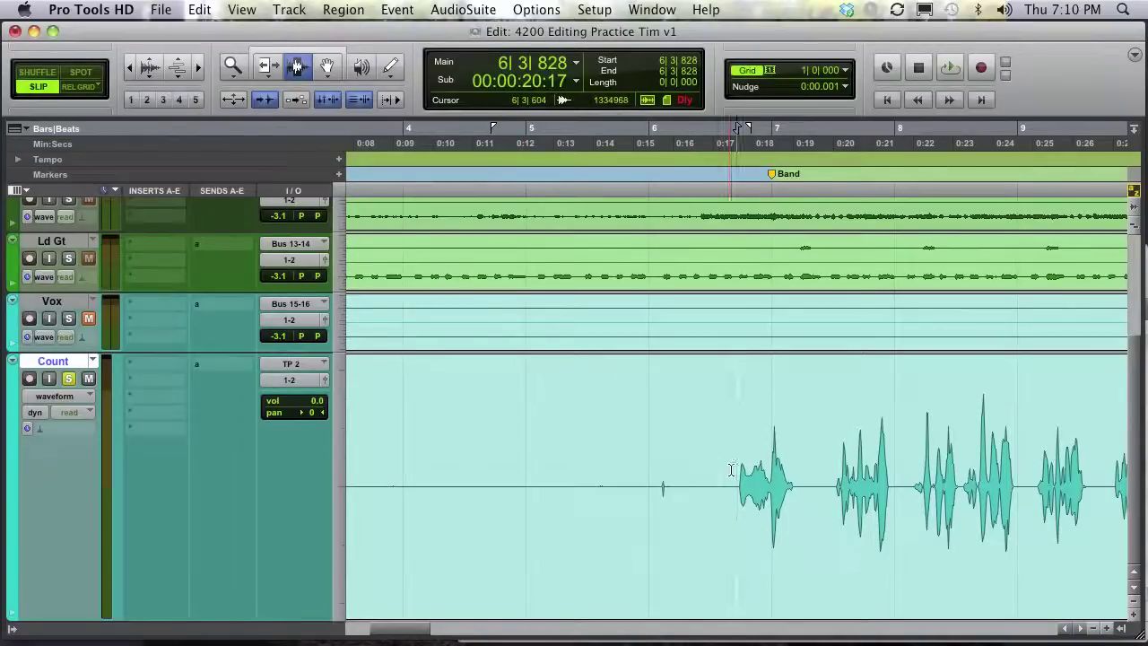
pyautogui.moveTo(668, 487); pyautogui.dragTo(580, 487)
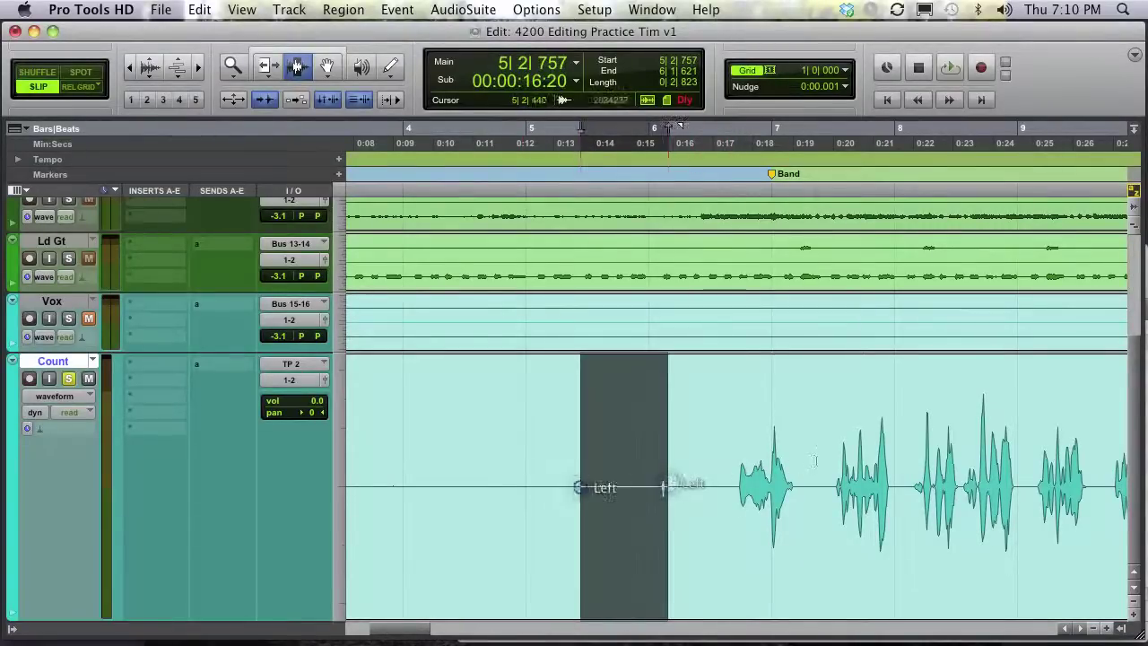
pyautogui.click(679, 489)
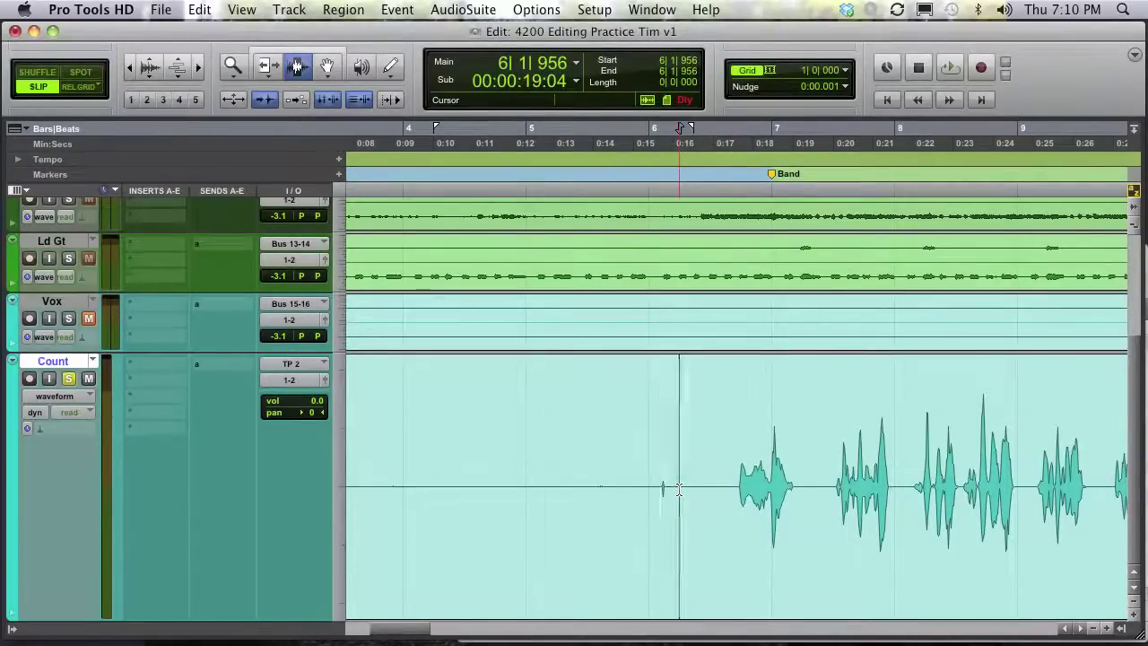
pyautogui.press('space')
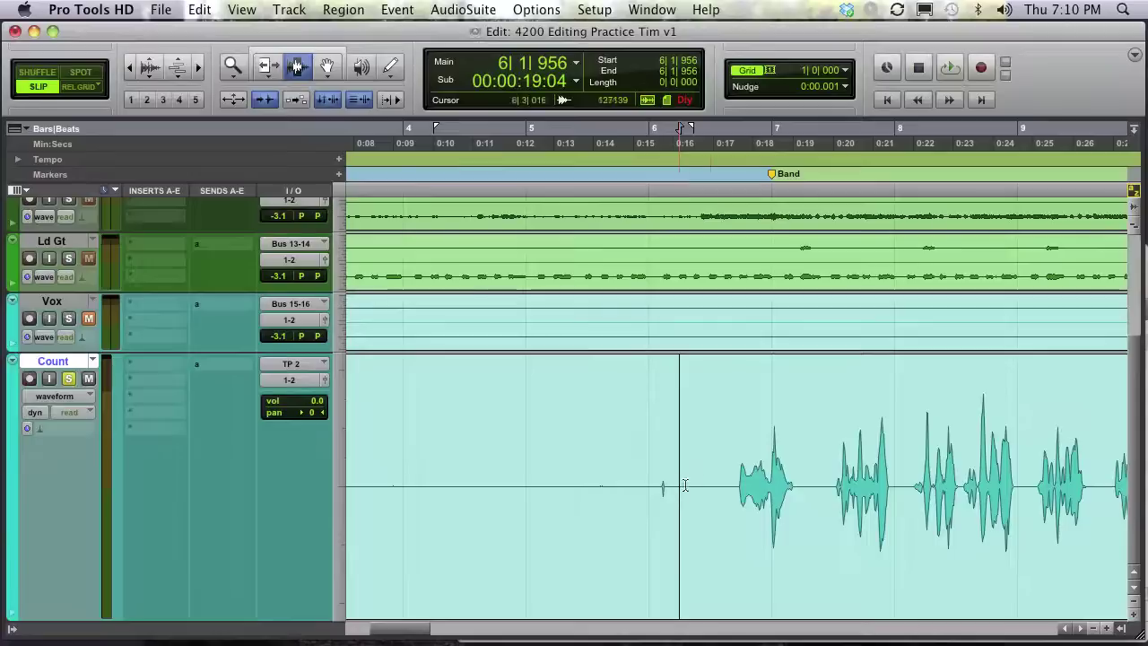
pyautogui.click(737, 481)
pyautogui.press('a')
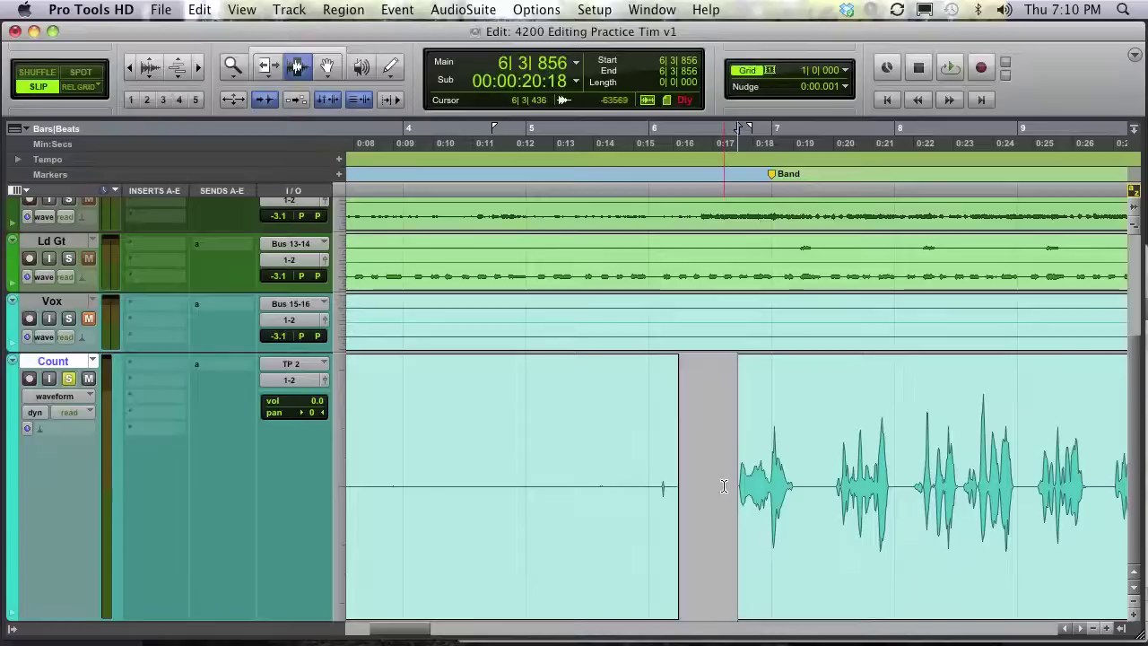
# - Undo the split on Count, try trimming everything before 6|3|856 instead, and undo that as well
pyautogui.press('z')
pyautogui.press('a')
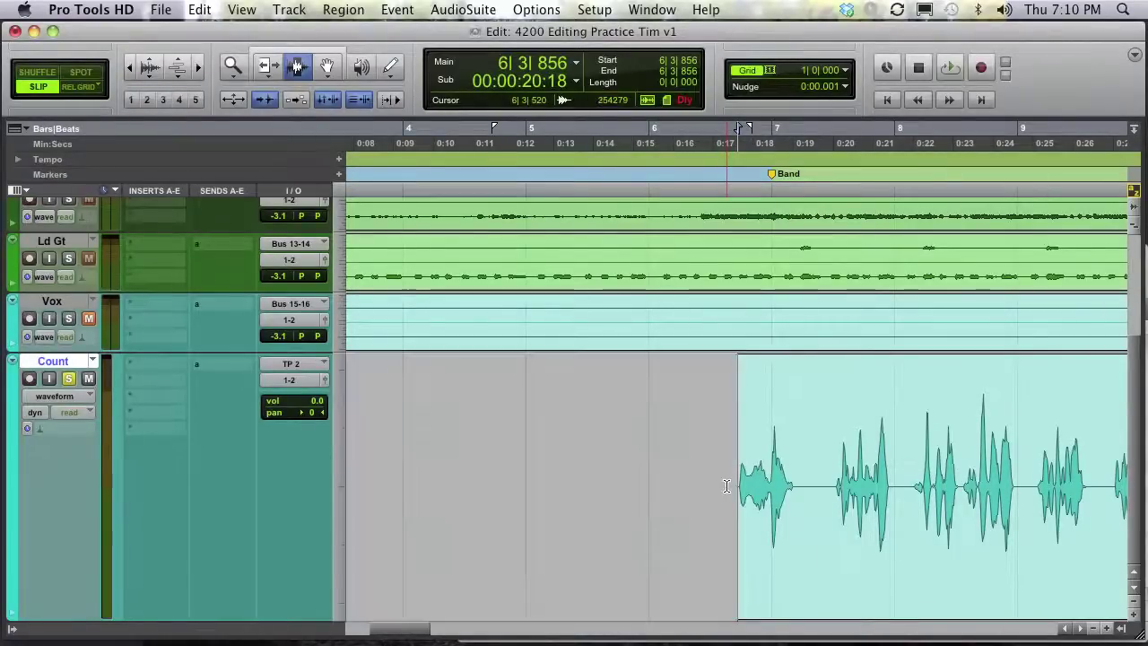
pyautogui.press('z')
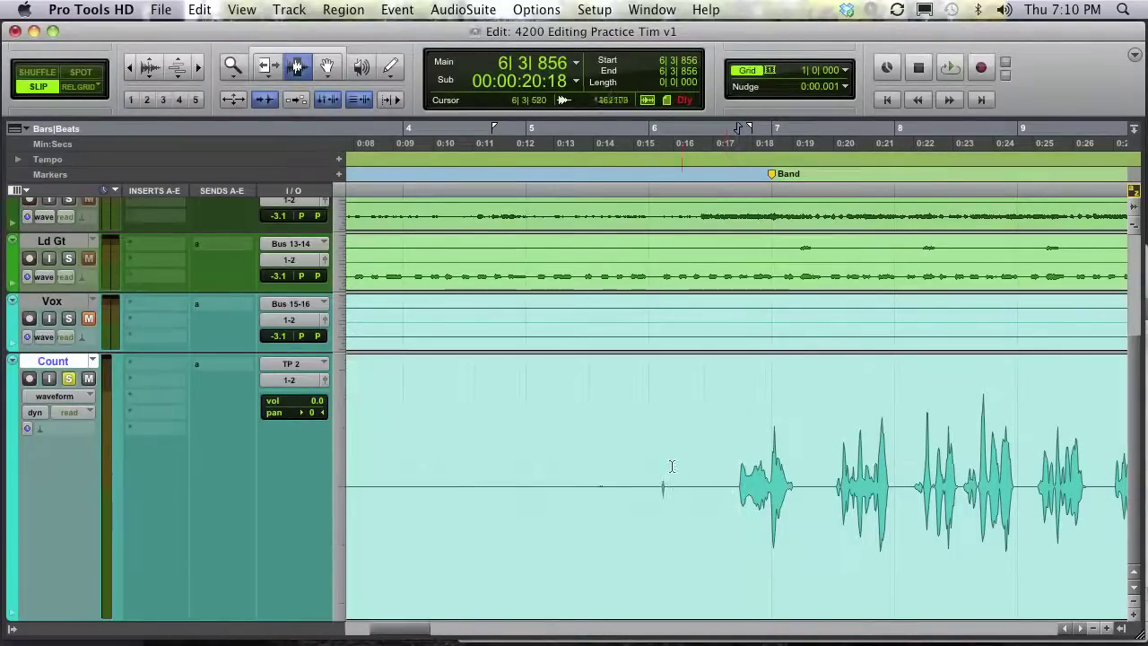
# - Try the trim on Count with a split before the noise blip, undo it, and trim away everything before 6|3|772
pyautogui.click(656, 465)
pyautogui.click(734, 467)
pyautogui.press('a')
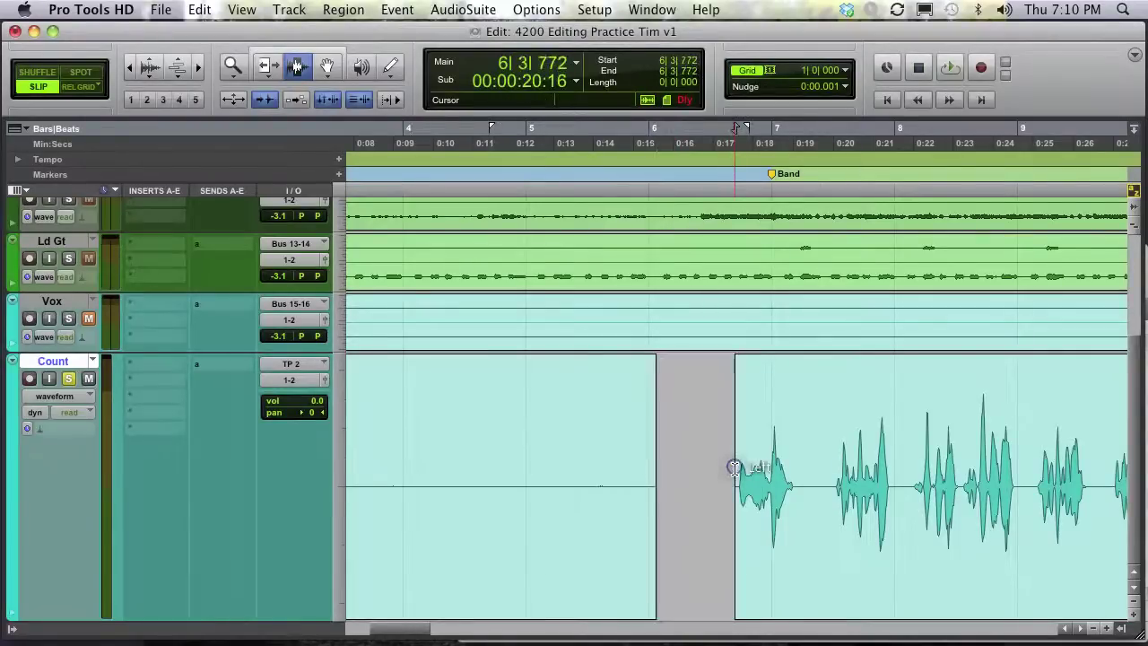
pyautogui.press('z')
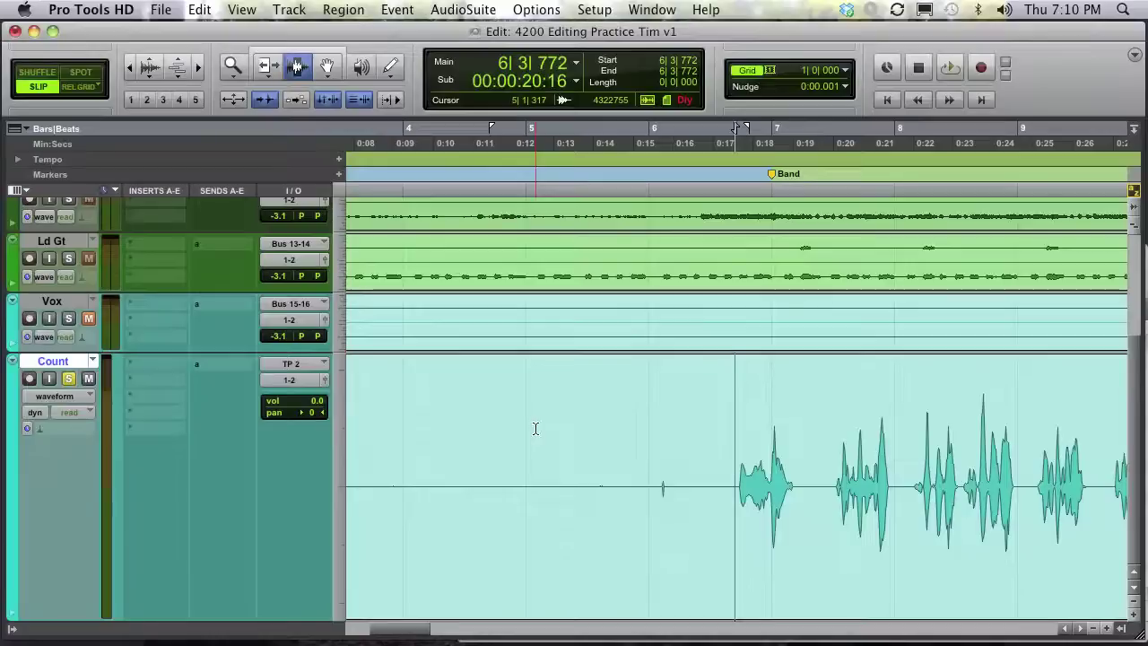
pyautogui.press('a')
# - Split Count after the phrase ending at the c1 marker, at 15|1|271, and trim away the audio up to 17|2|757
pyautogui.hscroll(5, 536, 428)
pyautogui.hscroll(10, 535, 429)
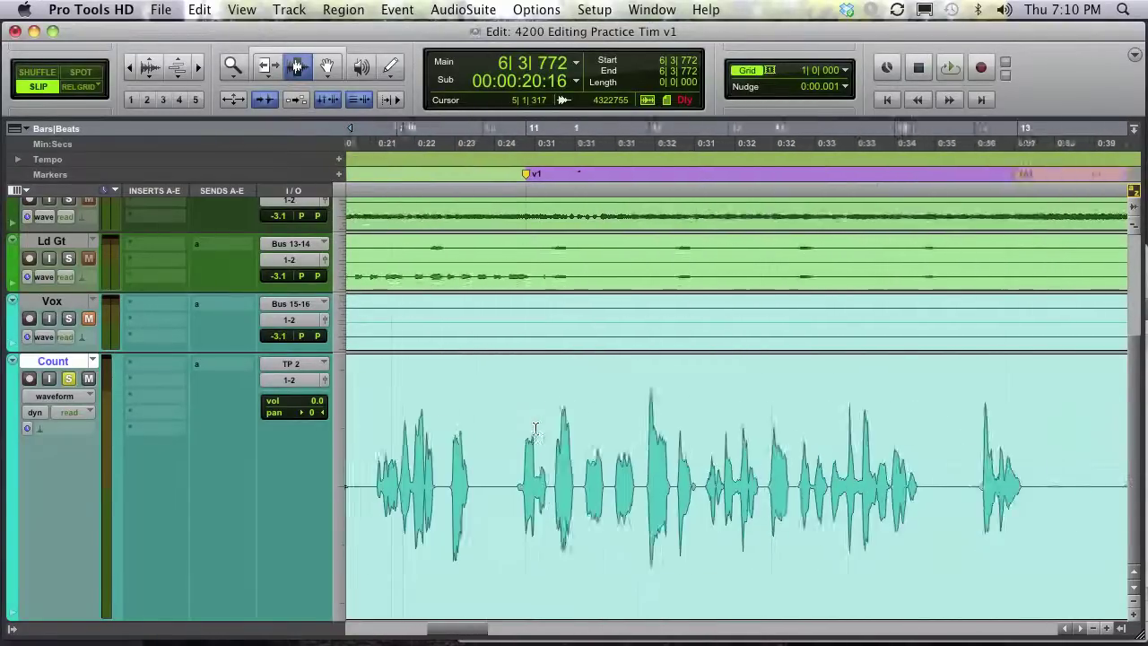
pyautogui.click(712, 480)
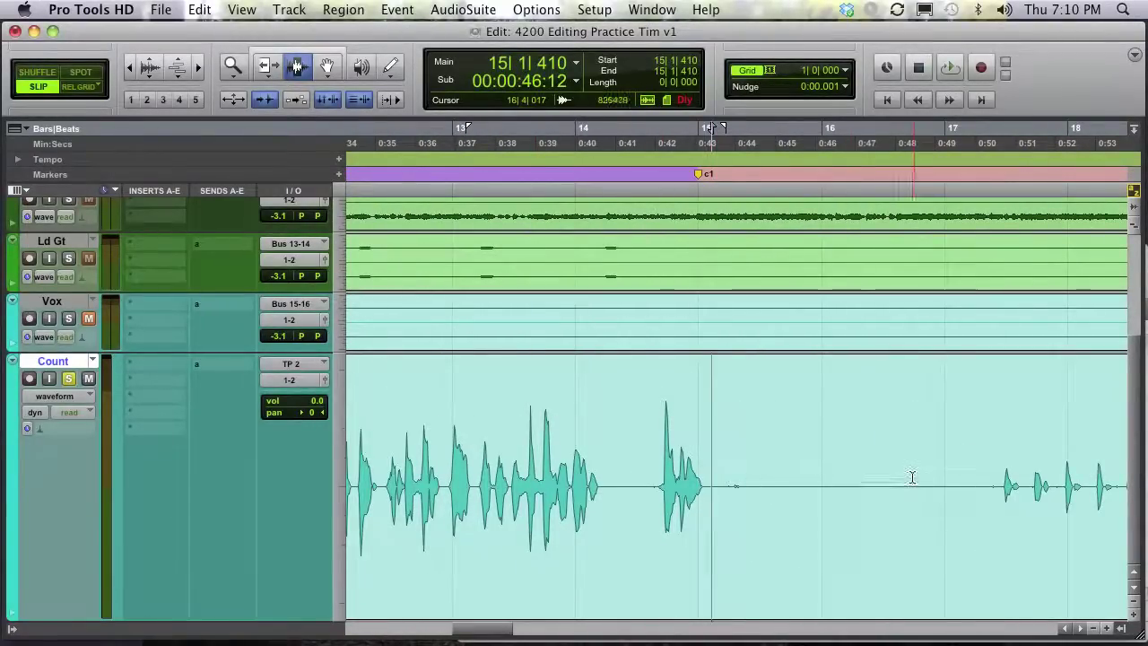
pyautogui.click(1002, 476)
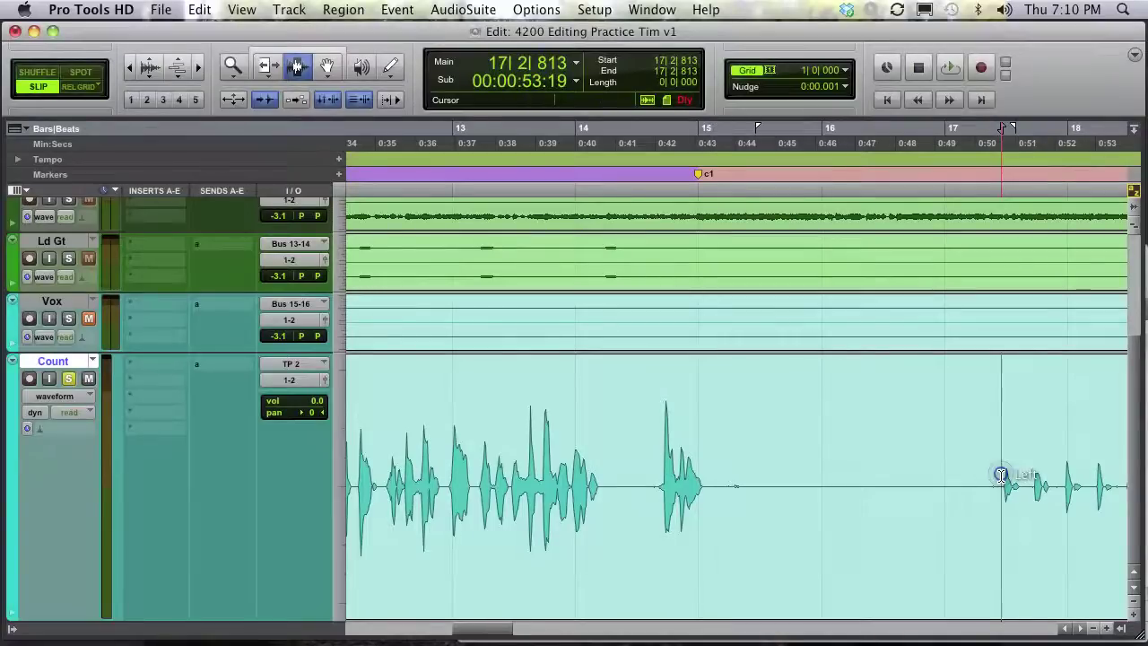
pyautogui.click(707, 484)
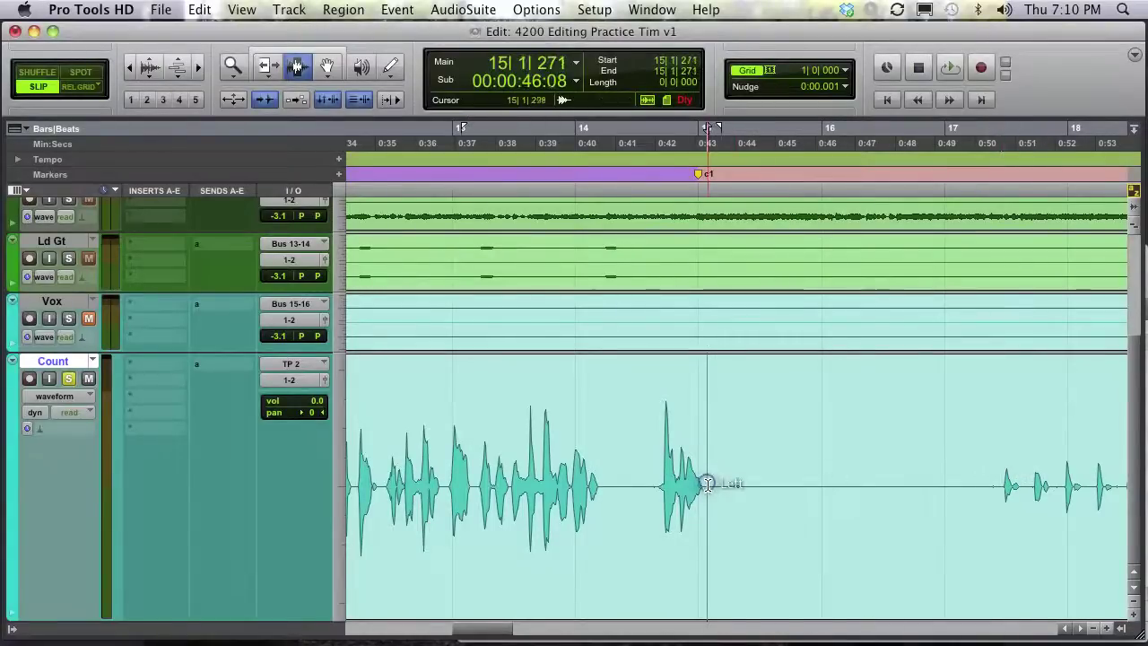
pyautogui.hscroll(3, 763, 472)
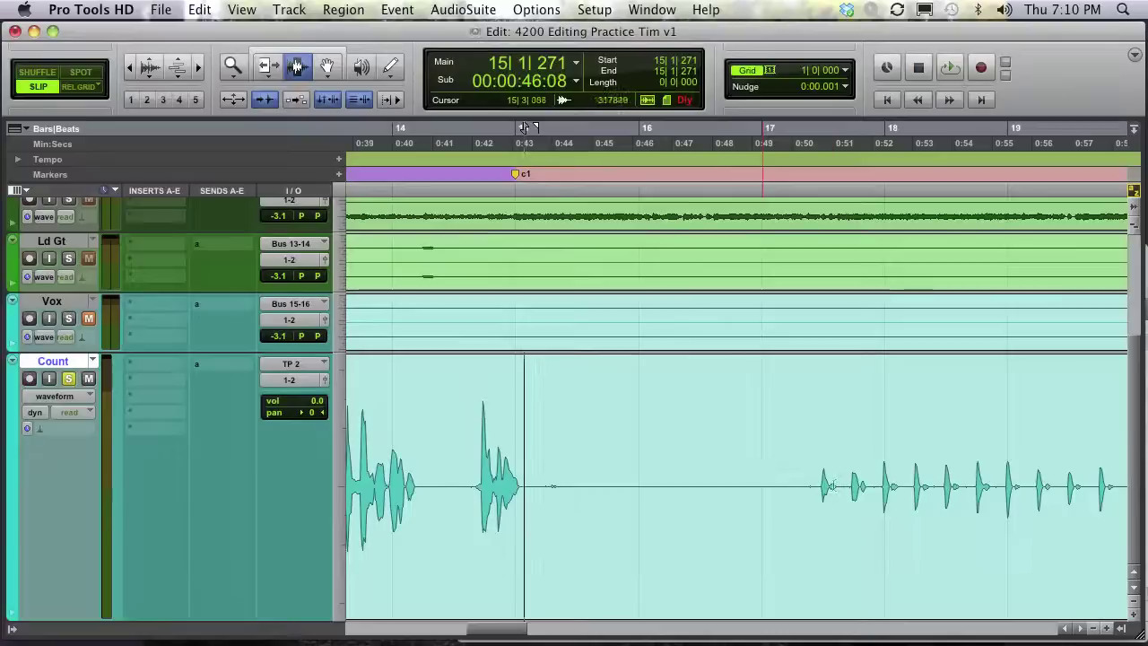
pyautogui.click(816, 486)
pyautogui.press('a')
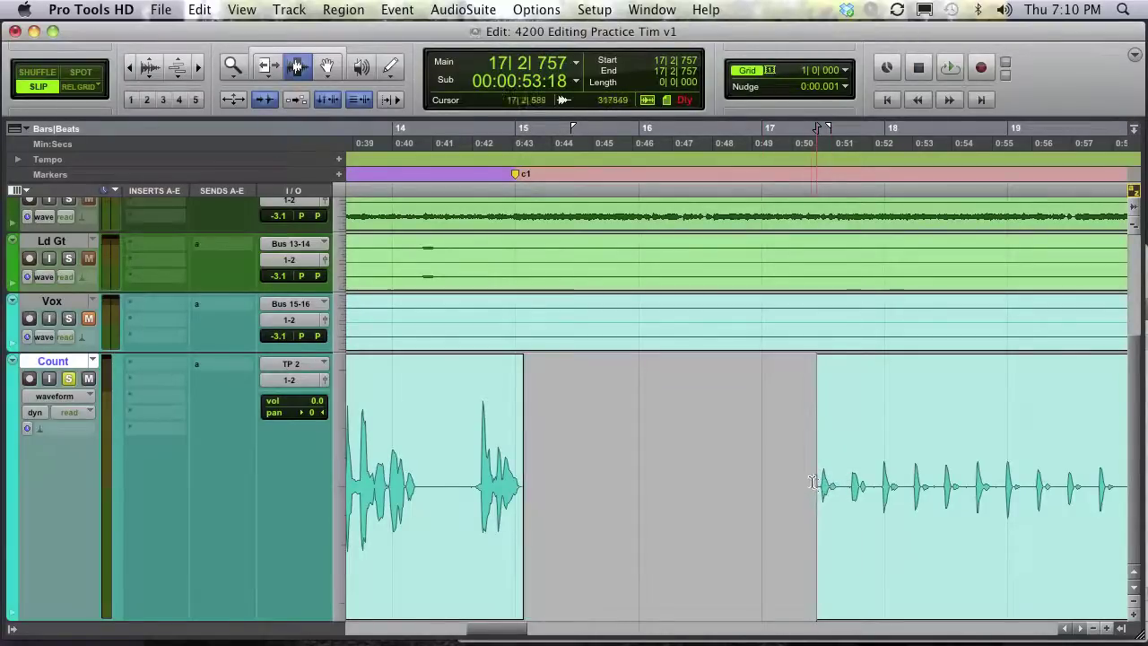
# - Unsolo Count, play all tracks from 17|1|821 to hear the next count in context, solo Count again and stop
pyautogui.press('r')
pyautogui.press('r')
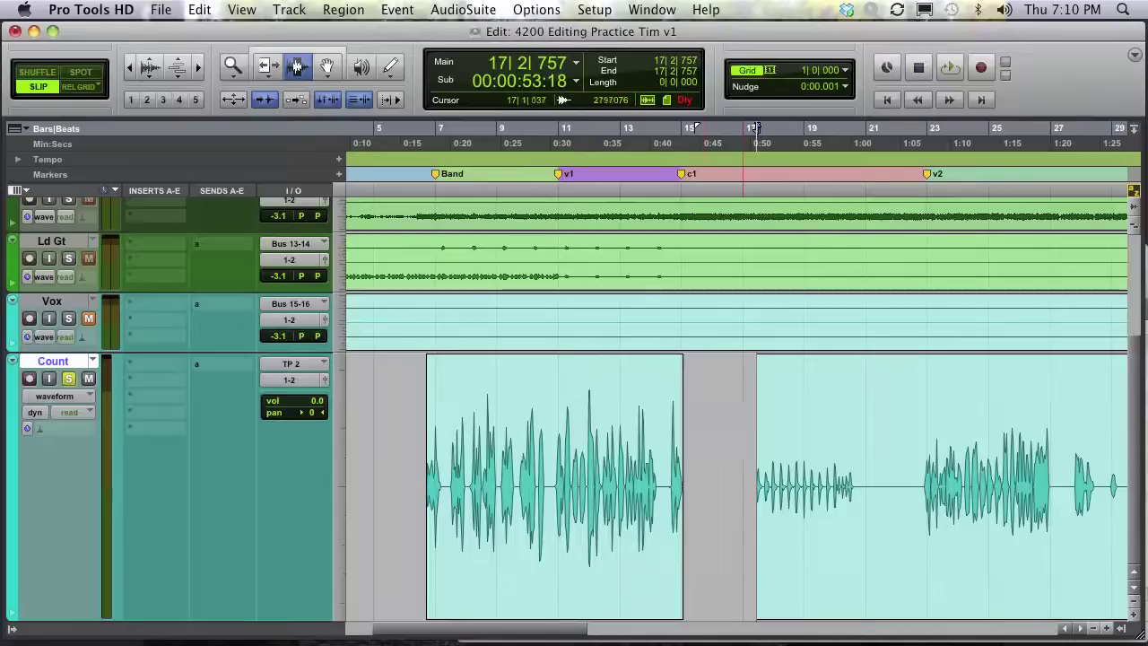
pyautogui.click(64, 381)
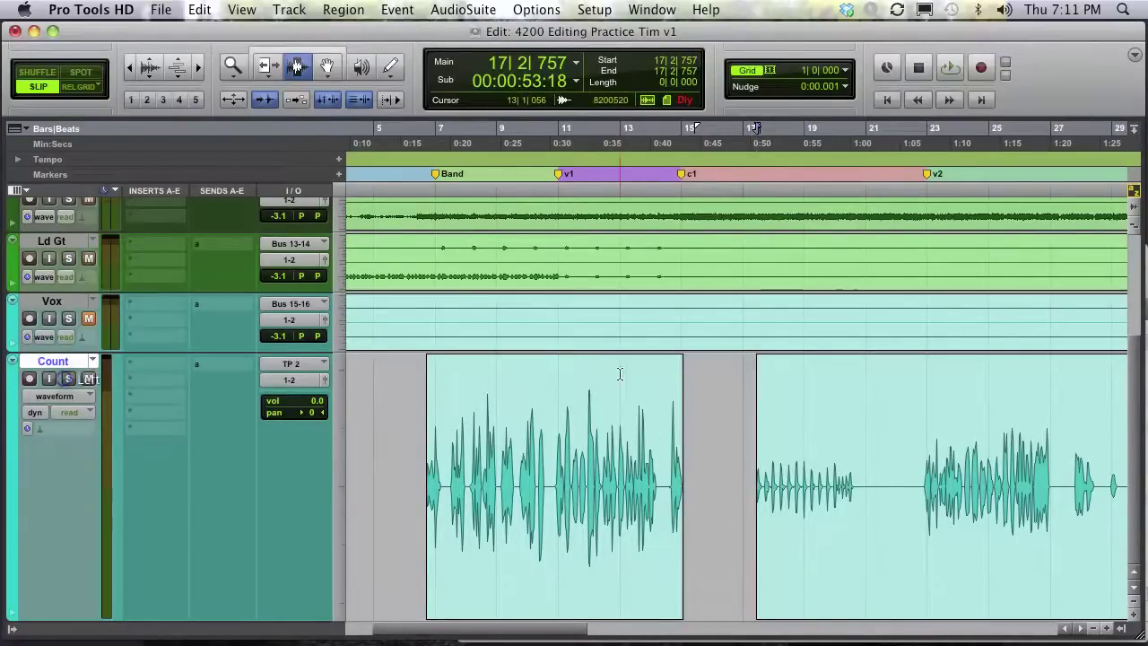
pyautogui.click(750, 410)
pyautogui.press('space')
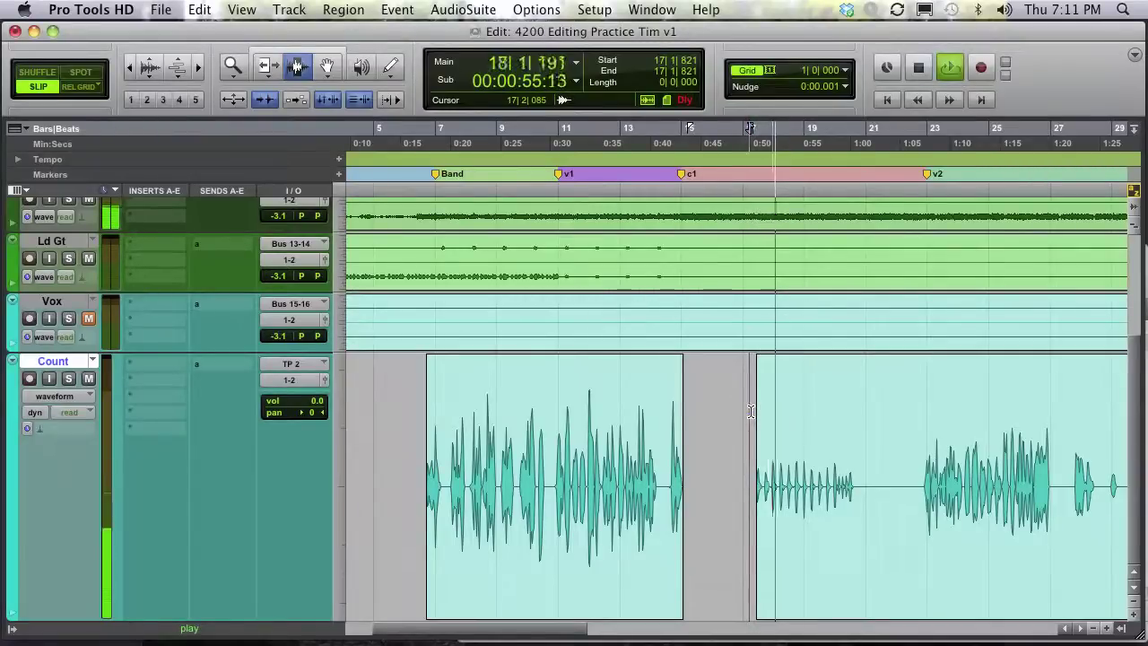
pyautogui.click(67, 377)
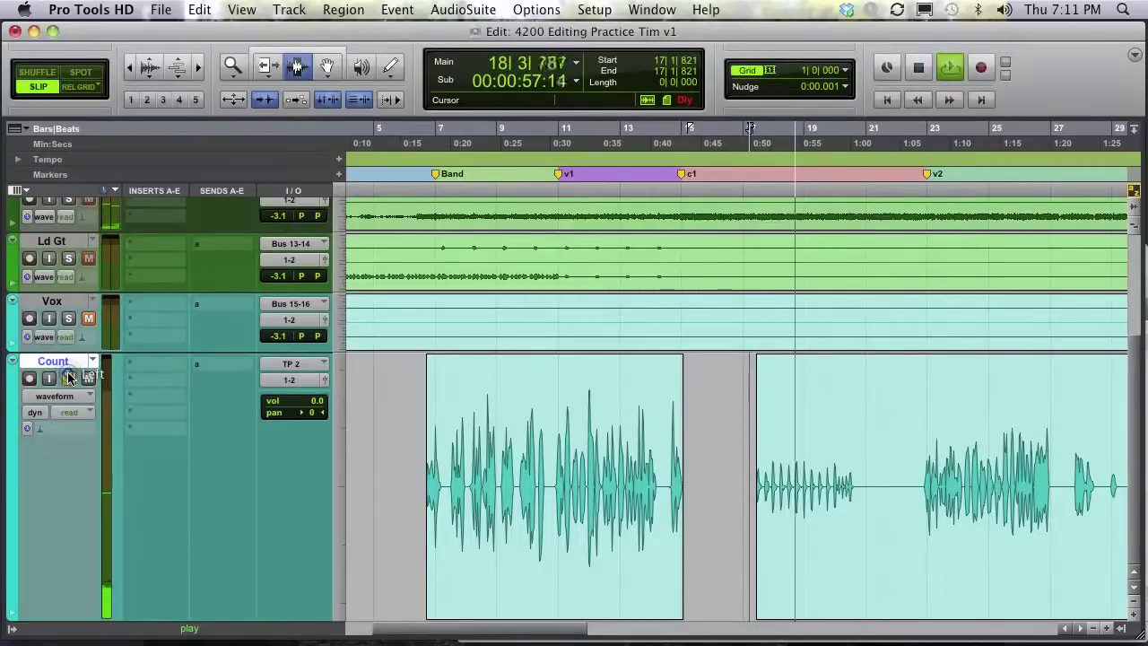
pyautogui.press('space')
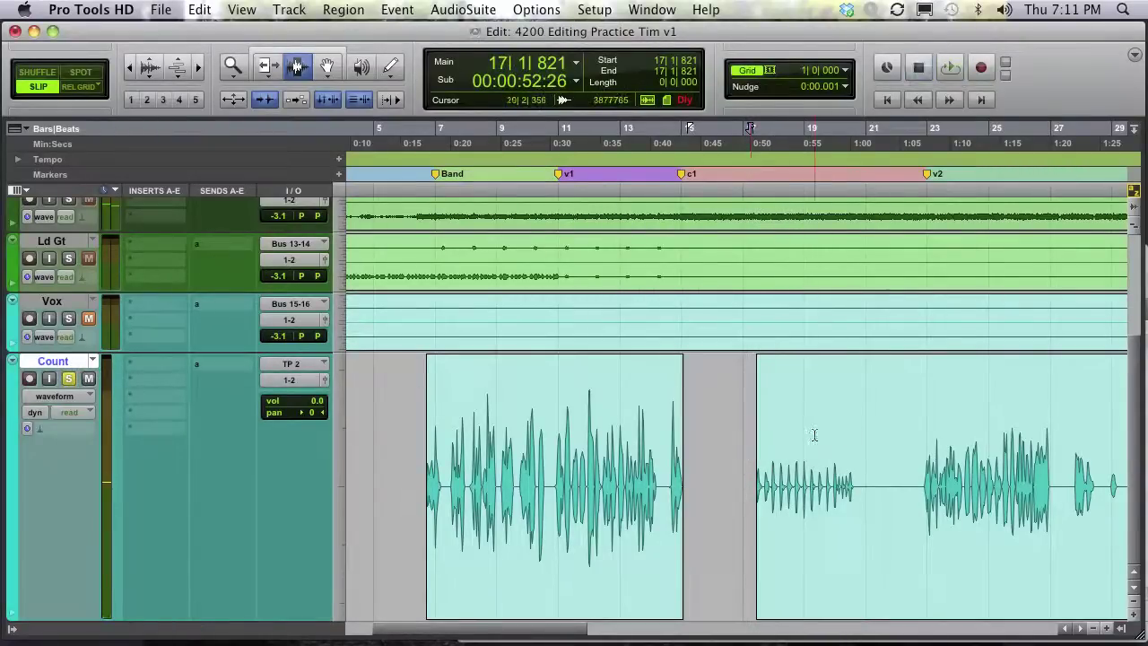
# - Try trimming away Count's audio before 22|4|409, just ahead of the v2 phrase, play from there, and undo the trim
pyautogui.click(869, 487)
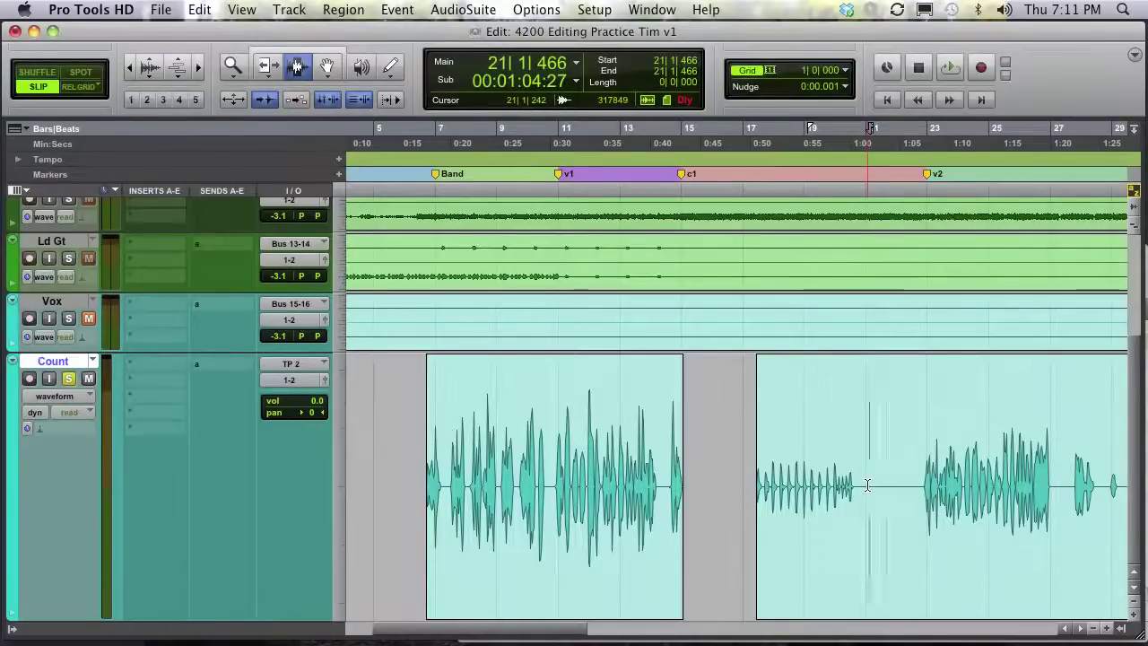
pyautogui.press('super+bracketright')
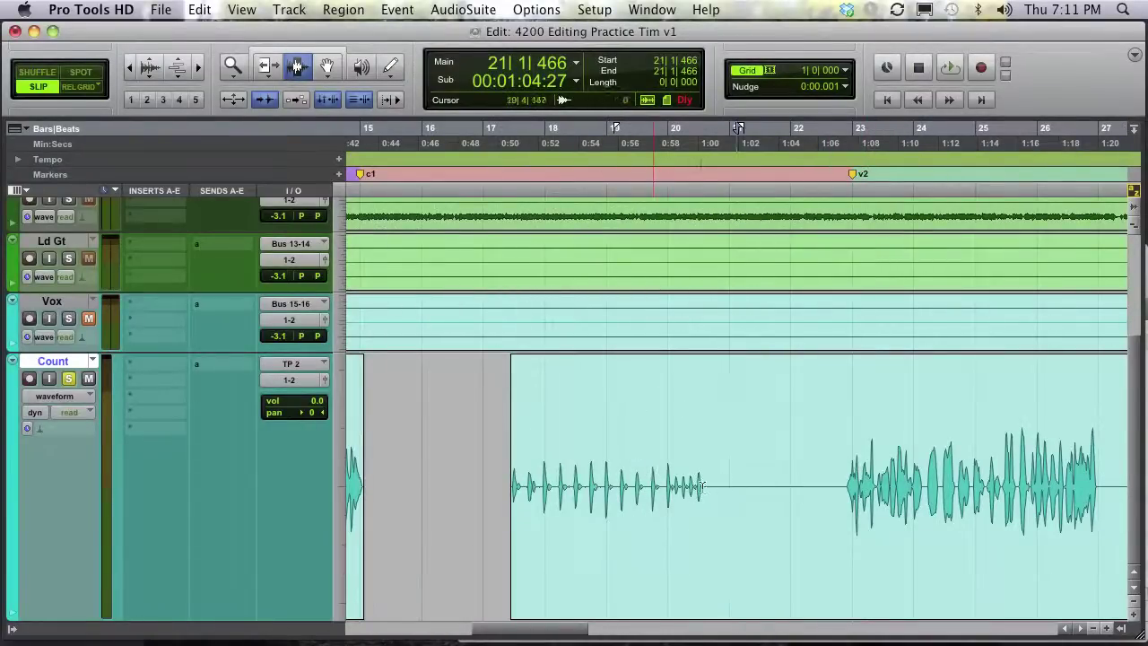
pyautogui.click(843, 467)
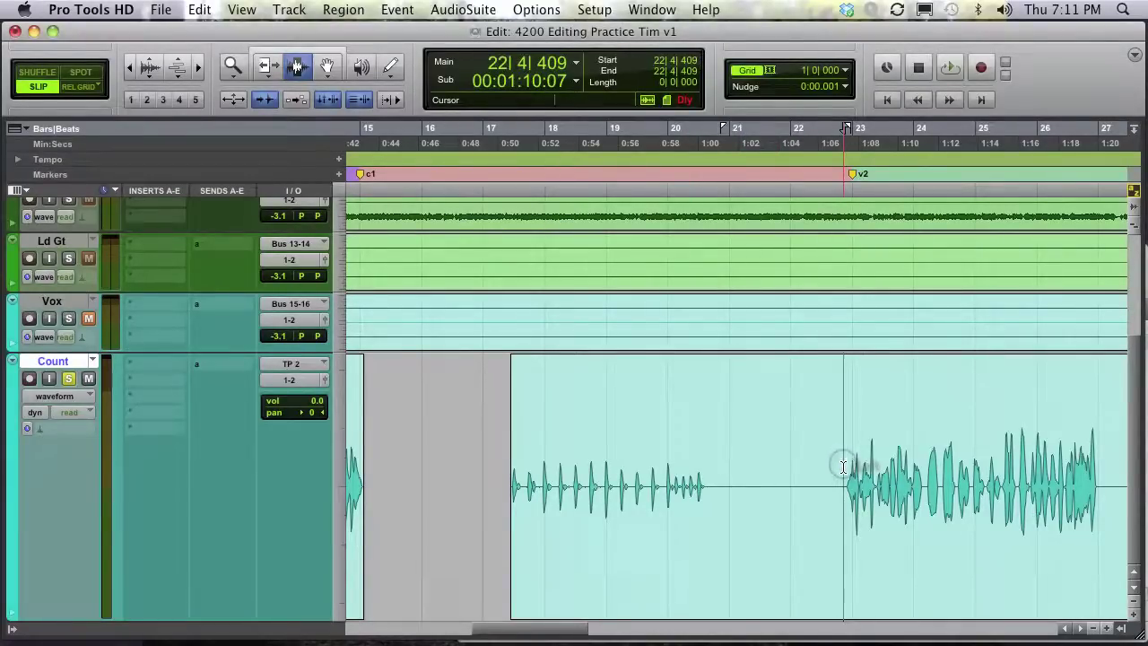
pyautogui.press('a')
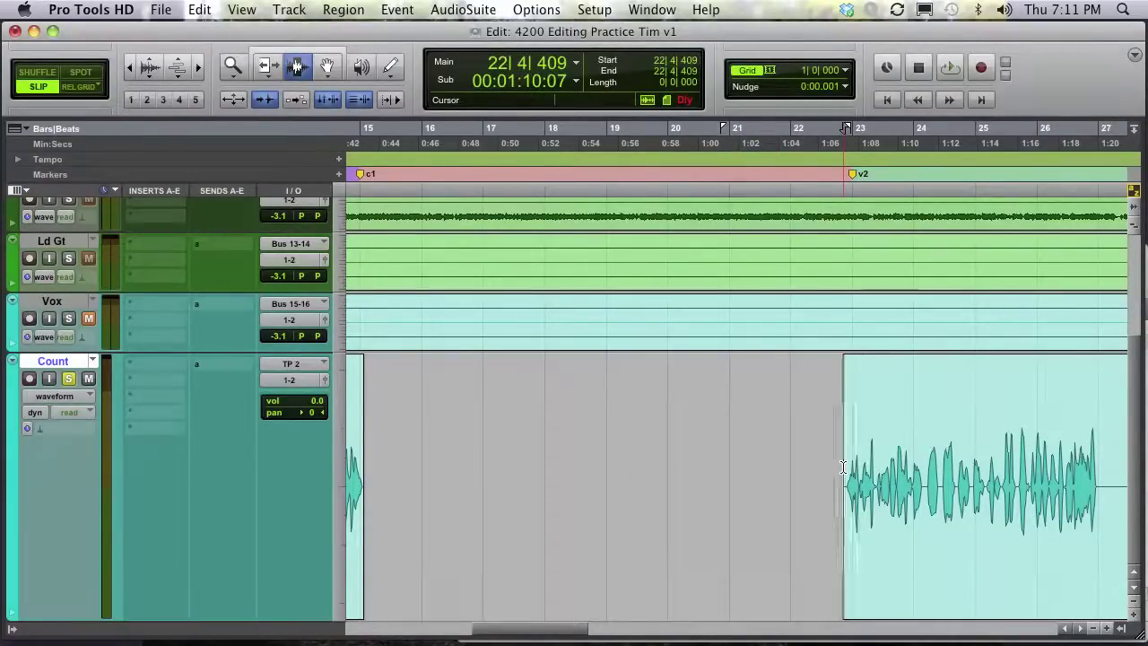
pyautogui.hscroll(10, 834, 471)
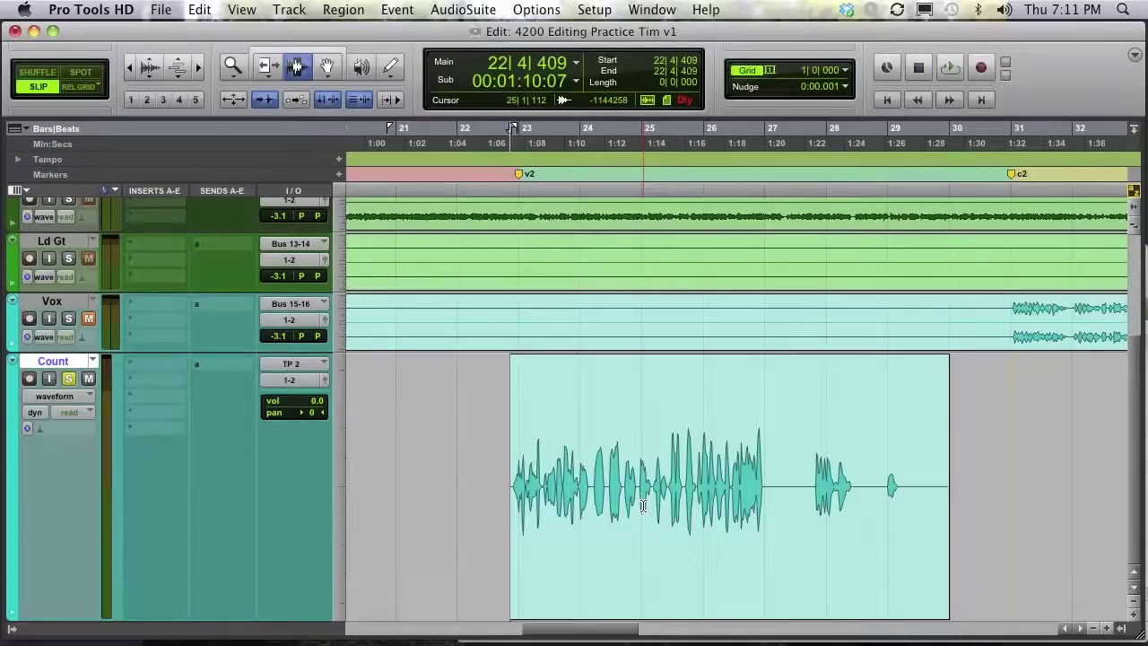
pyautogui.press('space')
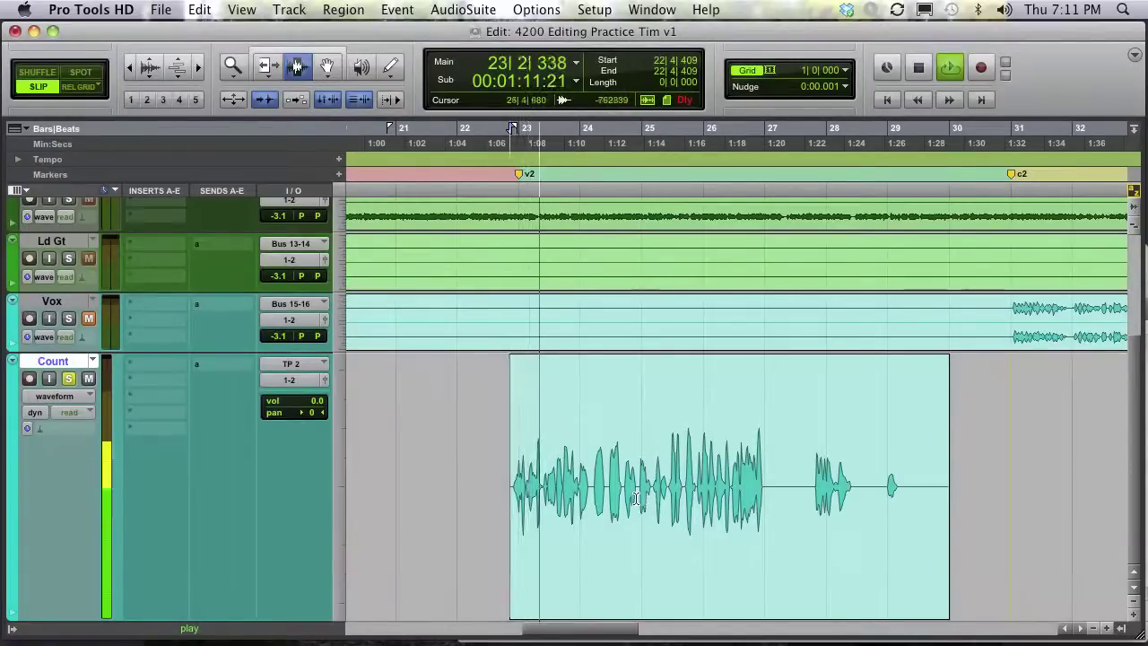
pyautogui.press('space')
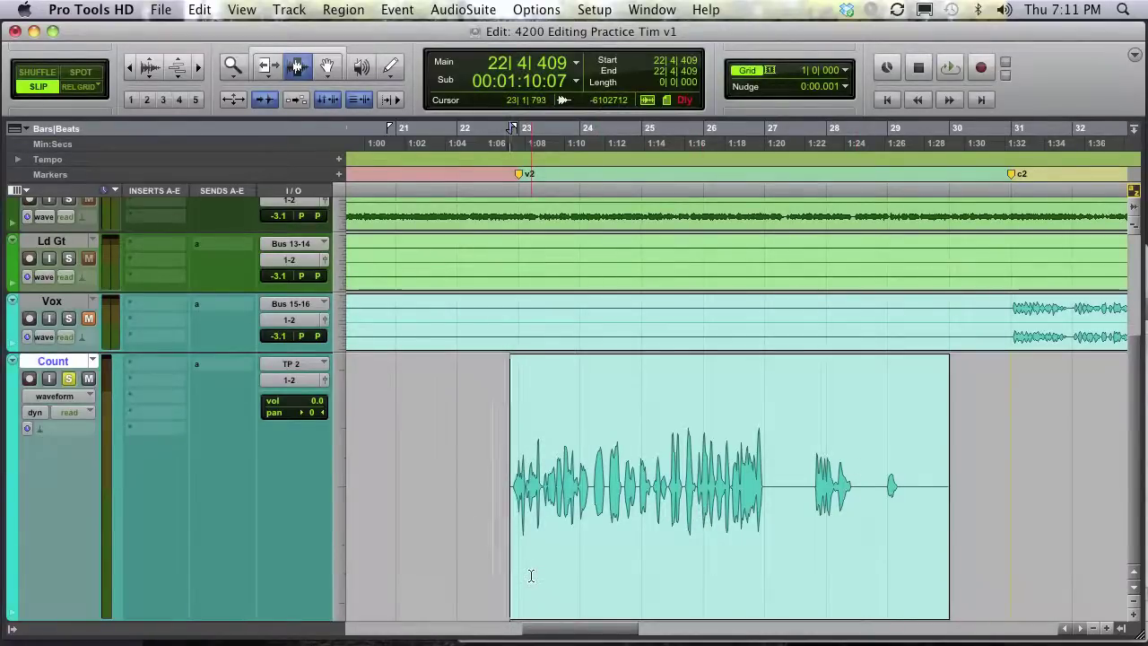
pyautogui.press('super+z')
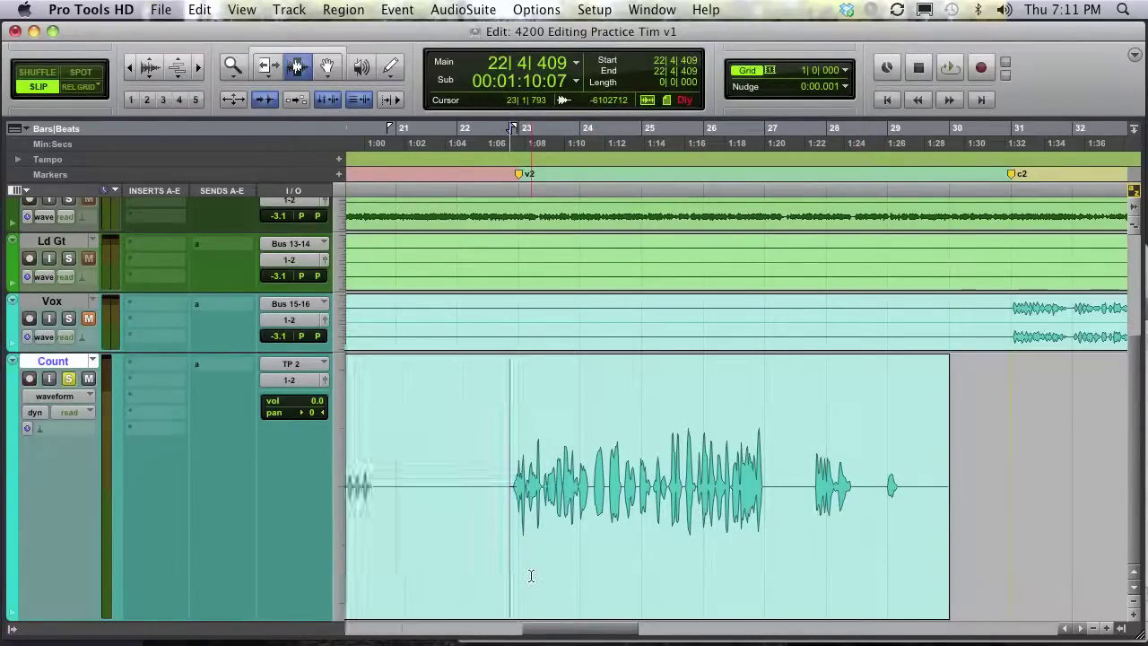
# - Undo the earlier Count trim that removed the audio between the c1 split and 17|2|757
pyautogui.press('super+bracketleft')
pyautogui.press('super+bracketleft')
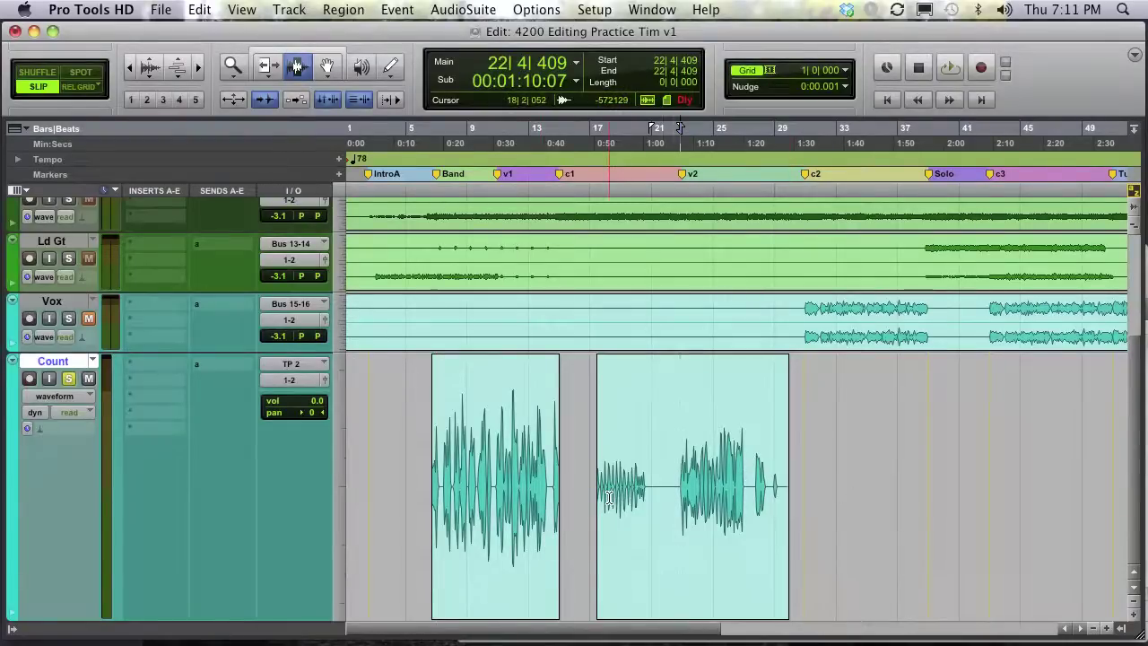
pyautogui.press('super+z')
# - Try trimming away all Count audio after 17|2|617, view the whole song to check the result, and undo the trim
pyautogui.click(664, 482)
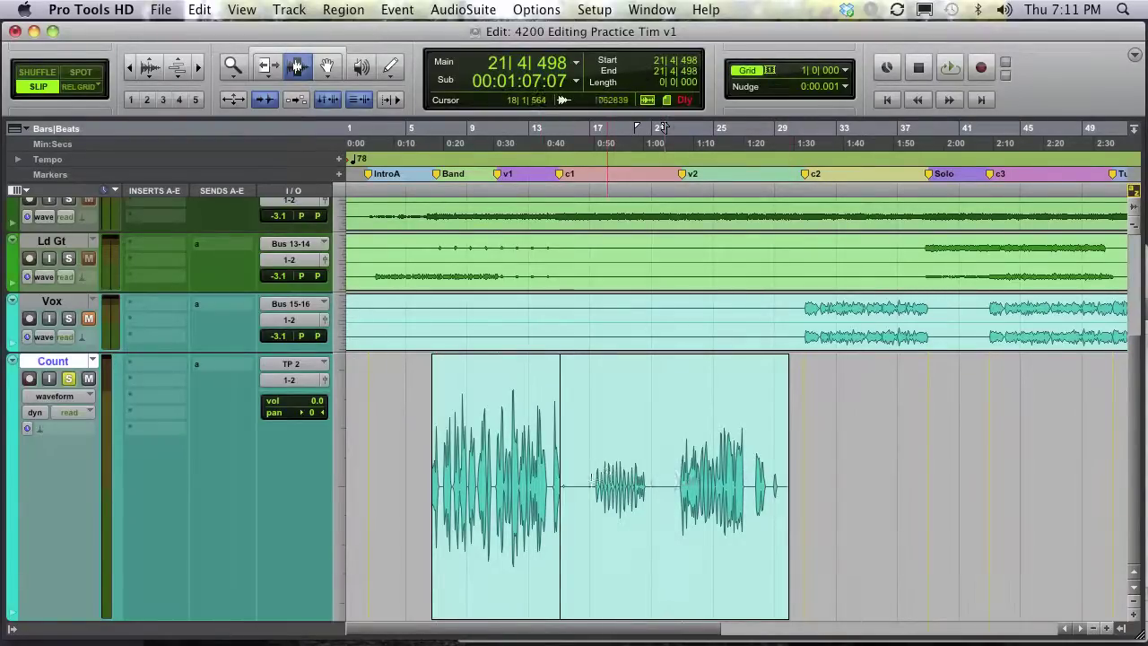
pyautogui.click(589, 472)
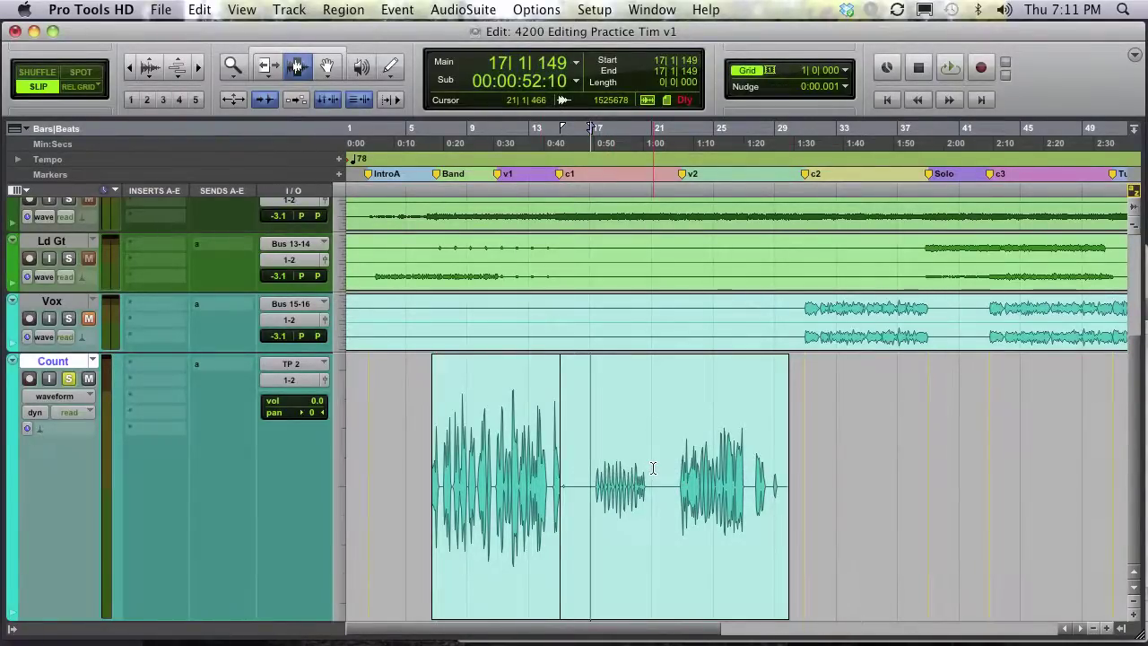
pyautogui.press('super+bracketright')
pyautogui.press('super+bracketright')
pyautogui.press('super+bracketright')
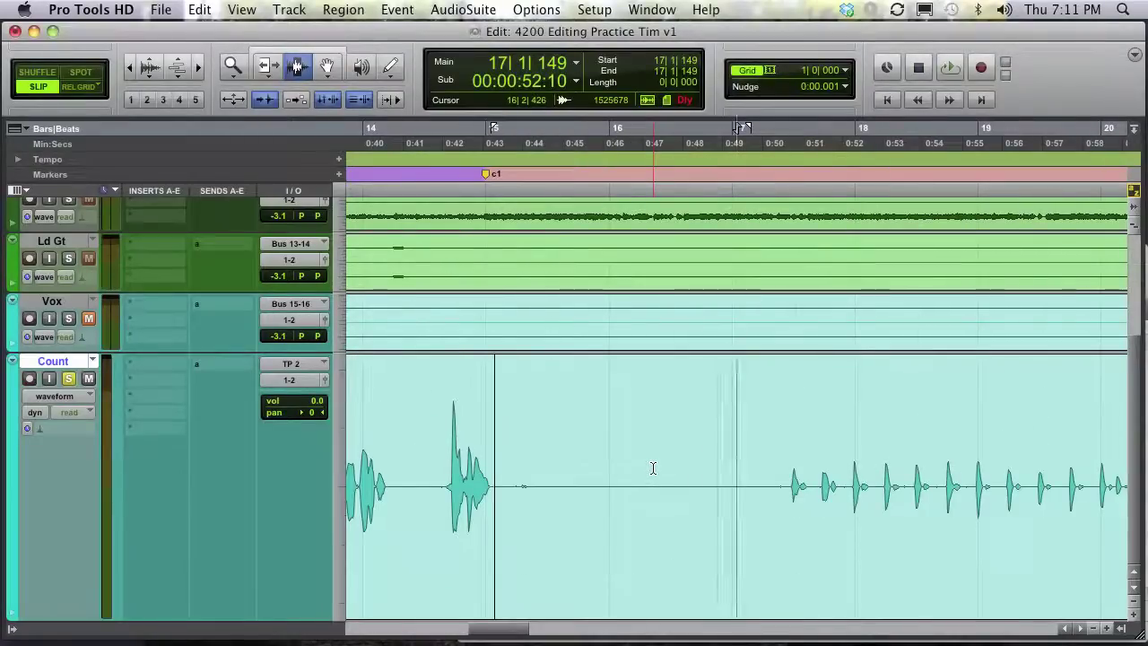
pyautogui.click(782, 477)
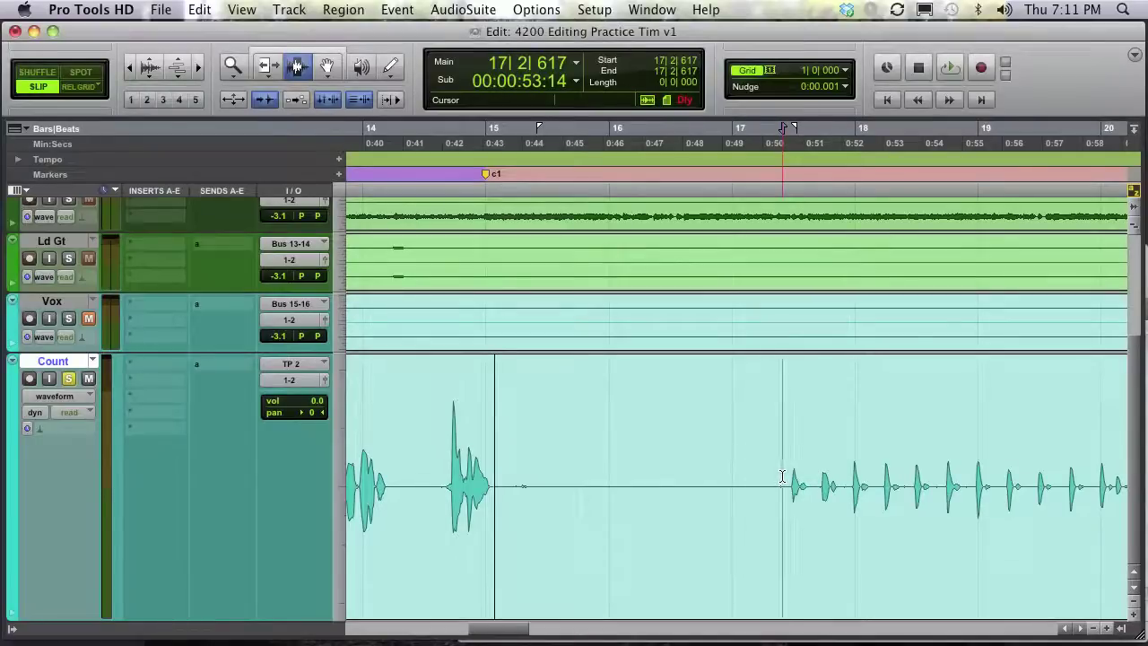
pyautogui.press('s')
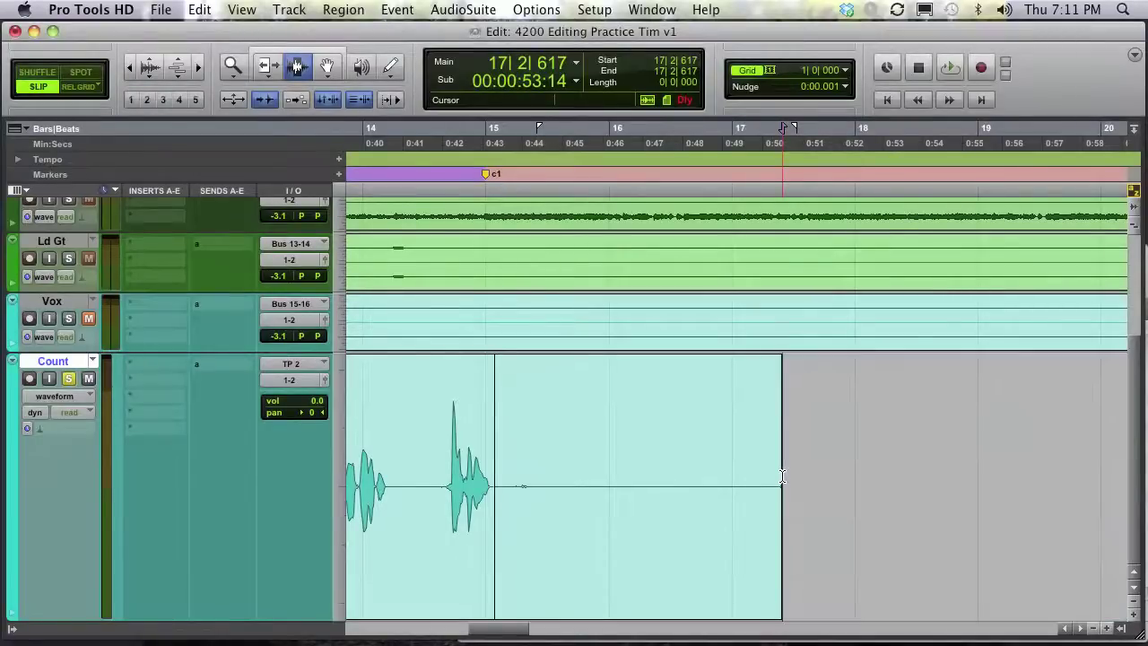
pyautogui.press('super+bracketleft')
pyautogui.press('super+bracketleft')
pyautogui.press('super+bracketleft')
pyautogui.press('super+bracketleft')
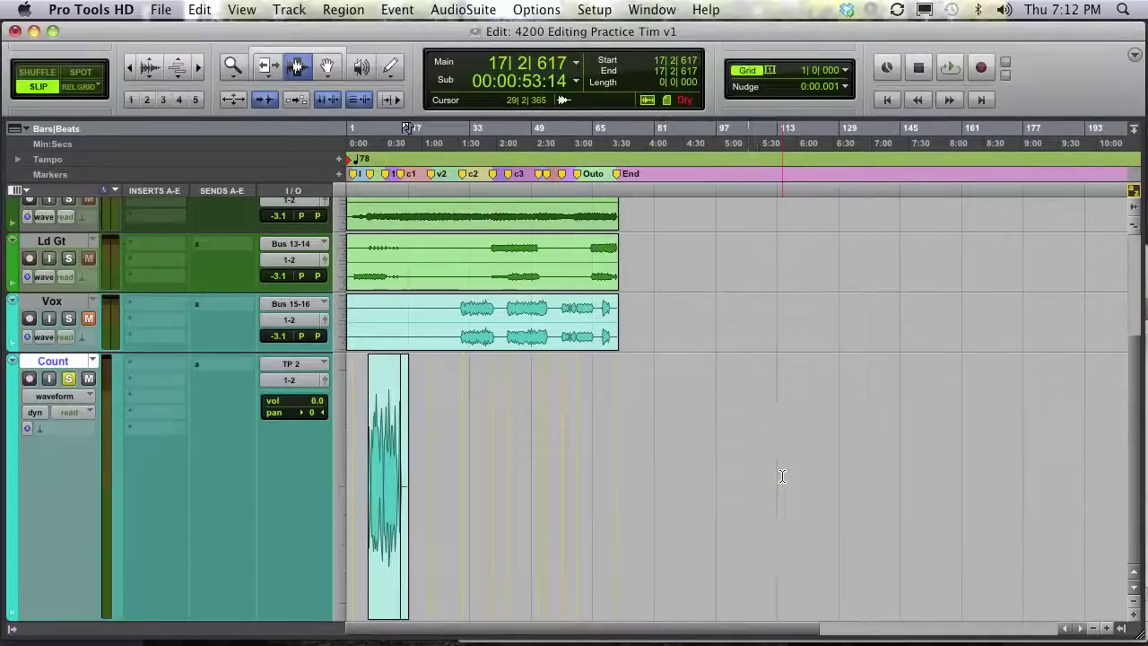
pyautogui.press('super+z')
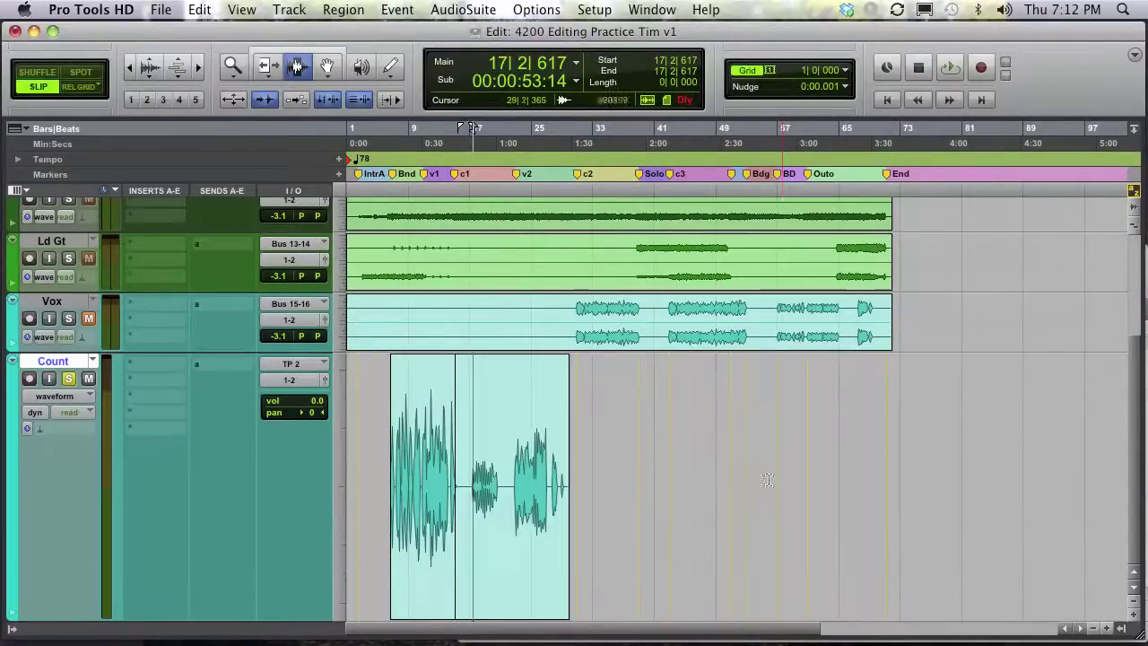
# - Trim Count's end back to 18|3|436 and 16|3|501, and remove the leftover piece after the split at 15|1|271
pyautogui.click(481, 475)
pyautogui.press('s')
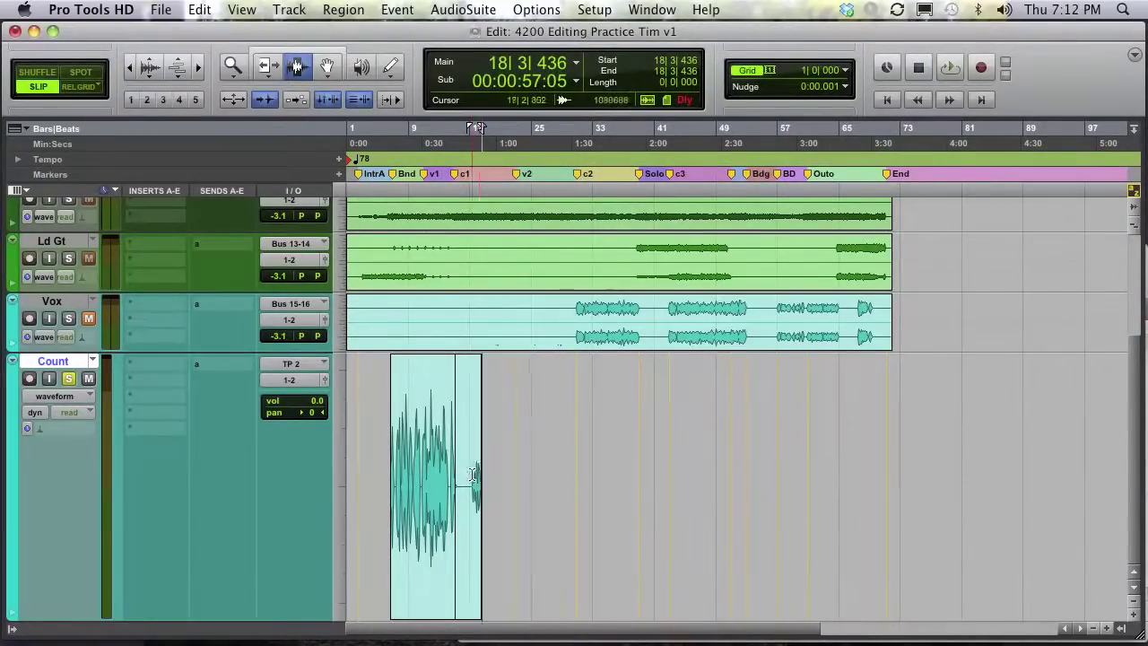
pyautogui.click(467, 472)
pyautogui.press('s')
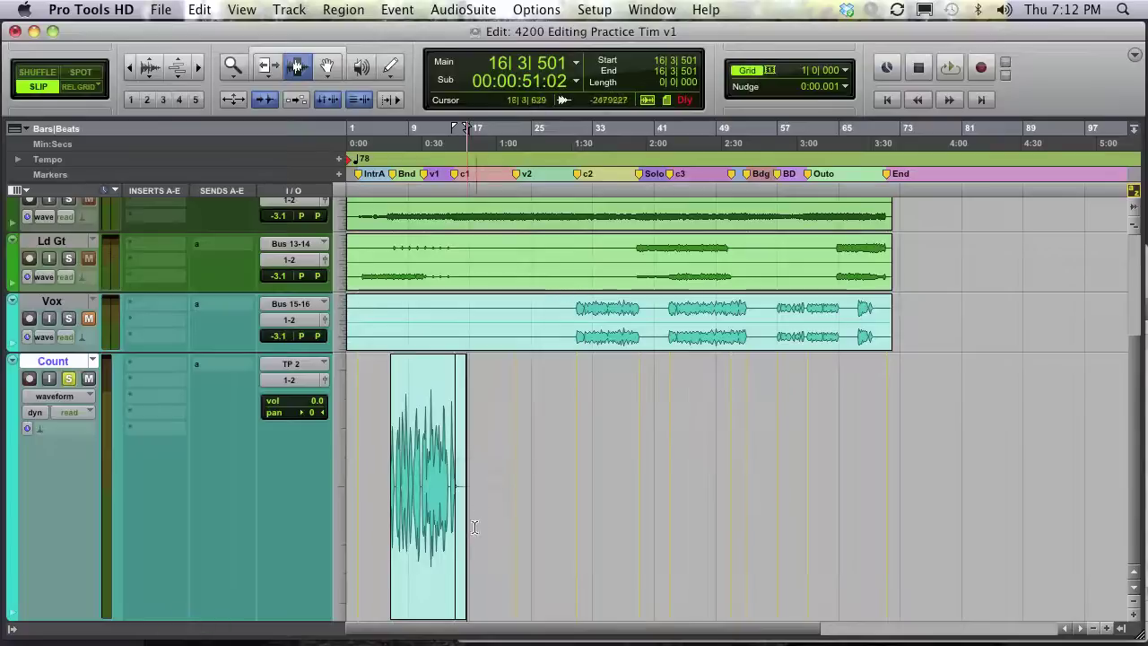
pyautogui.click(460, 542)
pyautogui.click(460, 542)
pyautogui.press('s')
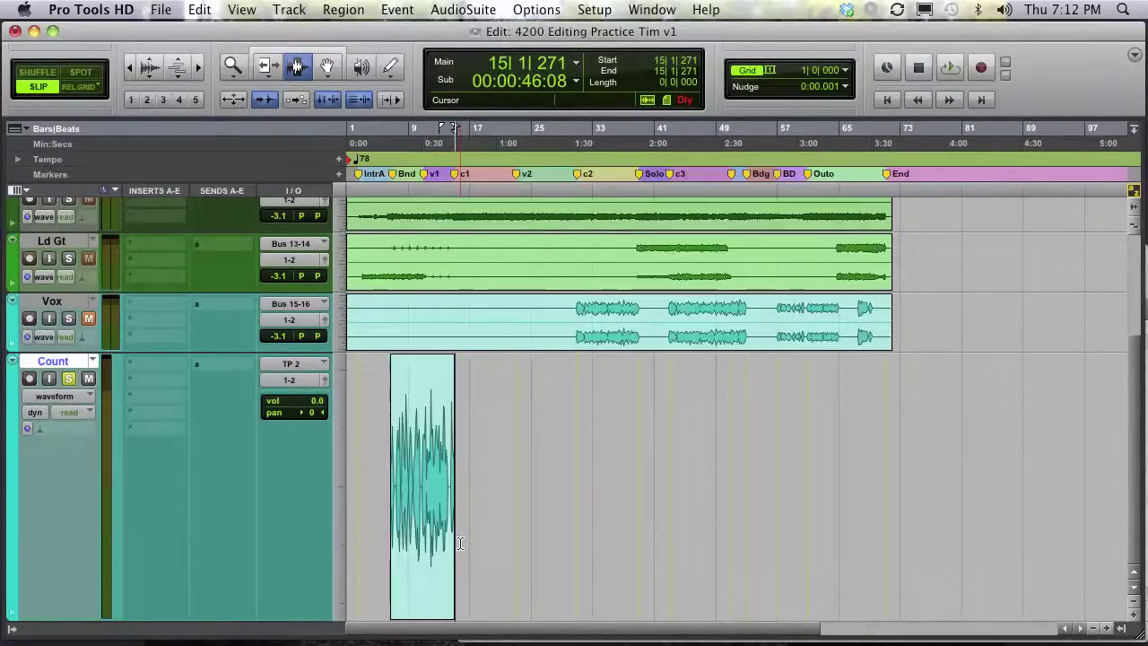
# - Activate the Smart Tool and extend the start of Count's first region back to 5|3|553, ahead of the noise blip
pyautogui.press('t')
pyautogui.press('t')
pyautogui.press('t')
pyautogui.press('t')
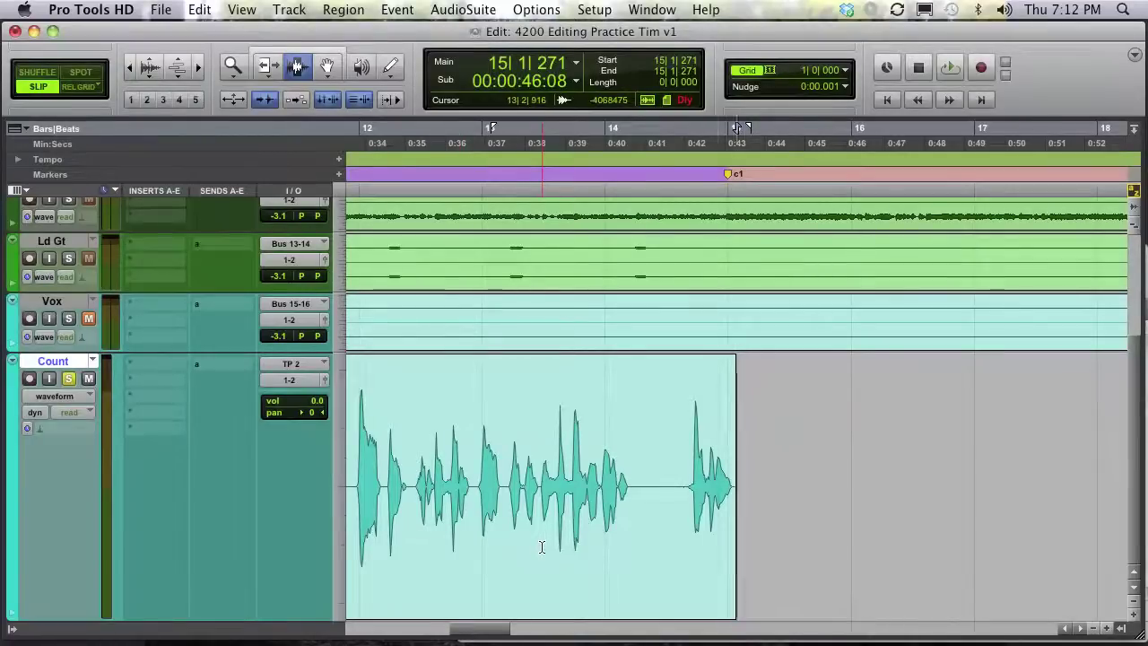
pyautogui.hscroll(-10, 542, 547)
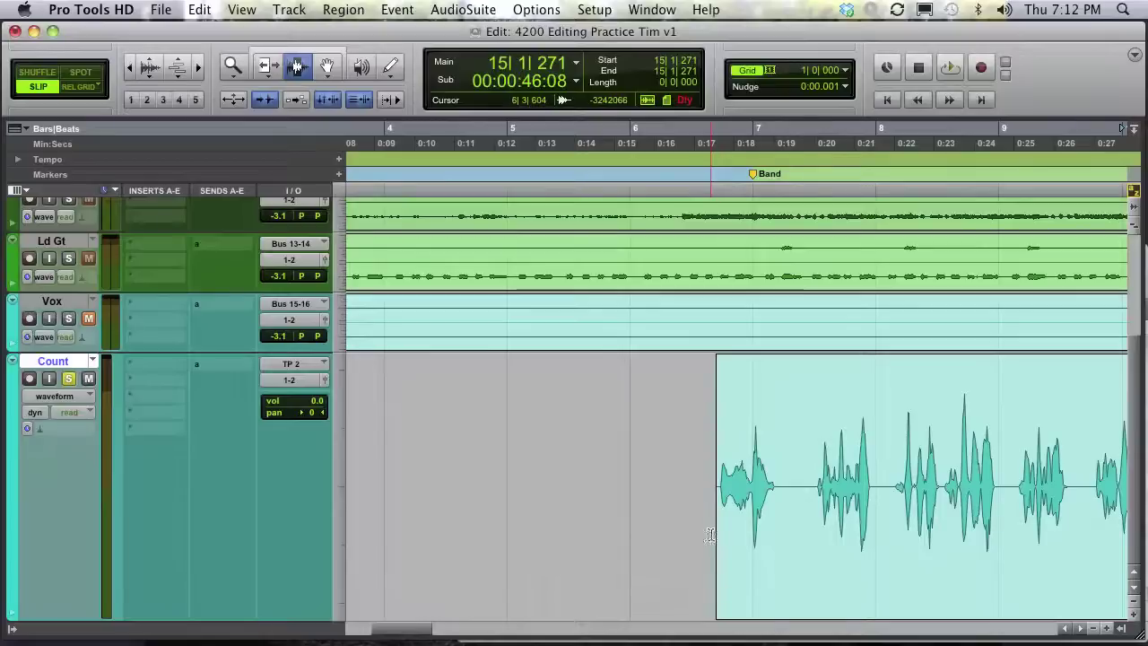
pyautogui.press('super+7')
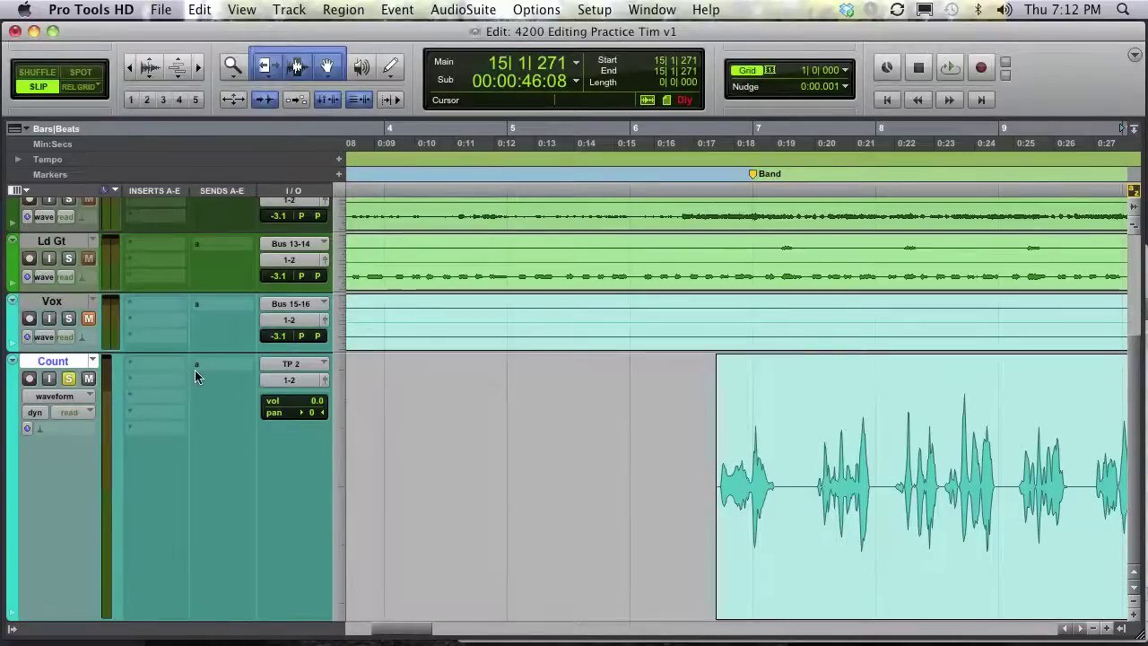
pyautogui.moveTo(726, 451); pyautogui.dragTo(588, 454)
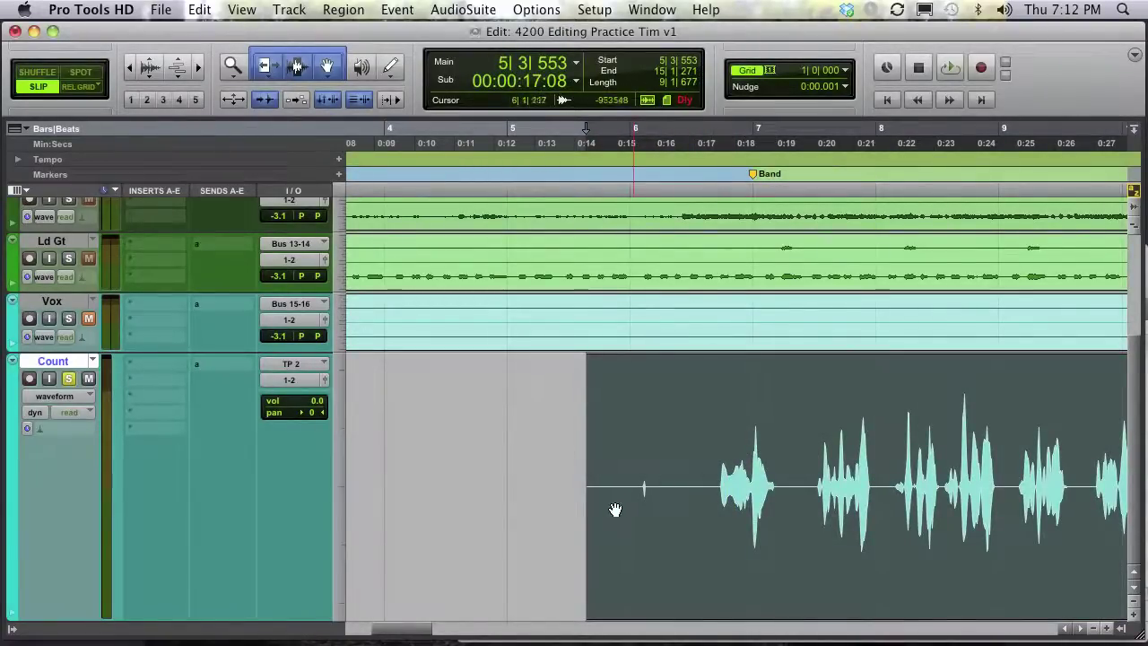
# - Mark the noise blip on Count at 6|1|481 and trim the region's start to 6|1|145, just before it
pyautogui.click(640, 480)
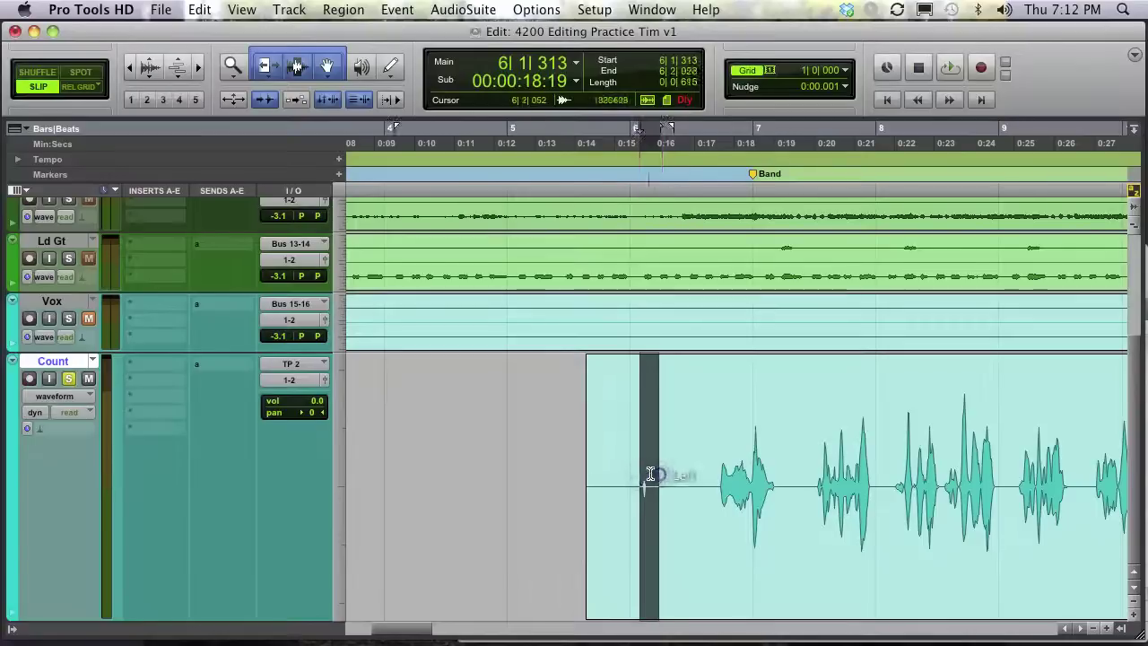
pyautogui.click(673, 467)
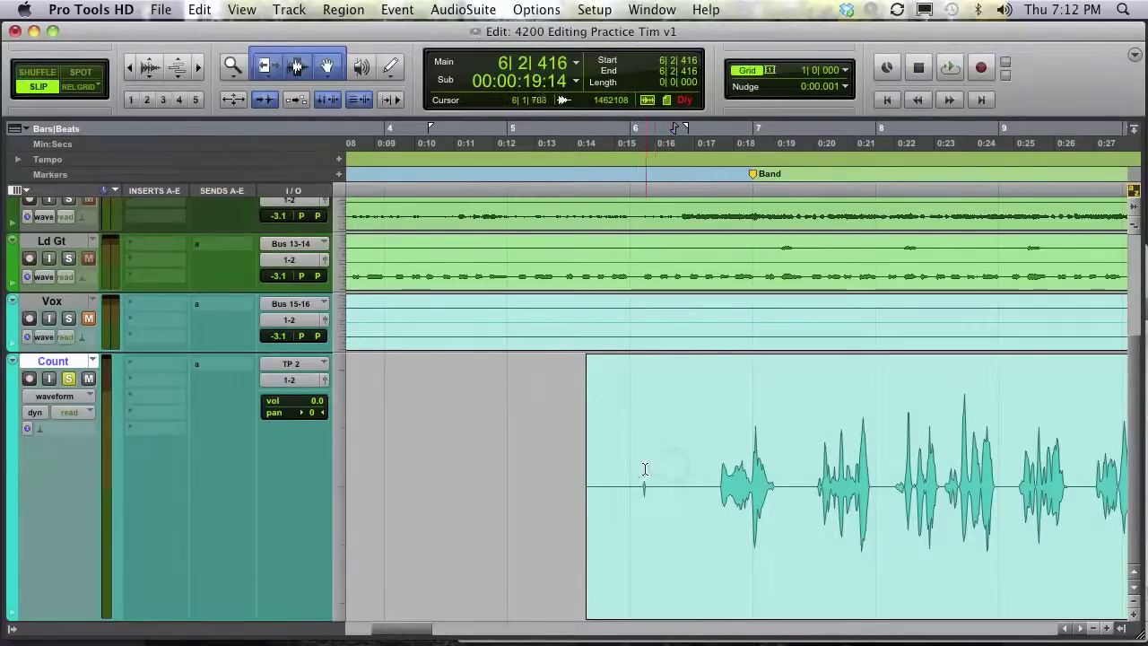
pyautogui.click(643, 466)
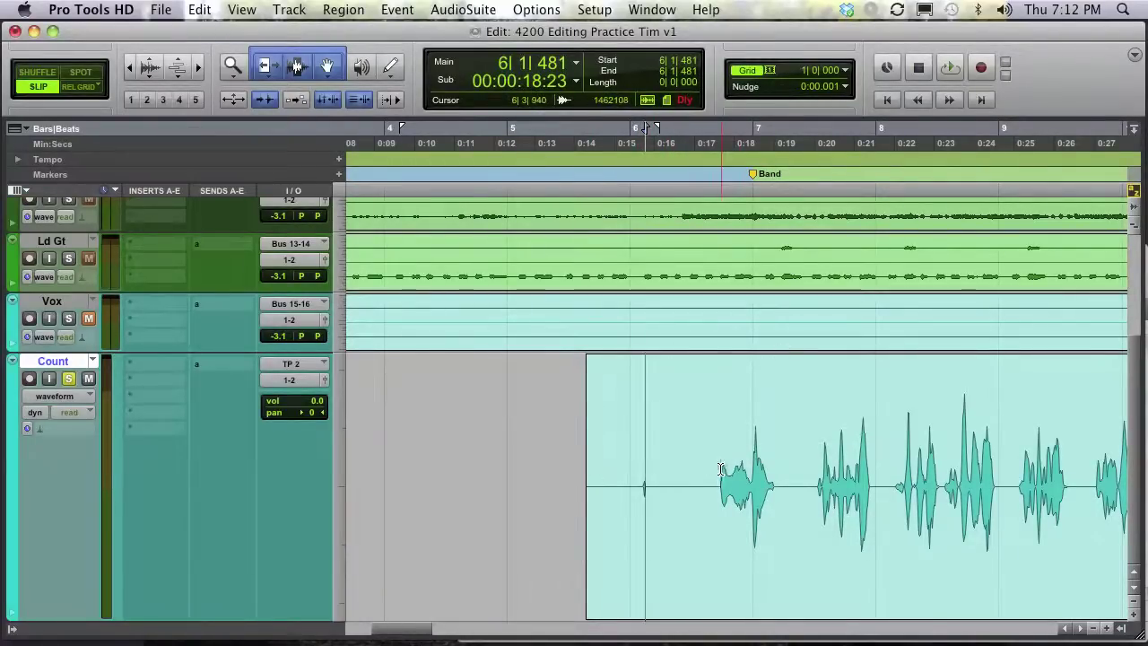
pyautogui.moveTo(589, 502); pyautogui.dragTo(633, 502)
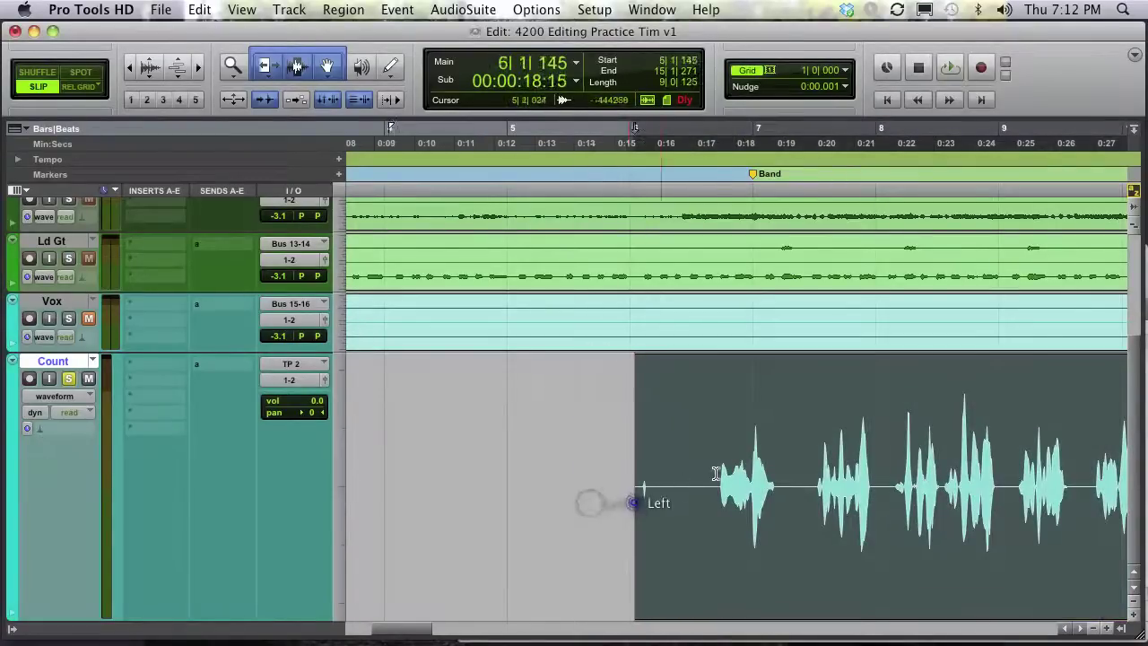
# - Try fade-ins from Count's region start up to 6|3|828, 8|2|547, 9|3|198, 11|2|001 and 12|4|008
pyautogui.click(717, 468)
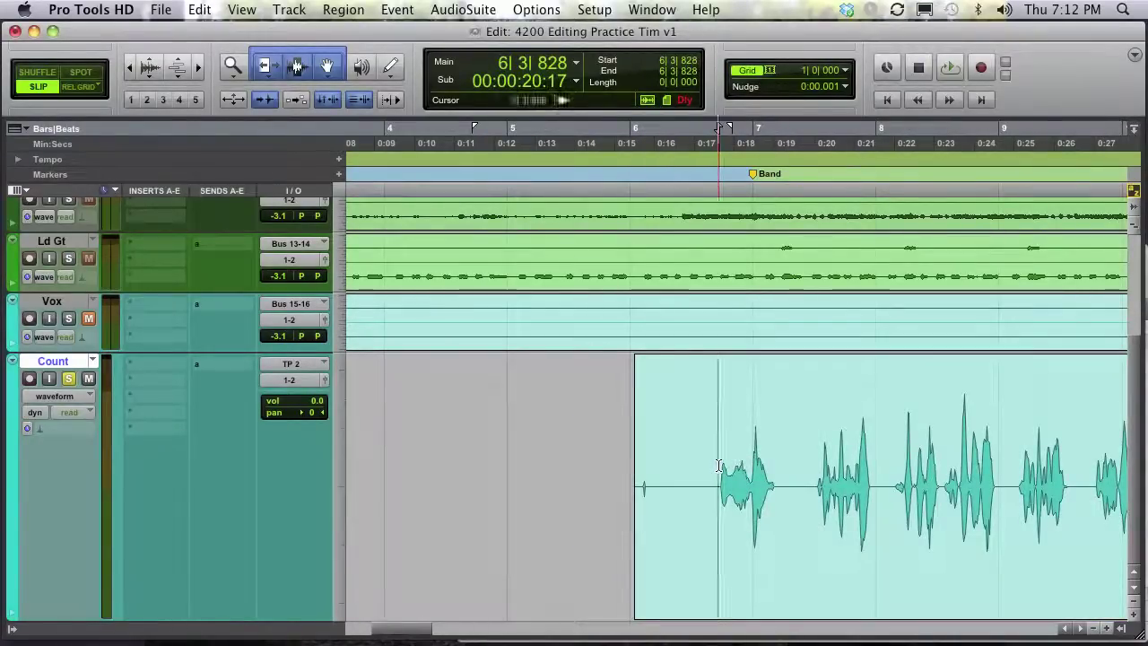
pyautogui.press('d')
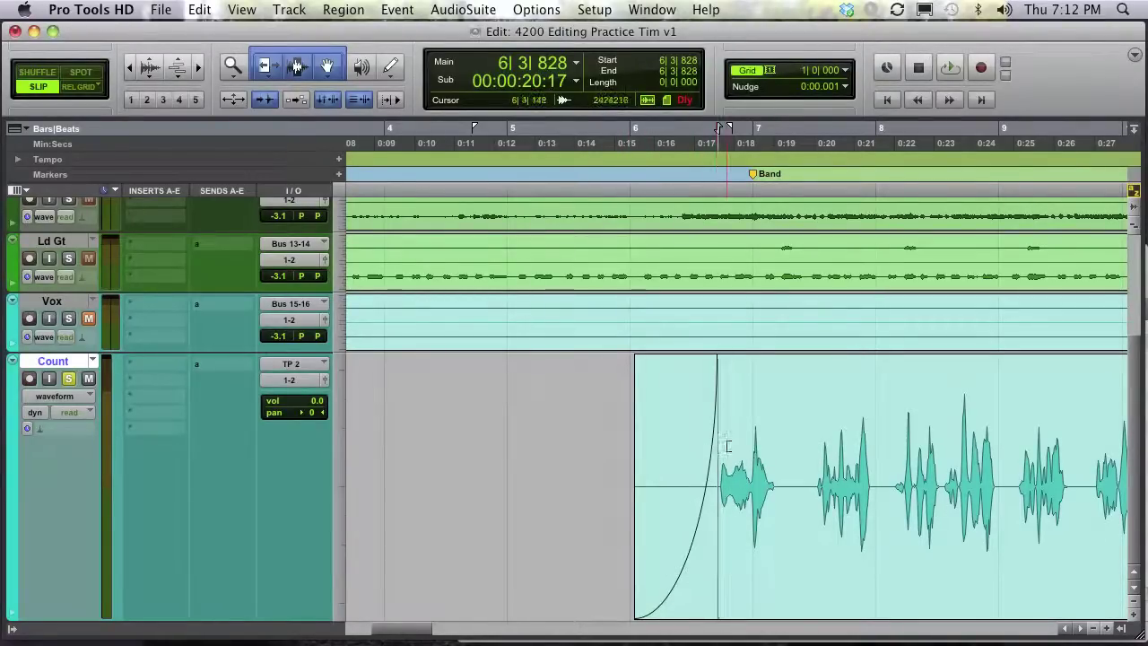
pyautogui.click(924, 431)
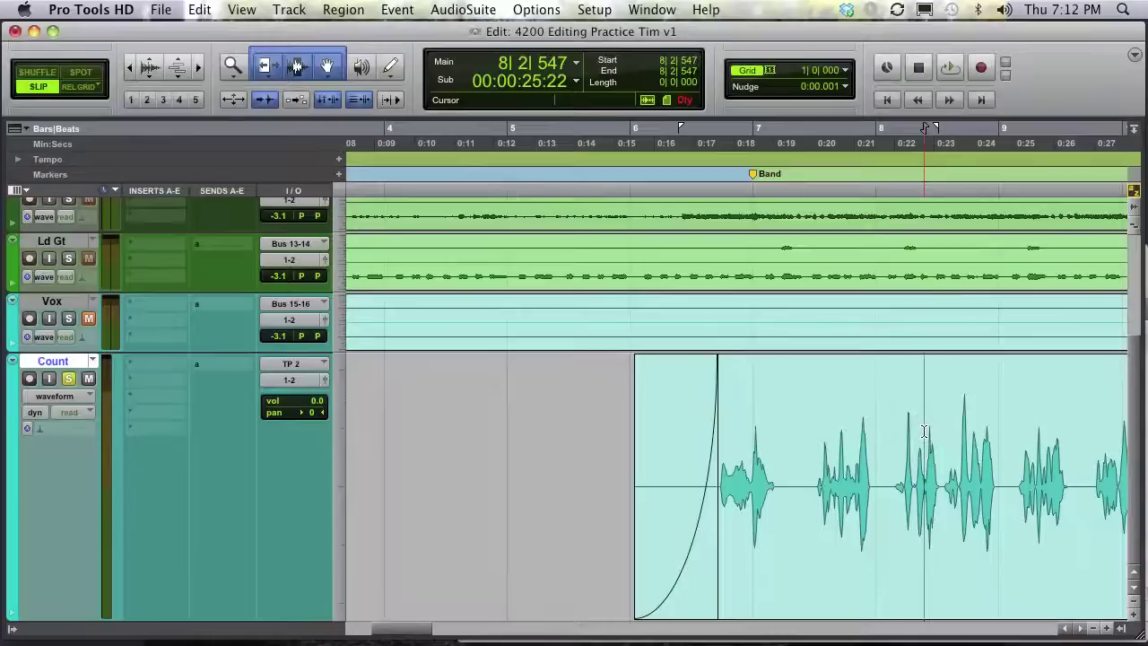
pyautogui.press('d')
pyautogui.click(1066, 431)
pyautogui.press('d')
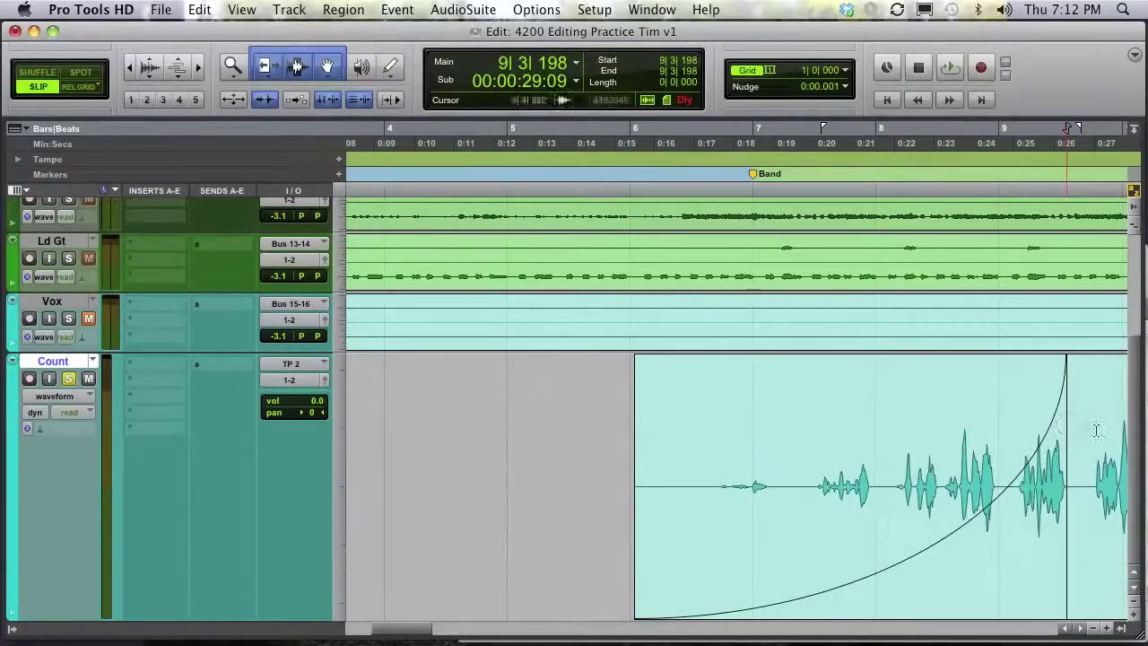
pyautogui.press('r')
pyautogui.click(975, 465)
pyautogui.press('d')
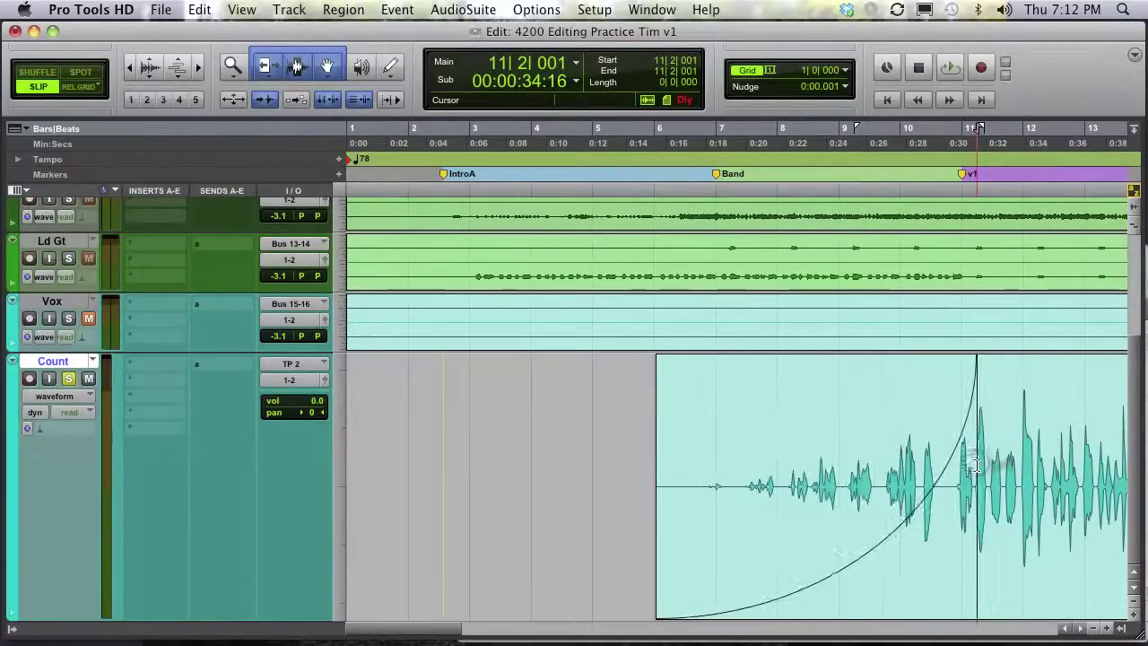
pyautogui.click(1069, 443)
pyautogui.press('d')
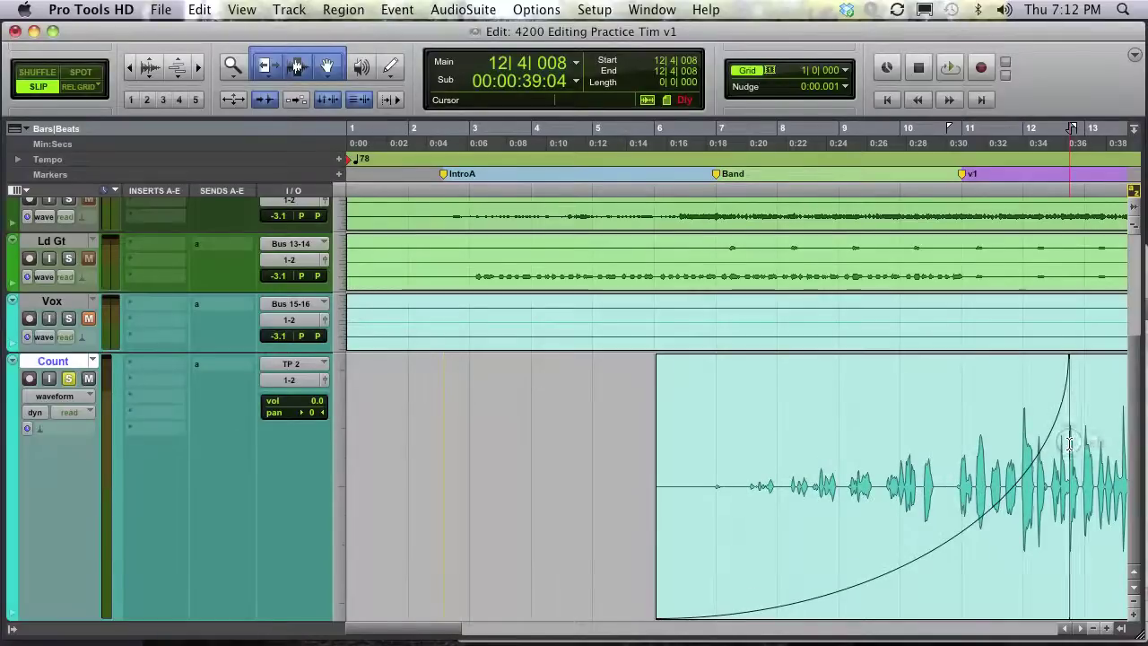
# - Undo all the trial fade-ins at the start of Count's region
pyautogui.press('super+z')
pyautogui.press('super+z')
pyautogui.press('super+z')
pyautogui.press('super+z')
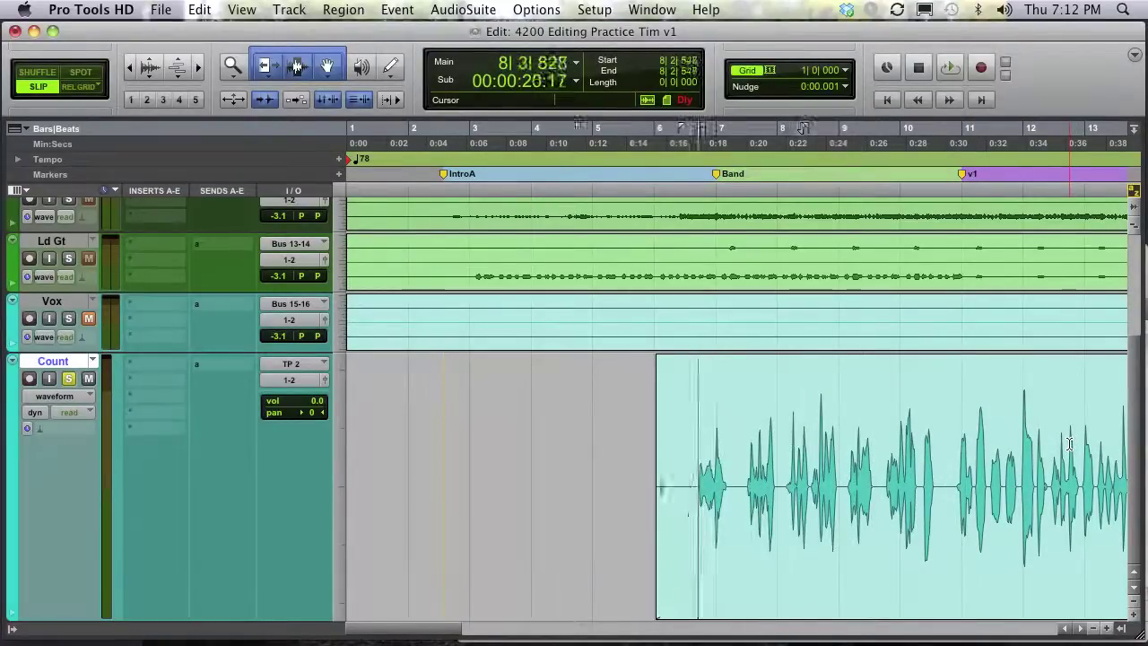
pyautogui.press('super+z')
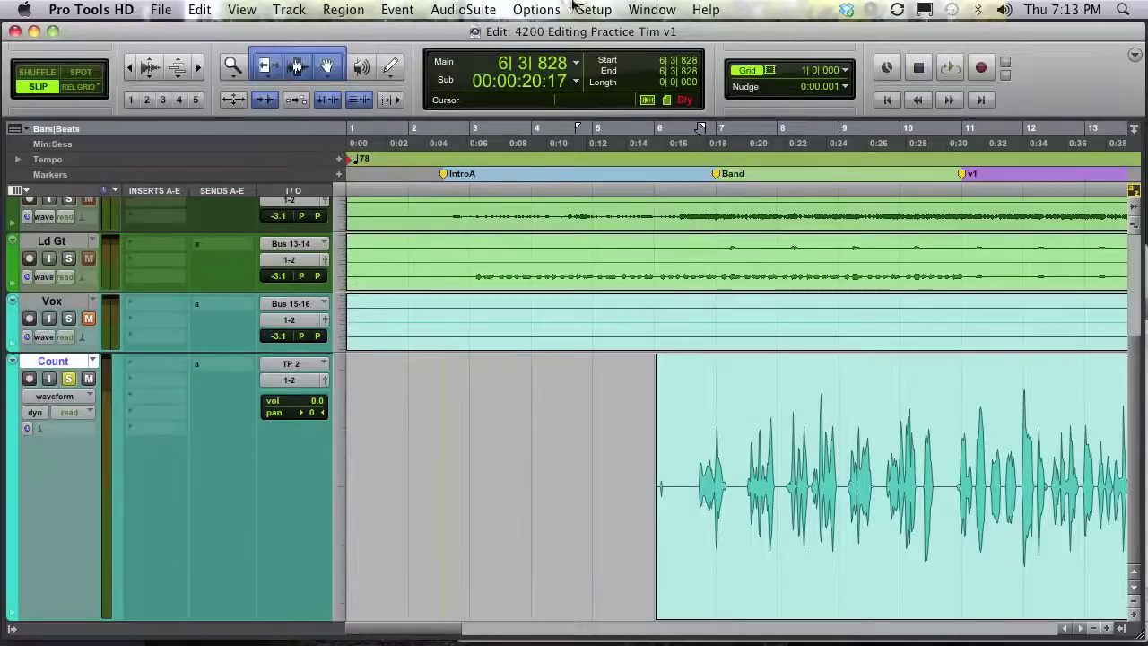
# - In the editing preferences, try a linear shape for the default fade-in, then set it back to the gentle rising curve
pyautogui.click(596, 10)
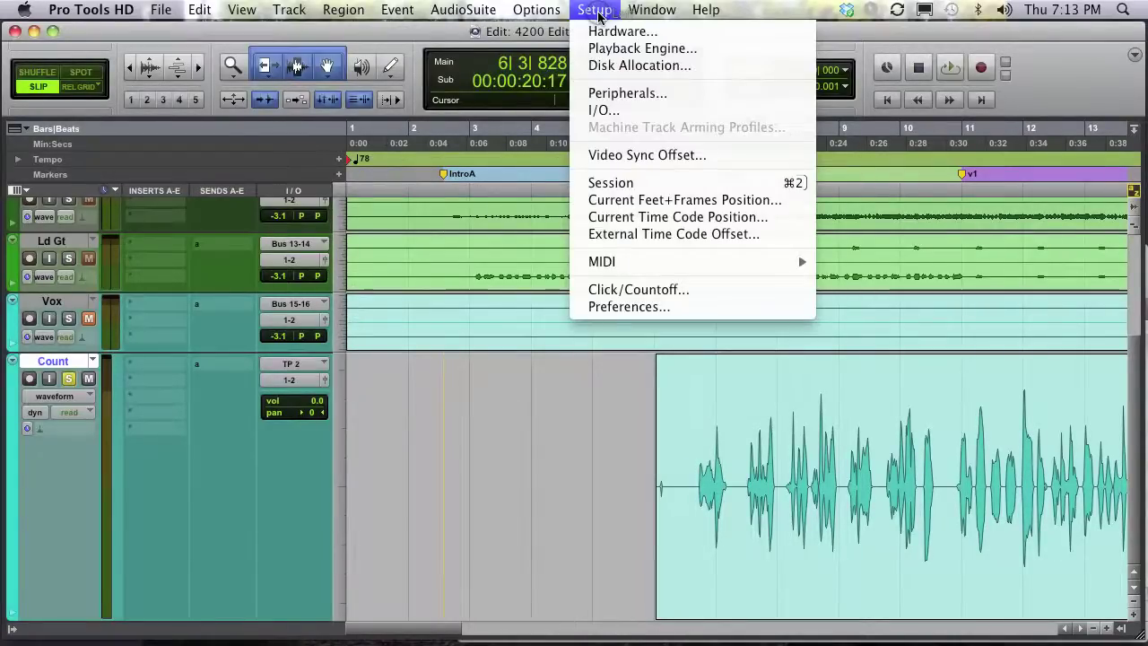
pyautogui.click(649, 309)
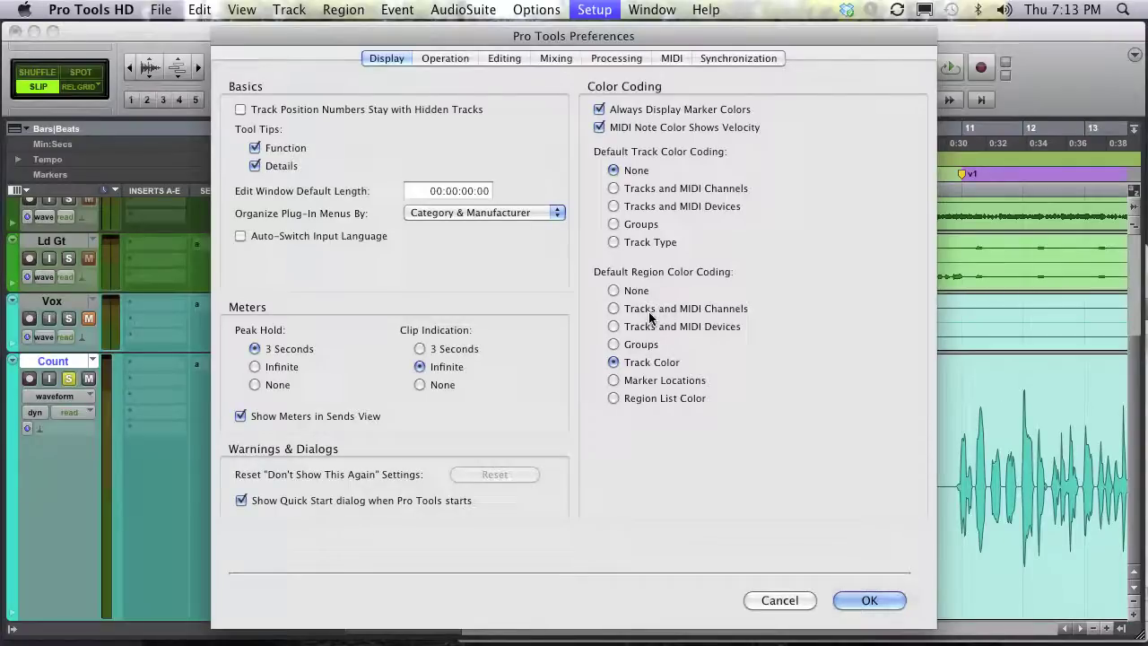
pyautogui.click(515, 55)
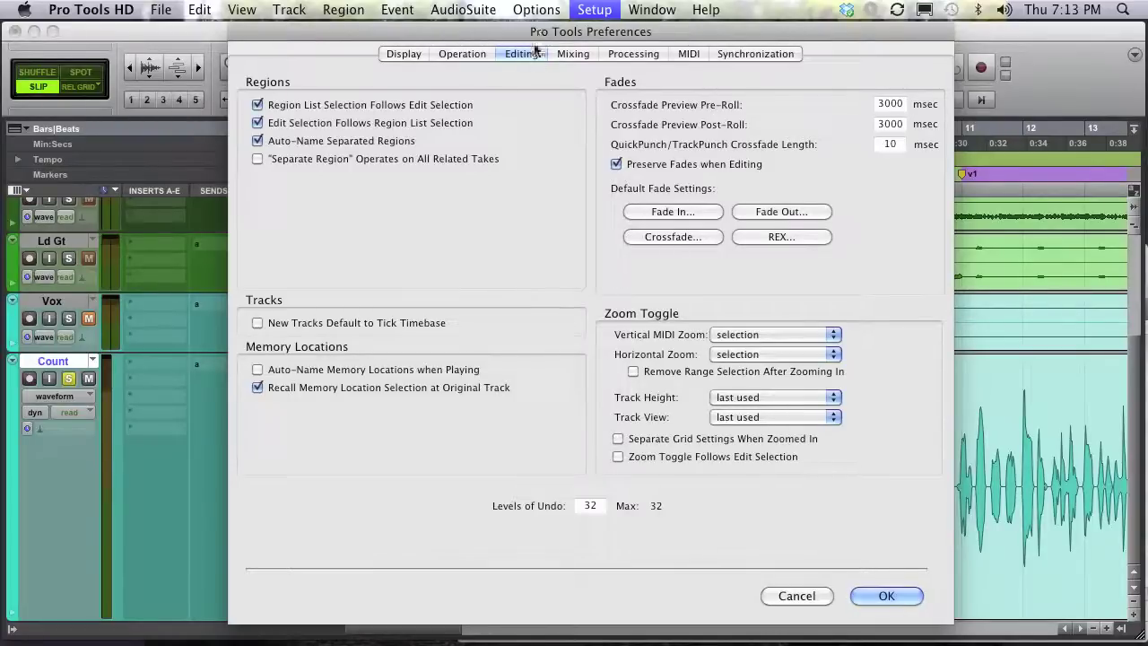
pyautogui.click(674, 213)
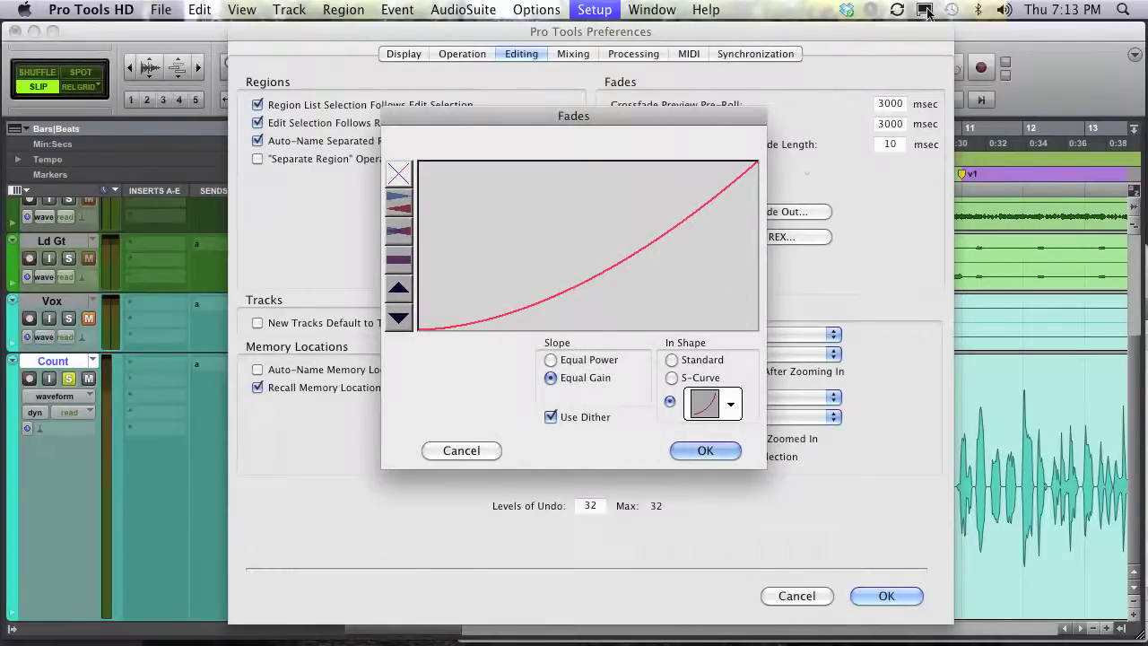
pyautogui.click(705, 401)
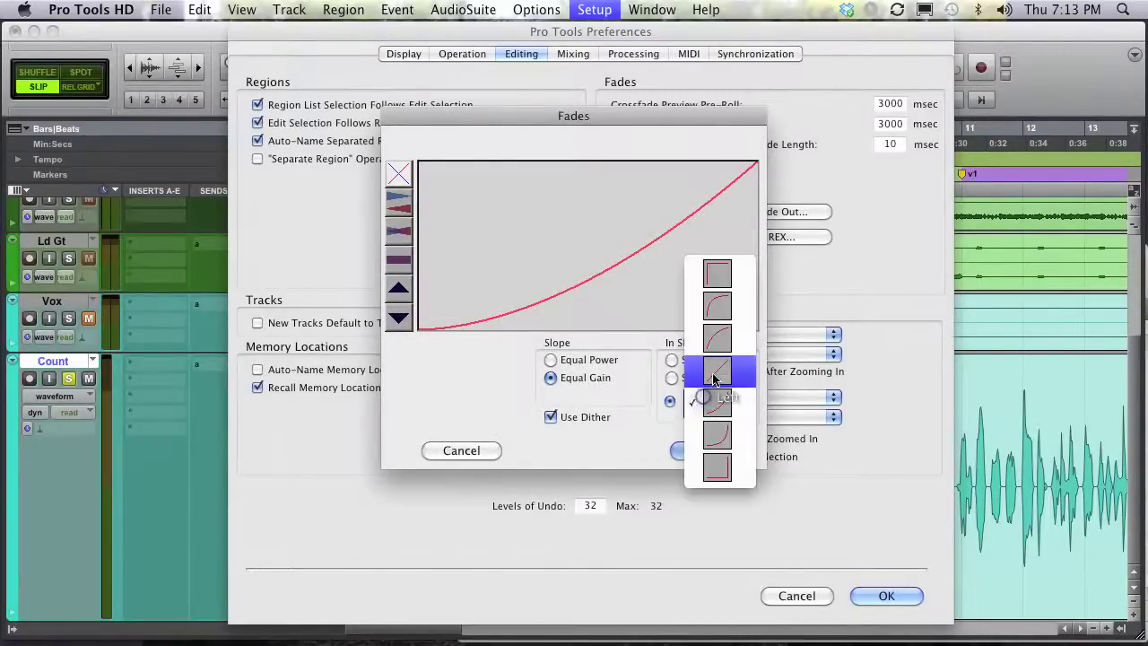
pyautogui.click(717, 368)
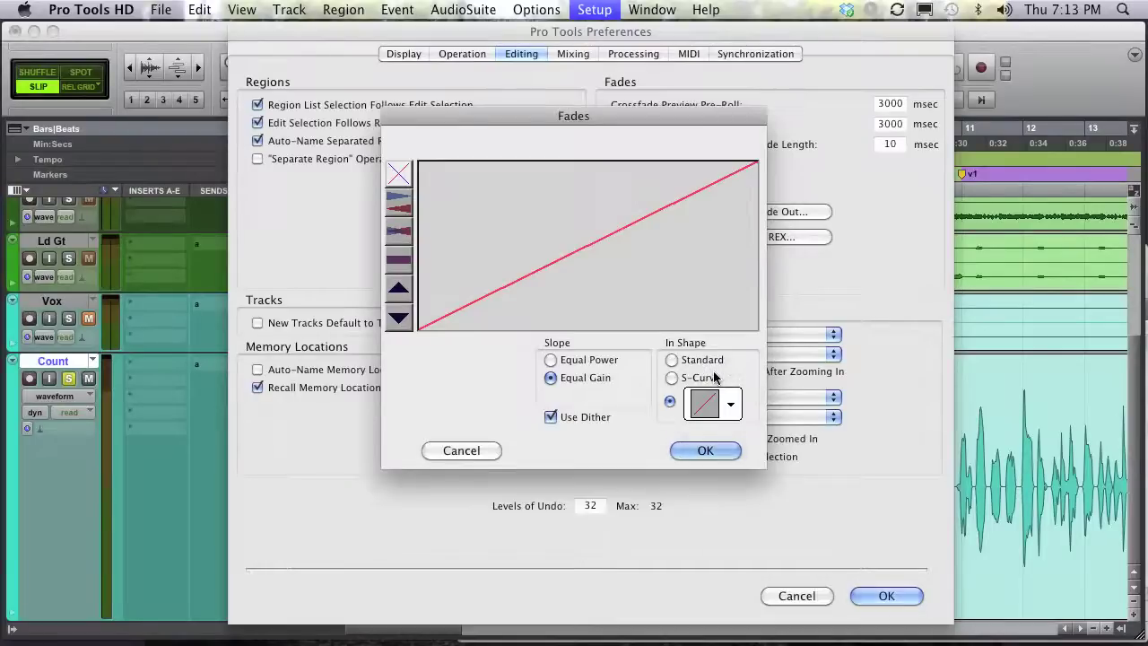
pyautogui.click(713, 407)
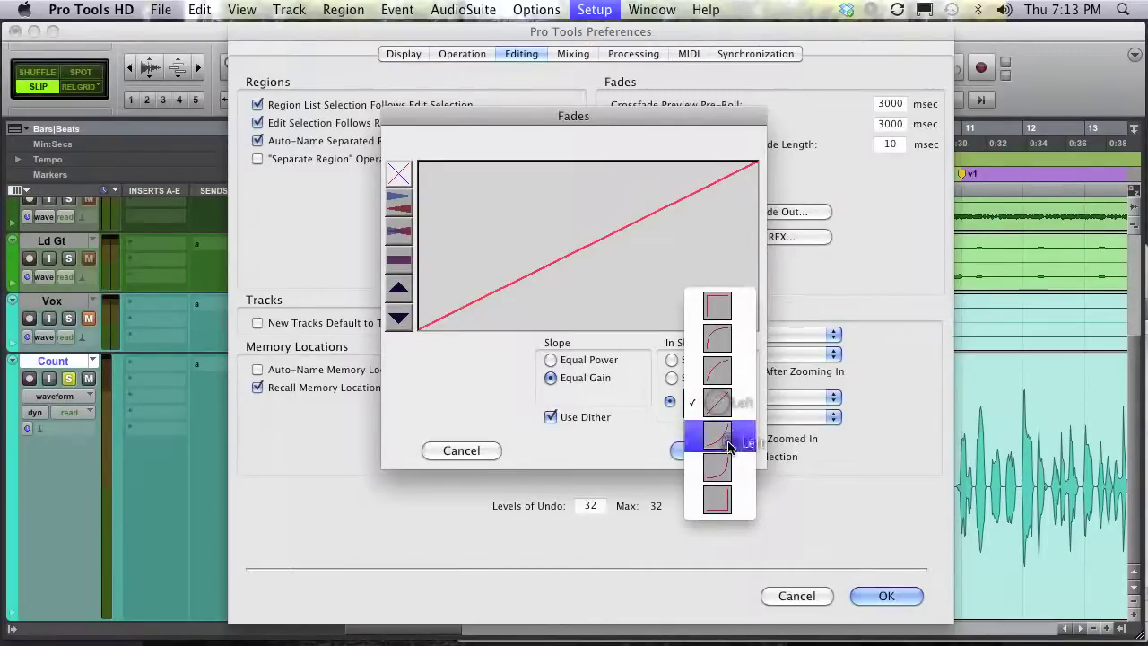
pyautogui.click(724, 439)
pyautogui.click(715, 446)
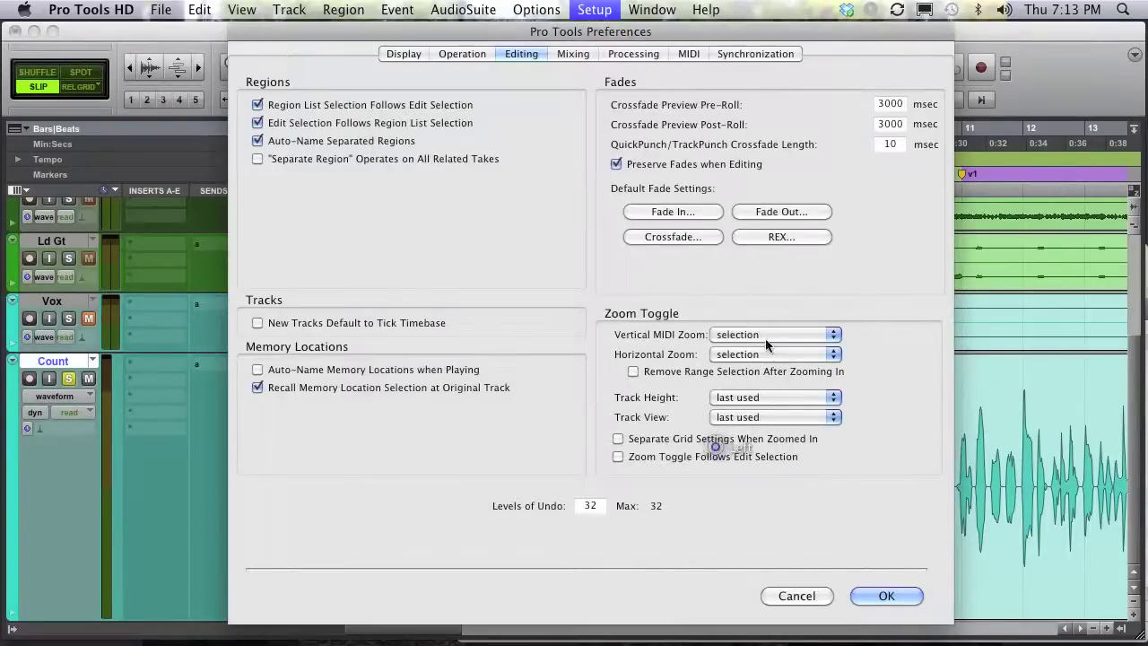
# - Try a linear shape for the default fade-out and set it back to the gentle falling curve
pyautogui.click(778, 217)
pyautogui.click(470, 403)
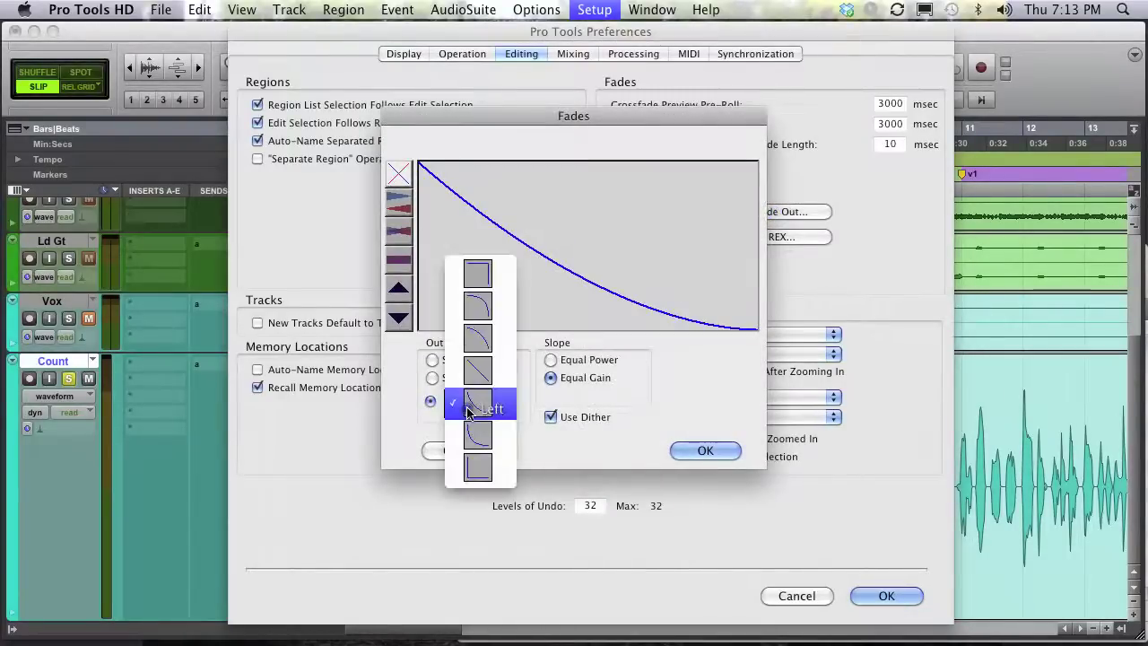
pyautogui.click(477, 370)
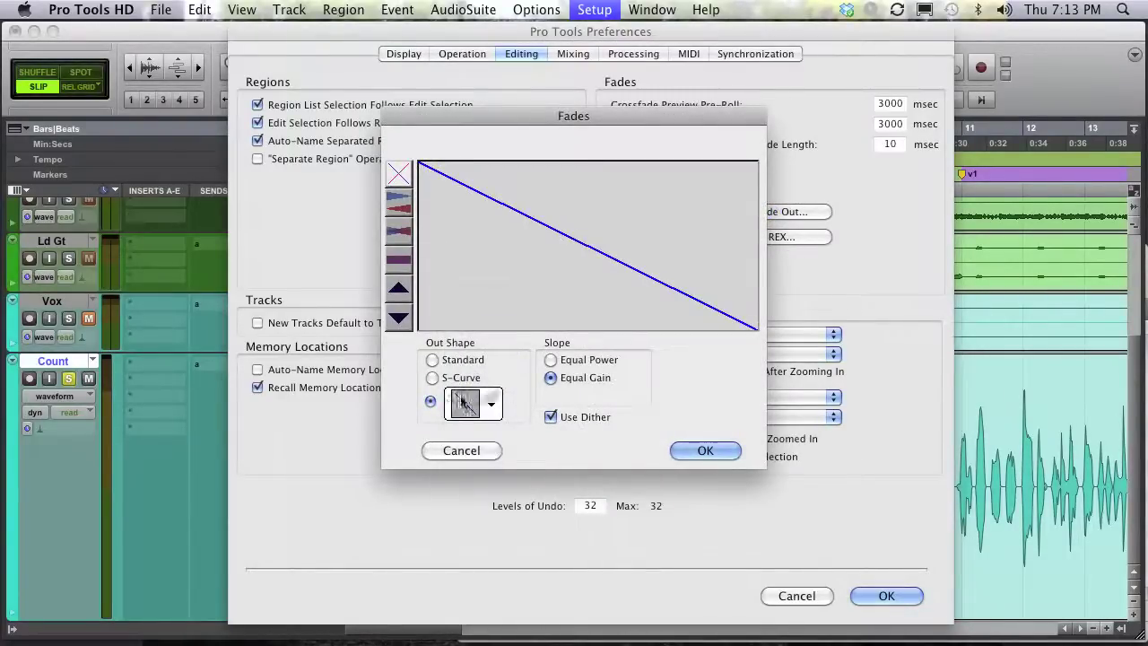
pyautogui.click(463, 402)
pyautogui.click(474, 439)
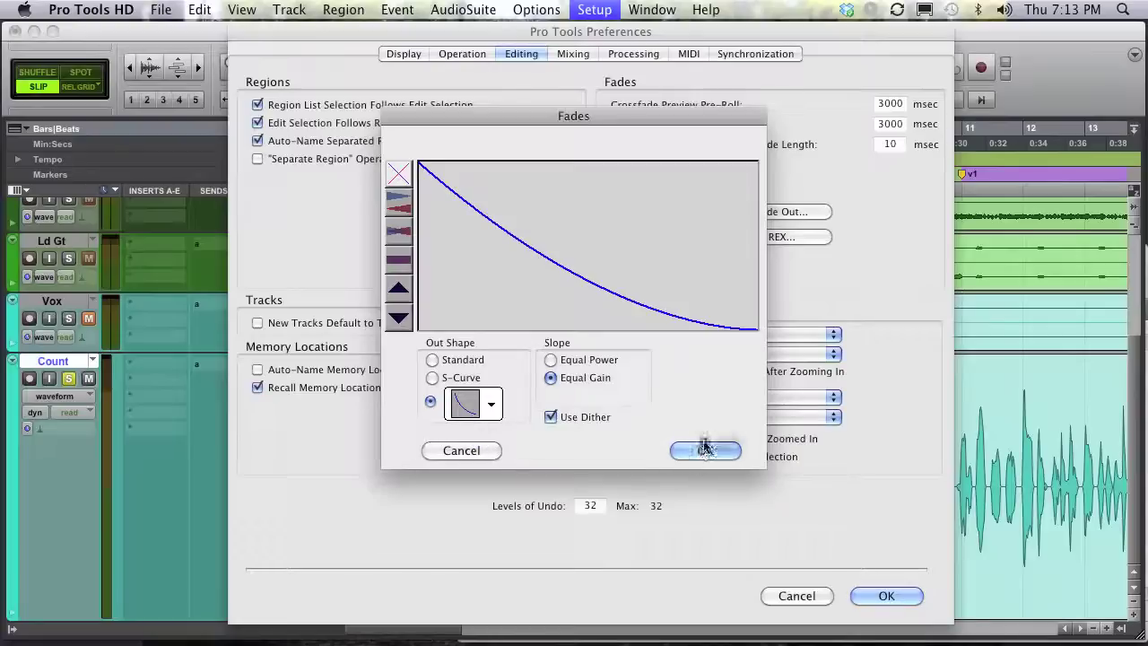
pyautogui.click(705, 449)
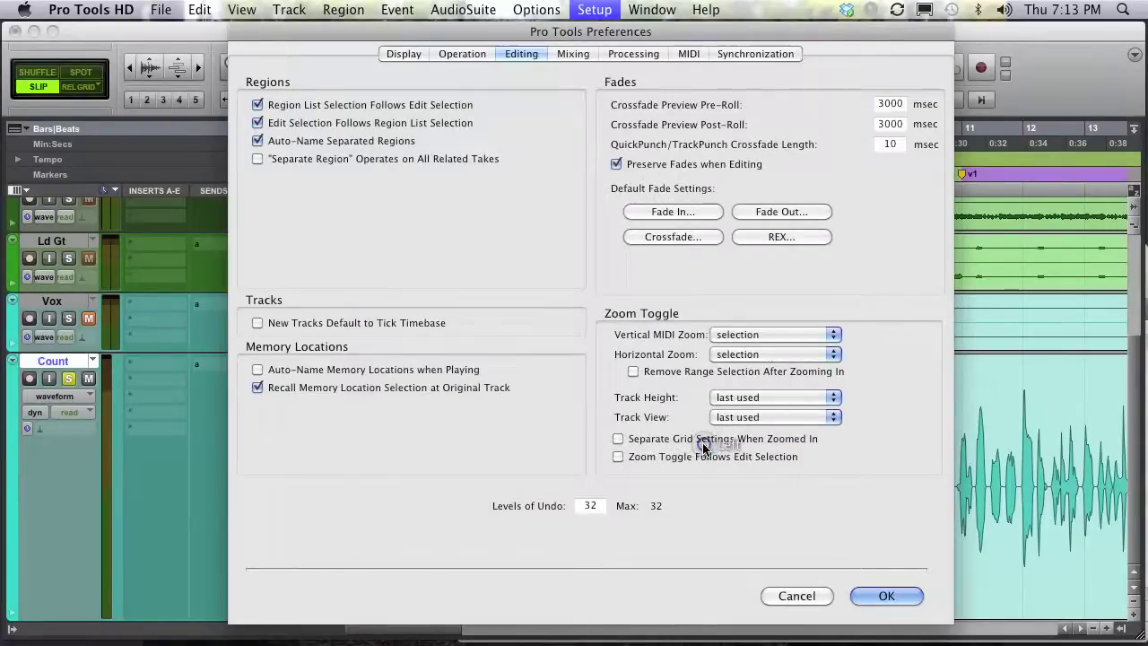
# - Try an Equal Power link for the default crossfade, set the link back to None with a linear out shape, and accept the preferences
pyautogui.click(674, 237)
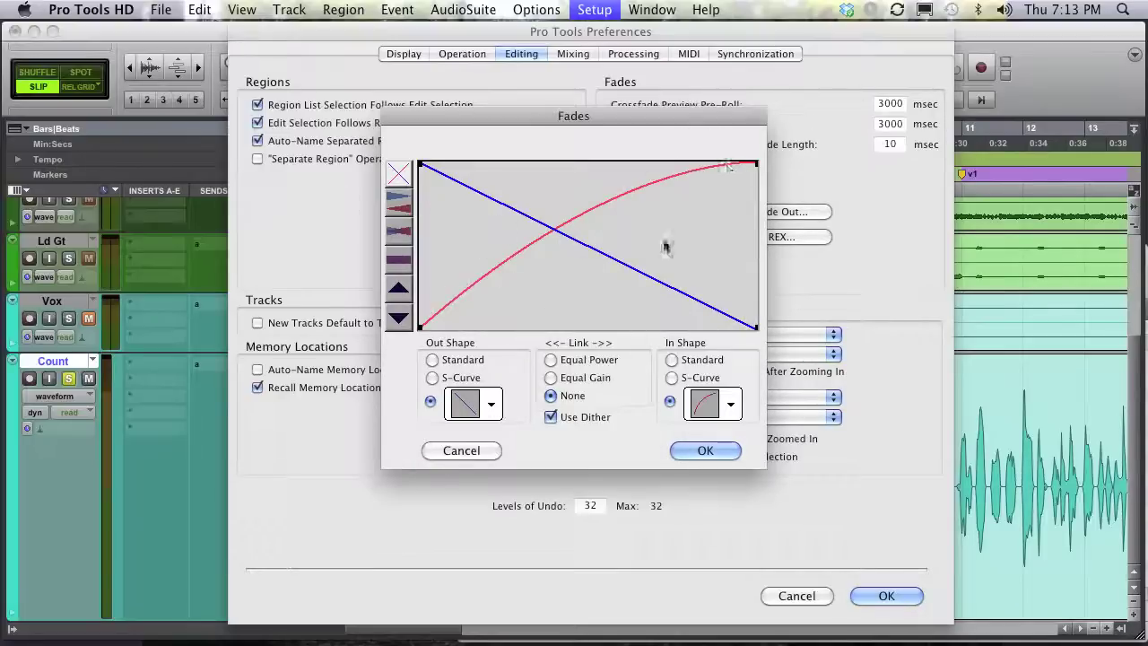
pyautogui.click(580, 363)
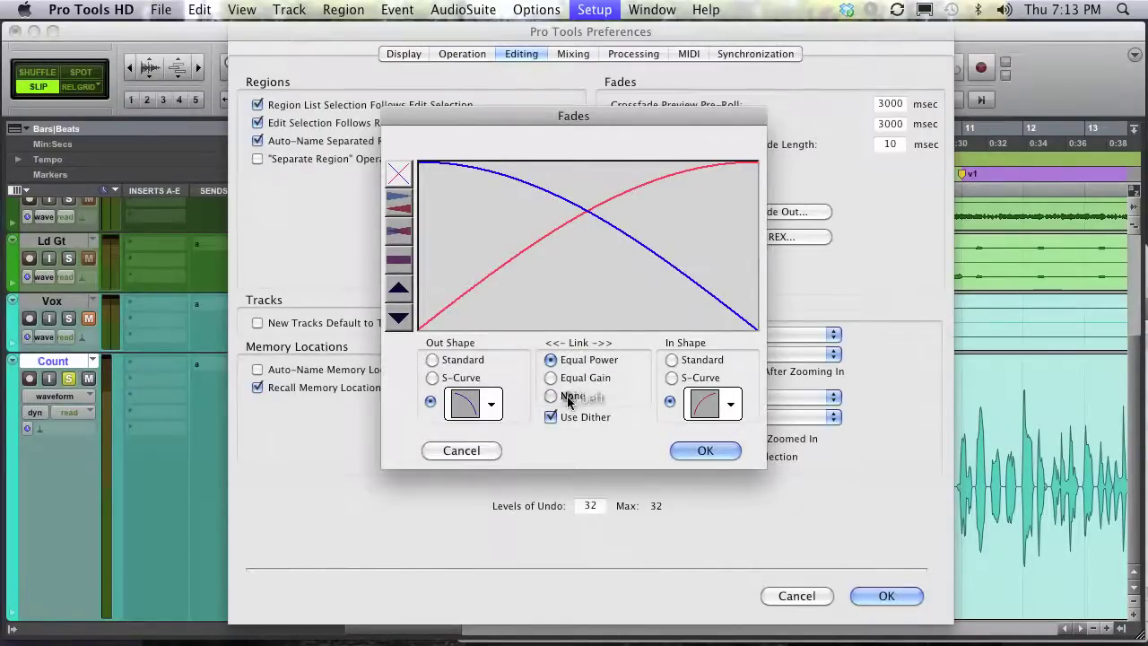
pyautogui.click(568, 400)
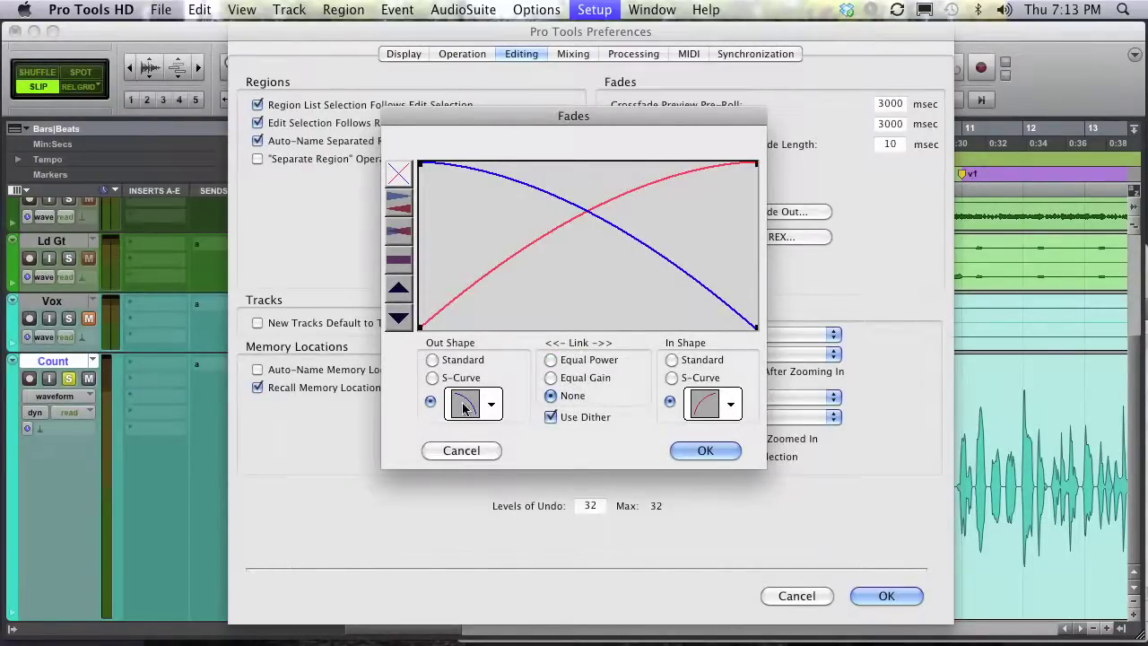
pyautogui.click(463, 408)
pyautogui.click(472, 435)
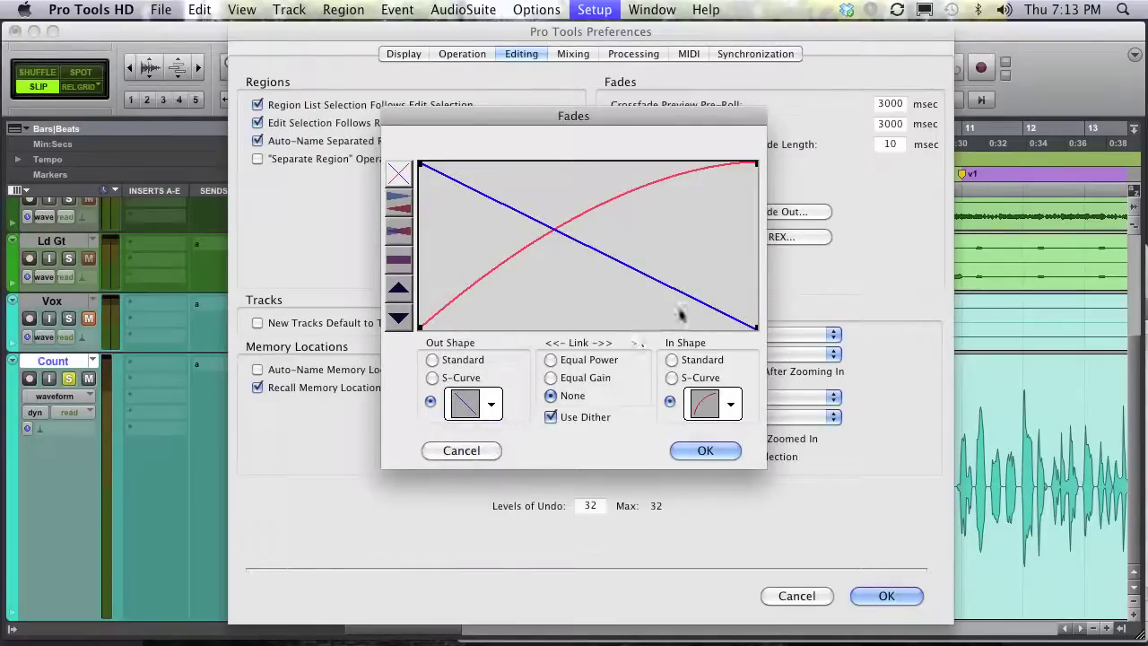
pyautogui.click(726, 453)
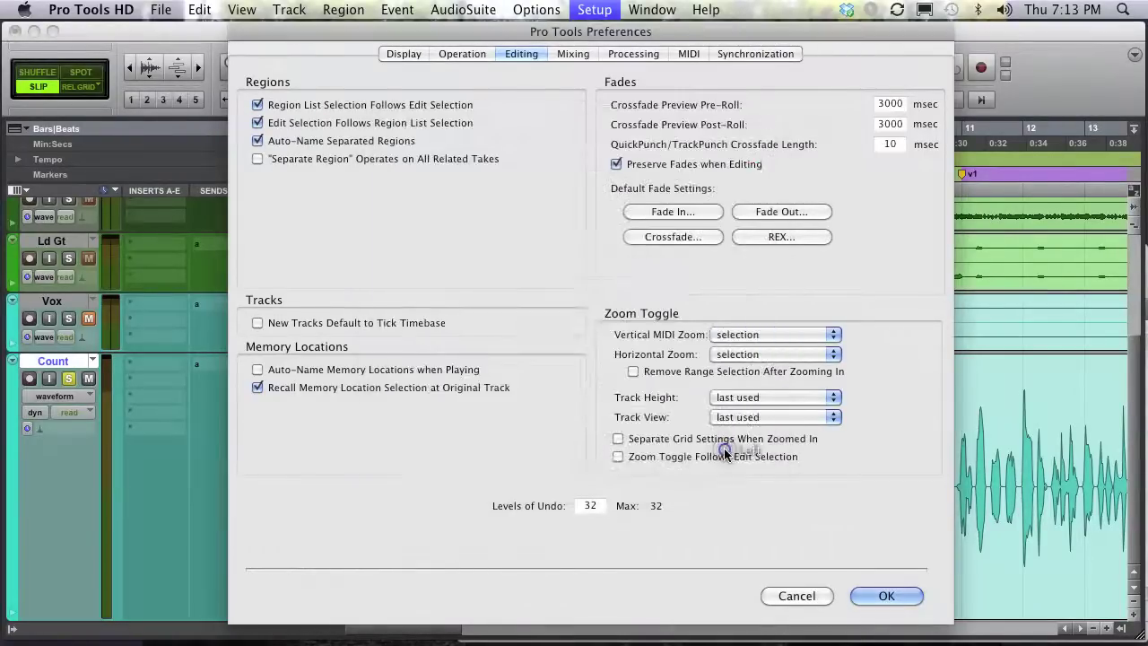
pyautogui.click(884, 595)
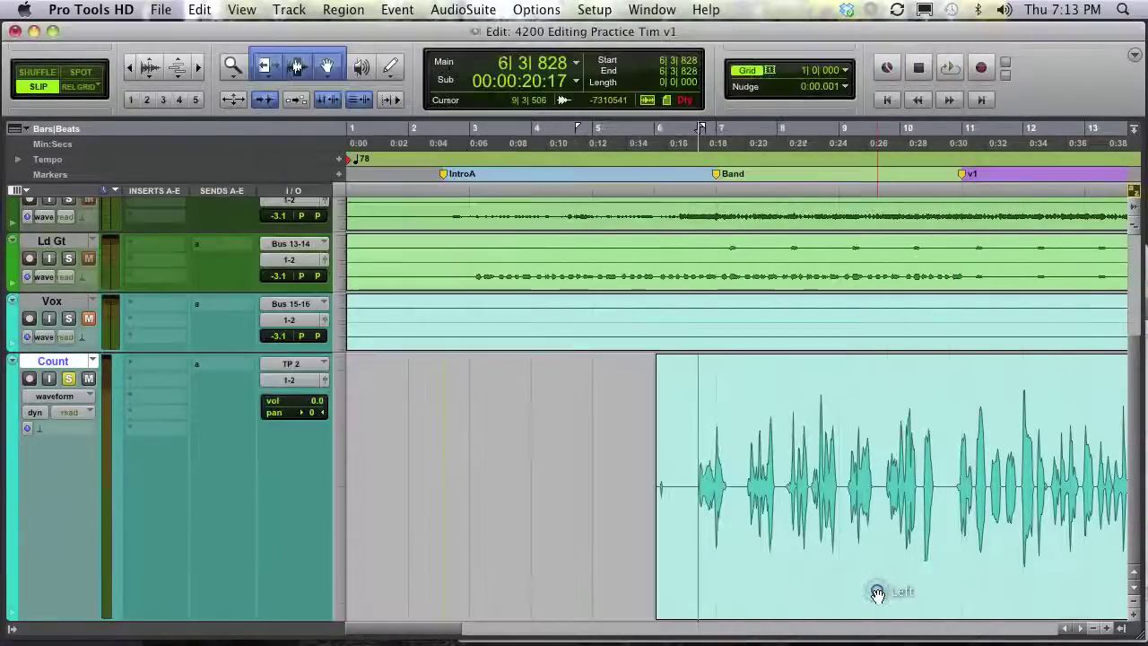
# - Trim the start of Count's region to 6|3|660, just before the first phrase
pyautogui.click(690, 453)
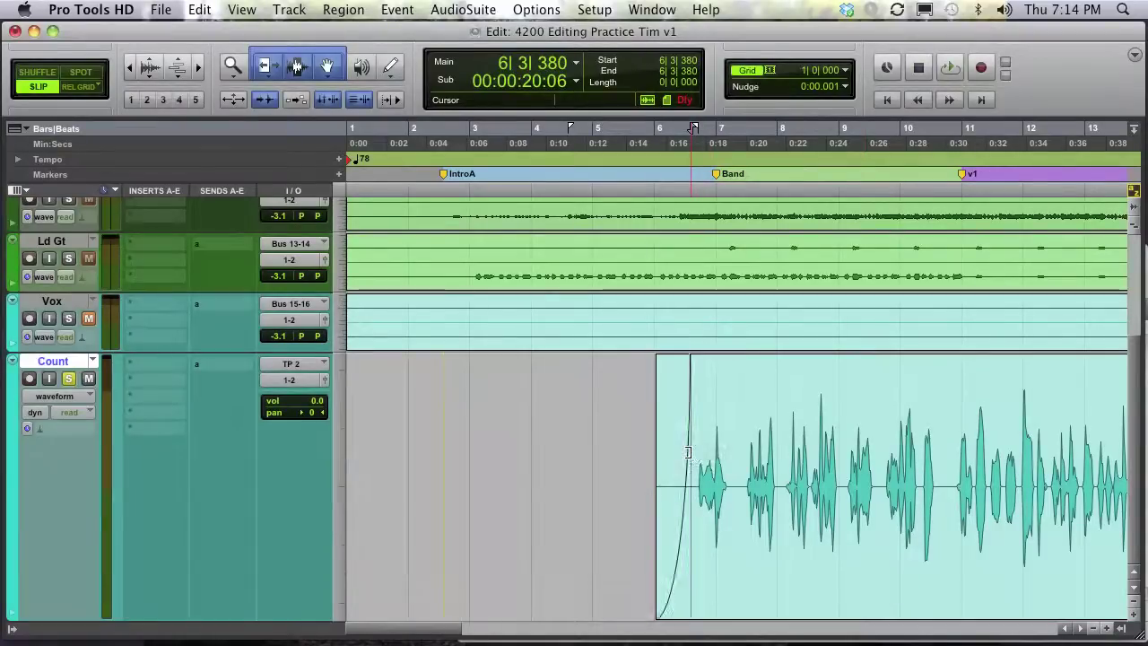
pyautogui.click(695, 453)
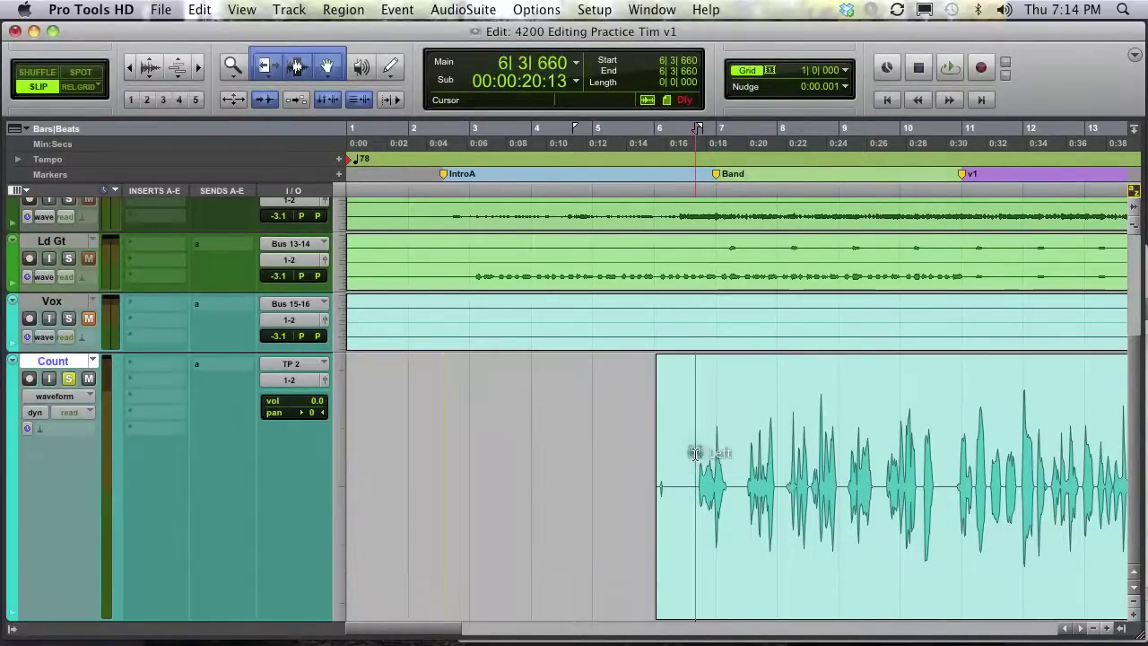
pyautogui.press('a')
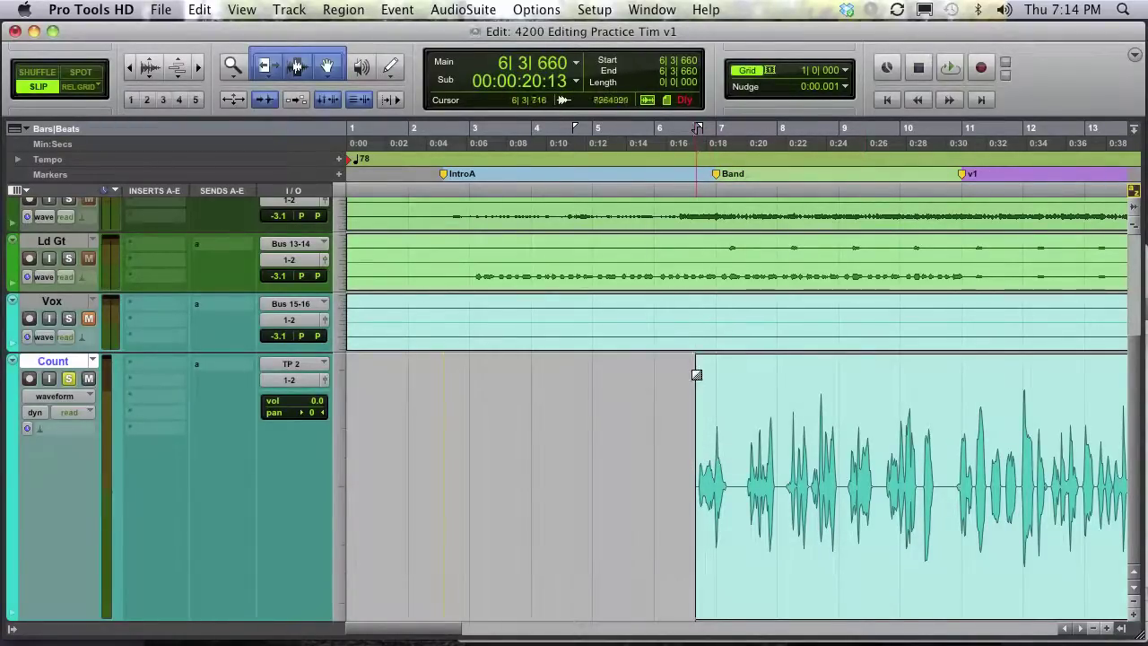
# - Add a short fade-in up to 6|3|772 at the start of Count's region and a fade-out from 14|4|951 at its end
pyautogui.hscroll(10, 708, 372)
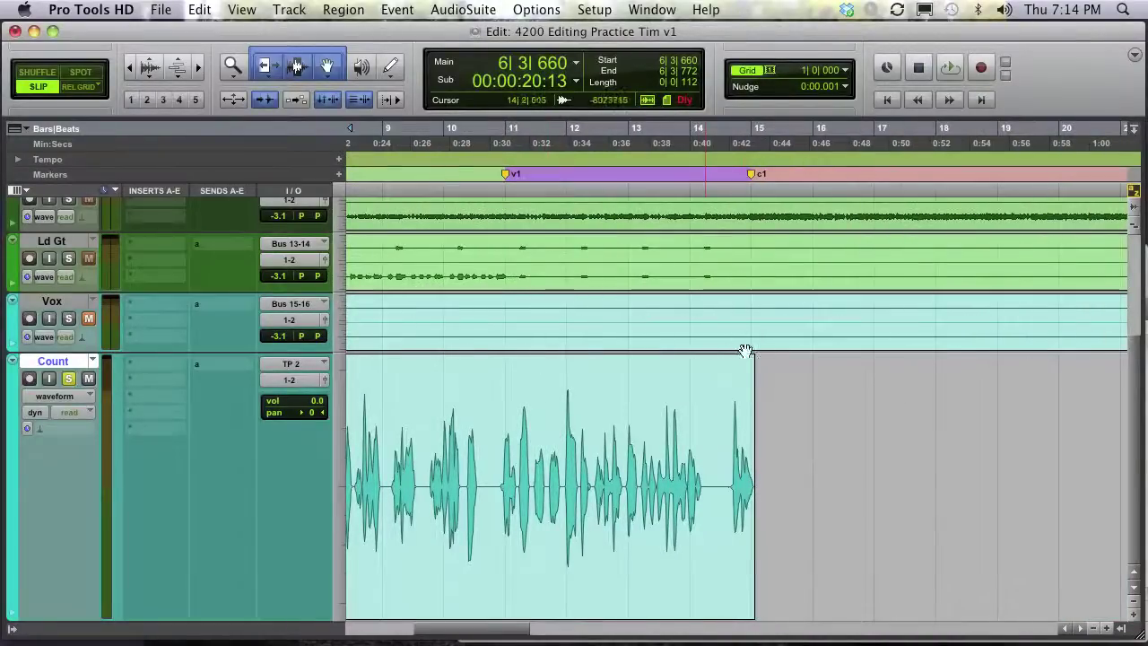
pyautogui.click(749, 358)
pyautogui.hscroll(-10, 771, 368)
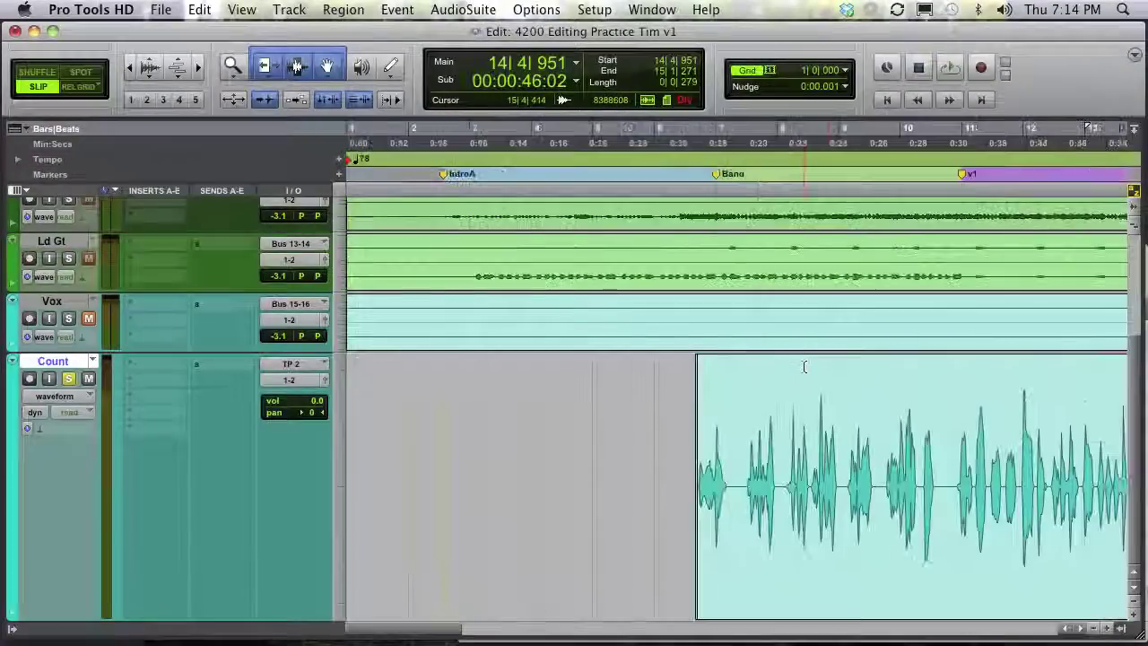
# - Select the whole Count region, take the track out of solo and play the region together with the band
pyautogui.click(825, 555)
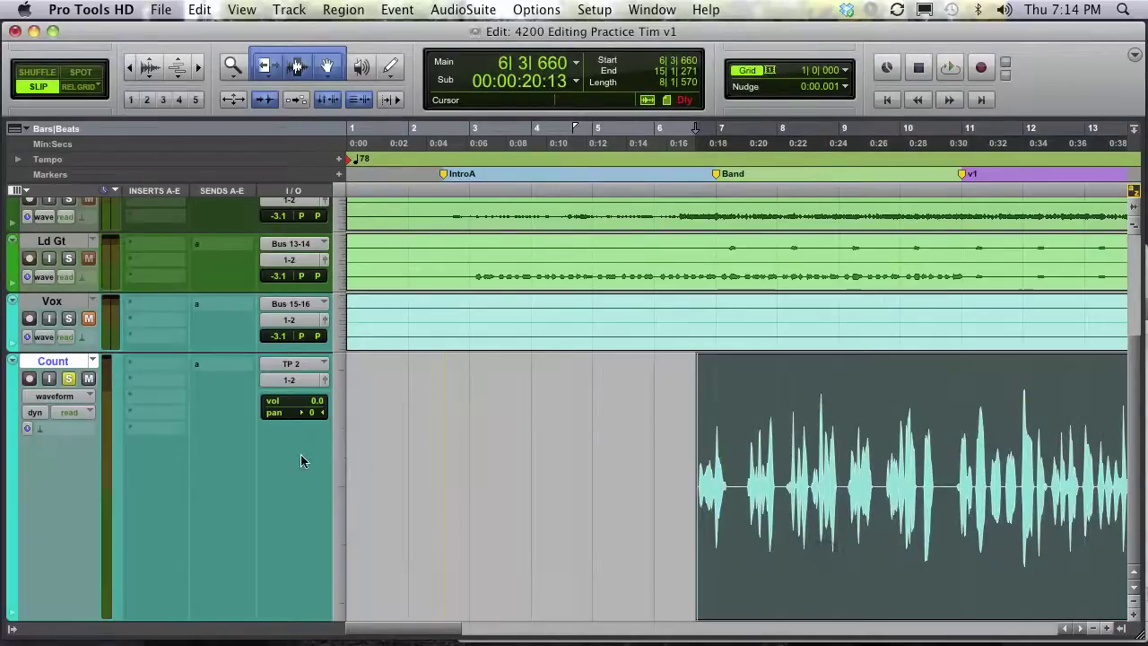
pyautogui.press('space')
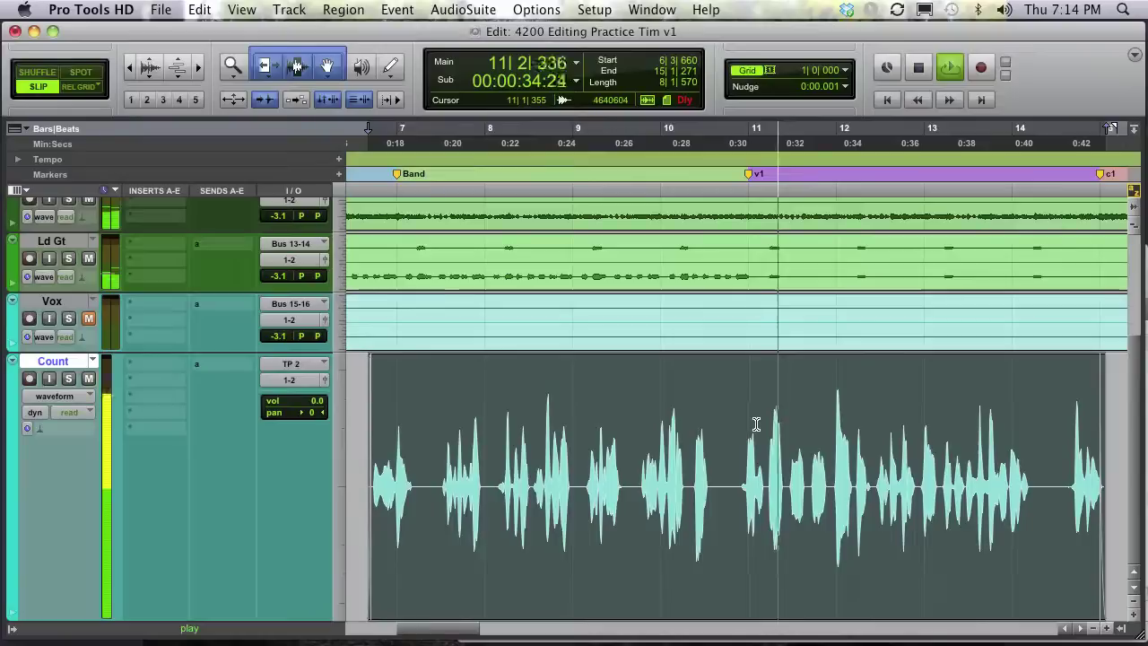
pyautogui.press('super+bracketleft')
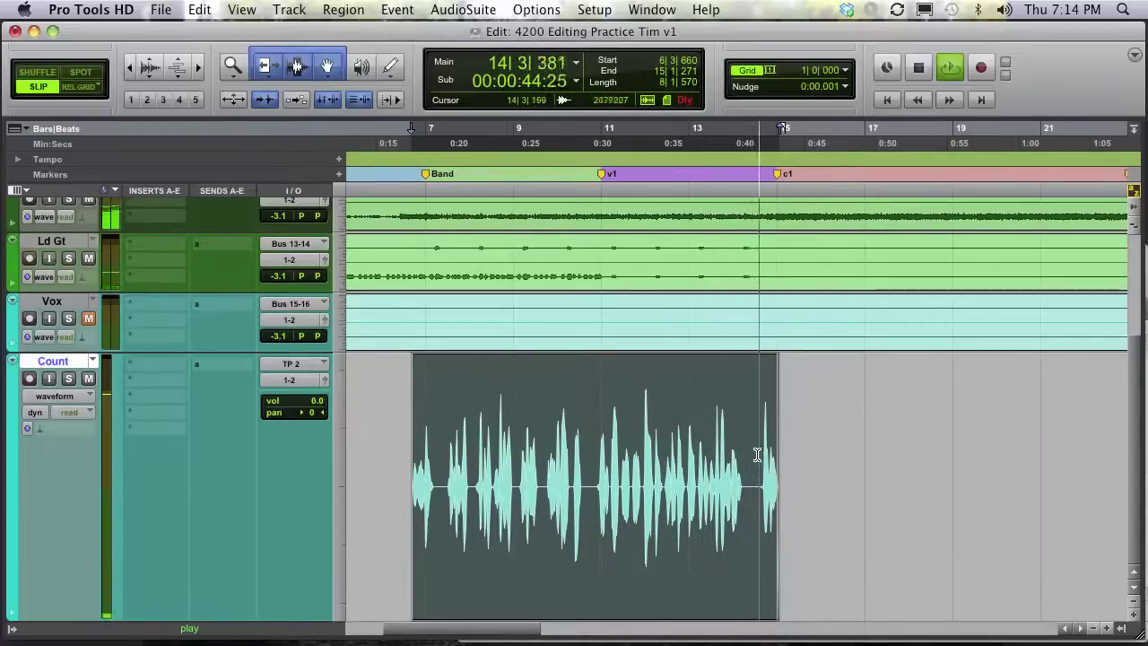
pyautogui.press('space')
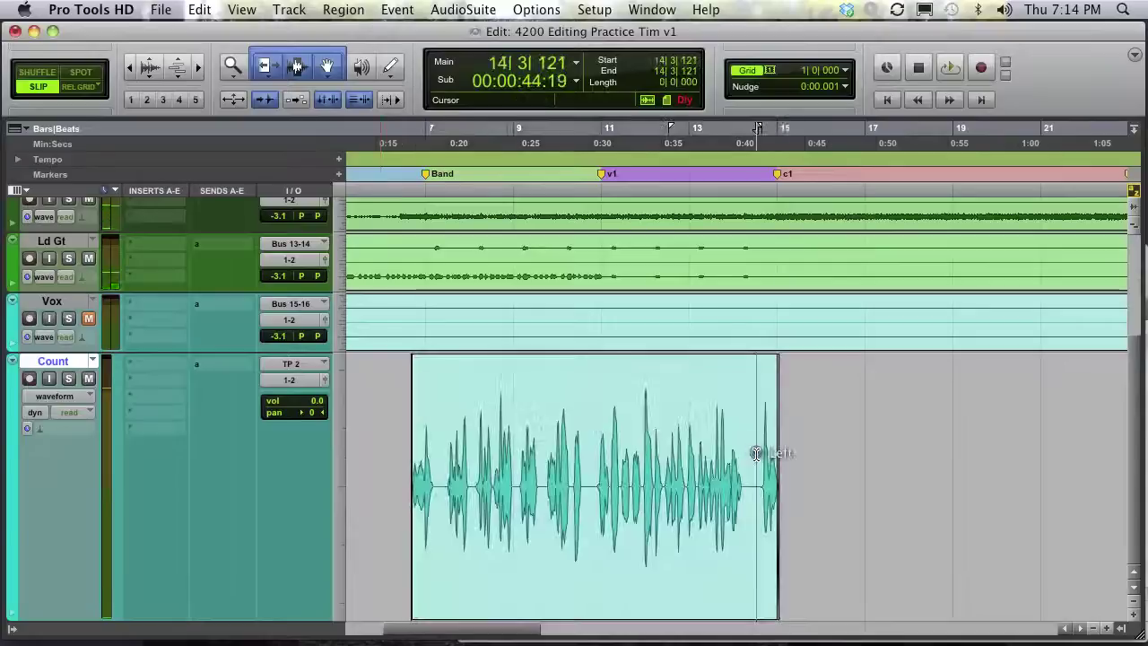
# - Save the session and select Count's phrases between the two longer silences, from 10|4|179 to 14|2|062
pyautogui.click(756, 453)
pyautogui.press('super+s')
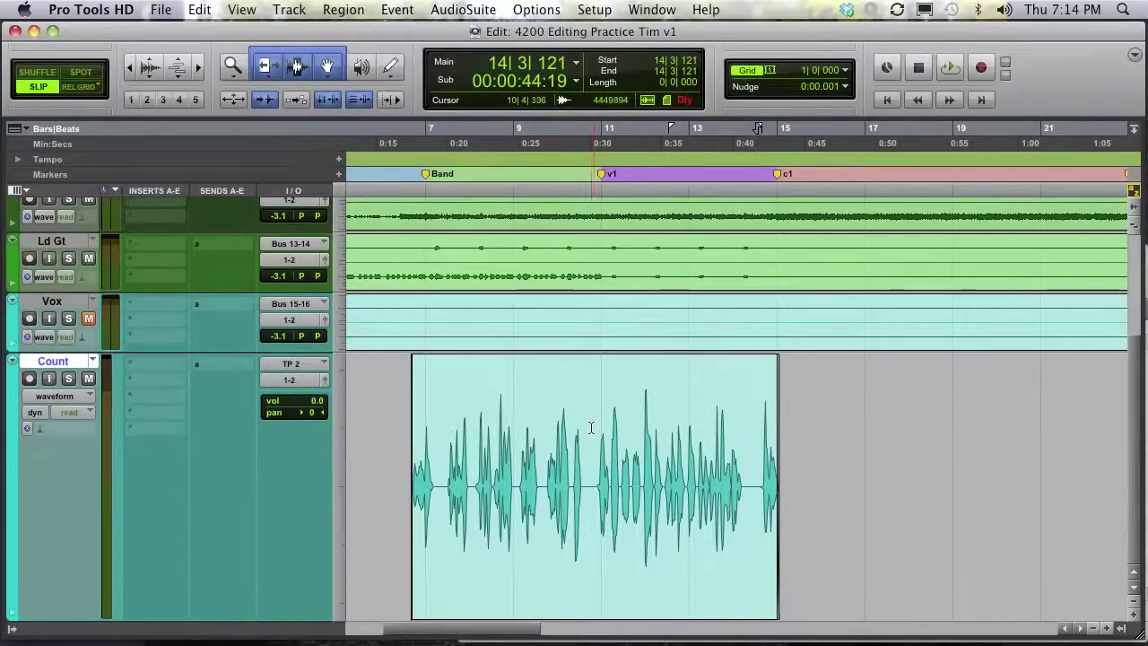
pyautogui.moveTo(591, 428); pyautogui.dragTo(743, 428)
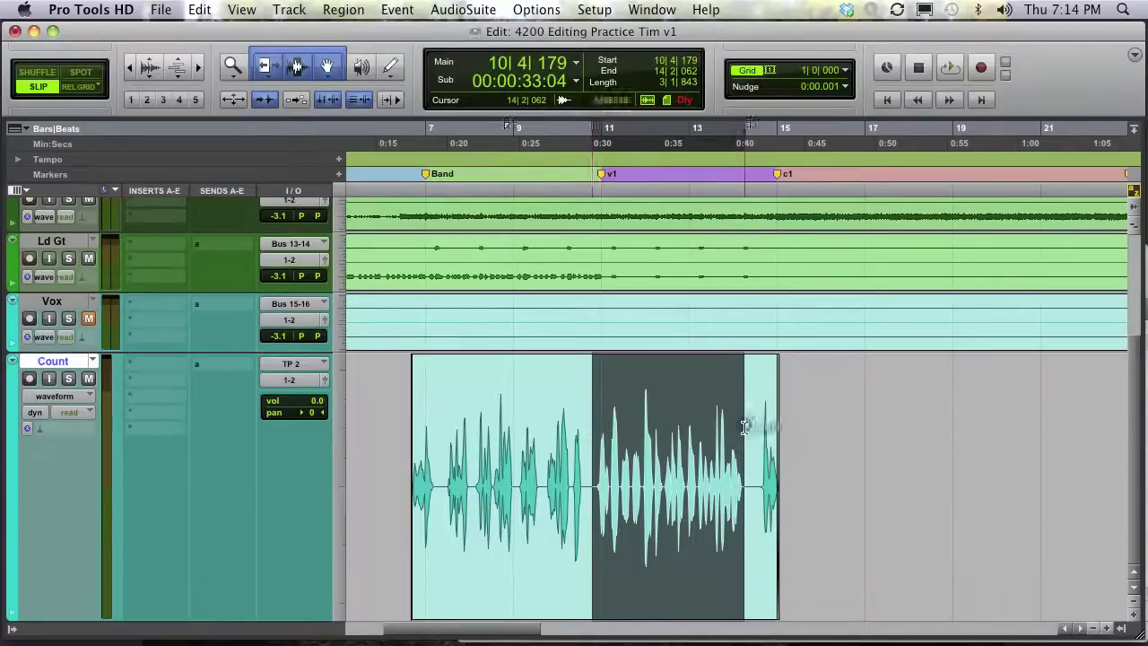
# - Play Count with the band from 10|4|571, in the silence just before v1
pyautogui.click(593, 459)
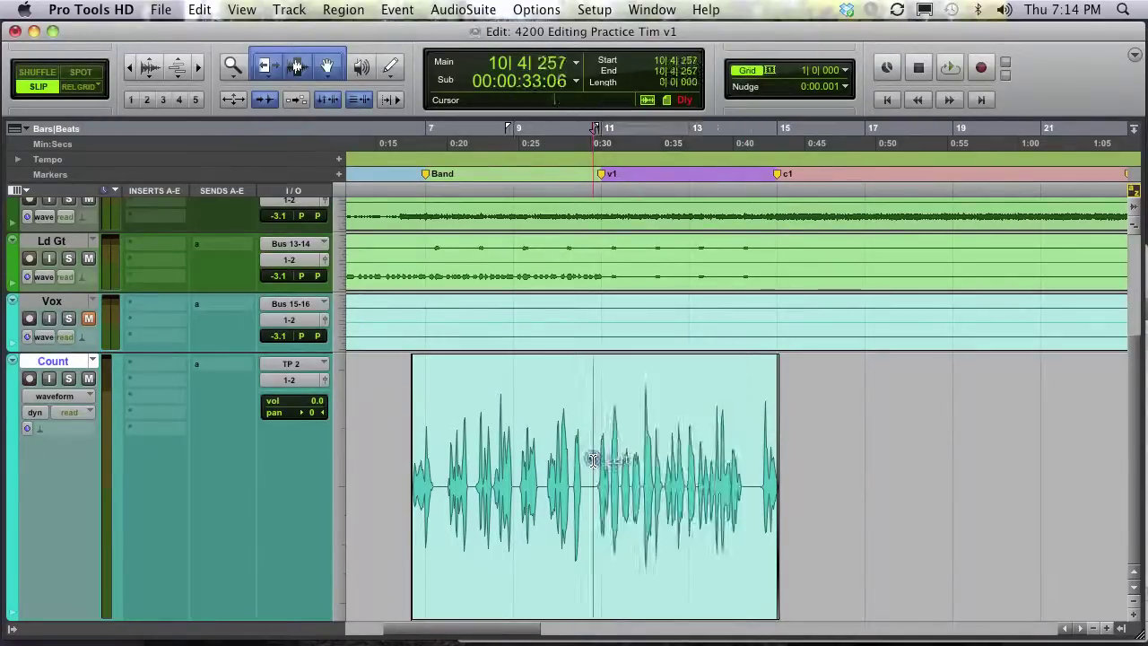
pyautogui.scroll(3, 594, 459)
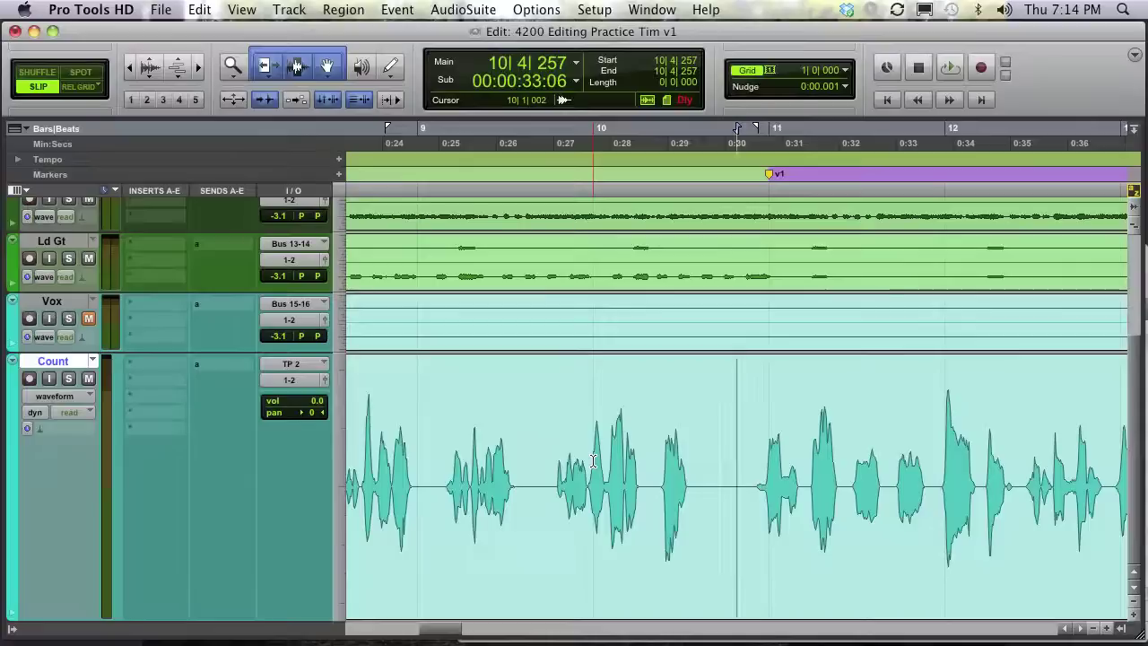
pyautogui.hscroll(10, 593, 460)
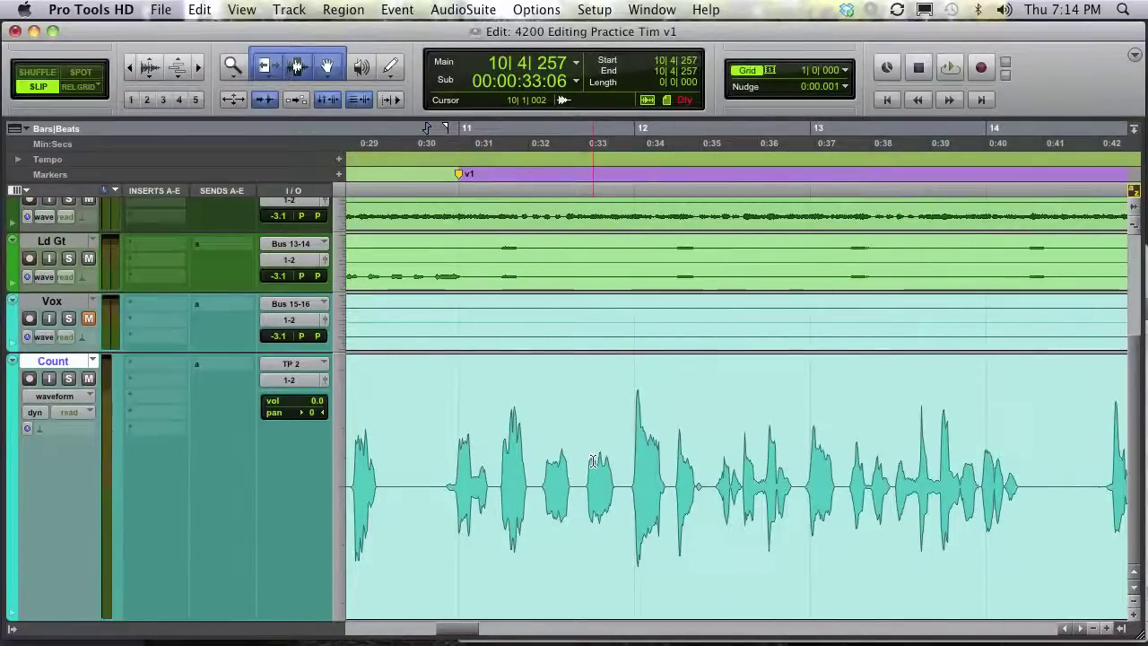
pyautogui.scroll(-1, 593, 460)
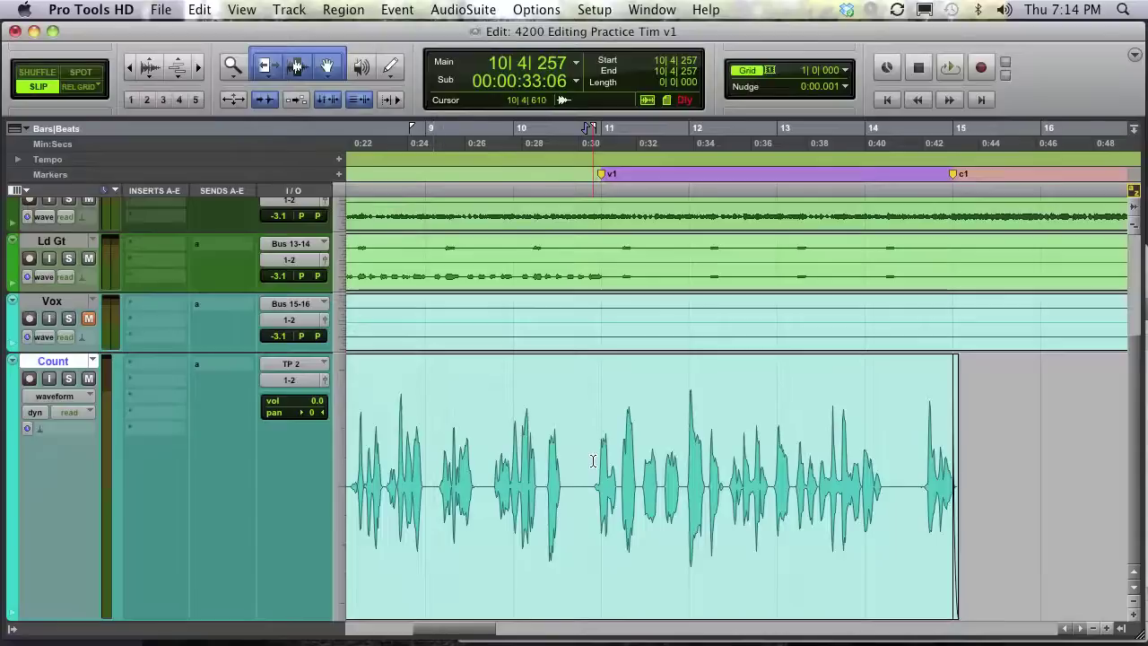
pyautogui.click(593, 460)
pyautogui.click(590, 460)
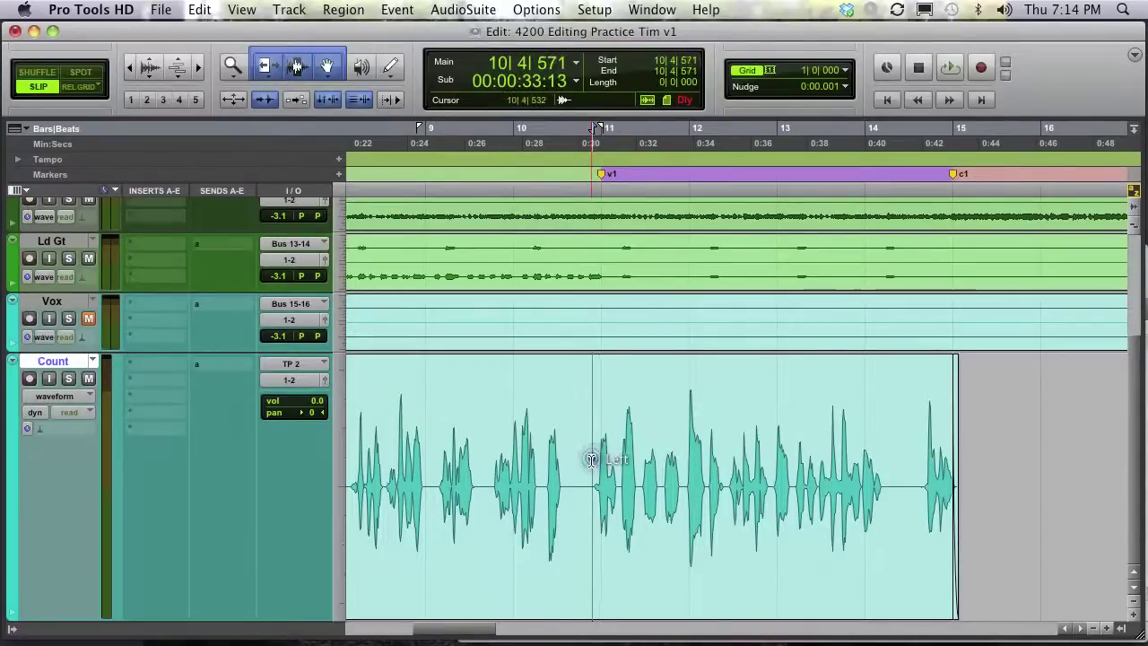
pyautogui.press('space')
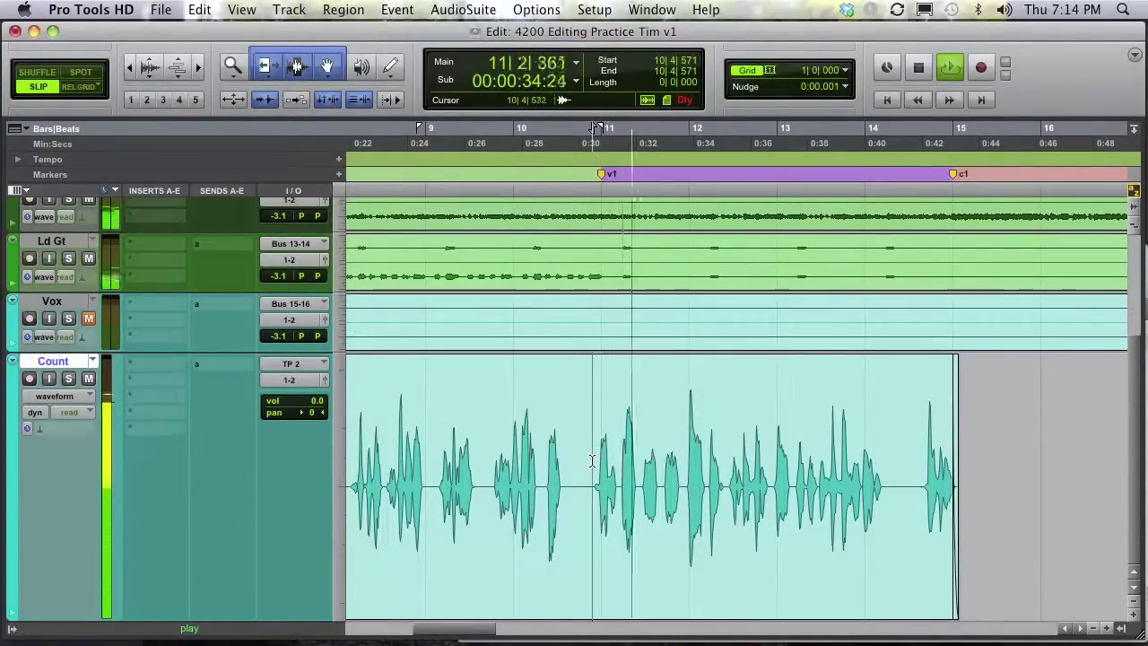
pyautogui.press('space')
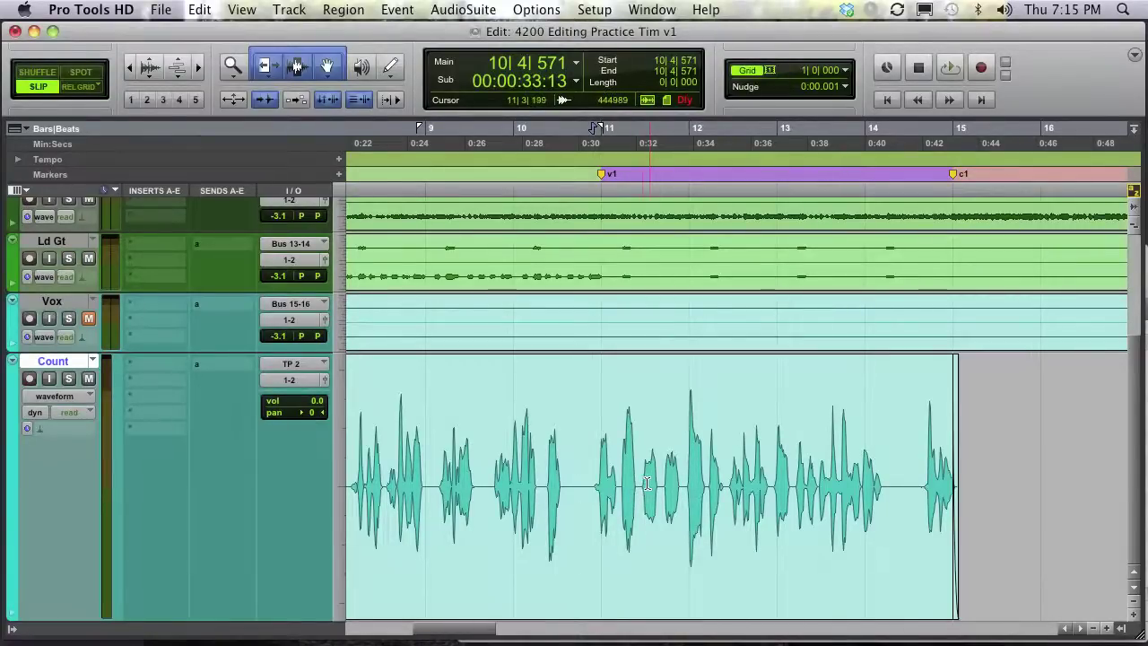
# - Play Count with the band from 11|2|767, between two counts in v1
pyautogui.click(640, 484)
pyautogui.press('space')
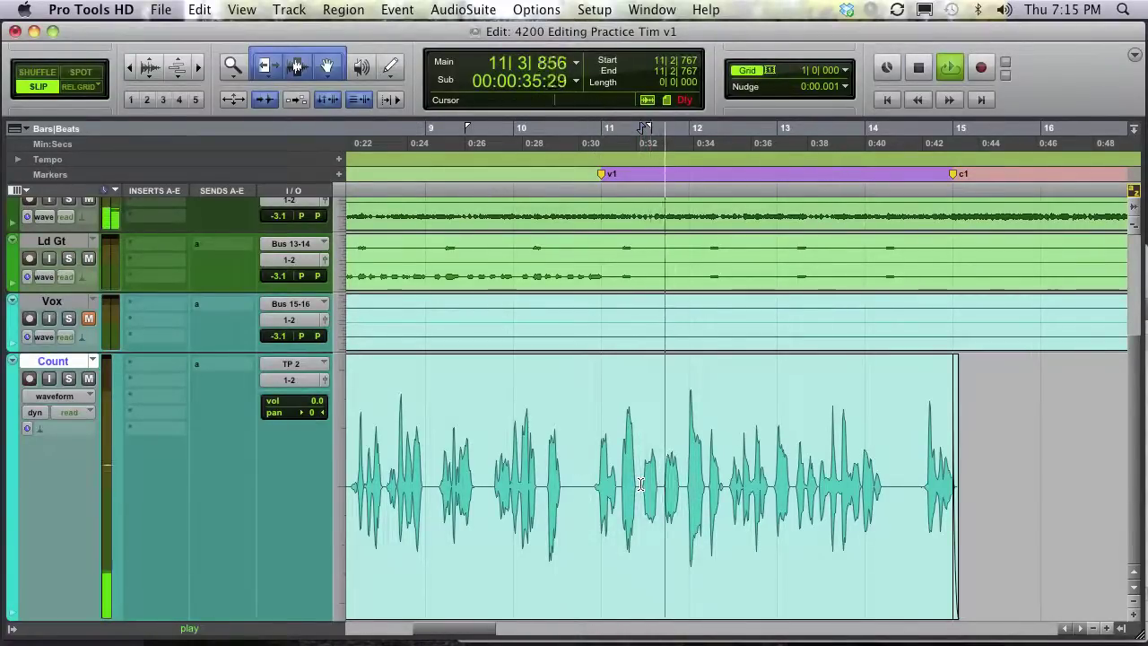
pyautogui.press('space')
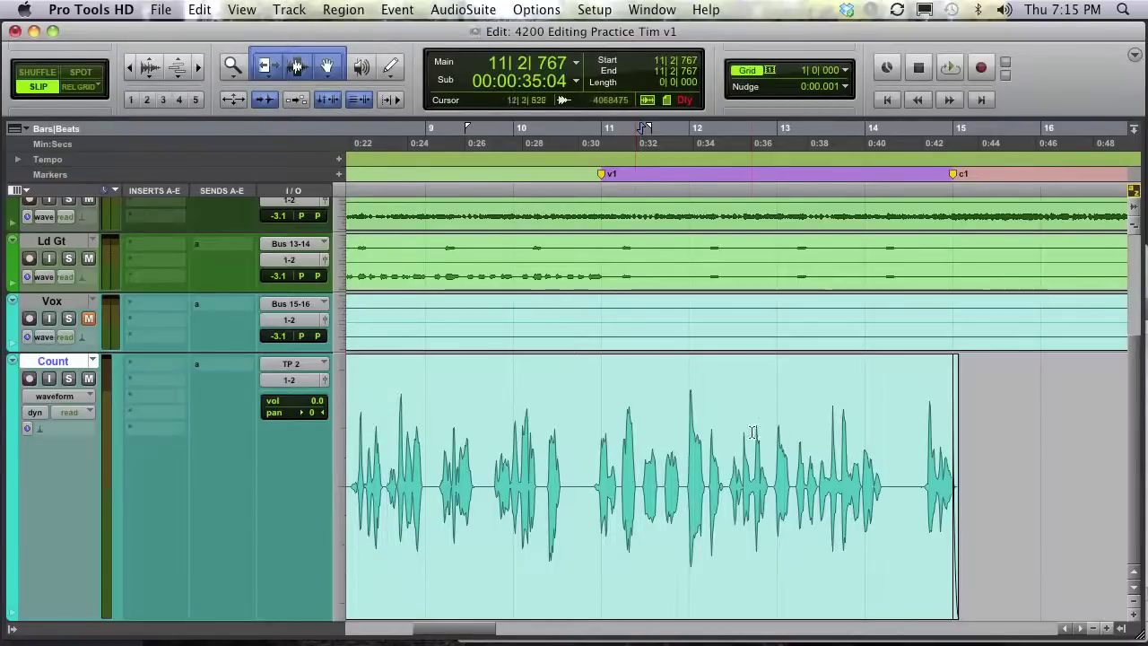
# - Open the view display options
pyautogui.click(242, 9)
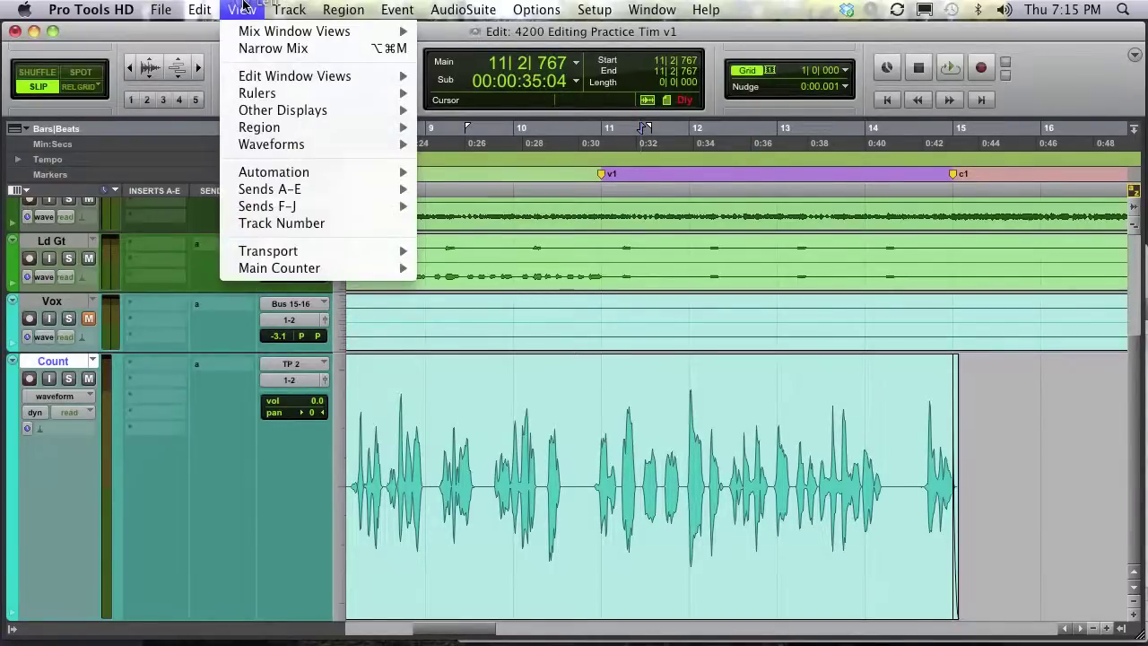
# - Turn on the display of region names in the Edit window
pyautogui.moveTo(283, 127)
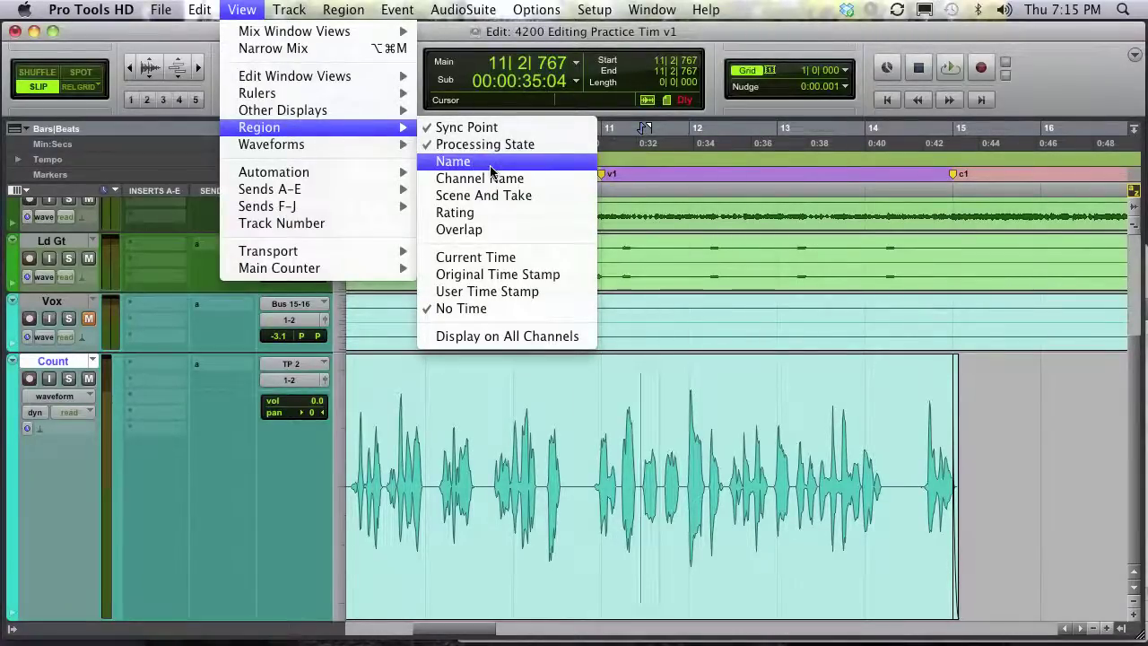
pyautogui.click(238, 10)
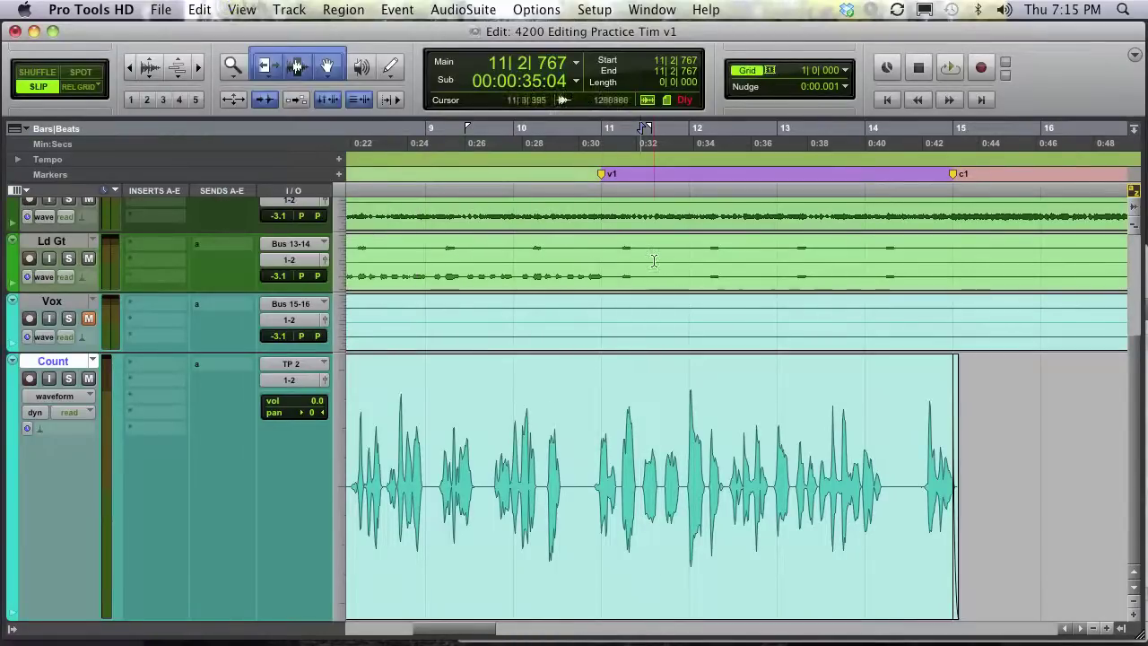
pyautogui.press('super+bracketleft')
pyautogui.press('super+bracketleft')
pyautogui.press('super+bracketleft')
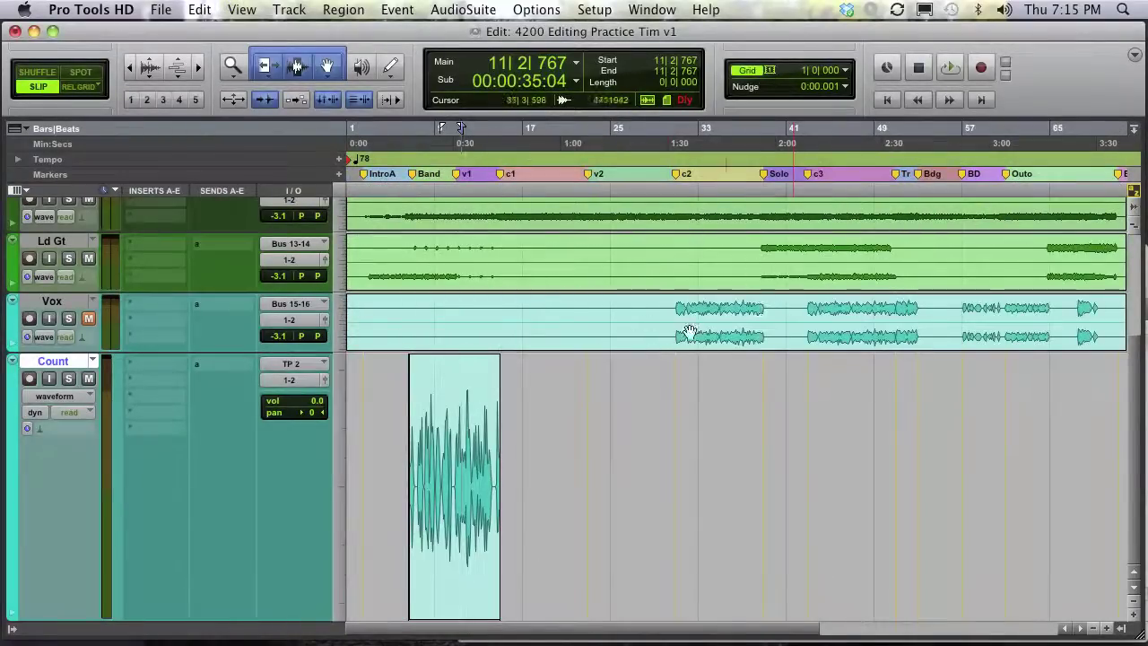
pyautogui.press('super+bracketright')
pyautogui.press('super+bracketright')
pyautogui.press('super+bracketright')
pyautogui.press('super+bracketright')
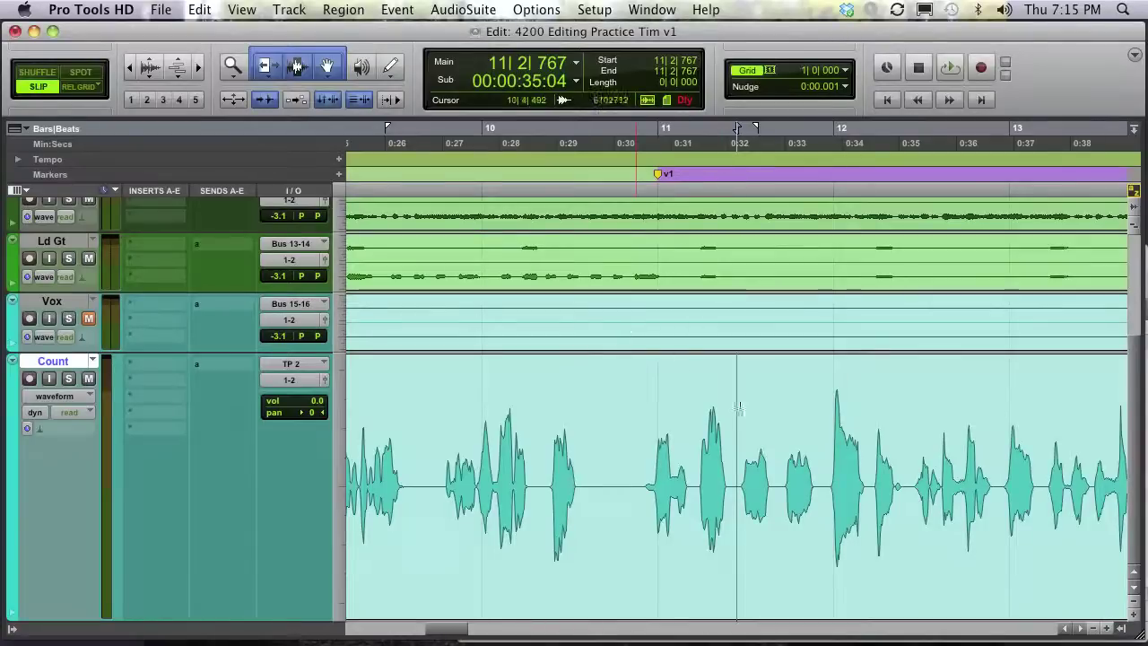
pyautogui.click(242, 9)
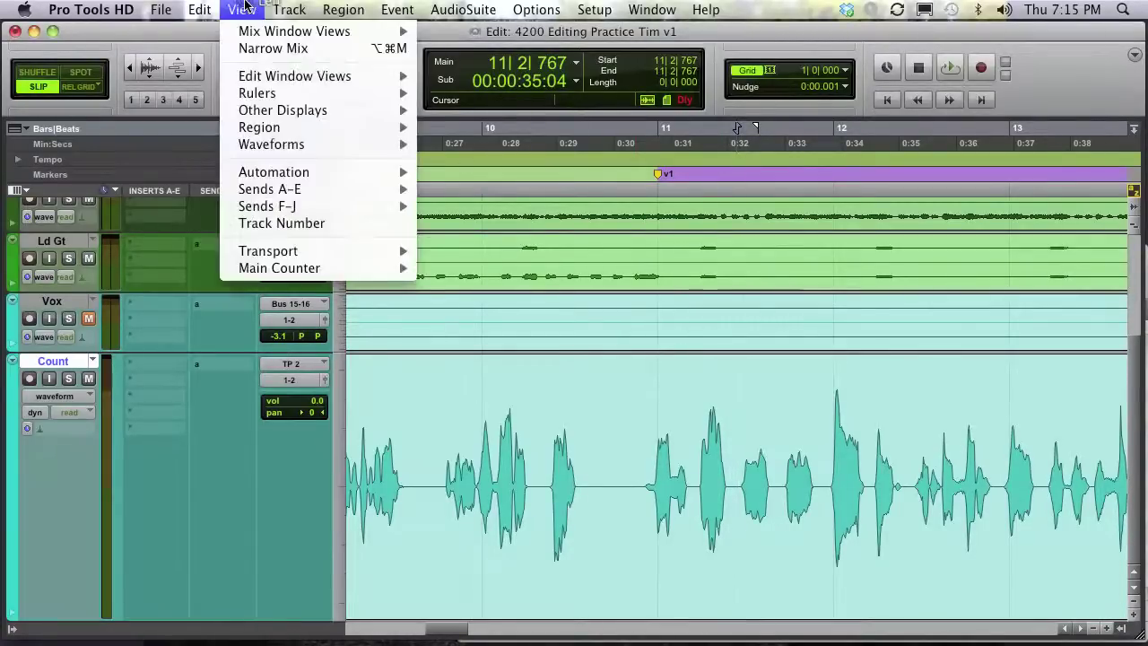
pyautogui.moveTo(308, 125)
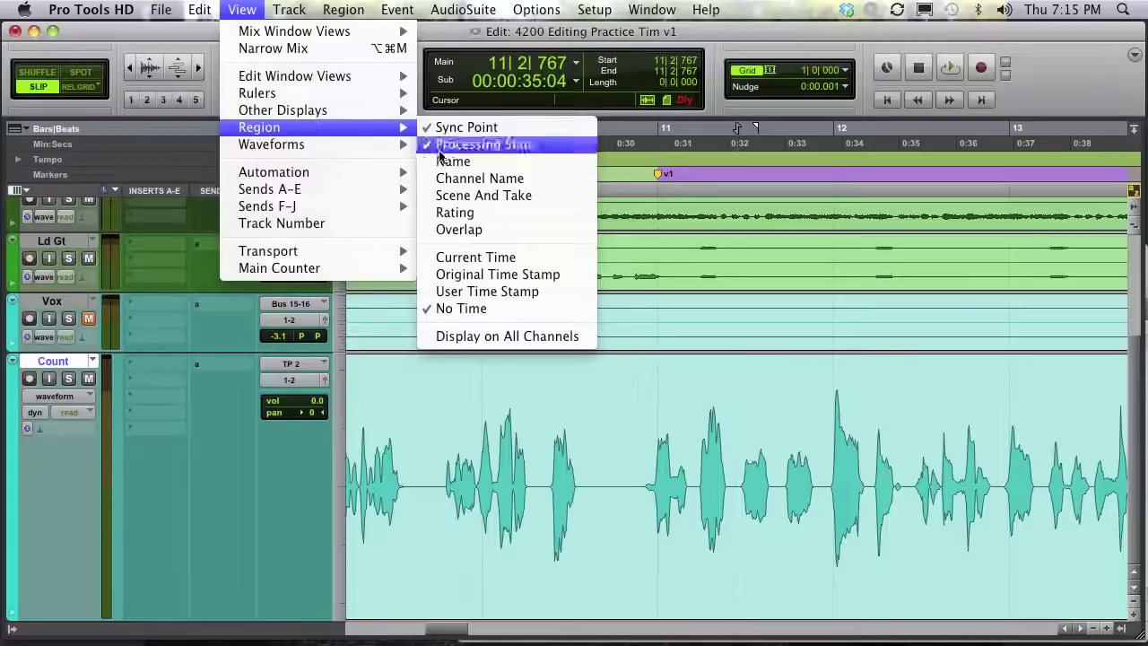
pyautogui.click(443, 161)
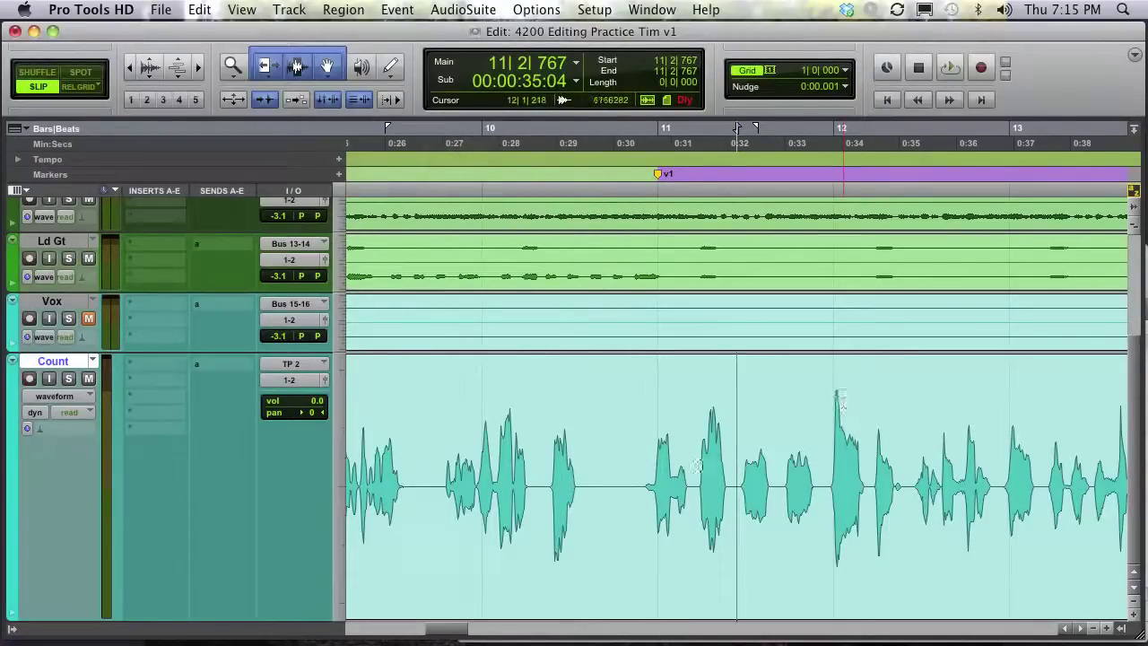
# - Separate the Count track's first four verse 1 words into regions at 10|4|453, 11|1|786, 11|2|747, 11|3|630 and 11|4|649
pyautogui.moveTo(644, 468); pyautogui.dragTo(692, 466)
pyautogui.press('super+e')
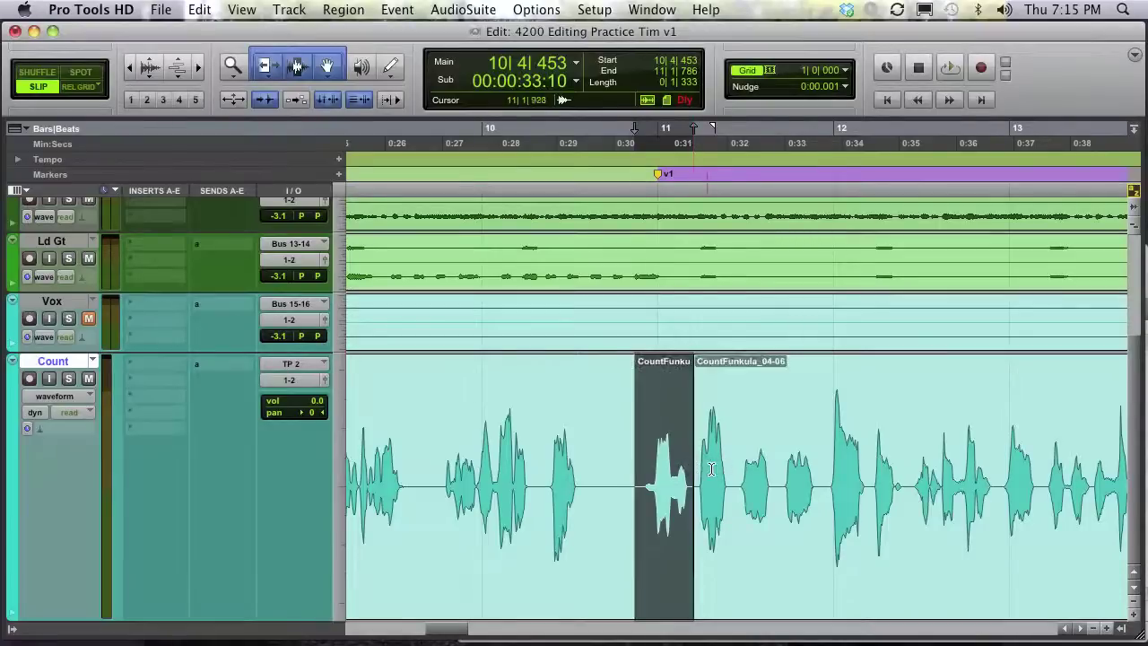
pyautogui.click(735, 465)
pyautogui.press('super+e')
pyautogui.click(774, 465)
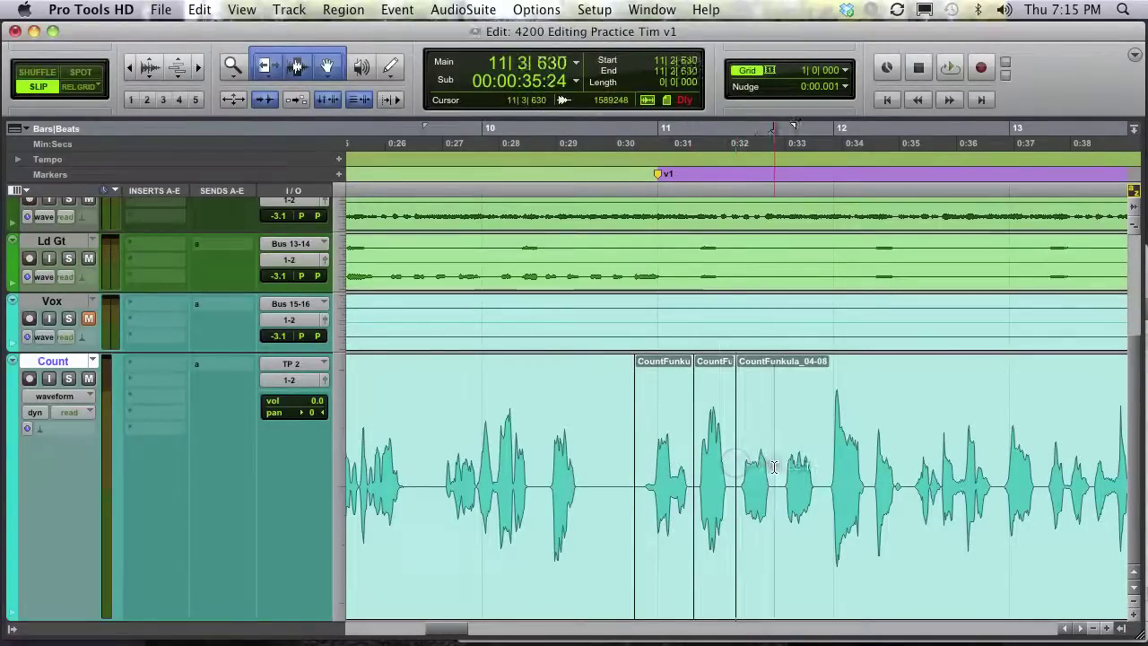
pyautogui.press('super+e')
pyautogui.click(819, 466)
pyautogui.press('super+e')
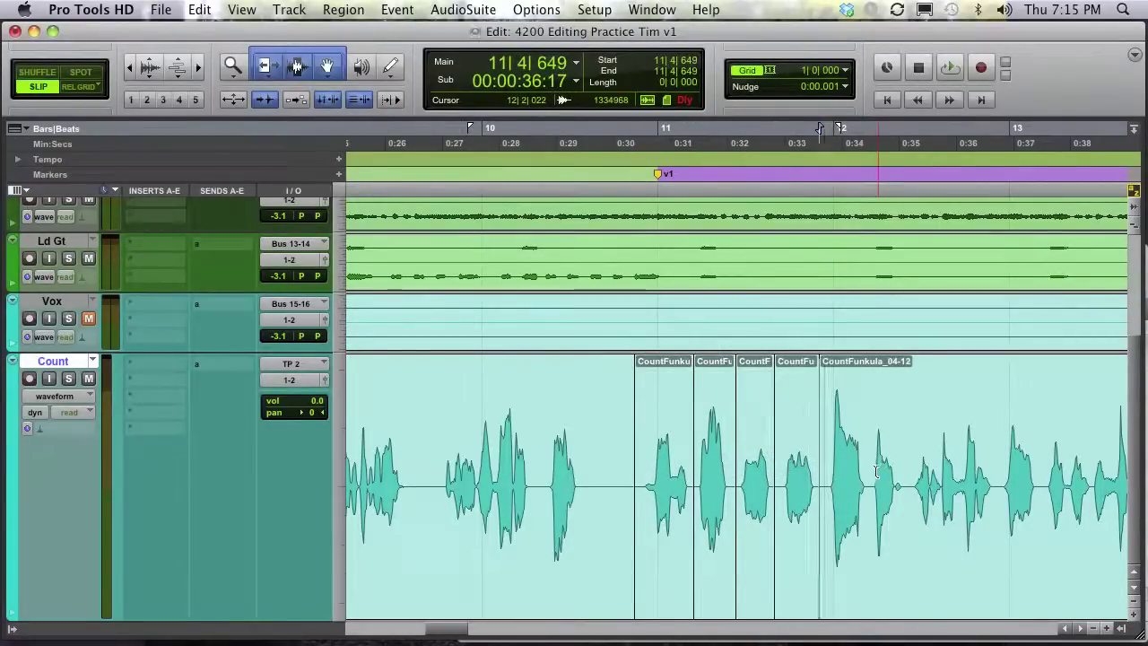
# - Continue separating the Count track's words into regions at 12|1|806, 12|2|649, 12|4|571 and 13|1|708
pyautogui.click(869, 471)
pyautogui.press('super+e')
pyautogui.click(906, 471)
pyautogui.press('super+e')
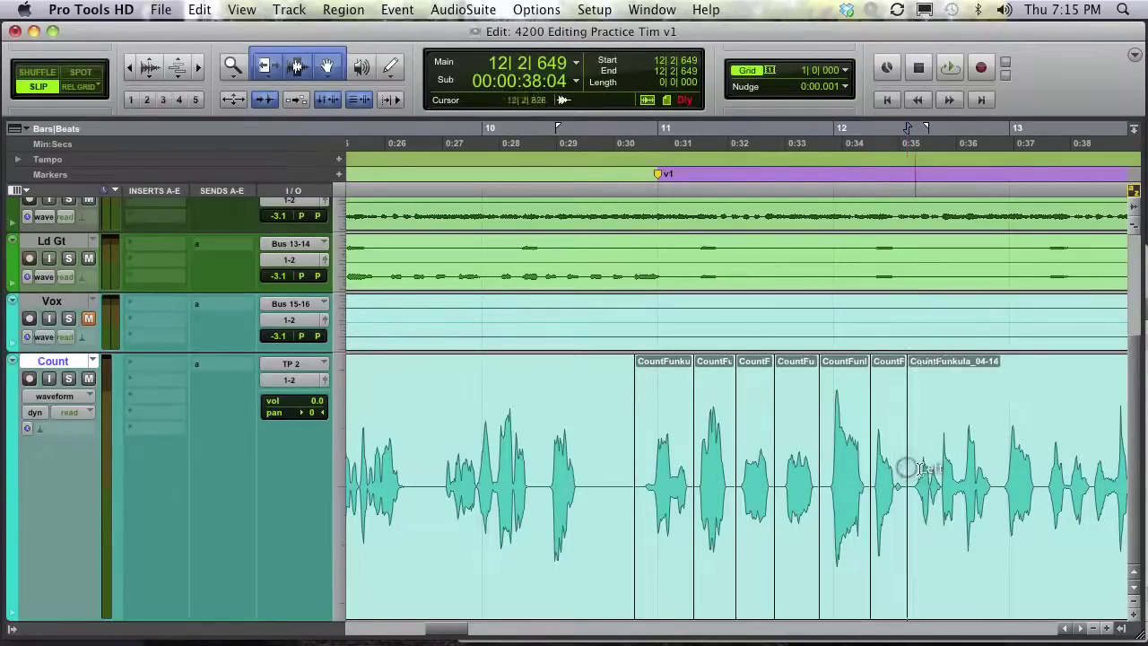
pyautogui.click(991, 469)
pyautogui.press('super+e')
pyautogui.click(1041, 482)
pyautogui.press('super+e')
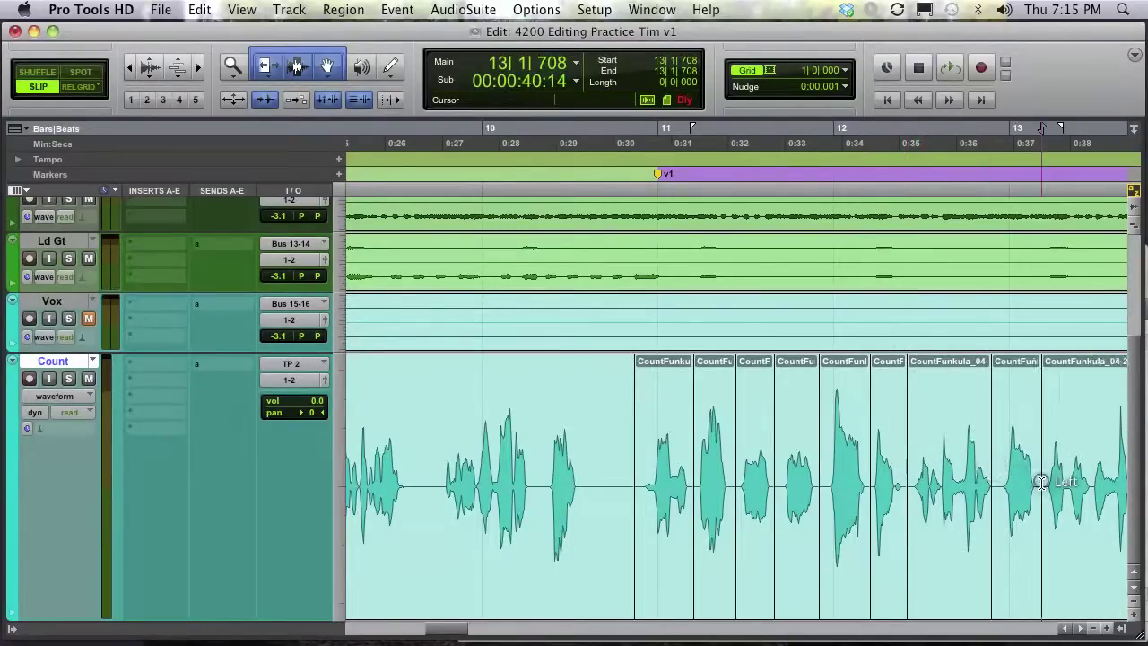
pyautogui.hscroll(5, 1040, 482)
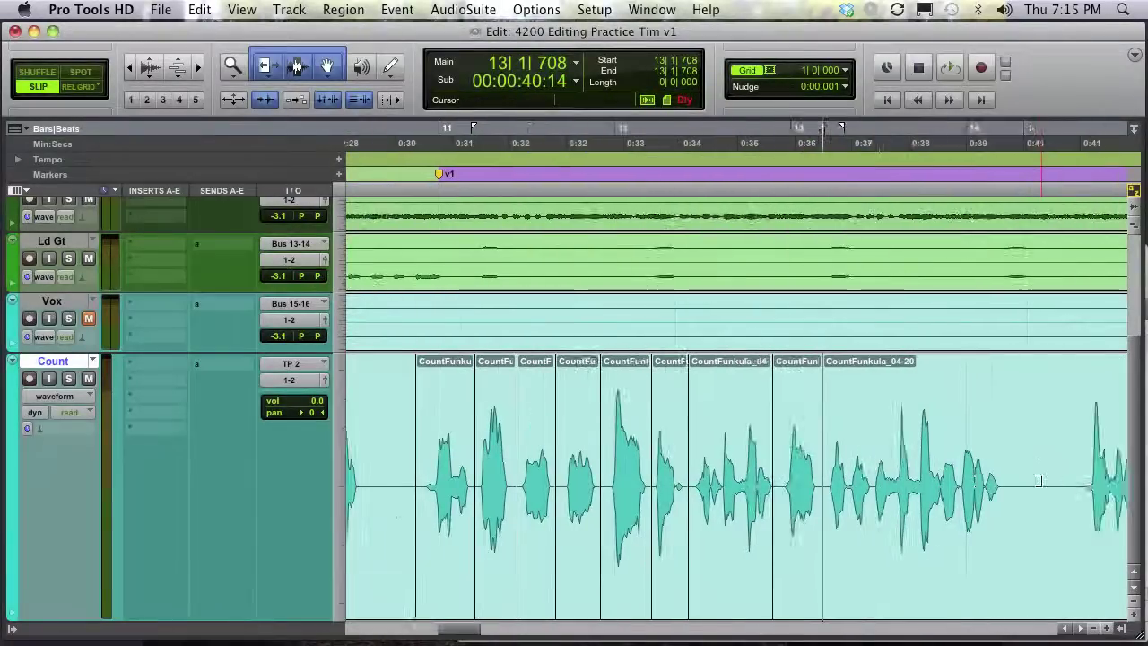
pyautogui.hscroll(-5, 1038, 481)
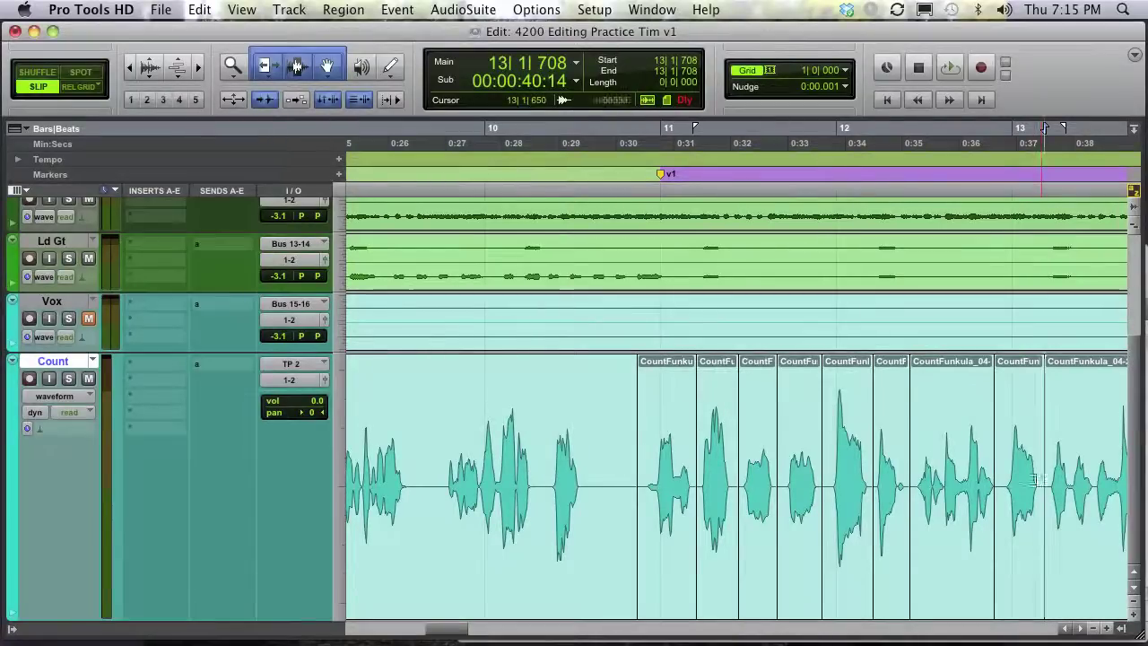
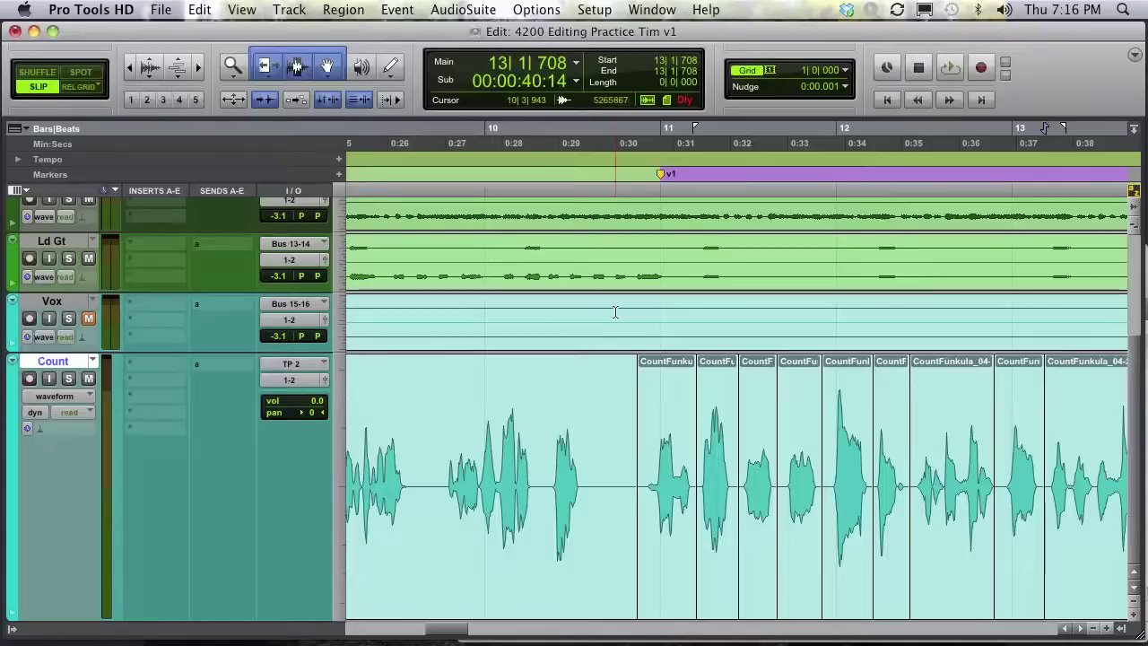
# - Rename the first separated region on the Count track, starting at 10|4|453, as 1
pyautogui.doubleClick(676, 577)
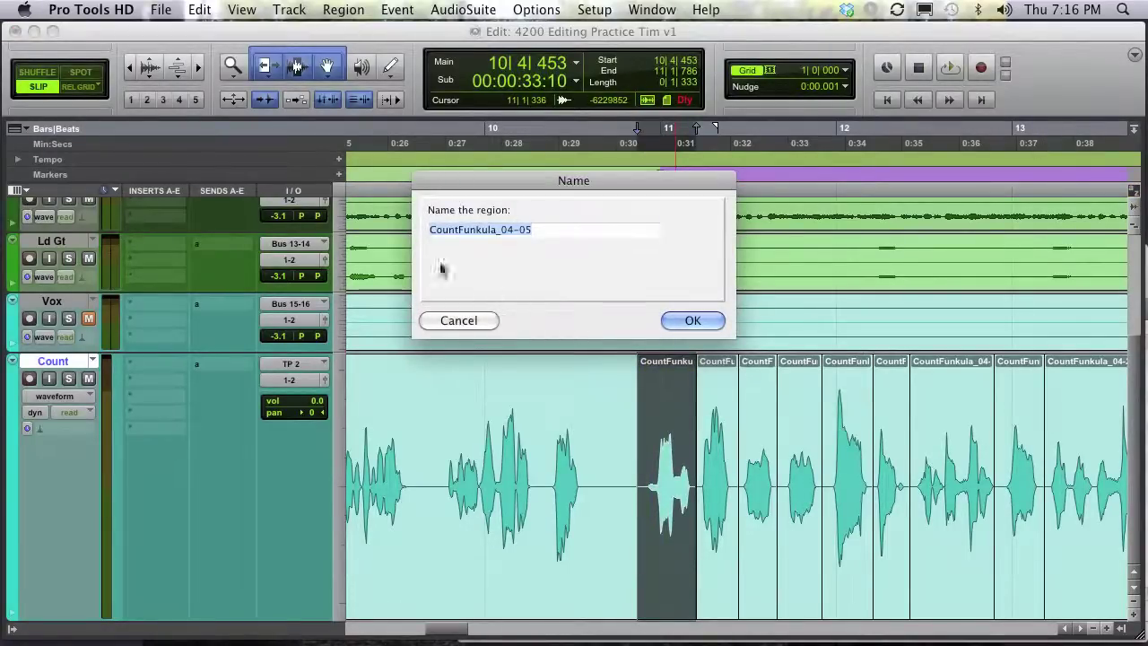
pyautogui.press('Return')
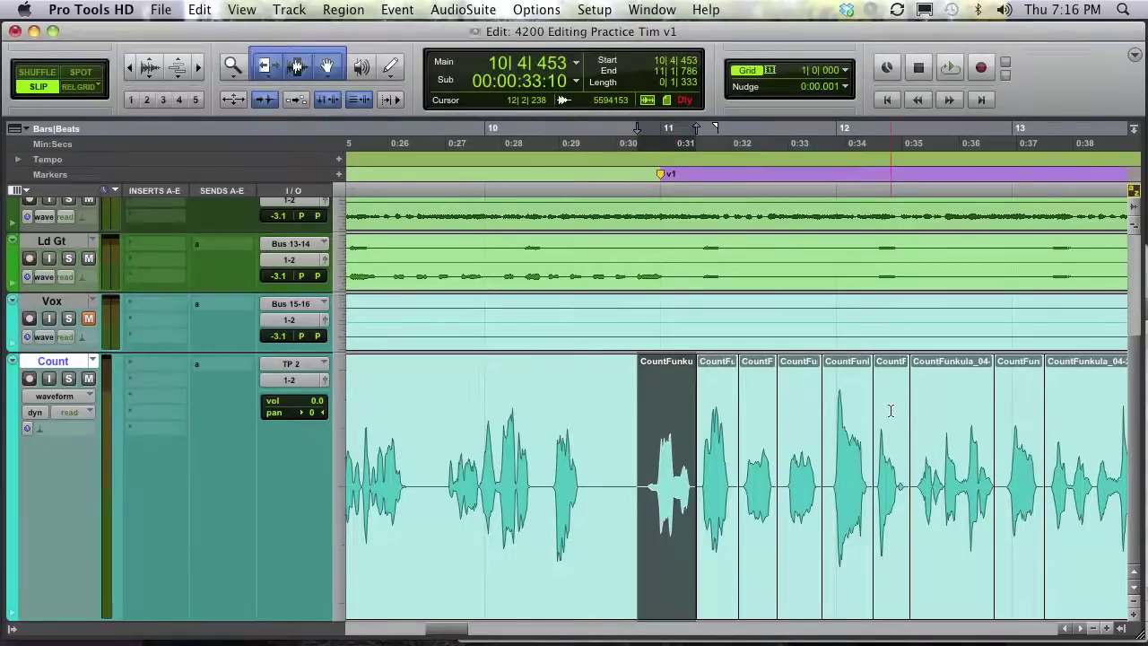
pyautogui.click(345, 9)
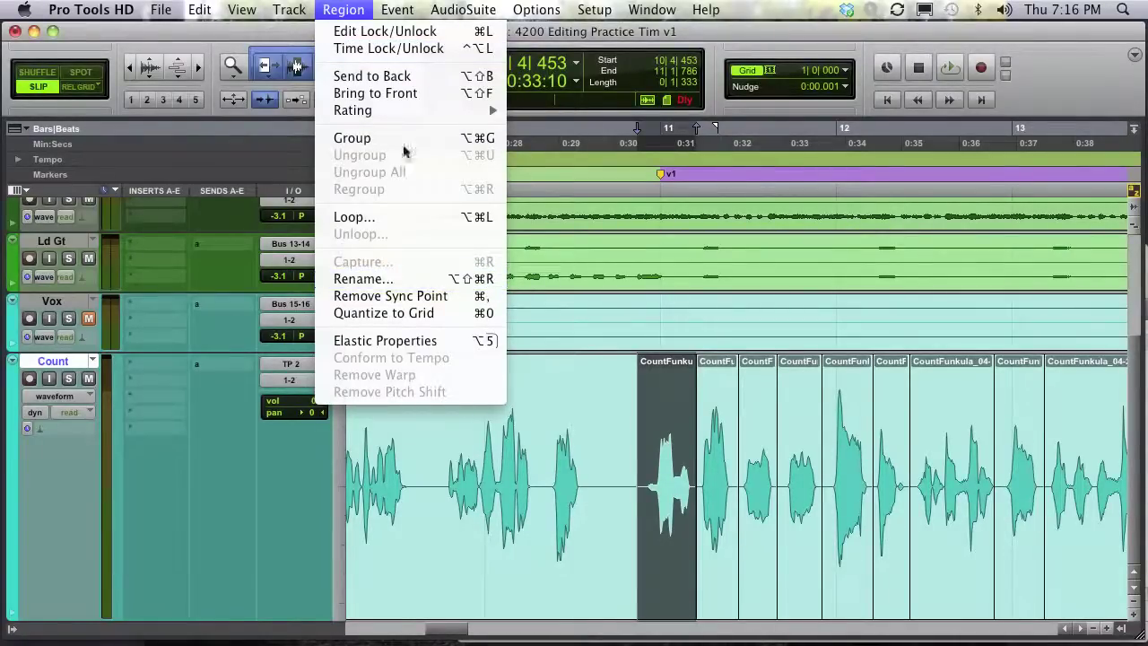
pyautogui.click(339, 7)
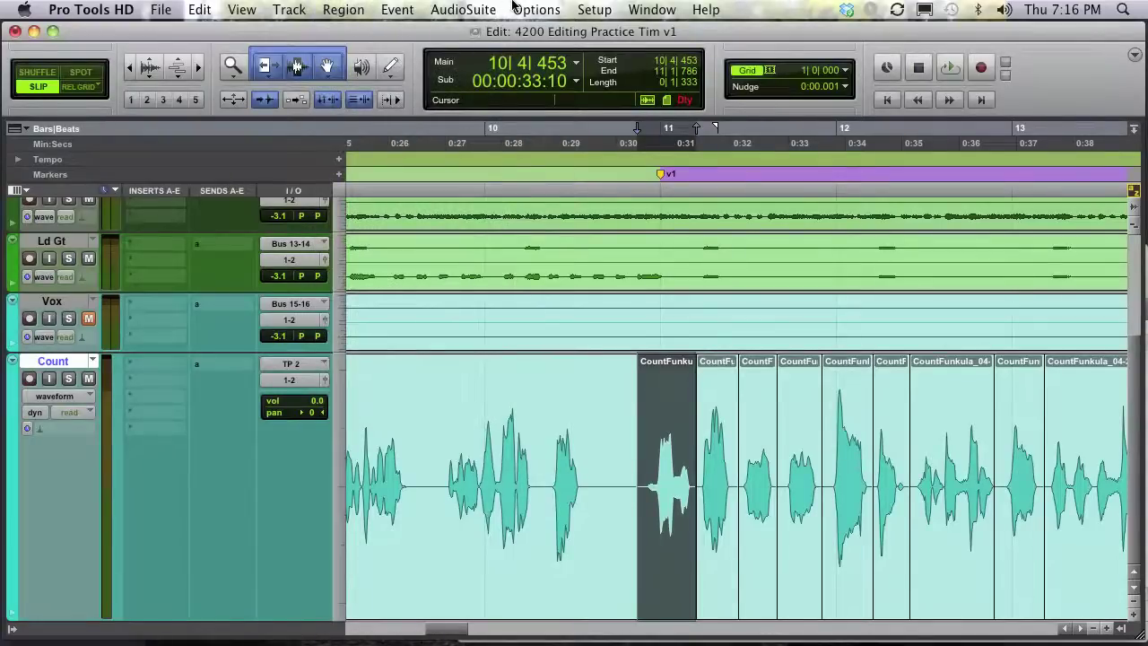
pyautogui.press('super+shift+r')
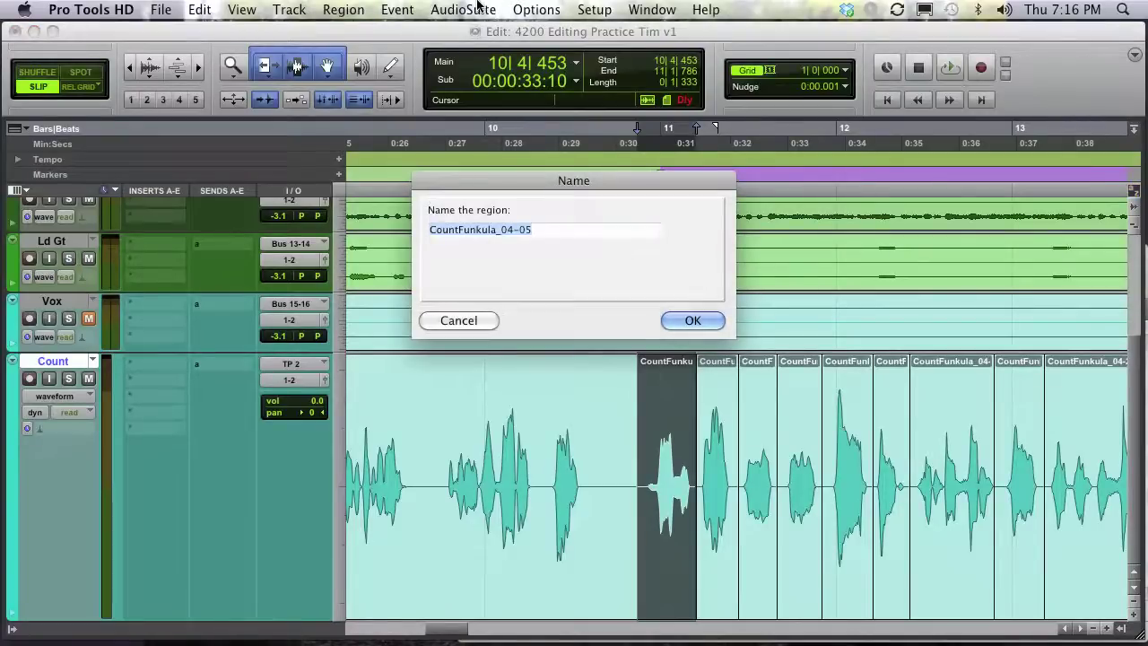
pyautogui.press('Return')
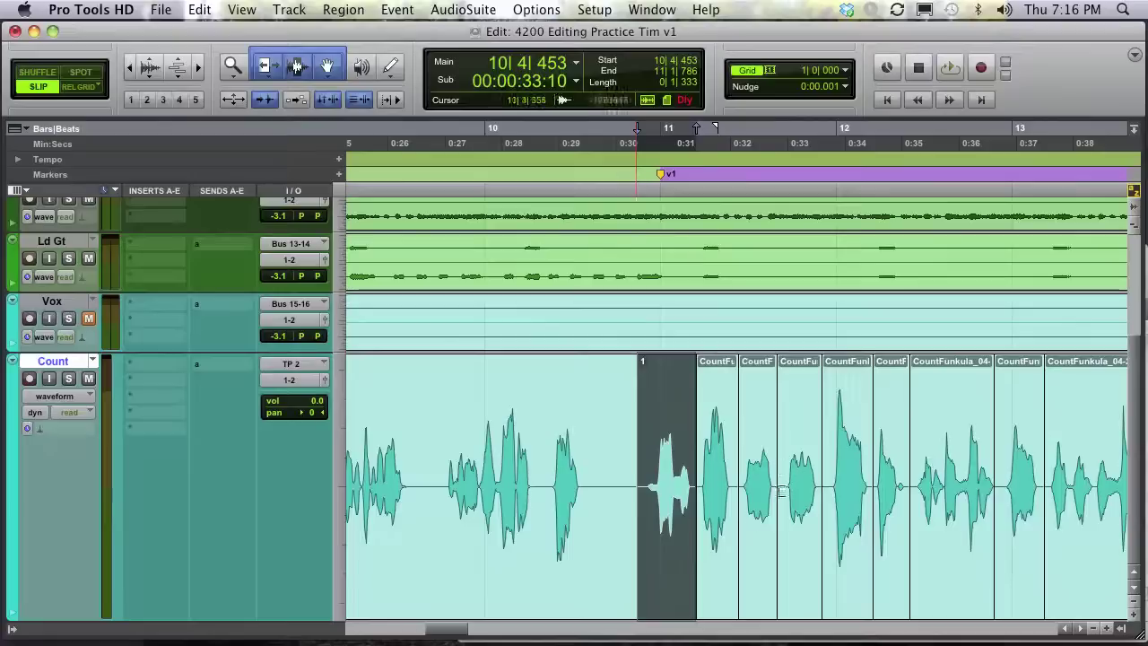
# - Audition the second and third separated Count regions and rename them 4 and 2
pyautogui.click(715, 562)
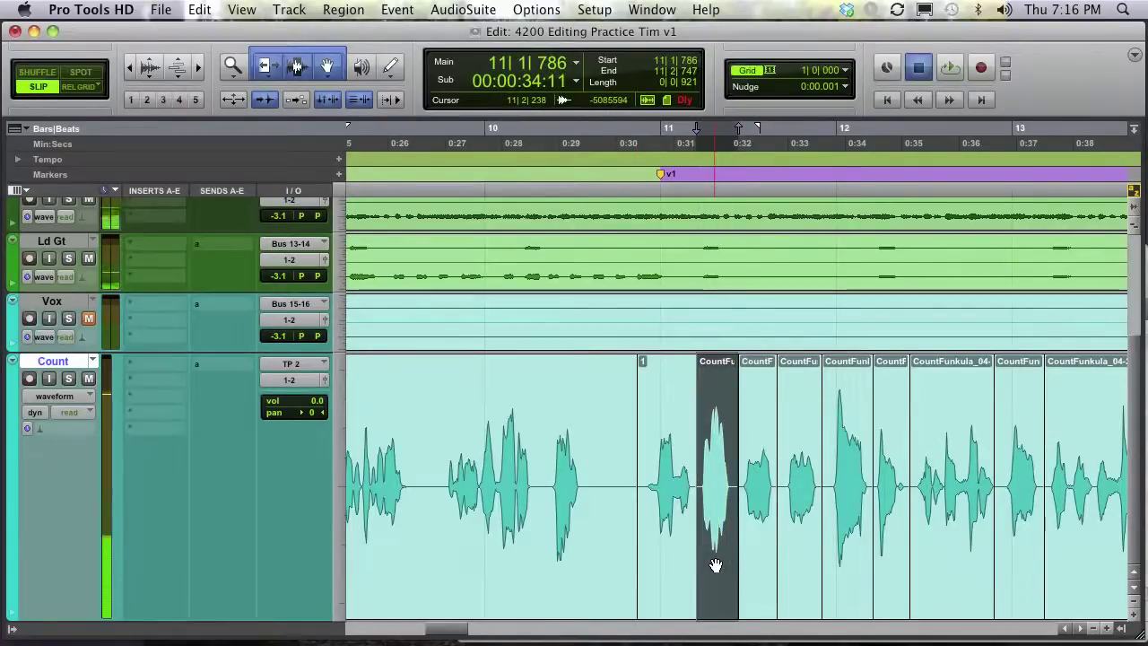
pyautogui.doubleClick(717, 562)
pyautogui.write('4')
pyautogui.press('Return')
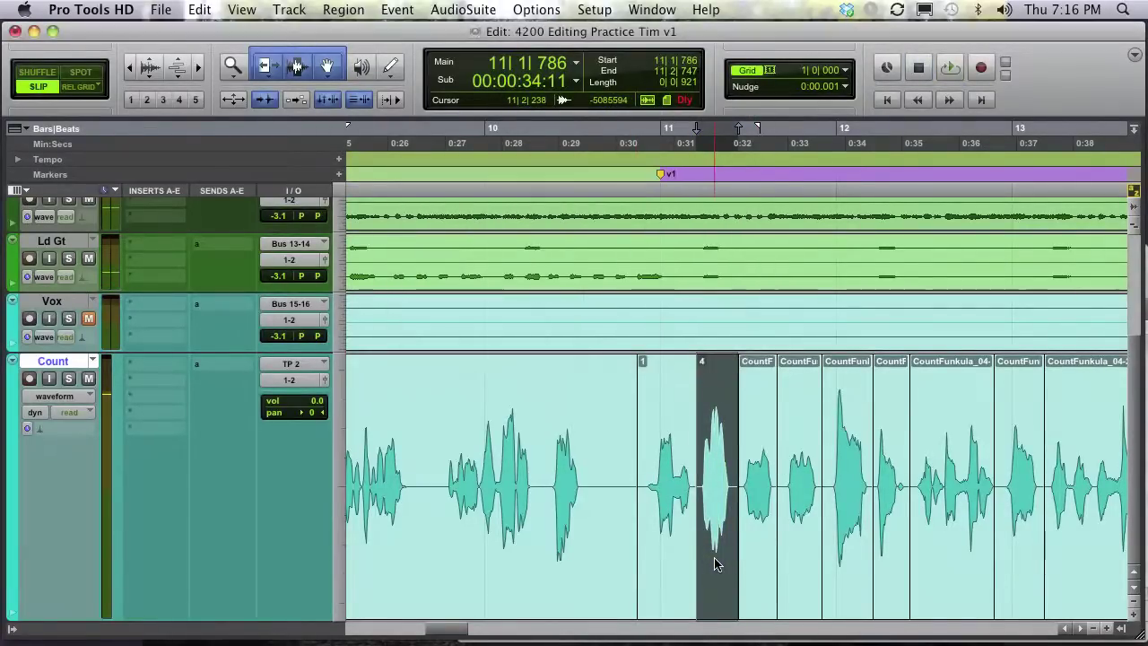
pyautogui.click(762, 604)
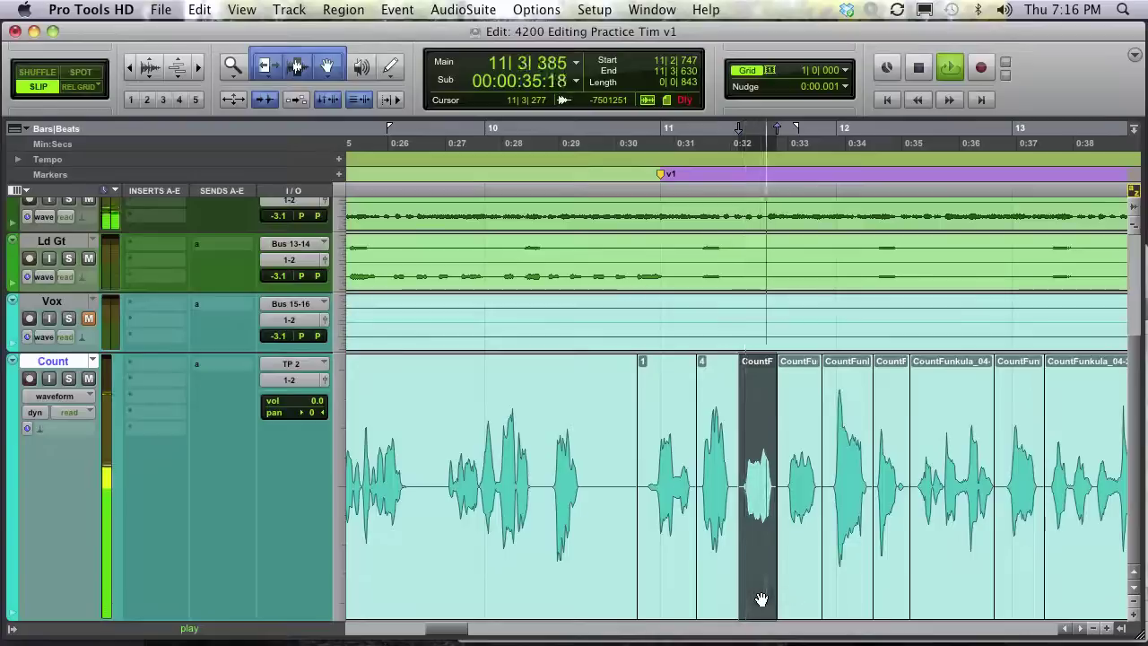
pyautogui.doubleClick(760, 597)
pyautogui.write('2')
pyautogui.press('Return')
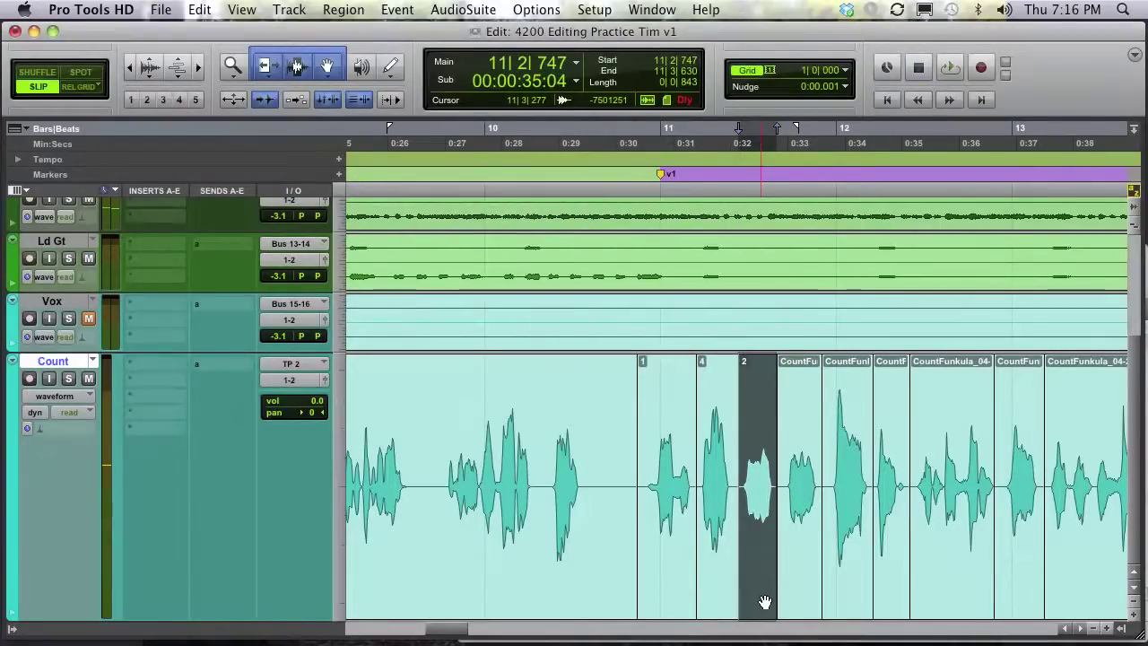
# - Audition the fourth and fifth separated Count regions and rename them 3 and 5
pyautogui.doubleClick(802, 598)
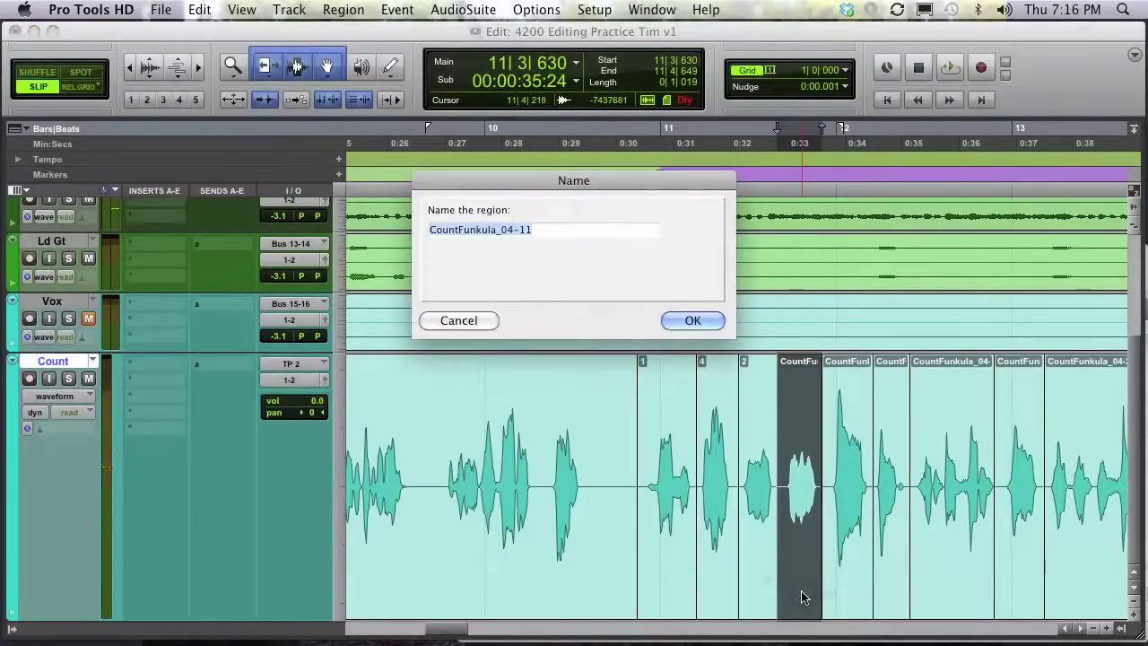
pyautogui.write('3')
pyautogui.press('Return')
pyautogui.press('space')
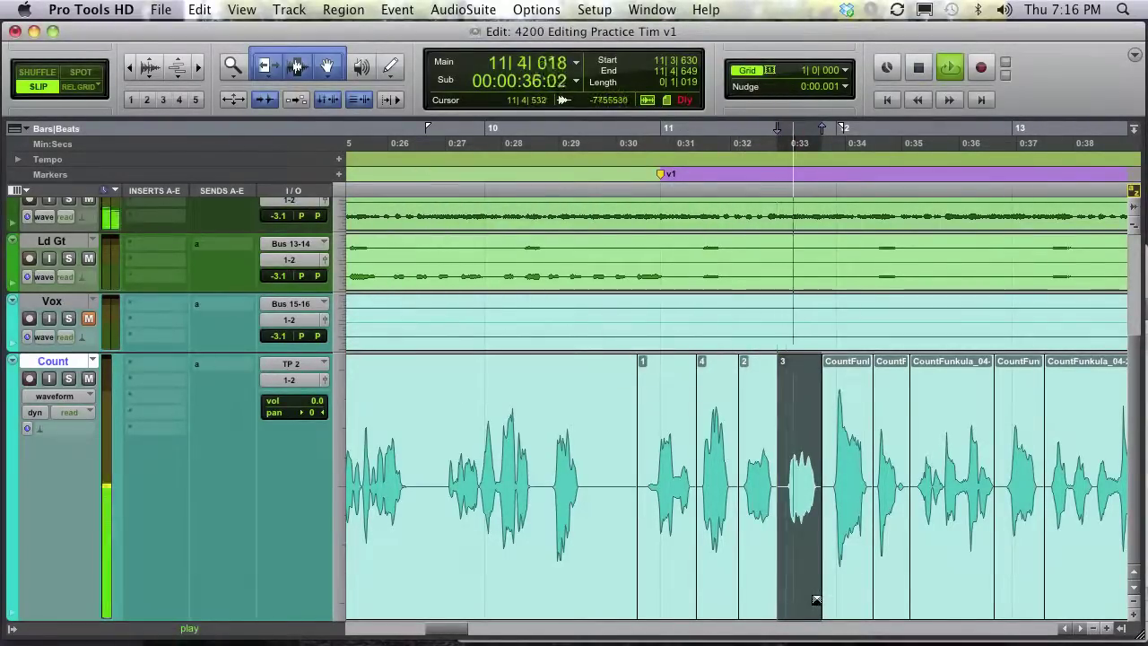
pyautogui.click(846, 591)
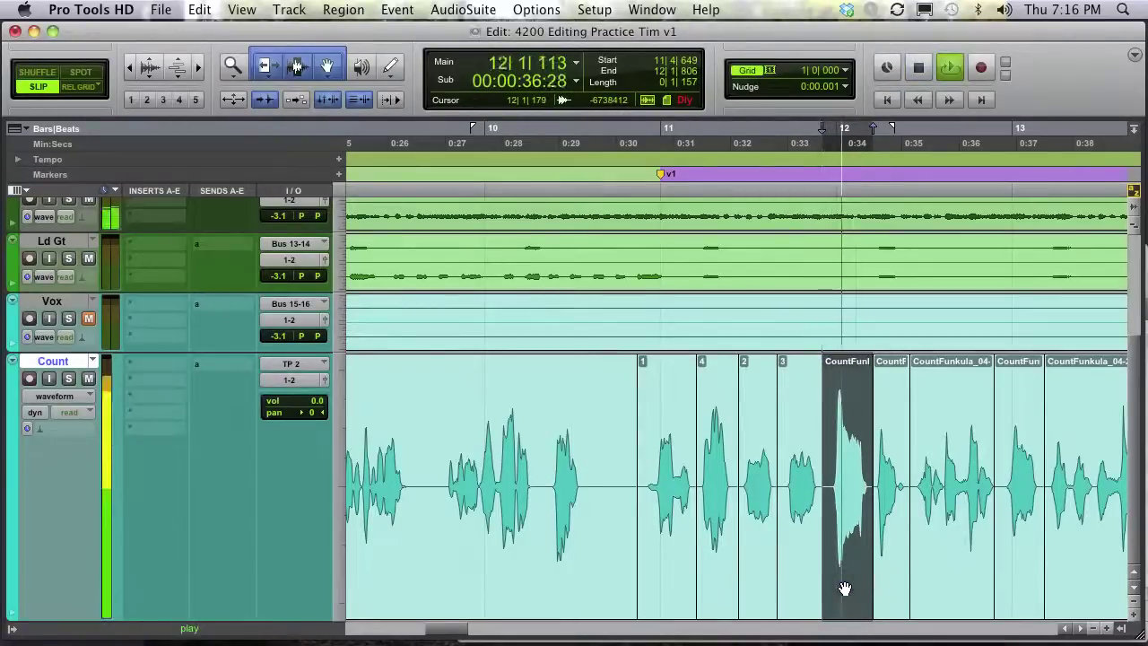
pyautogui.press('space')
pyautogui.doubleClick(845, 590)
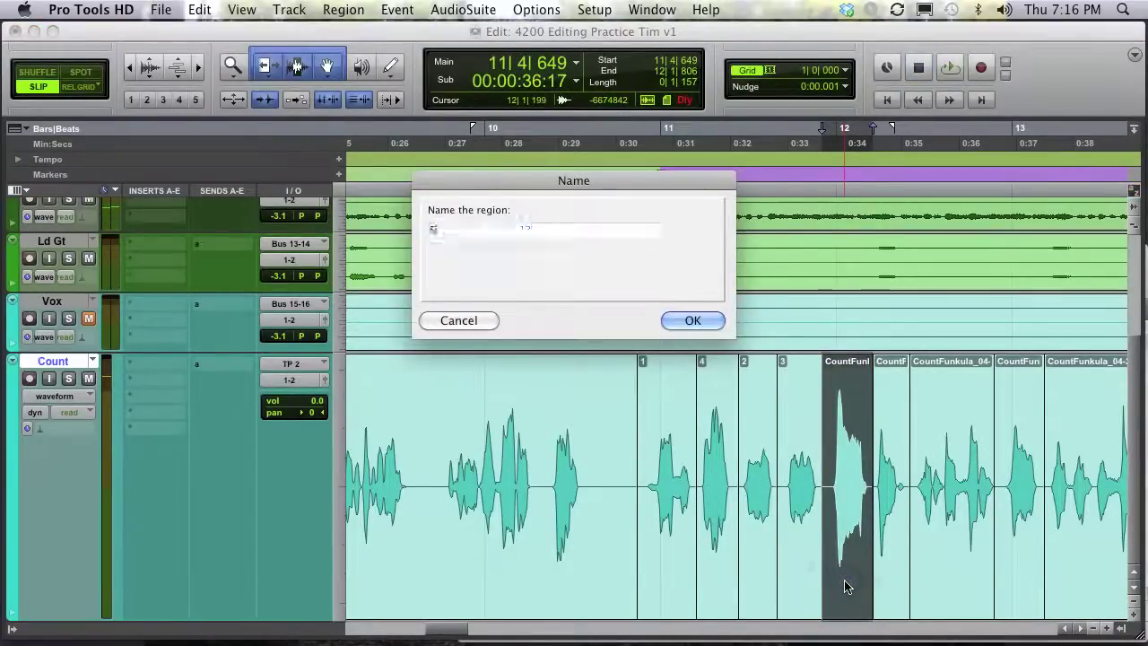
pyautogui.write('5')
pyautogui.press('Return')
# - Audition the sixth separated Count region, starting at 12|1|806, and rename it 8
pyautogui.click(886, 597)
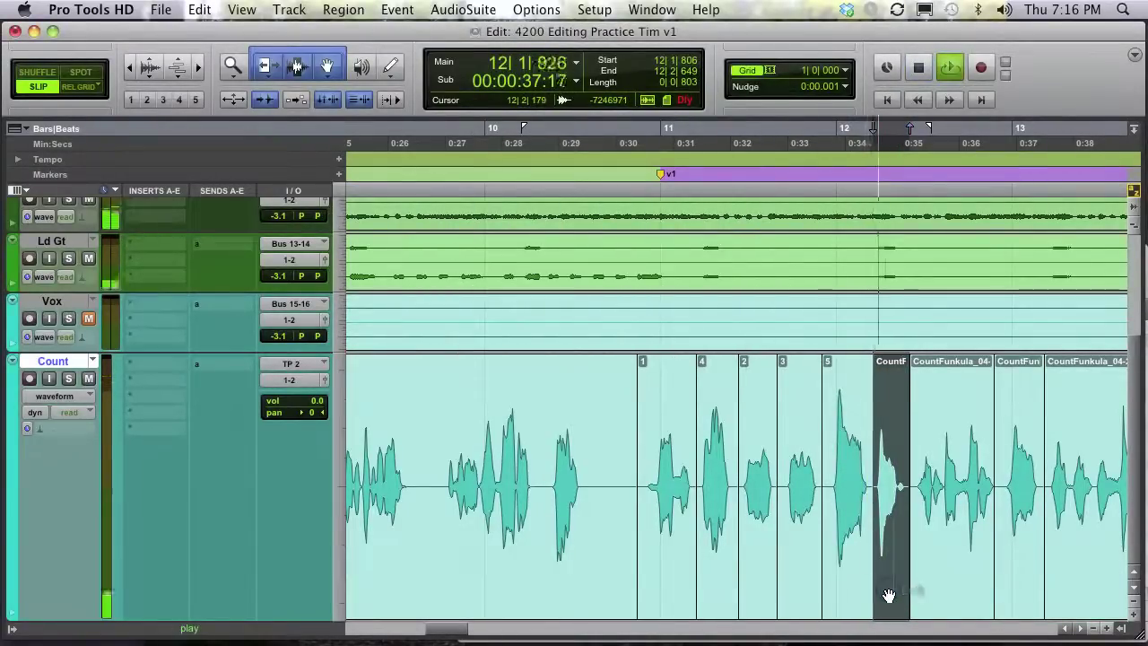
pyautogui.doubleClick(891, 590)
pyautogui.write('8')
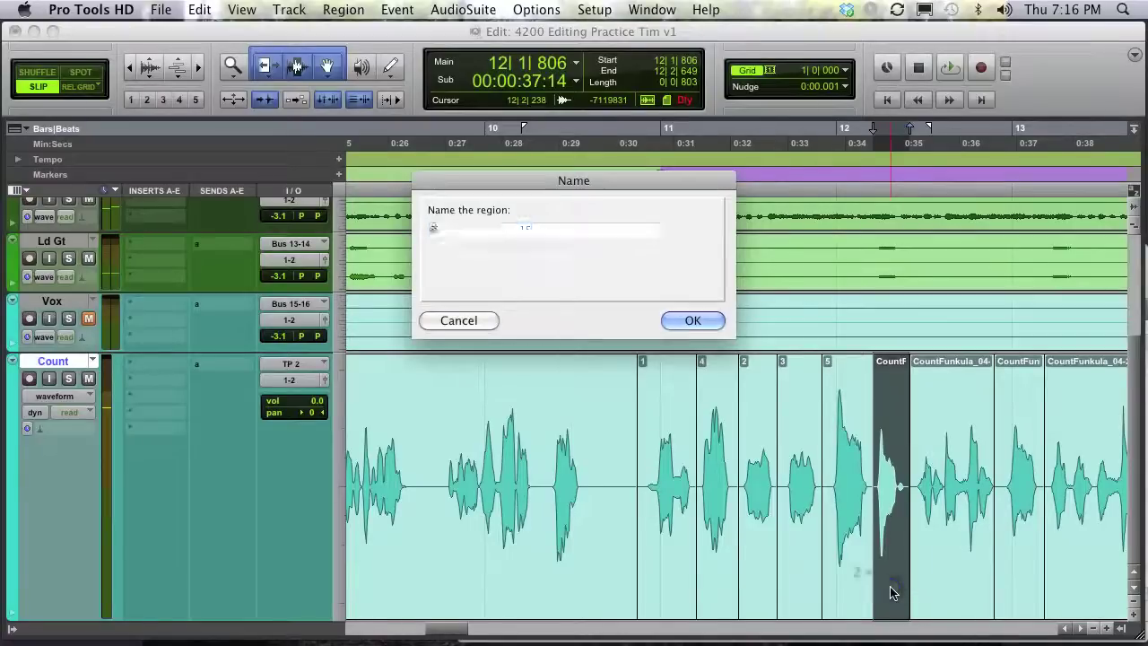
pyautogui.press('Return')
# - Split the seventh Count region, which starts at 12|2|649, at 12|3|434 and audition its first part
pyautogui.click(950, 589)
pyautogui.press('space')
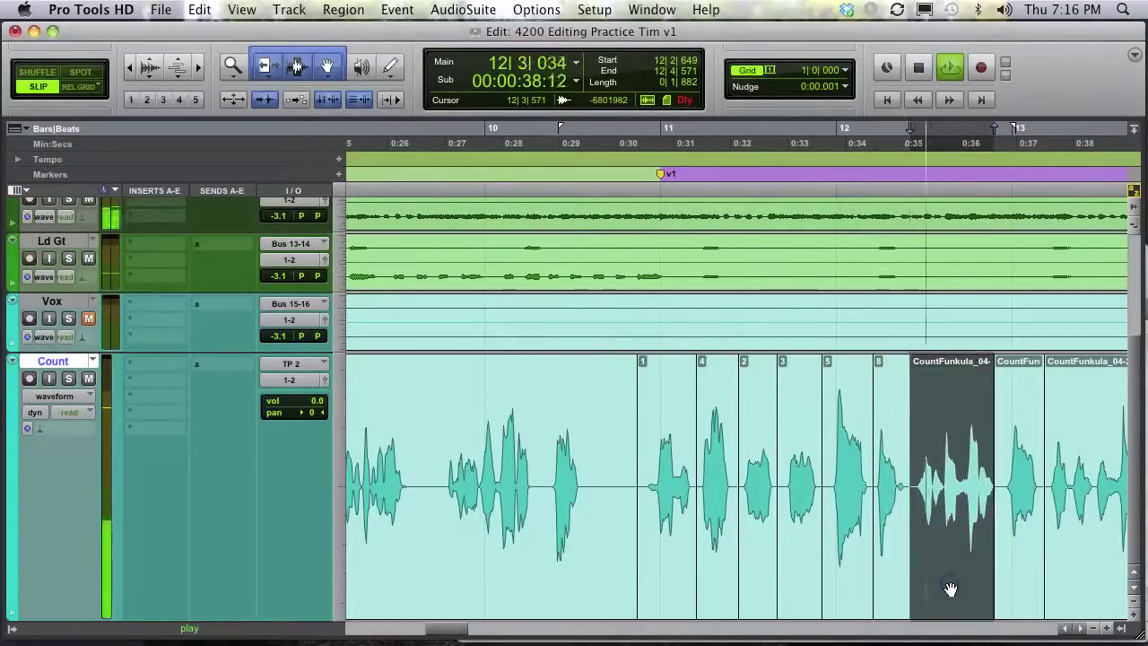
pyautogui.click(941, 482)
pyautogui.press('super+bracketright')
pyautogui.press('super+bracketright')
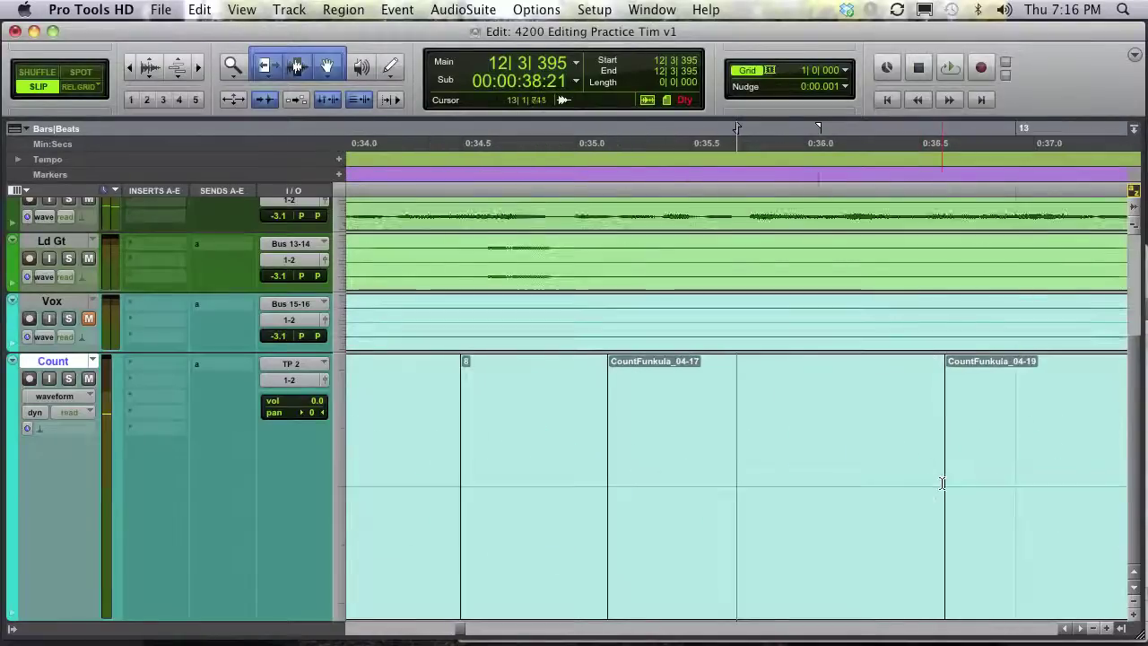
pyautogui.click(744, 482)
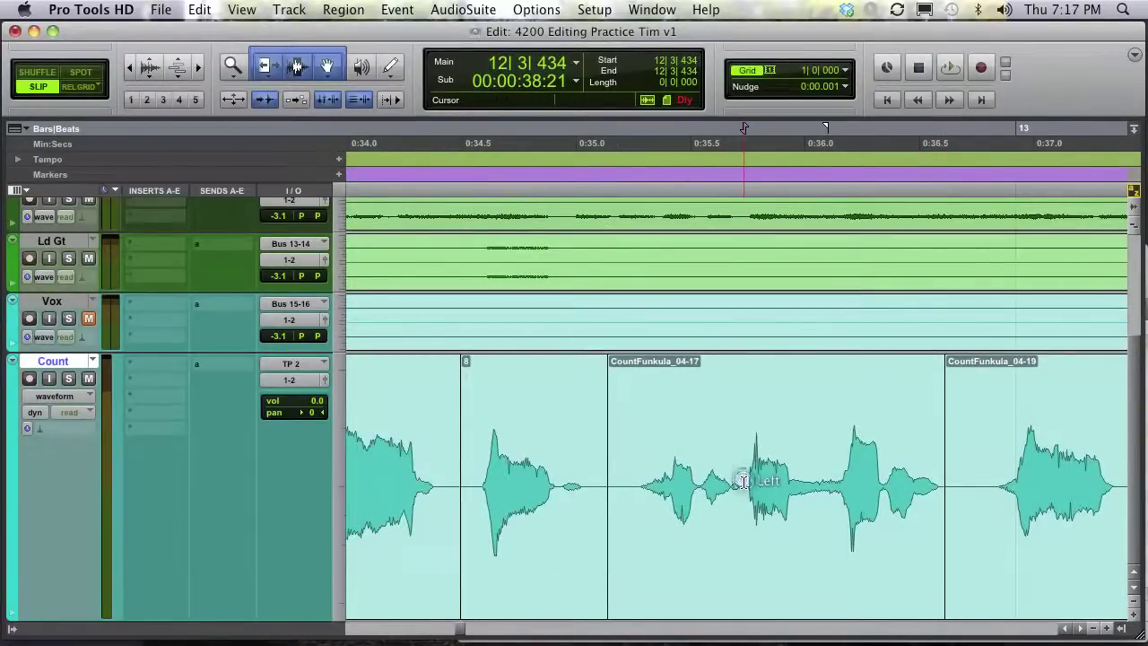
pyautogui.press('super+e')
pyautogui.click(680, 555)
pyautogui.press('space')
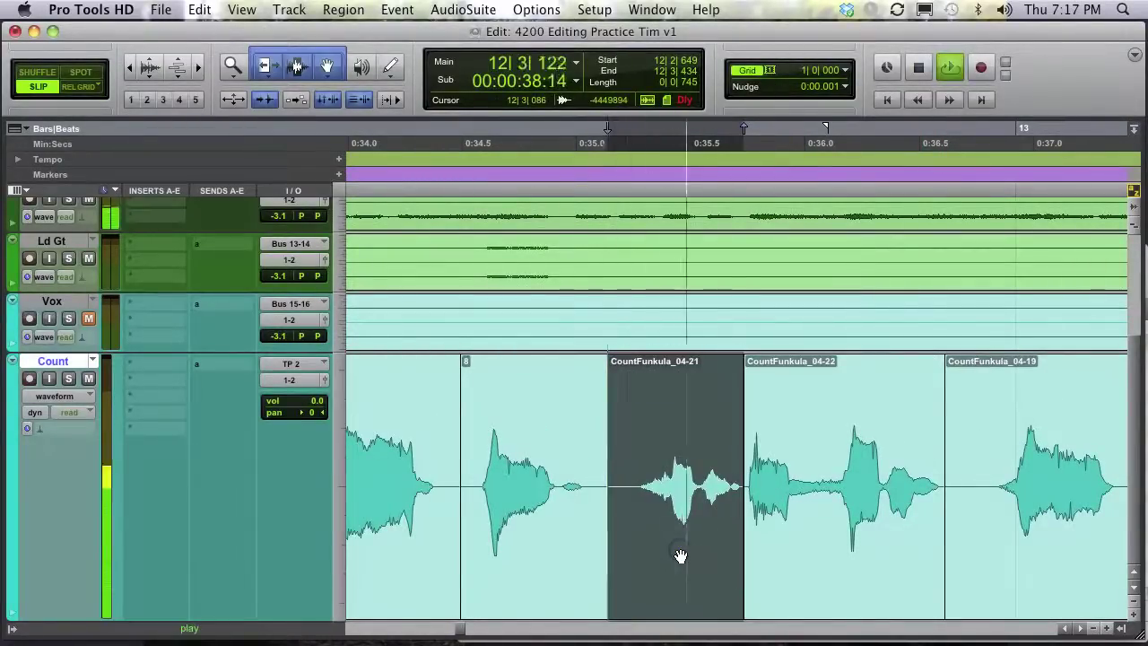
# - Audition the second part of the split Count region, starting playback from 12|3|875 and 12|3|664
pyautogui.click(824, 465)
pyautogui.press('space')
pyautogui.press('space')
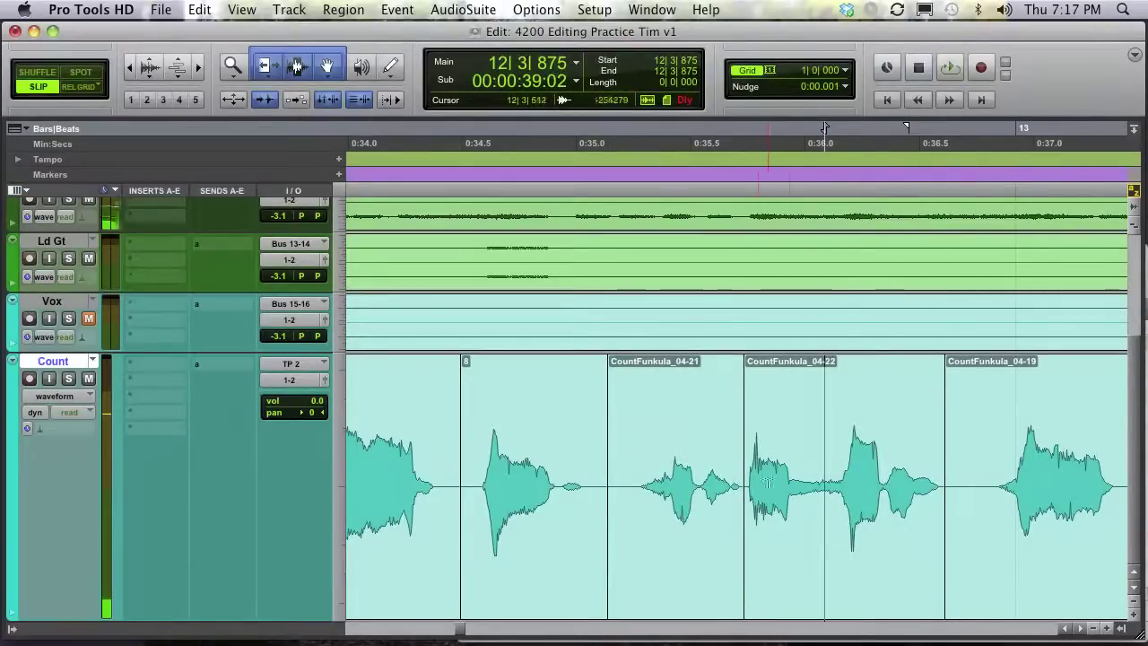
pyautogui.click(786, 466)
pyautogui.press('space')
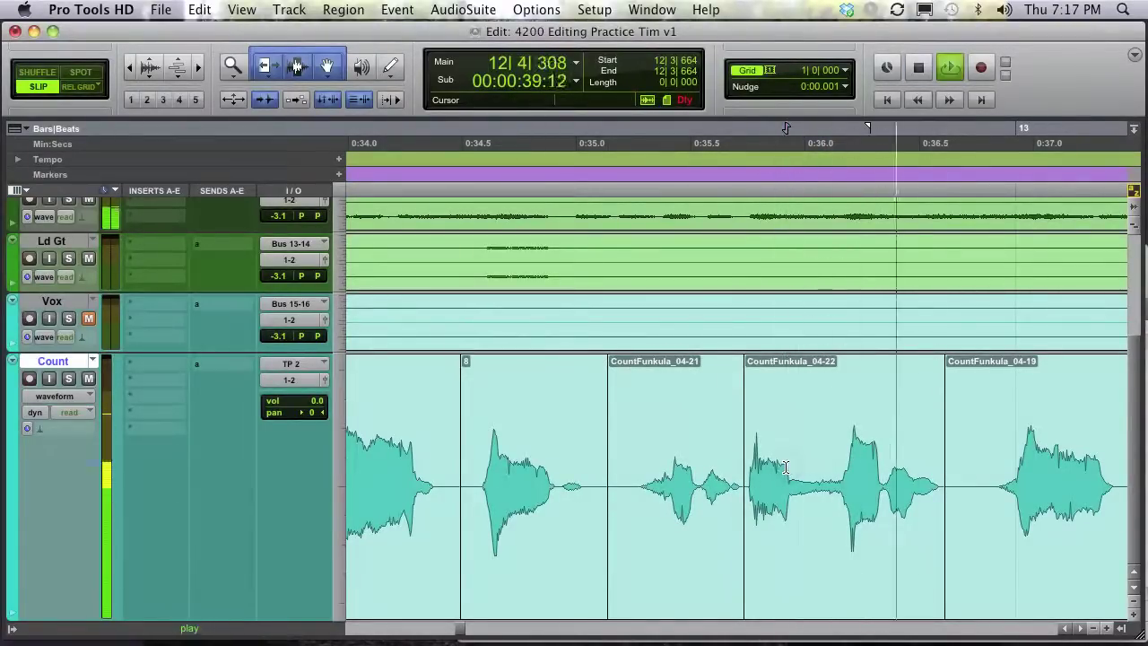
pyautogui.press('space')
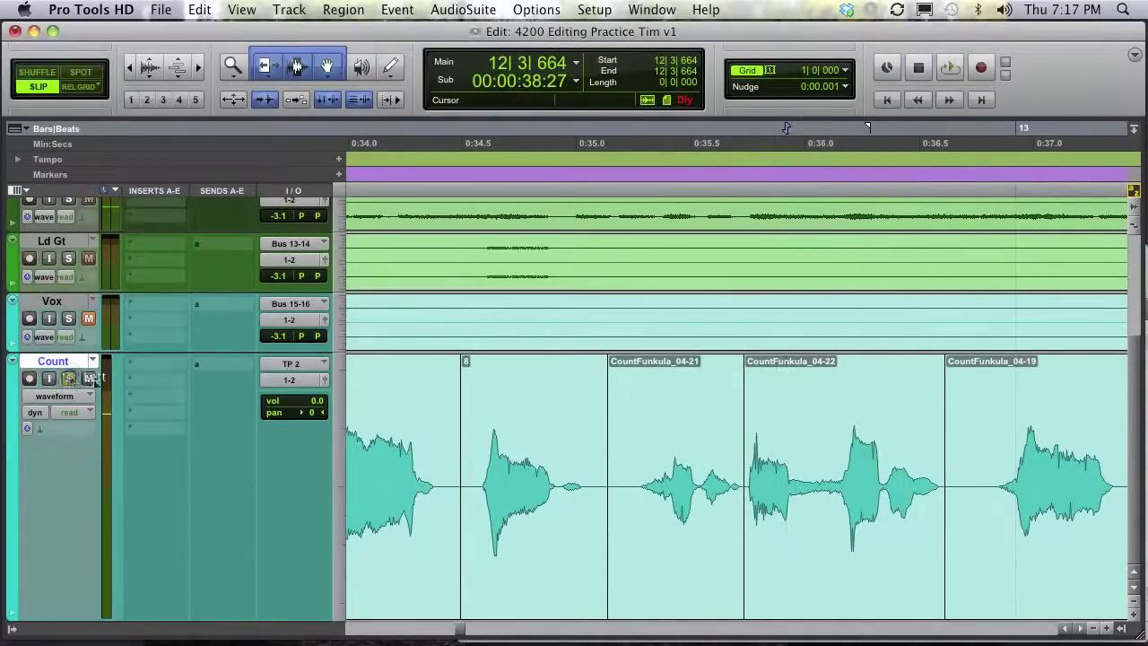
# - Solo the Count track and audition the second part from several points between 12|3|556 and 12|3|845
pyautogui.click(766, 463)
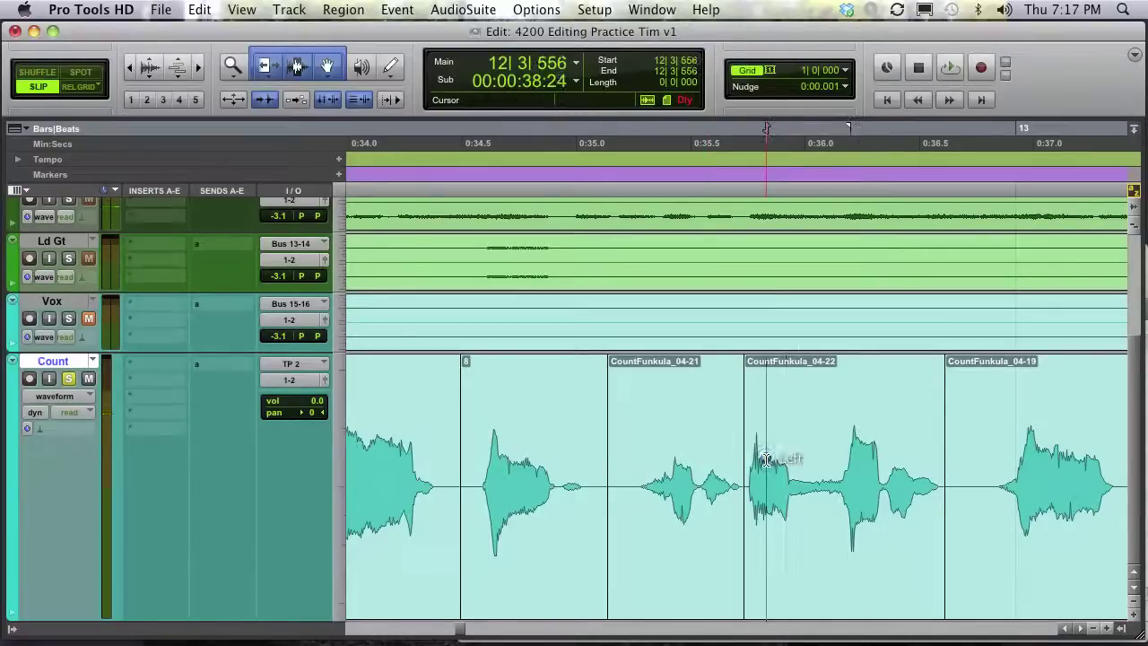
pyautogui.press('space')
pyautogui.press('space')
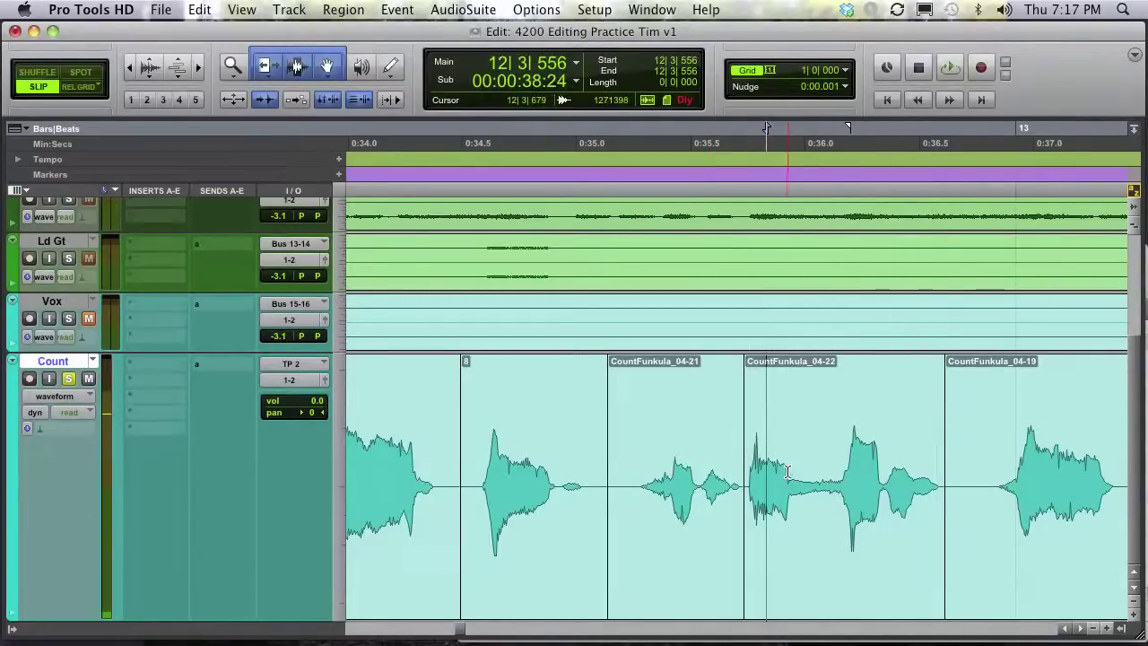
pyautogui.click(786, 473)
pyautogui.press('space')
pyautogui.press('space')
pyautogui.press('space')
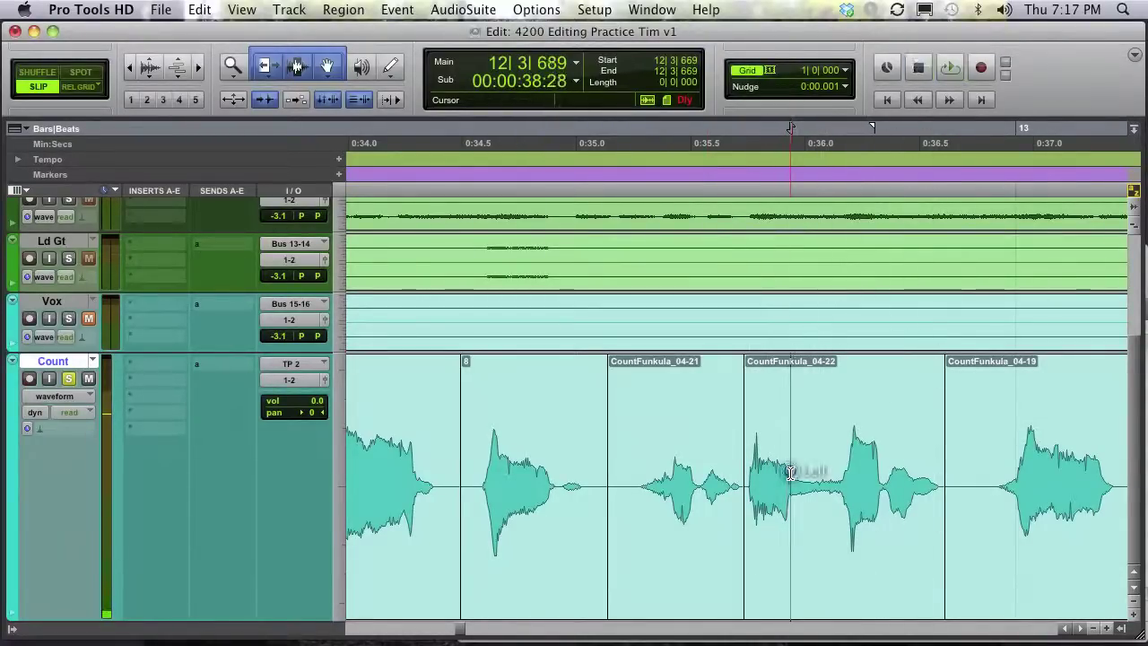
pyautogui.press('space')
pyautogui.click(806, 472)
pyautogui.press('space')
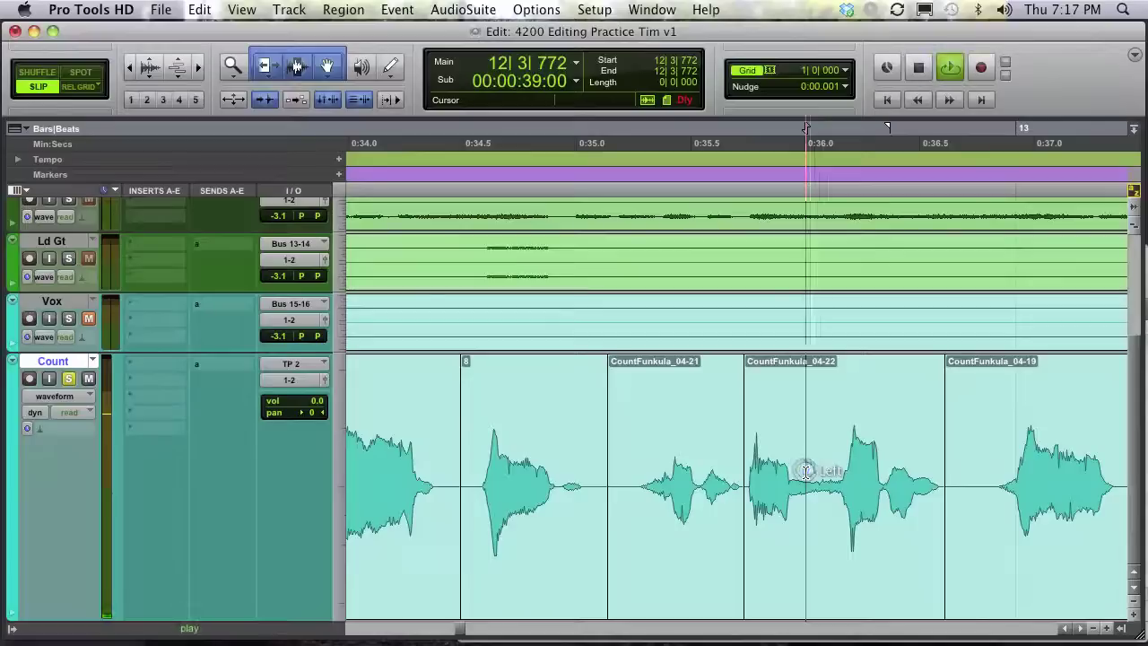
pyautogui.press('space')
pyautogui.click(818, 470)
pyautogui.press('space')
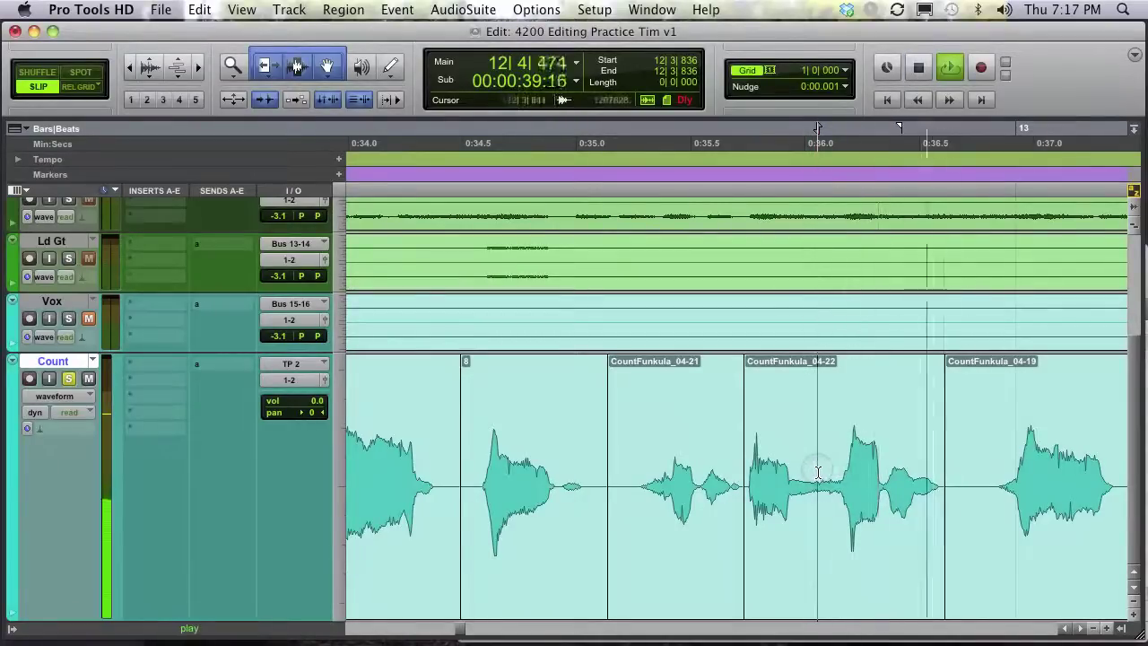
pyautogui.press('space')
pyautogui.click(819, 471)
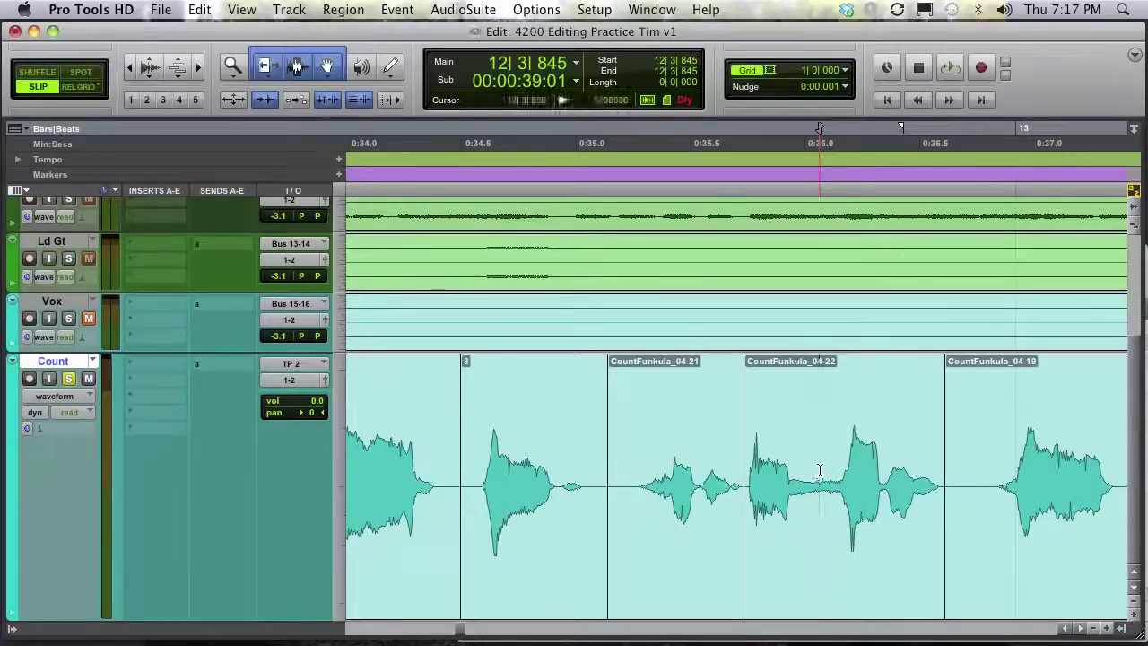
pyautogui.click(819, 470)
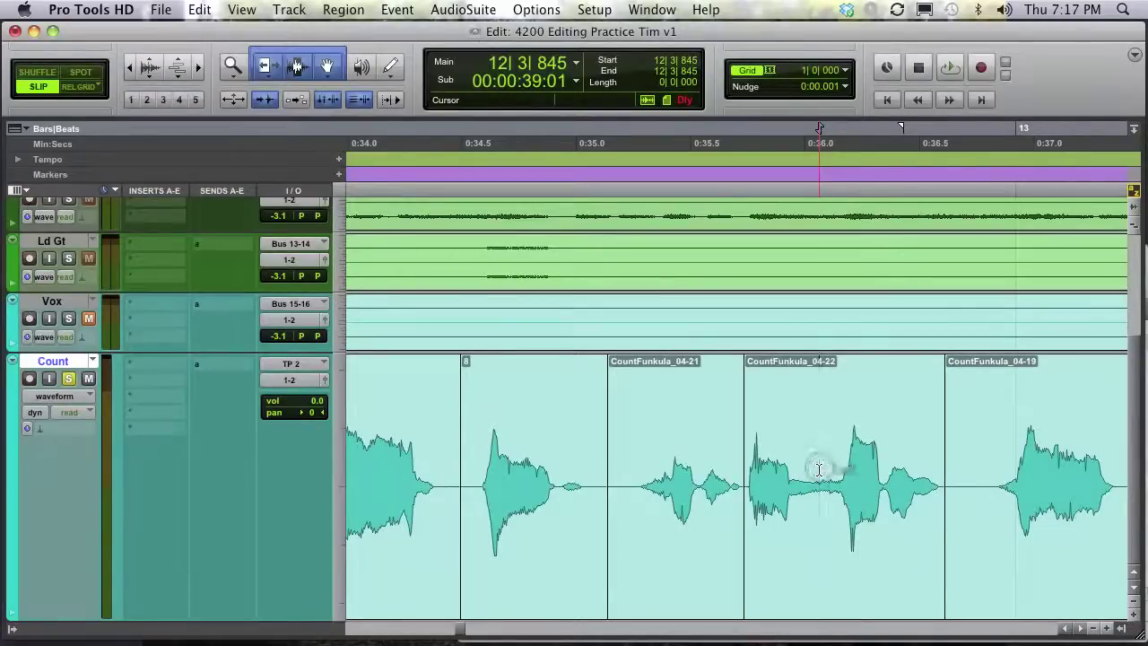
# - Heal the separation at 12|3|434 to rejoin the two parts of the seventh Count region
pyautogui.click(702, 553)
pyautogui.keyDown('shift'); pyautogui.click(817, 555); pyautogui.keyUp('shift')
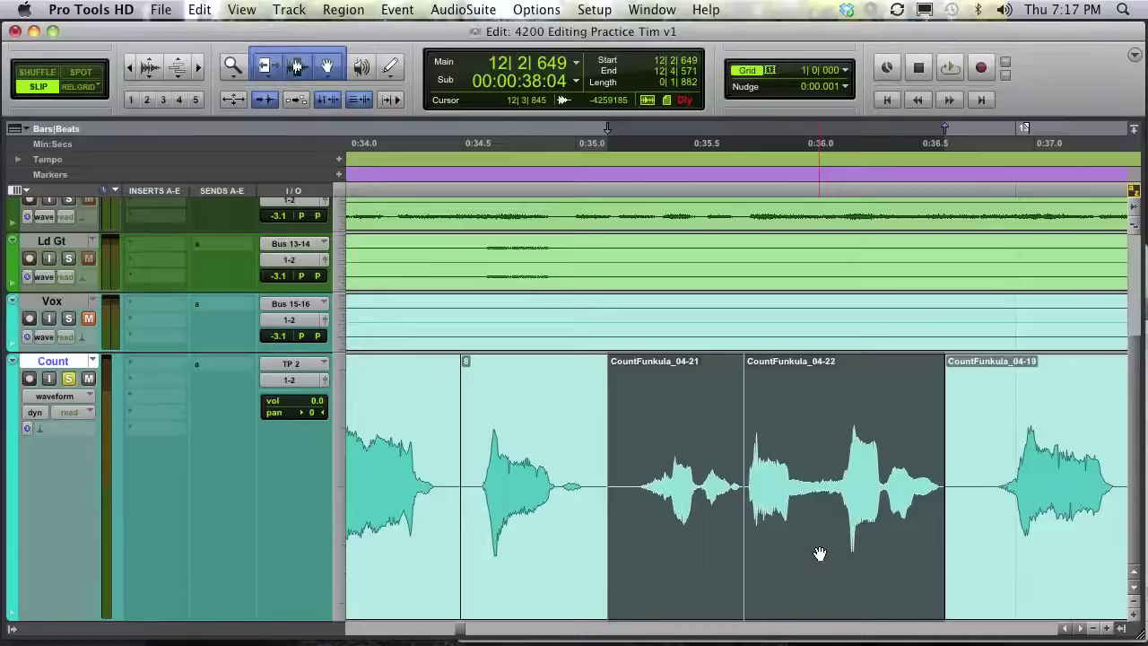
pyautogui.press('super+h')
# - Rename the rejoined seventh Count region 6 and 7
pyautogui.doubleClick(781, 559)
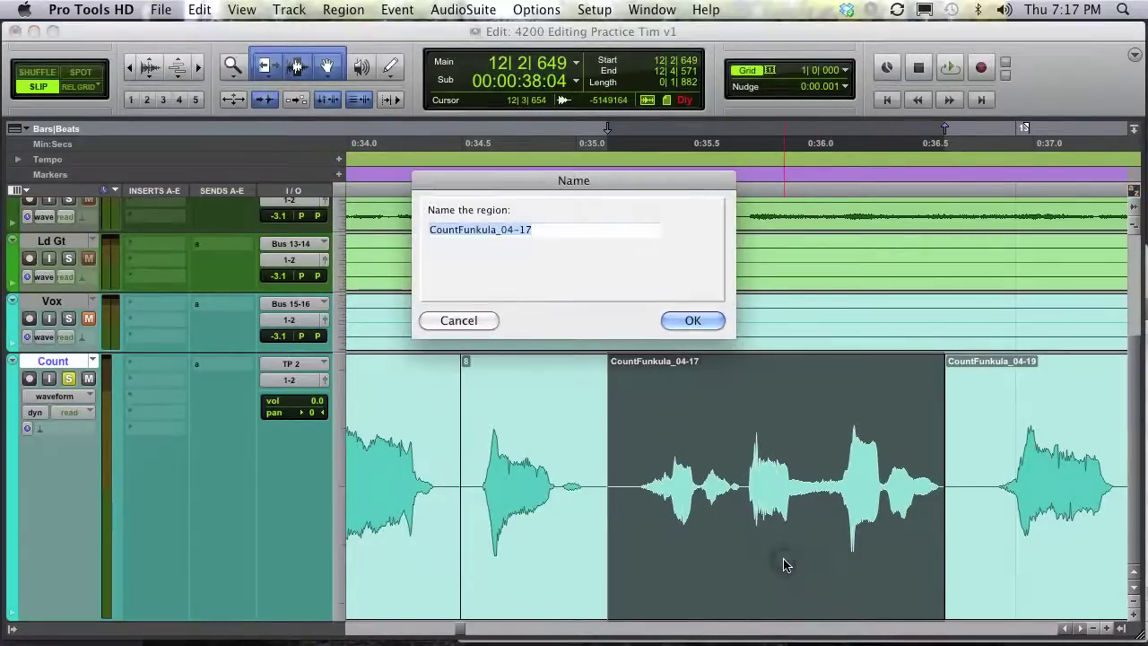
pyautogui.write('6 nd')
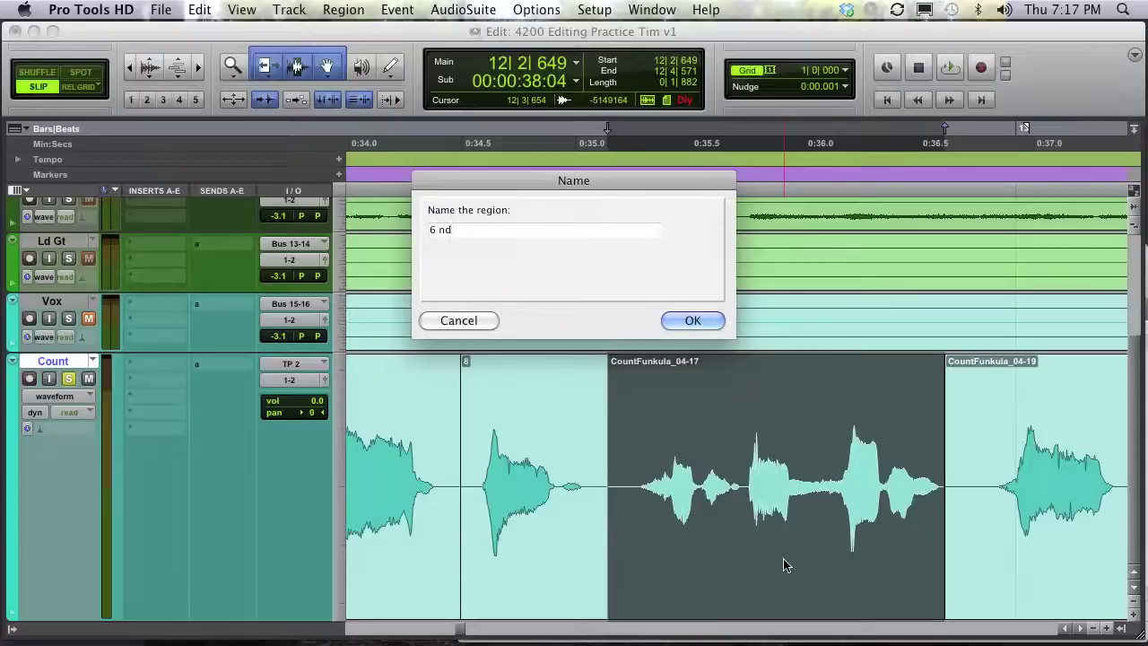
pyautogui.press('BackSpace')
pyautogui.press('BackSpace')
pyautogui.press('BackSpace')
pyautogui.write('and 7')
pyautogui.press('Return')
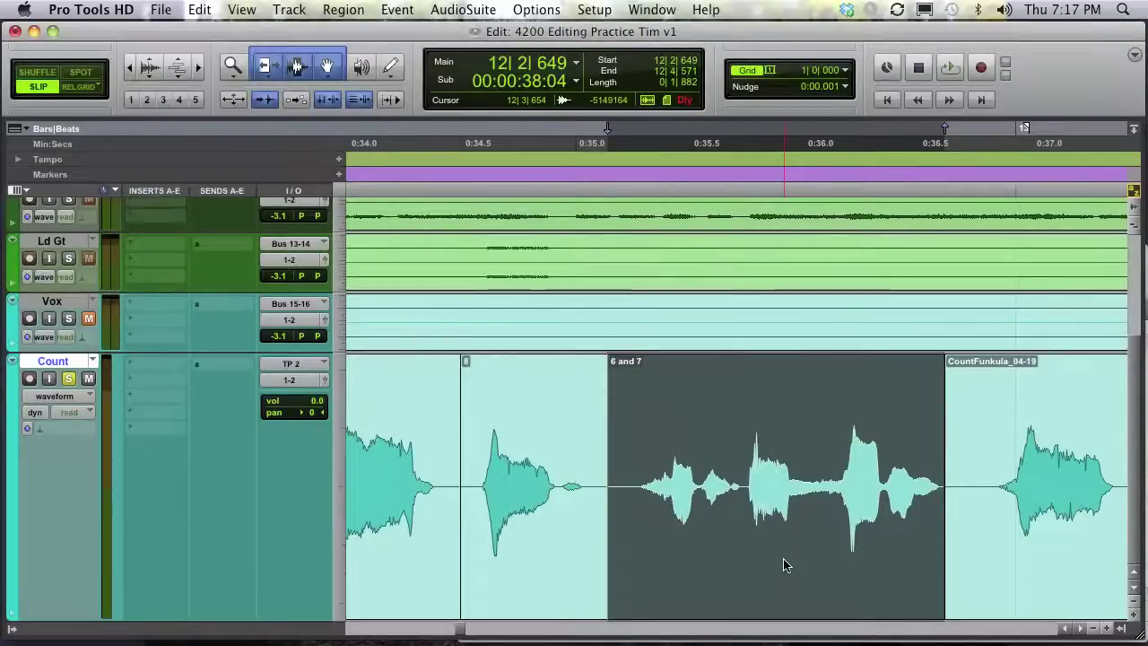
# - Audition the last two Count regions, starting at 12|4|571 and 13|1|708
pyautogui.press('super+bracketleft')
pyautogui.press('super+bracketleft')
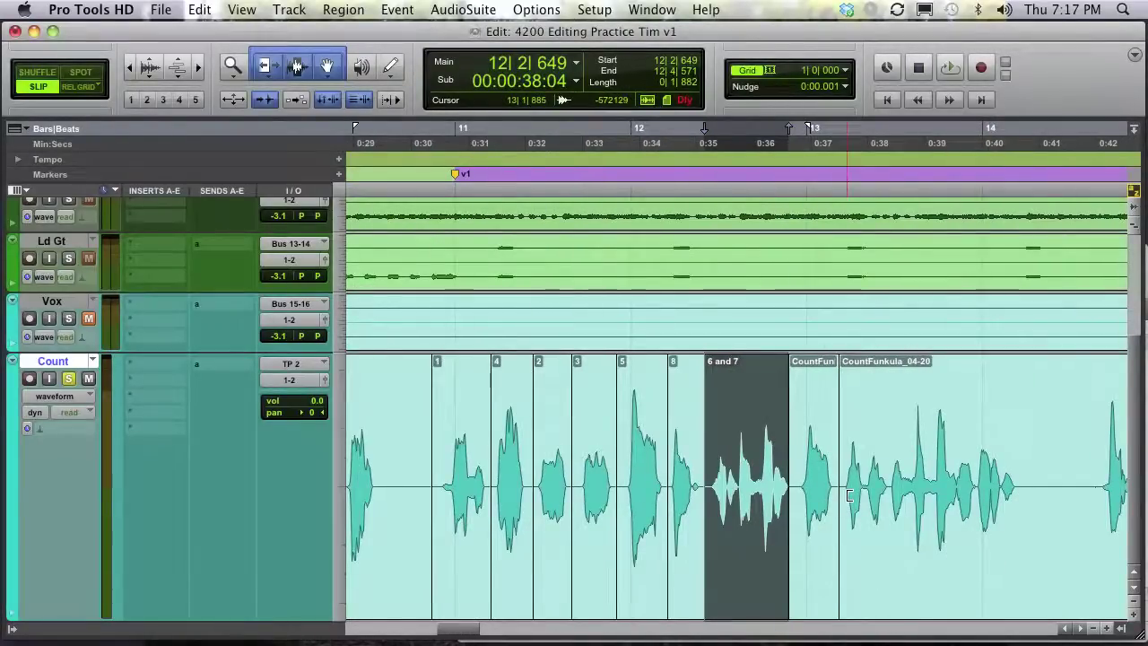
pyautogui.click(818, 569)
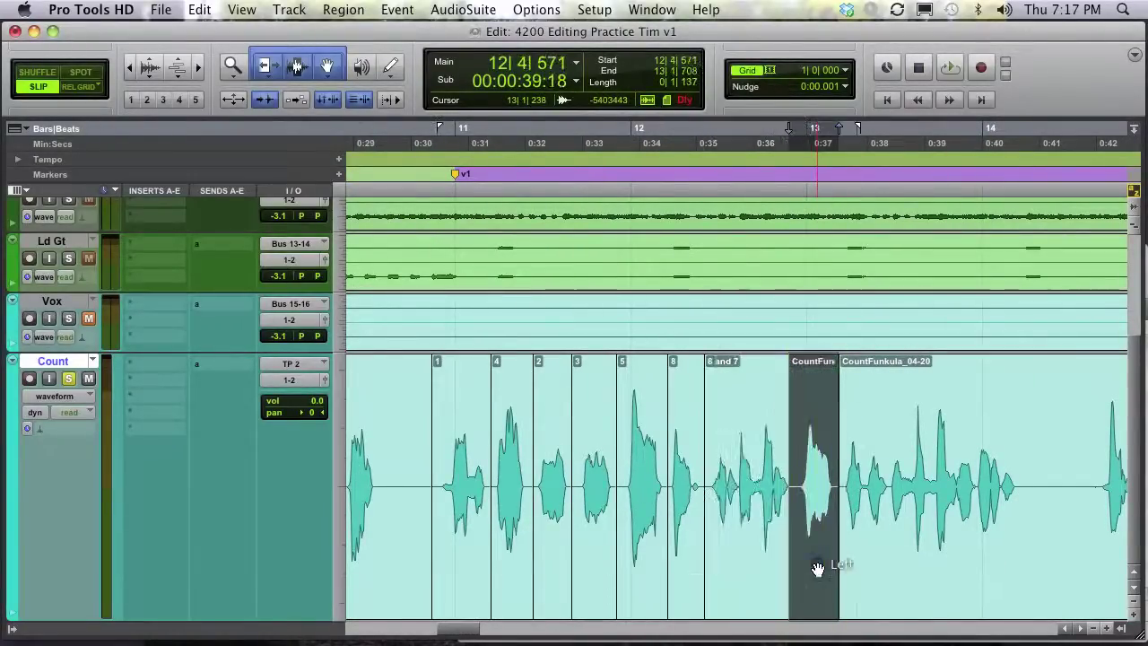
pyautogui.press('space')
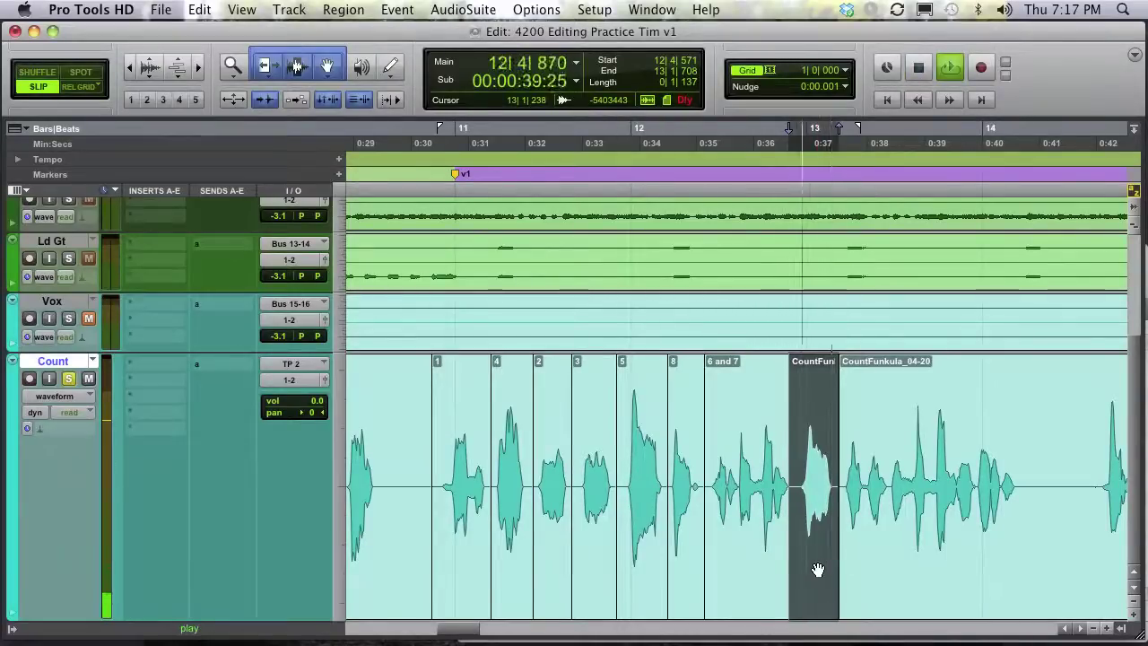
pyautogui.click(902, 585)
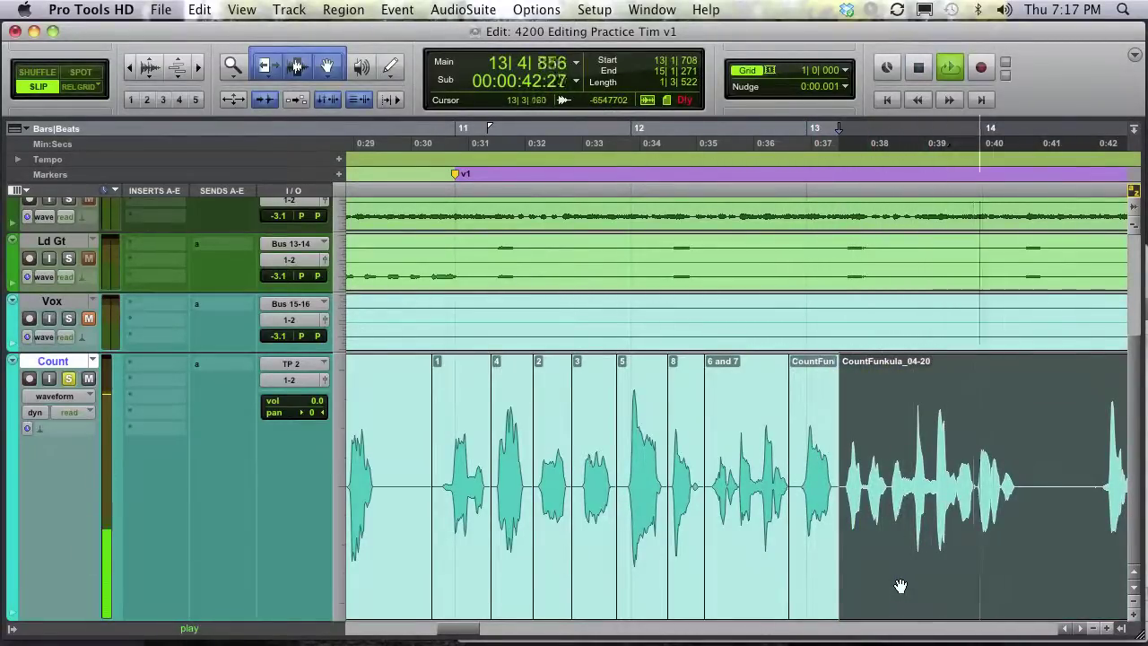
pyautogui.press('space')
# - Unsolo the Count track and, in Relative Grid mode, move region 4 out of the way to 14|1|786
pyautogui.click(68, 379)
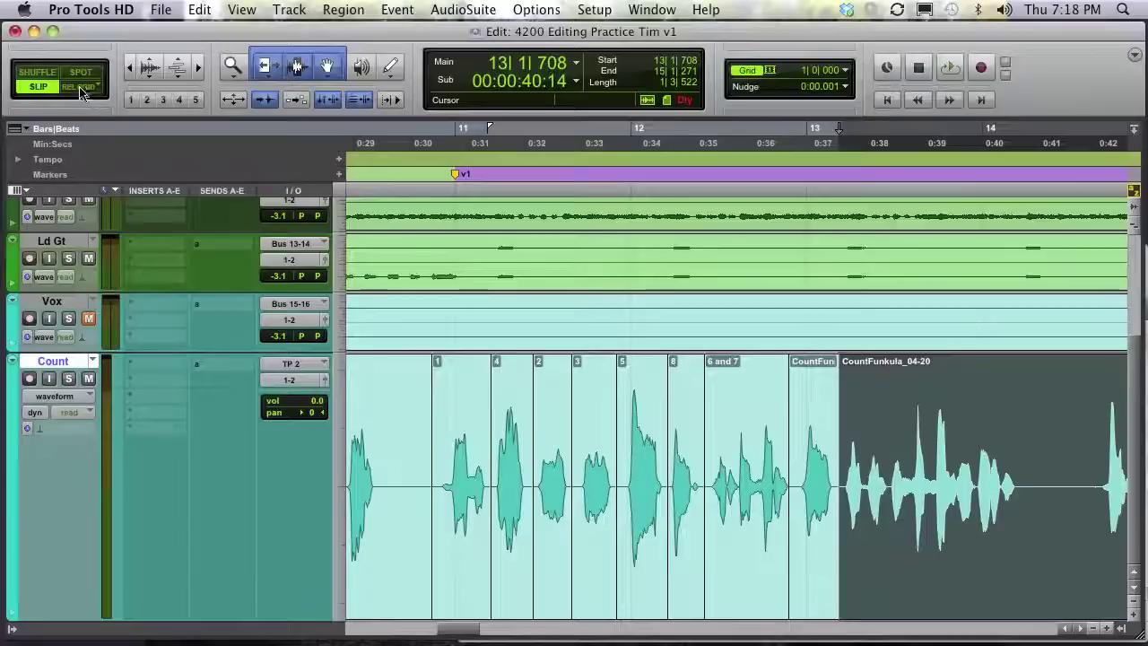
pyautogui.press('F4')
pyautogui.press('F3')
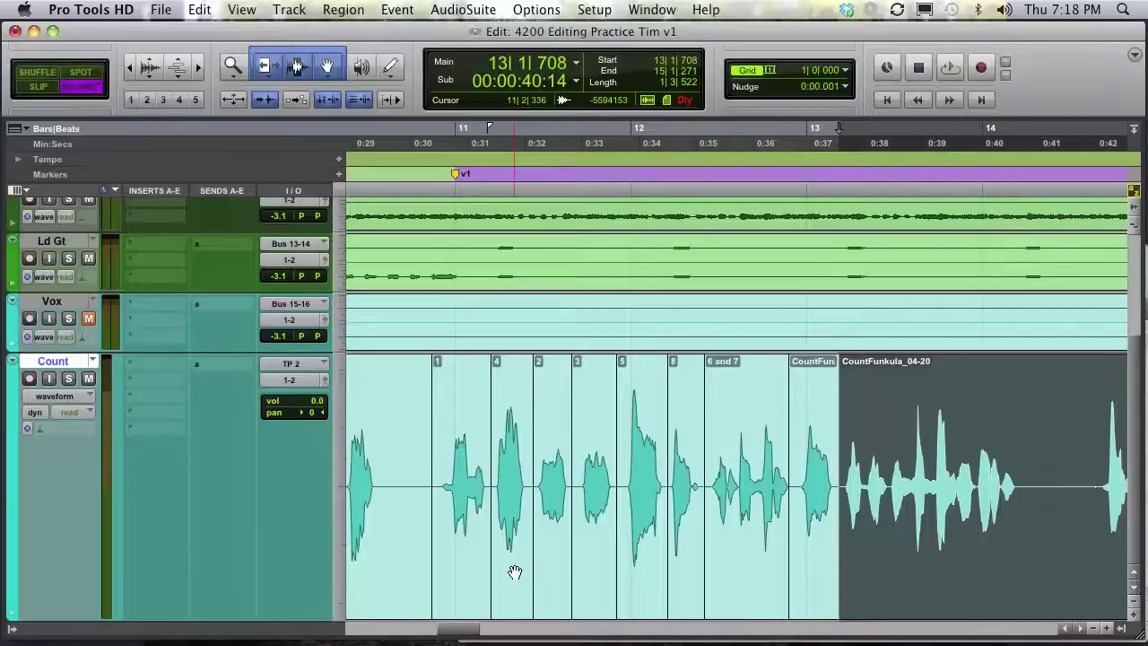
pyautogui.moveTo(515, 572); pyautogui.dragTo(956, 552)
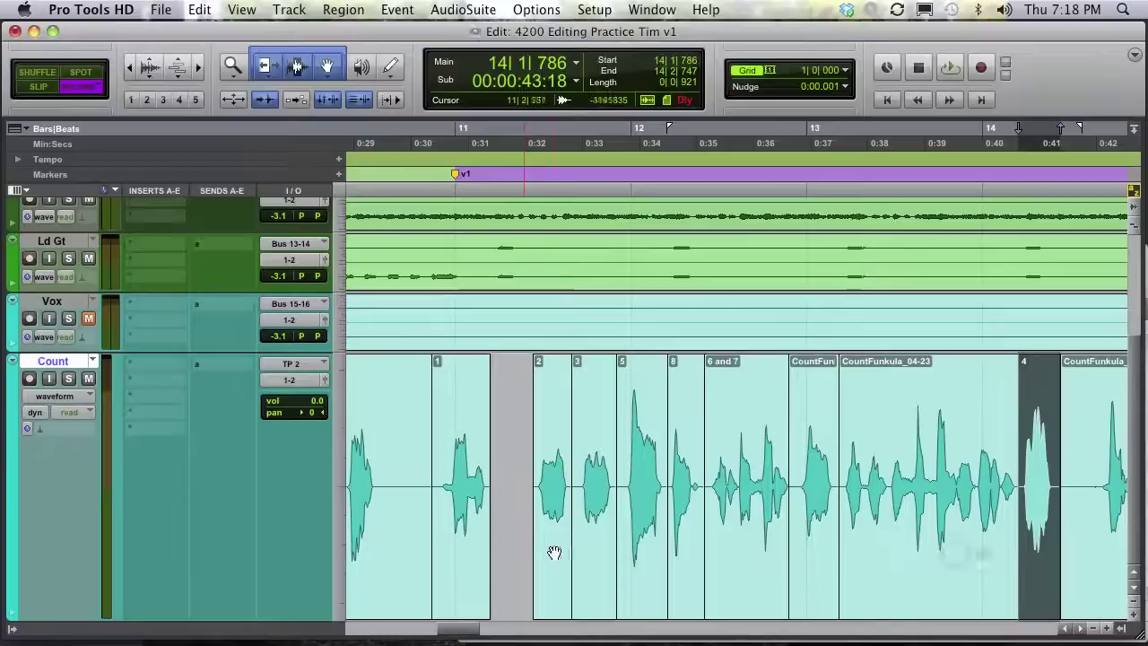
# - Set the grid value to a 1/4 note
pyautogui.click(554, 552)
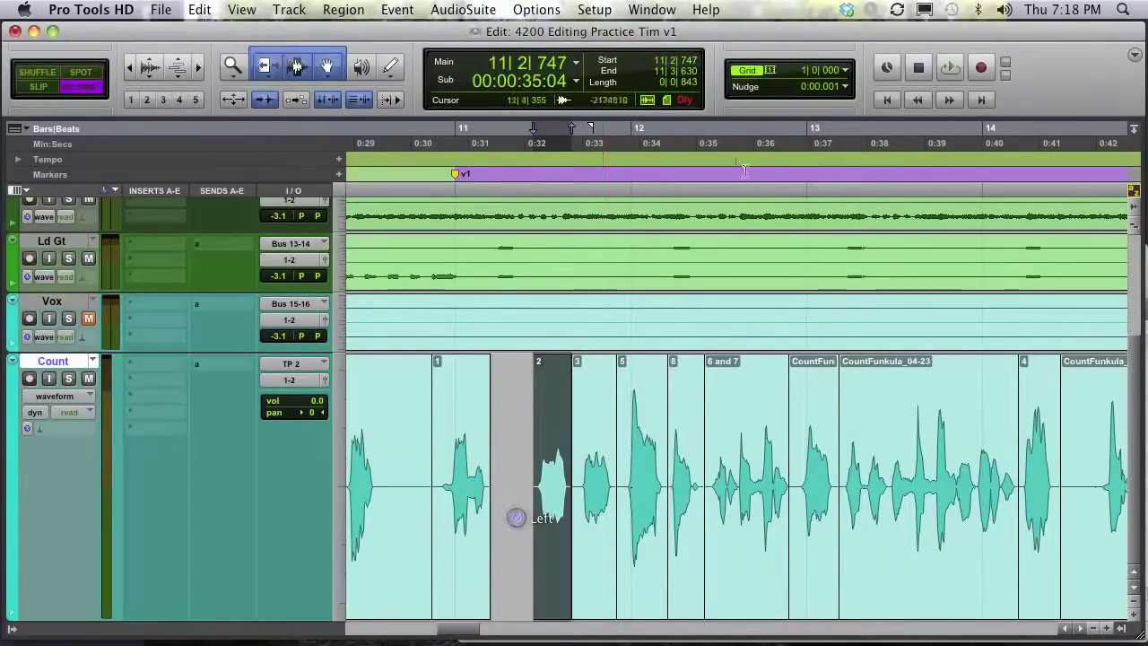
pyautogui.click(846, 72)
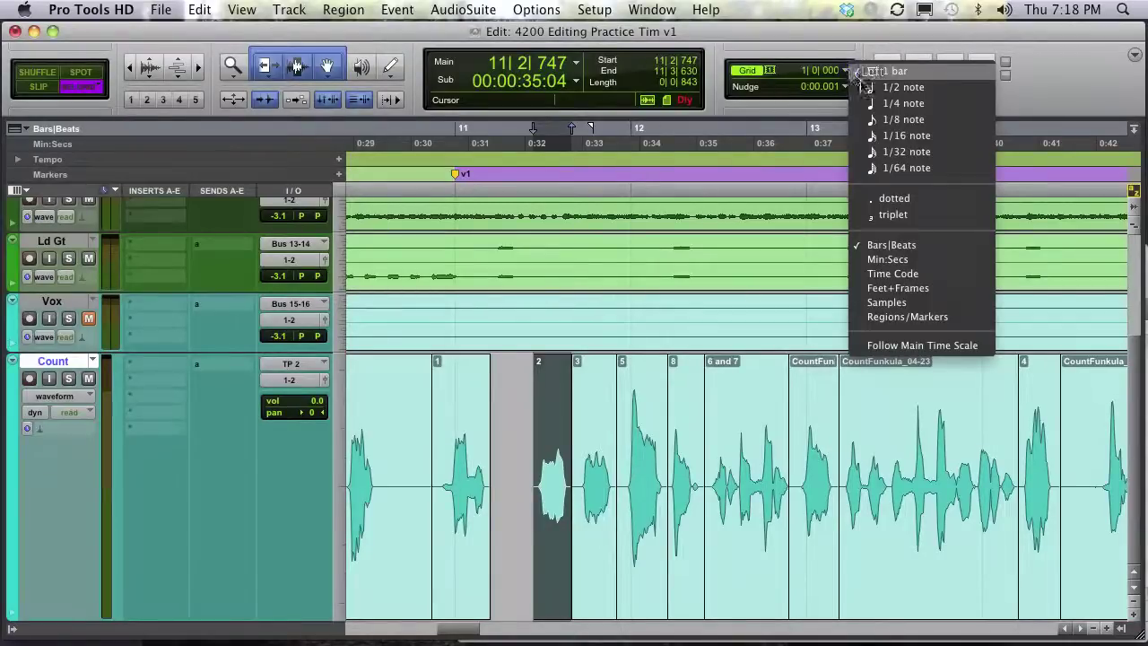
pyautogui.click(897, 103)
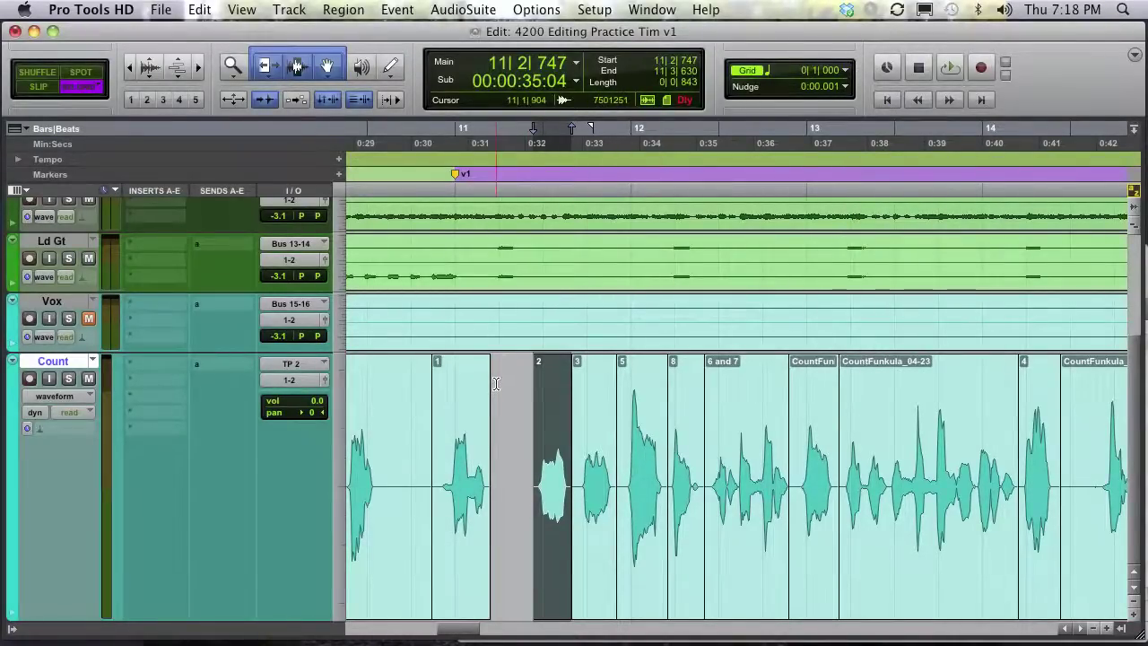
# - Move regions 2 and 3 one beat earlier and place region 4 after them at 11|3|786
pyautogui.moveTo(559, 561); pyautogui.dragTo(514, 561)
pyautogui.moveTo(600, 566); pyautogui.dragTo(585, 560)
pyautogui.moveTo(1039, 538); pyautogui.dragTo(604, 532)
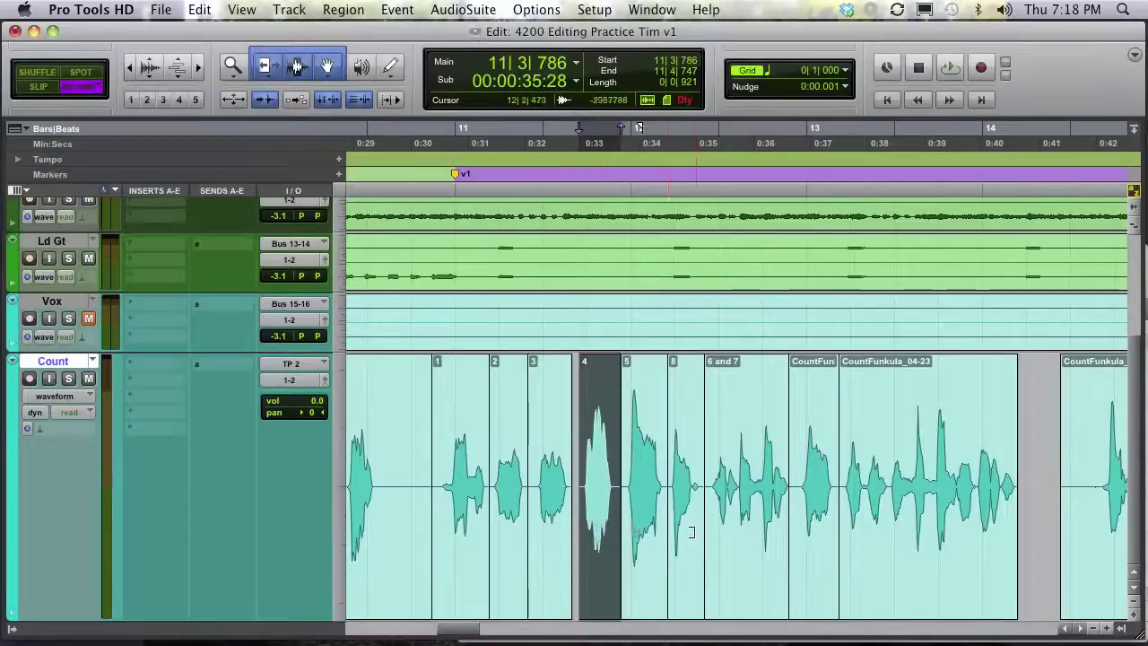
# - Move region 8 aside, shift region 6 and 7 to 12|1|649, and place region 8 after it at 12|3|806
pyautogui.moveTo(691, 536); pyautogui.dragTo(909, 502)
pyautogui.moveTo(737, 531); pyautogui.dragTo(709, 532)
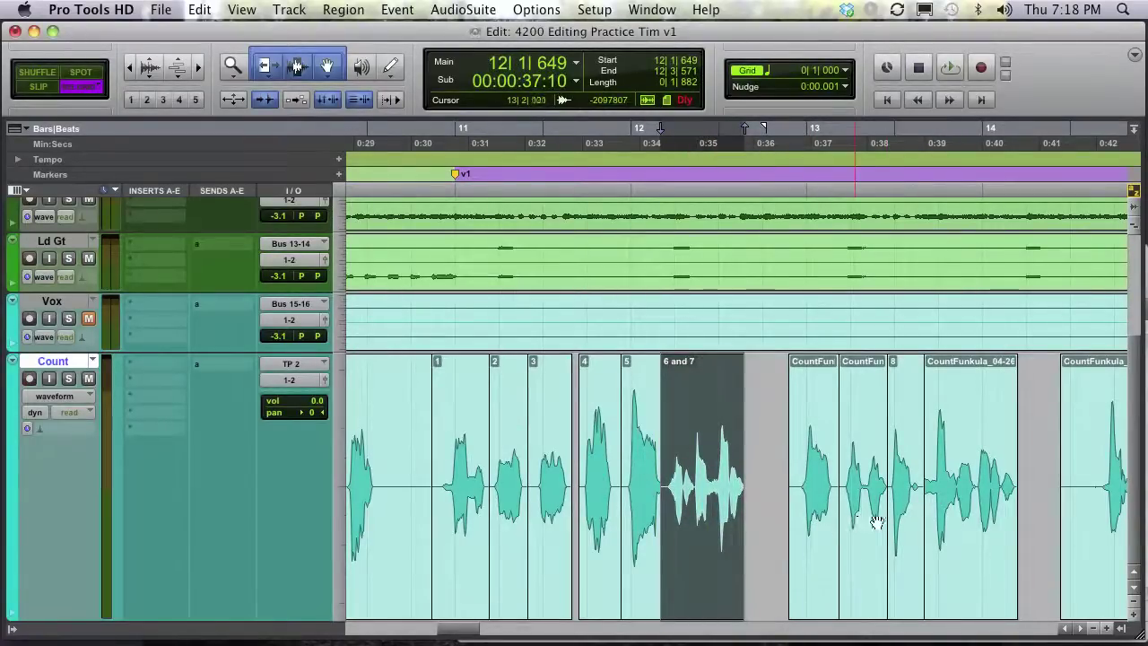
pyautogui.moveTo(913, 512); pyautogui.dragTo(773, 521)
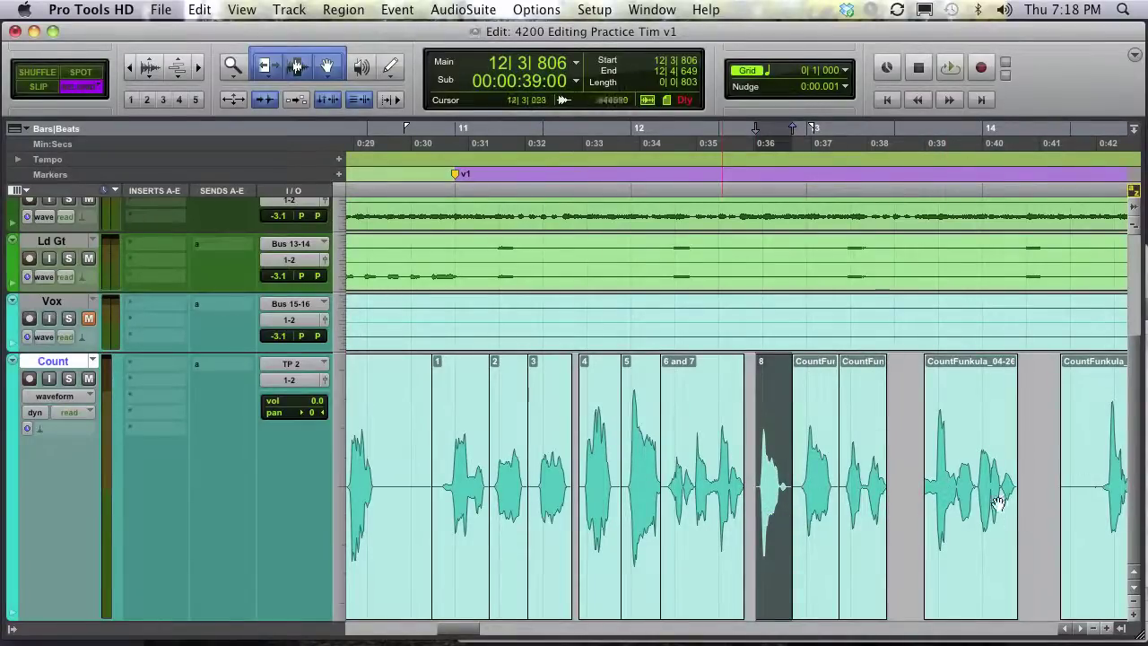
# - In Slip mode, close the gaps in the audio after 13|1|708 and heal the pieces back into one region
pyautogui.press('F2')
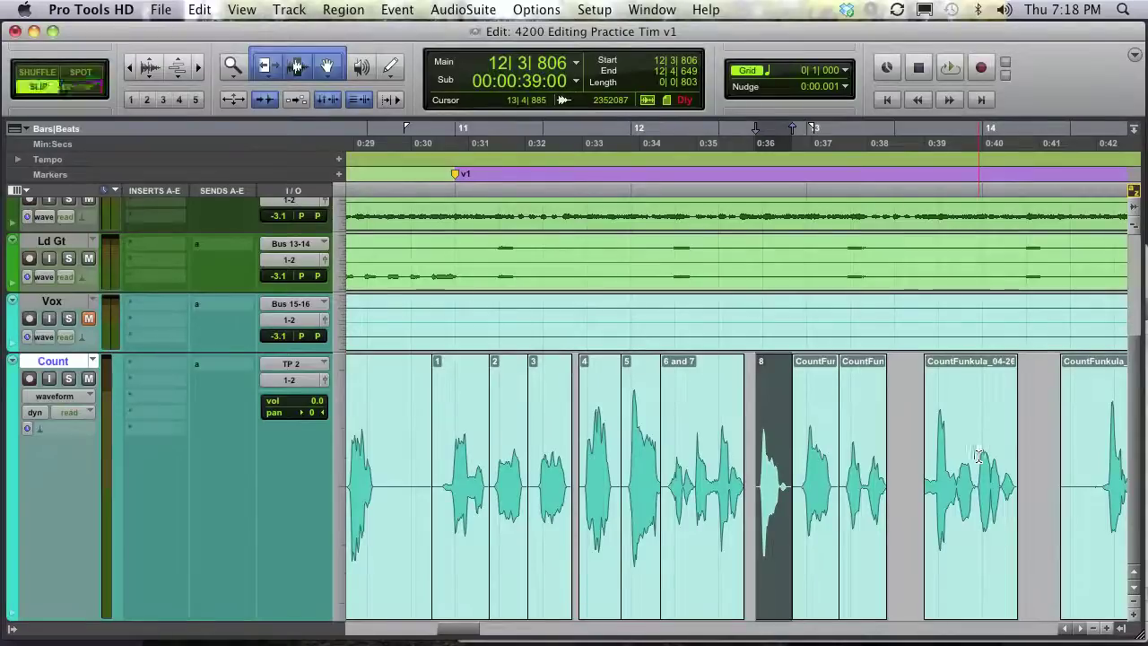
pyautogui.moveTo(1061, 450); pyautogui.dragTo(870, 444)
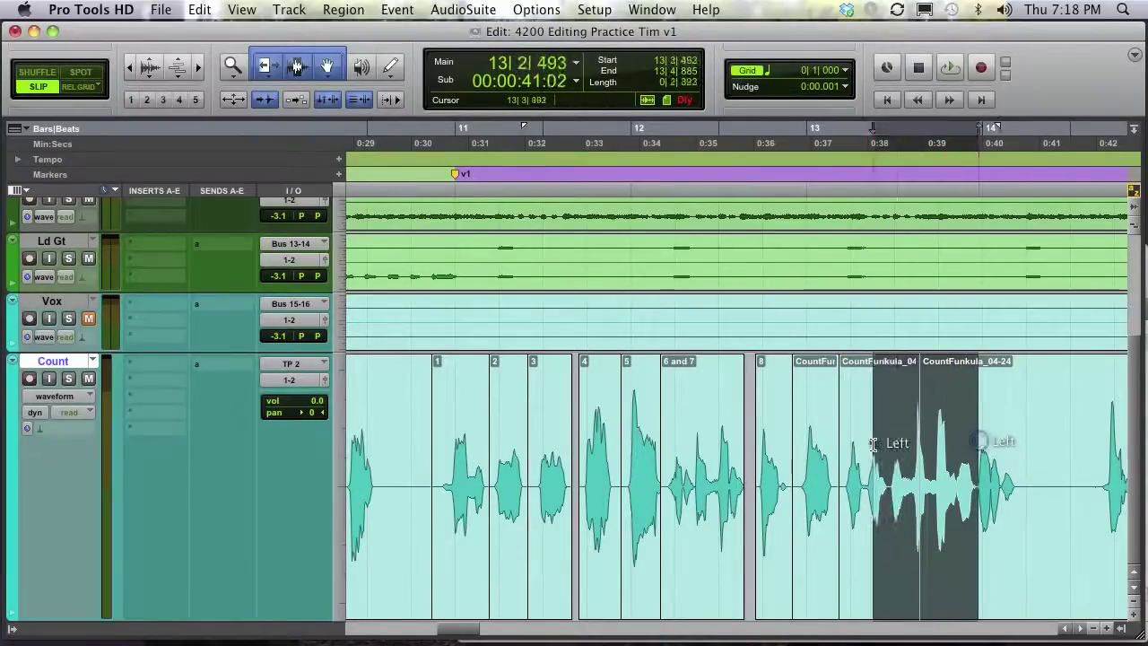
pyautogui.click(913, 444)
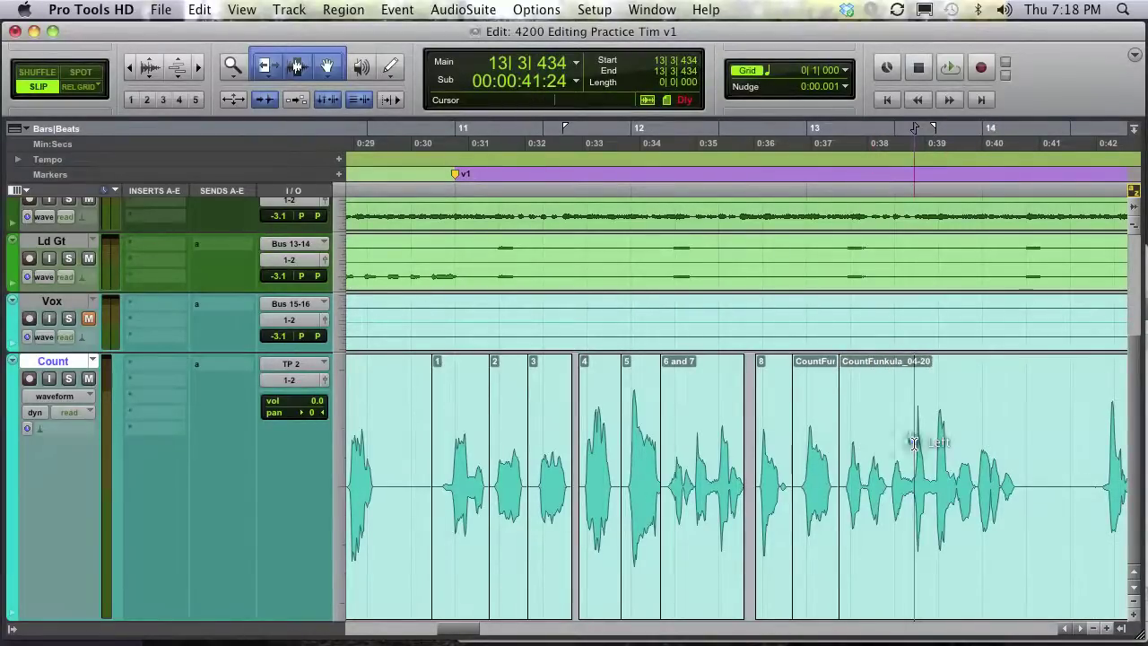
# - Play the reordered count with the rest of the session from 10|4|003
pyautogui.click(412, 418)
pyautogui.press('space')
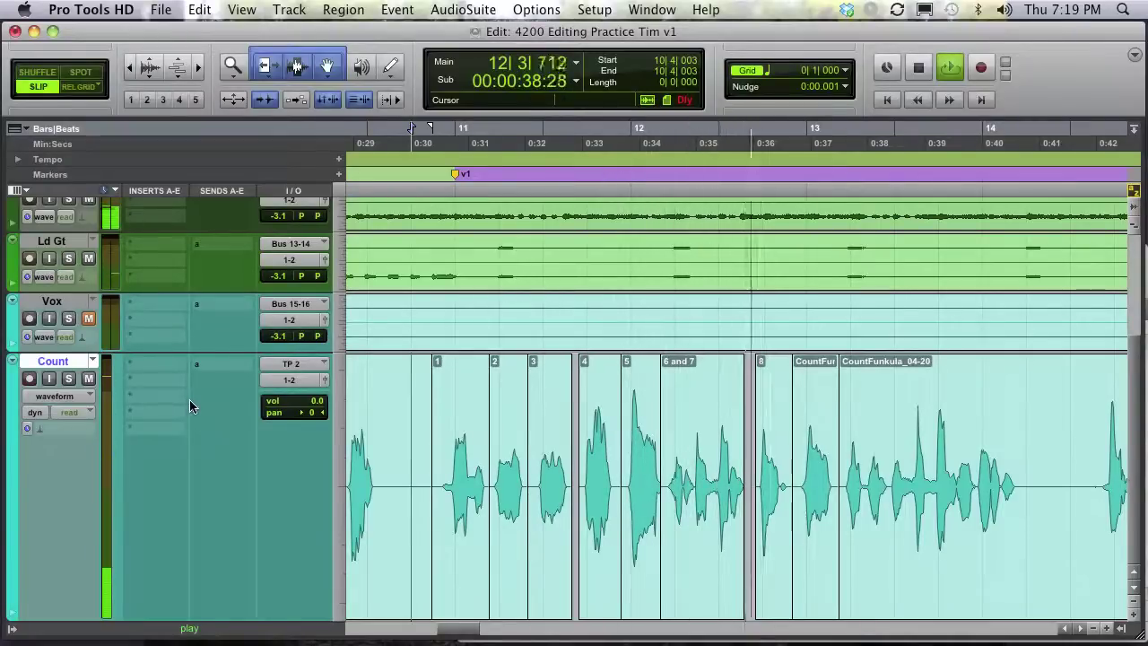
pyautogui.press('space')
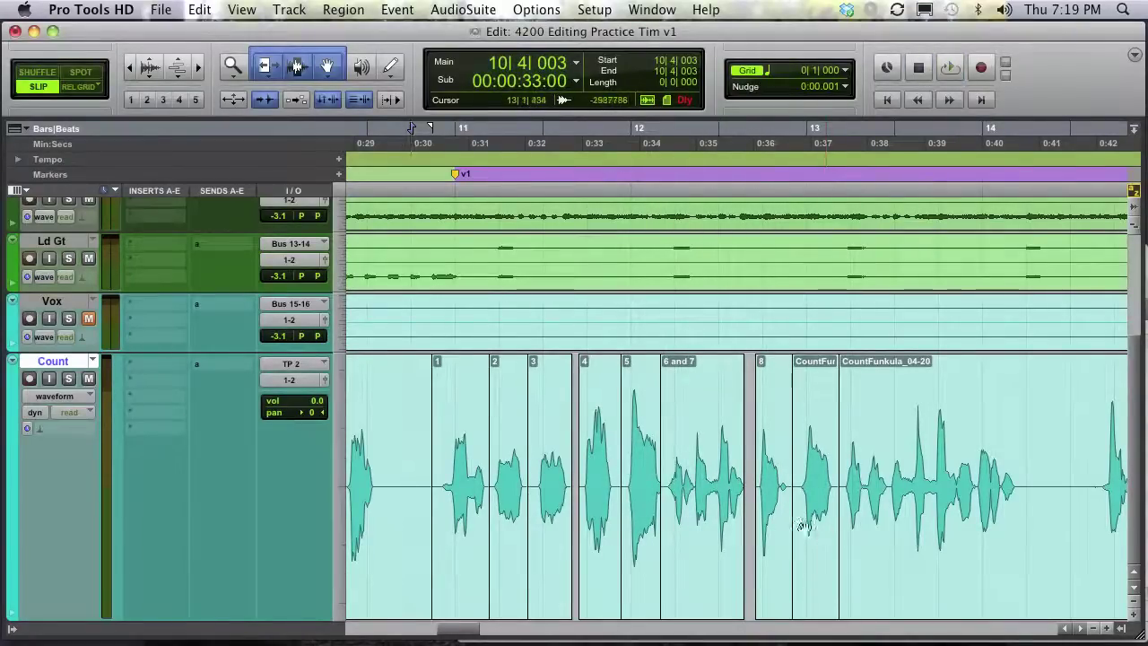
# - Split the long Count region that starts at 13|1|708 at 14|2|199 and select its first part
pyautogui.click(696, 551)
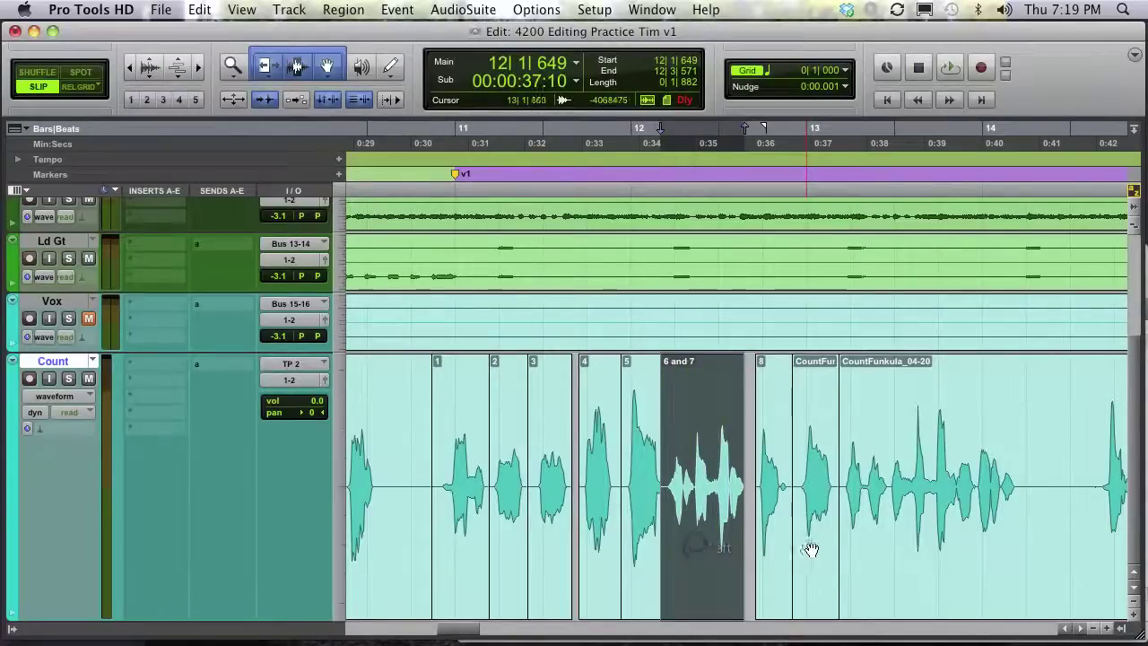
pyautogui.keyDown('shift'); pyautogui.click(810, 549); pyautogui.keyUp('shift')
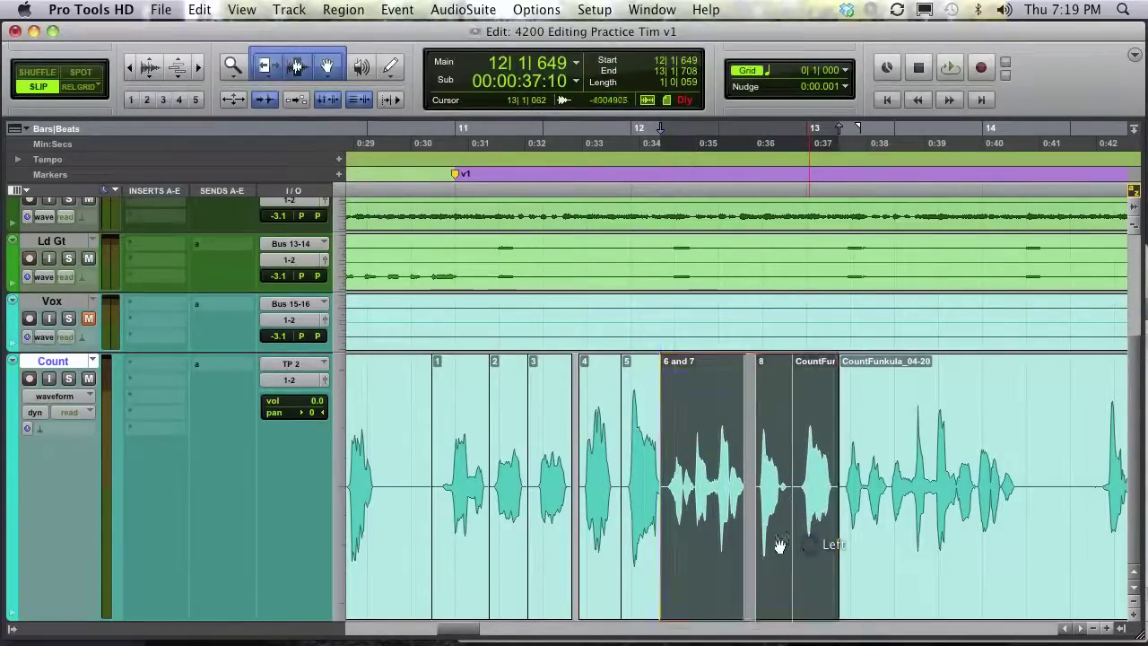
pyautogui.click(1036, 463)
pyautogui.press('super+e')
pyautogui.click(950, 578)
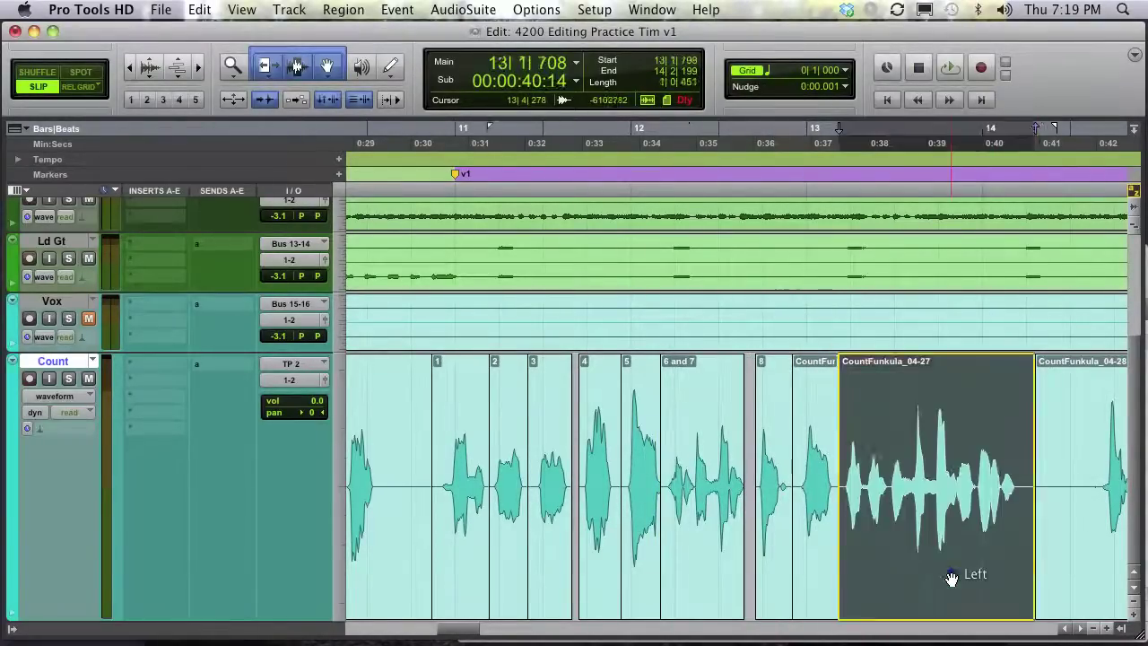
# - Extend the Count selection back through region 6 and 7 and try sliding the selected regions later in Slip mode
pyautogui.keyDown('shift'); pyautogui.click(819, 584); pyautogui.keyUp('shift')
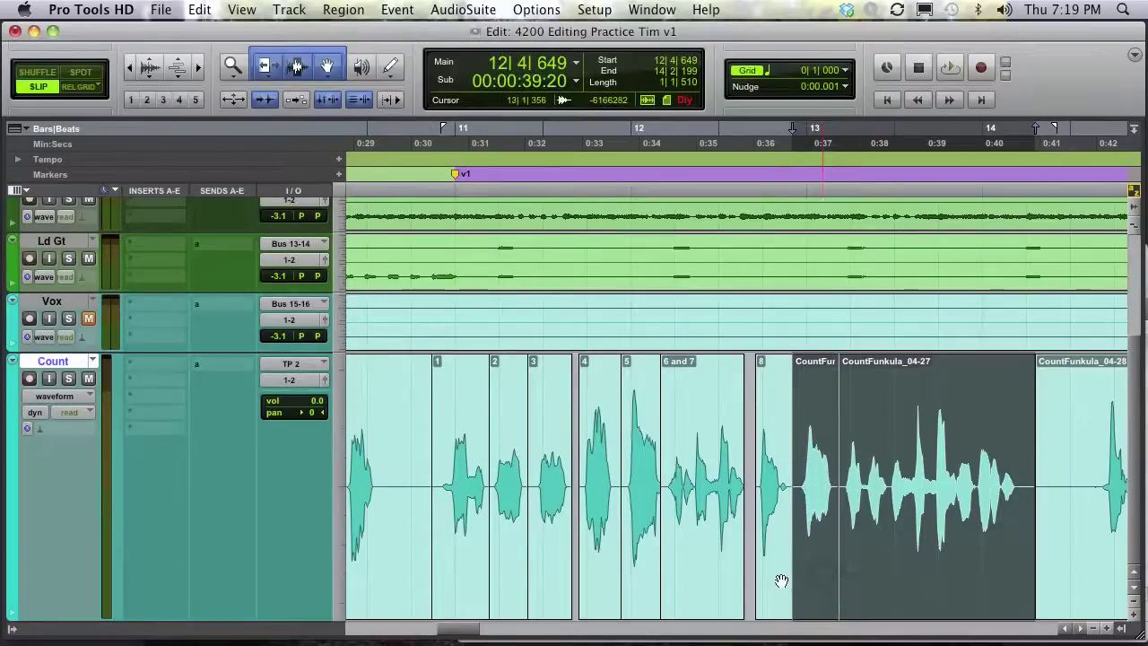
pyautogui.keyDown('shift'); pyautogui.click(781, 582); pyautogui.keyUp('shift')
pyautogui.keyDown('shift'); pyautogui.click(712, 583); pyautogui.keyUp('shift')
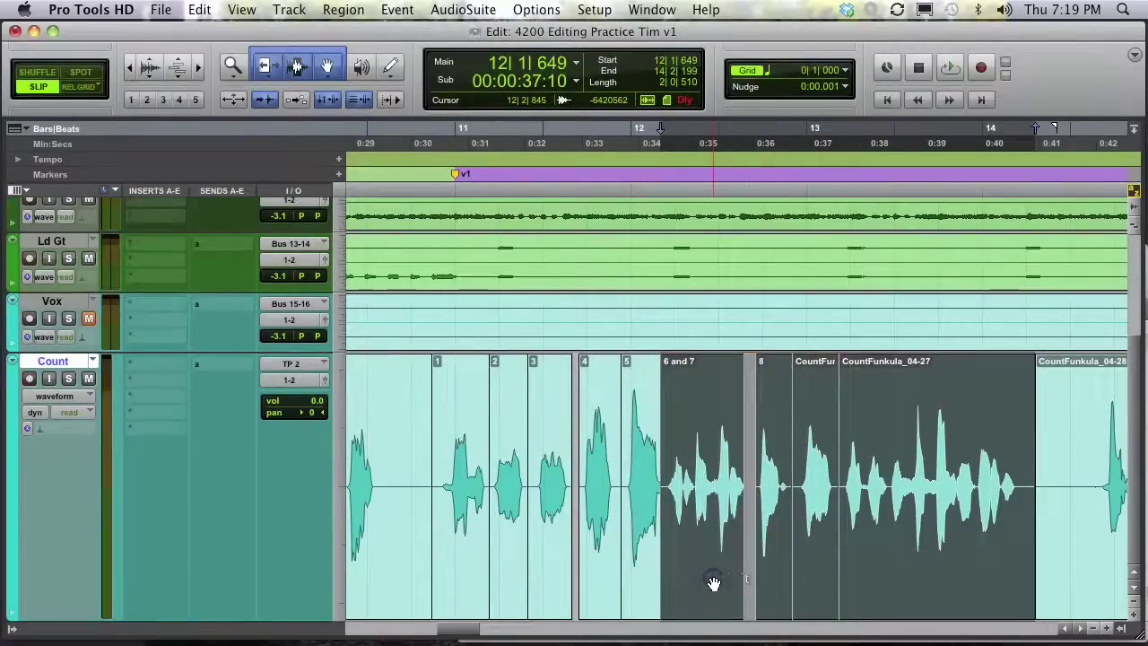
pyautogui.moveTo(713, 583); pyautogui.dragTo(737, 580)
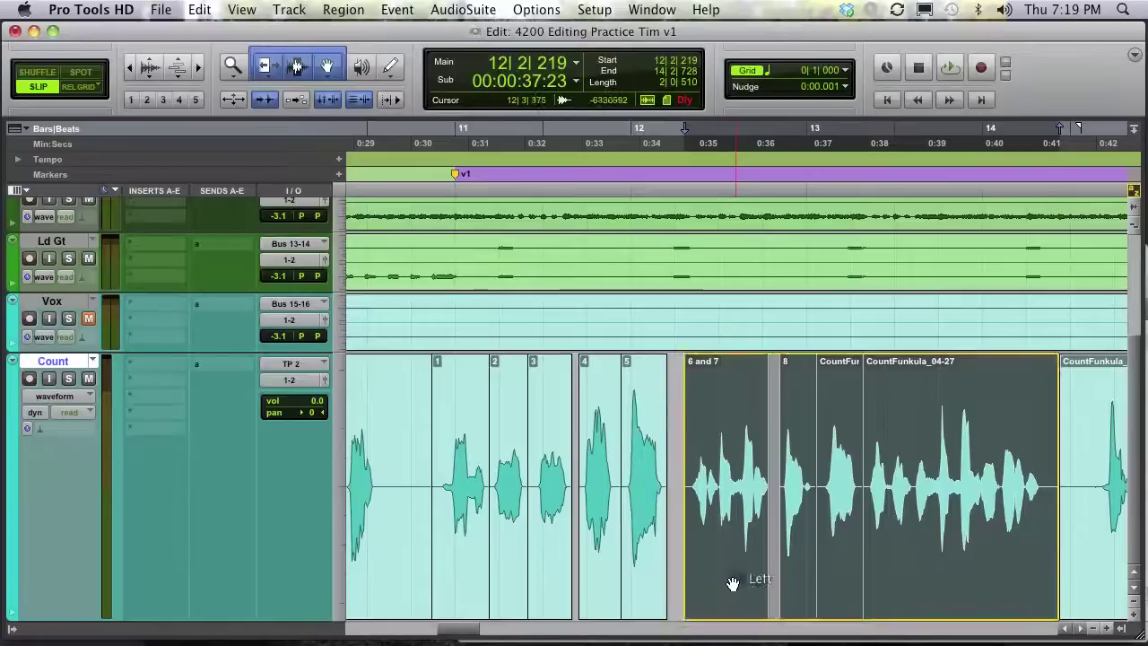
pyautogui.moveTo(735, 584); pyautogui.dragTo(774, 578)
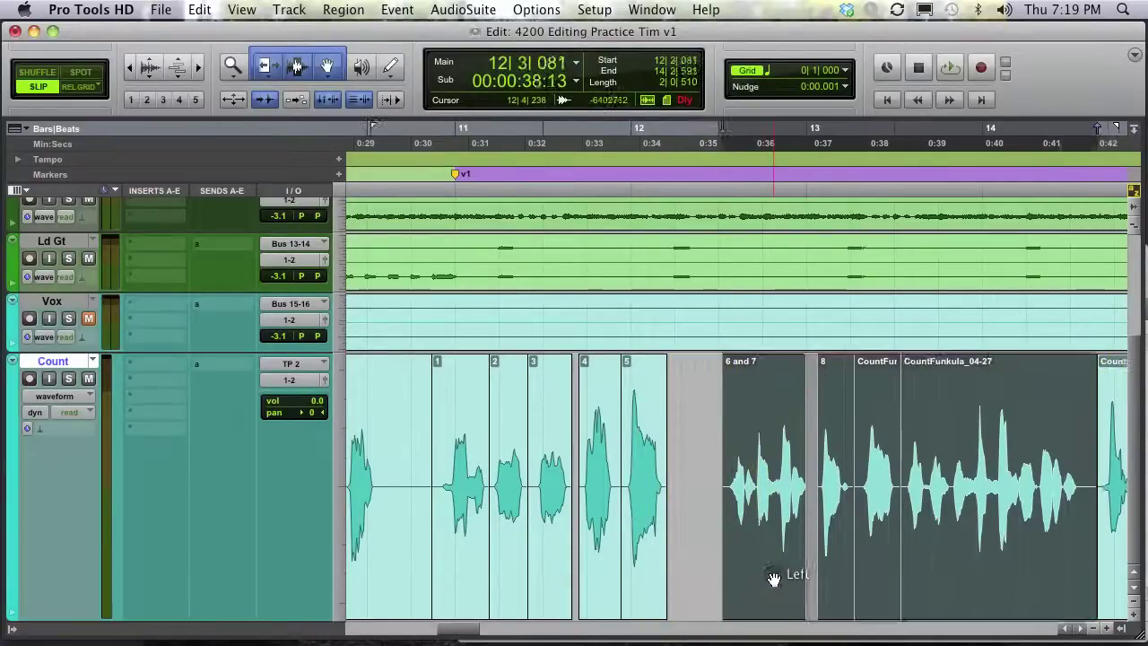
# - Switch to Relative Grid mode, undo the free move and shift the selected regions one beat later, starting at 12|2|649
pyautogui.click(94, 89)
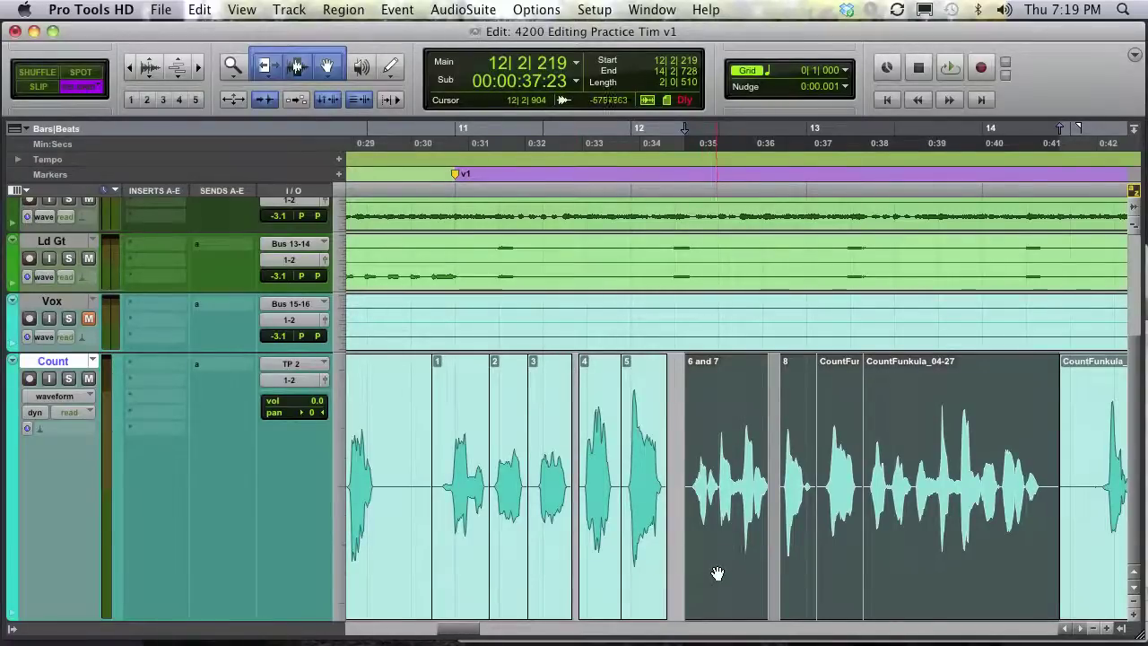
pyautogui.press('super+z')
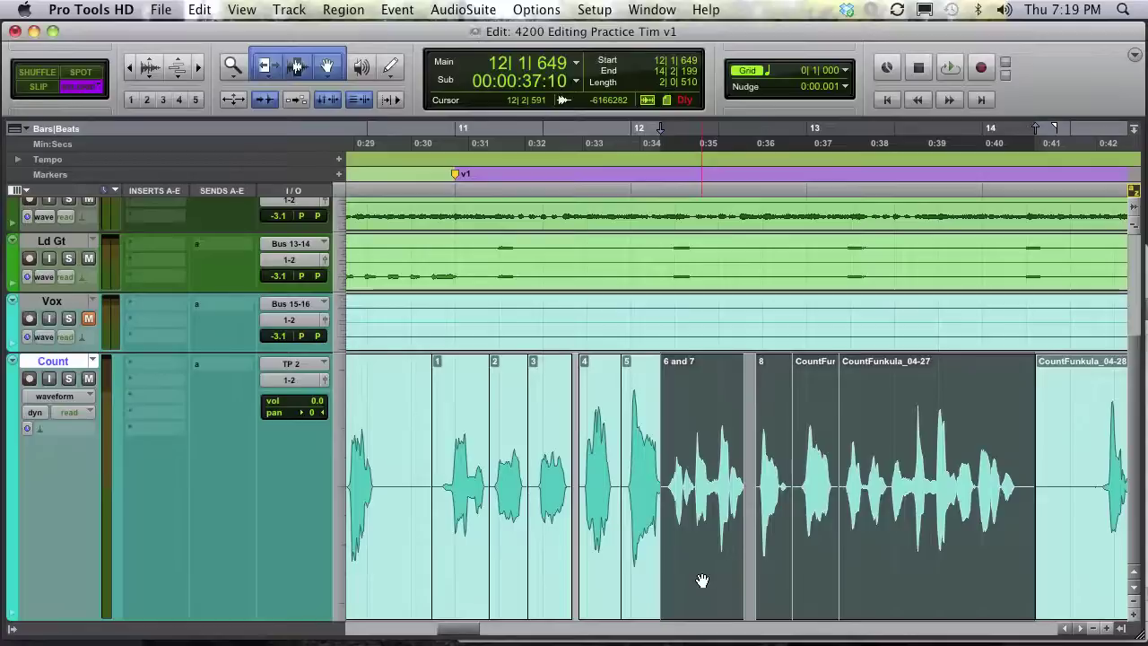
pyautogui.moveTo(700, 579); pyautogui.dragTo(748, 574)
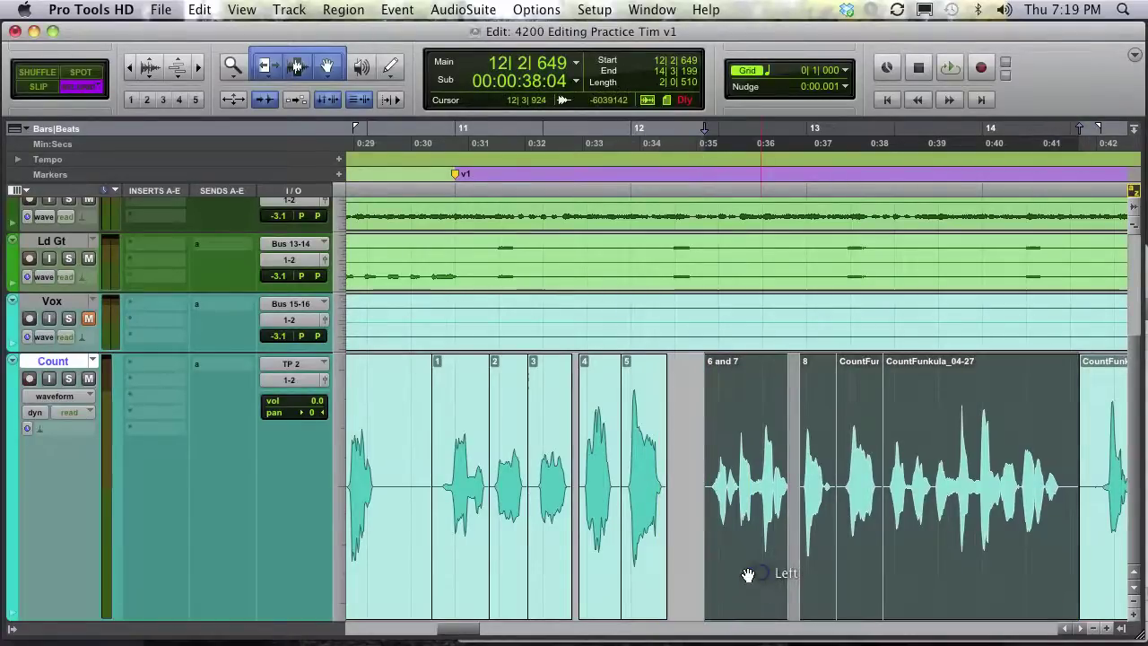
# - Play the session from 10|4|000 to hear the shifted Count regions
pyautogui.click(401, 422)
pyautogui.press('space')
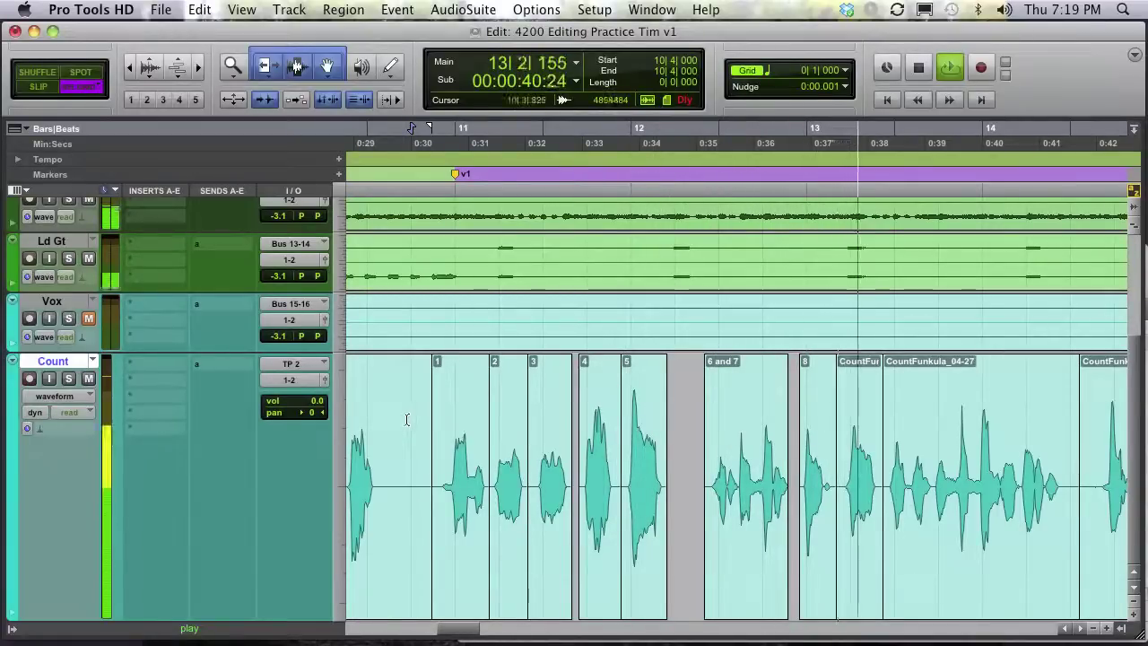
pyautogui.press('super+bracketleft')
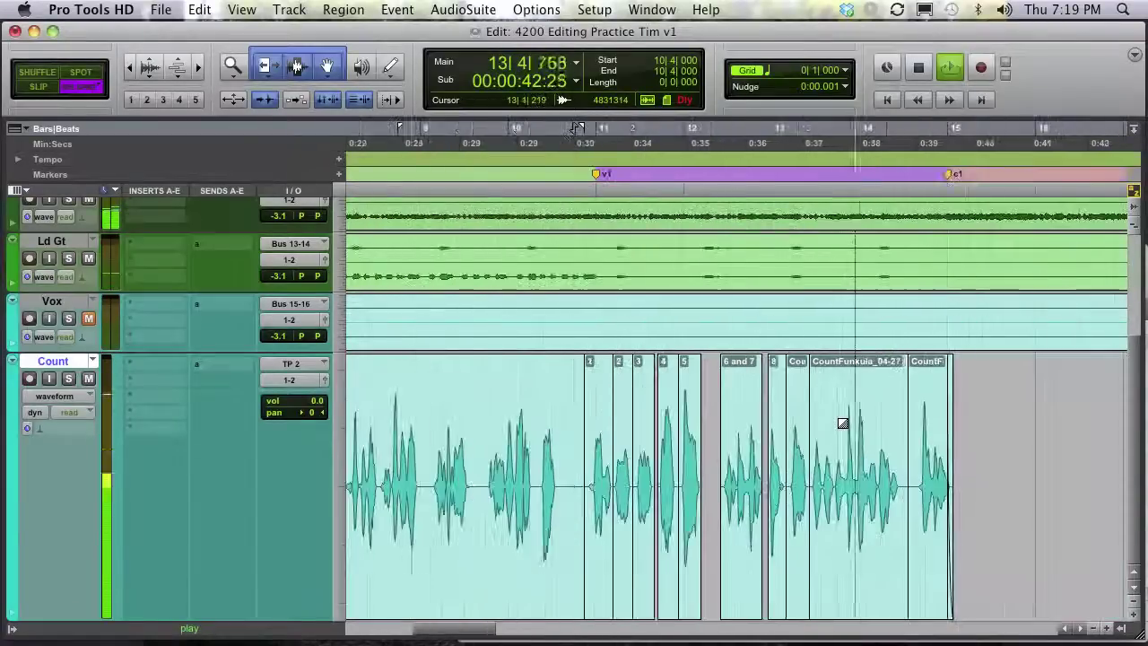
pyautogui.press('space')
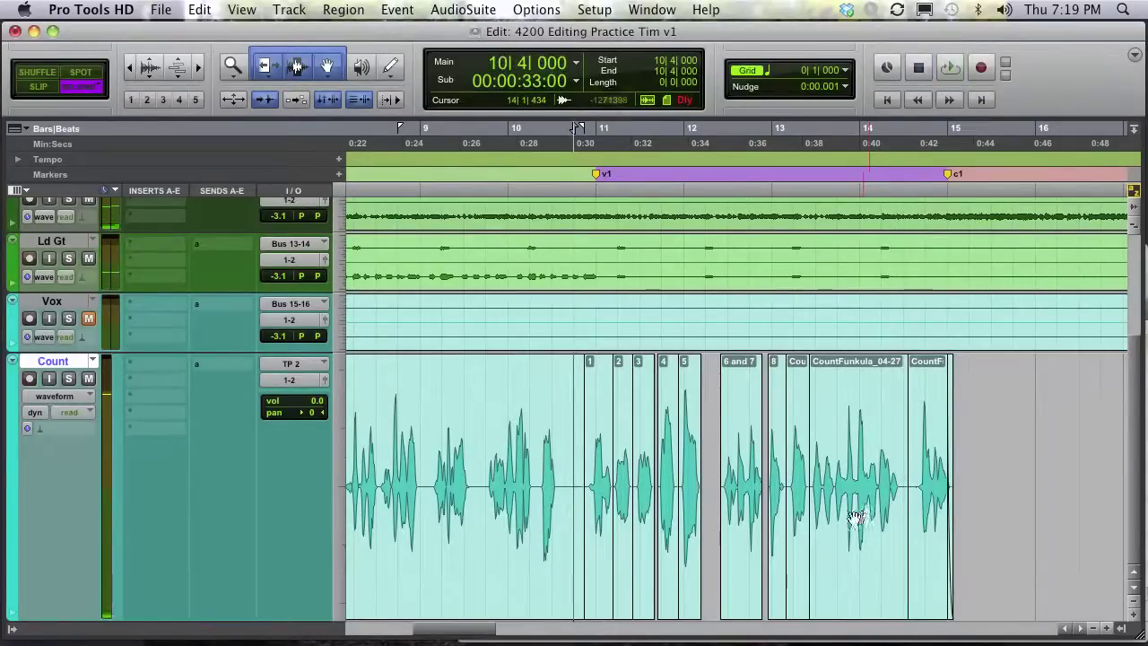
# - Shift the long Count region after 13|2|708 and everything following it one beat later to 13|3|708
pyautogui.click(850, 511)
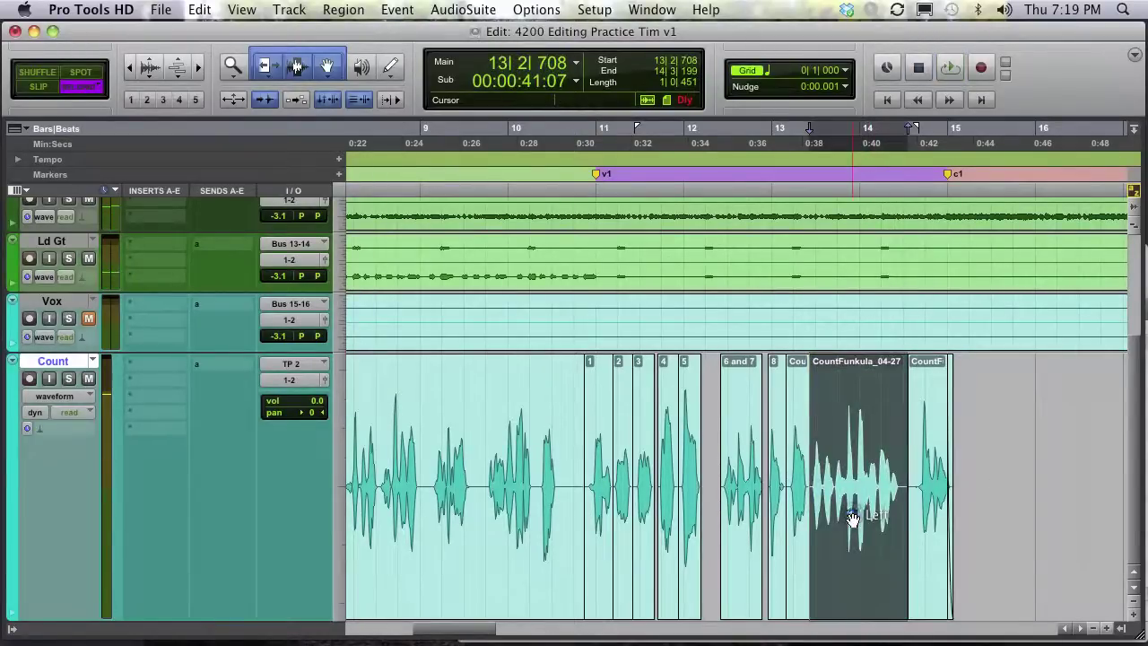
pyautogui.keyDown('shift'); pyautogui.click(926, 523); pyautogui.keyUp('shift')
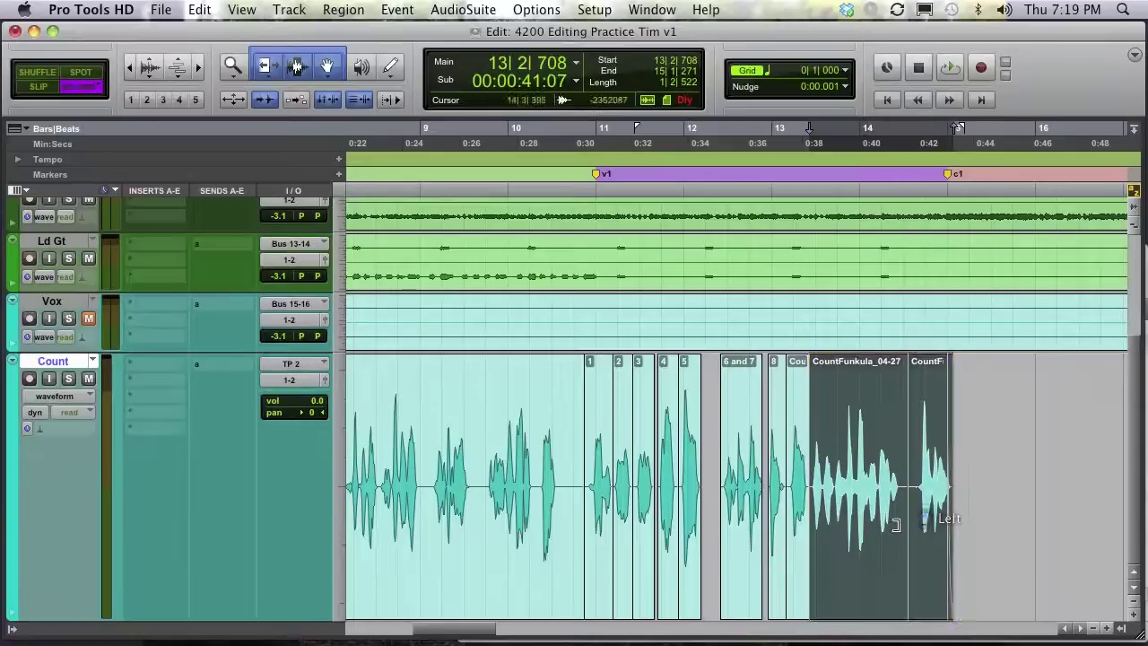
pyautogui.moveTo(867, 532); pyautogui.dragTo(888, 533)
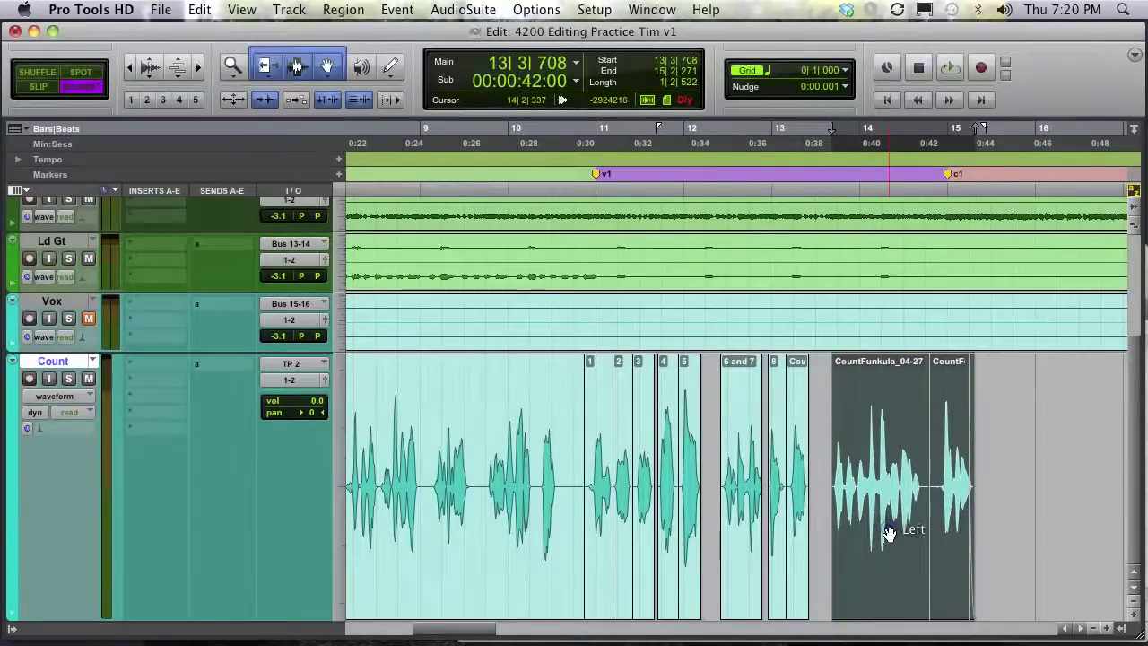
# - Play the Count track with the session from 13|3|000, and again from 13|1|000
pyautogui.click(817, 422)
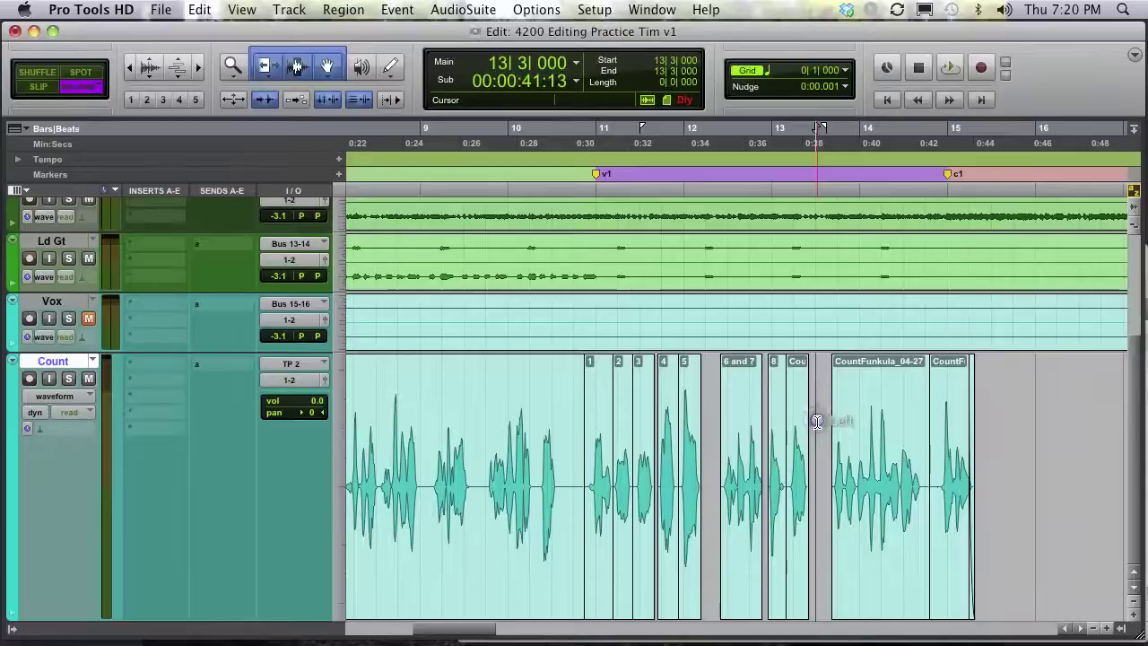
pyautogui.press('space')
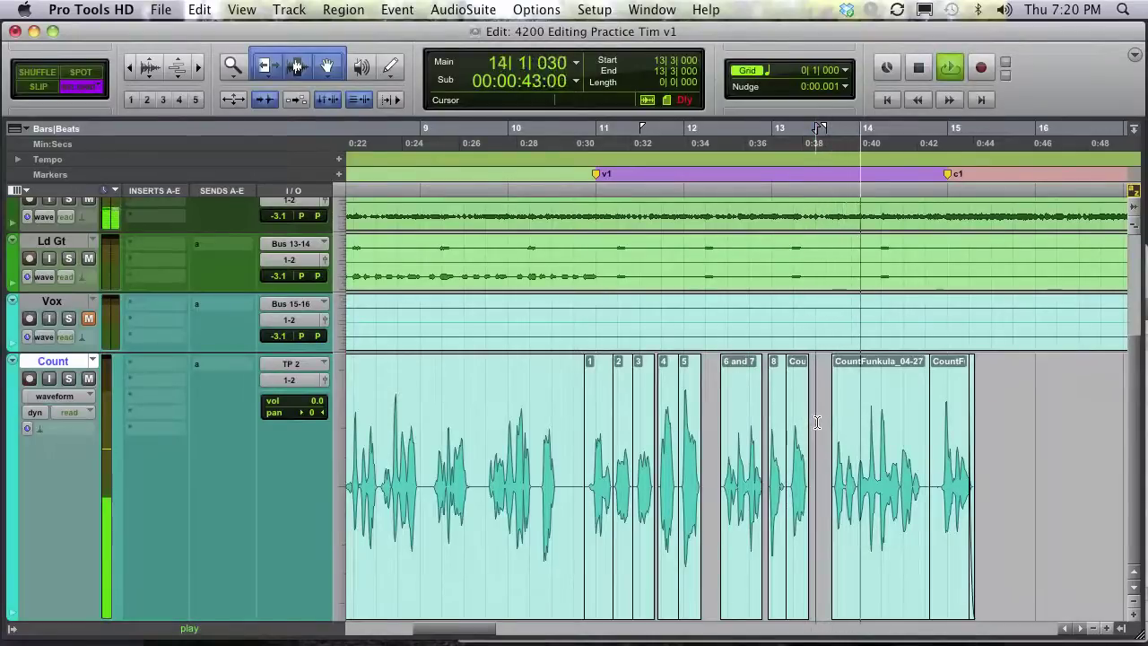
pyautogui.press('space')
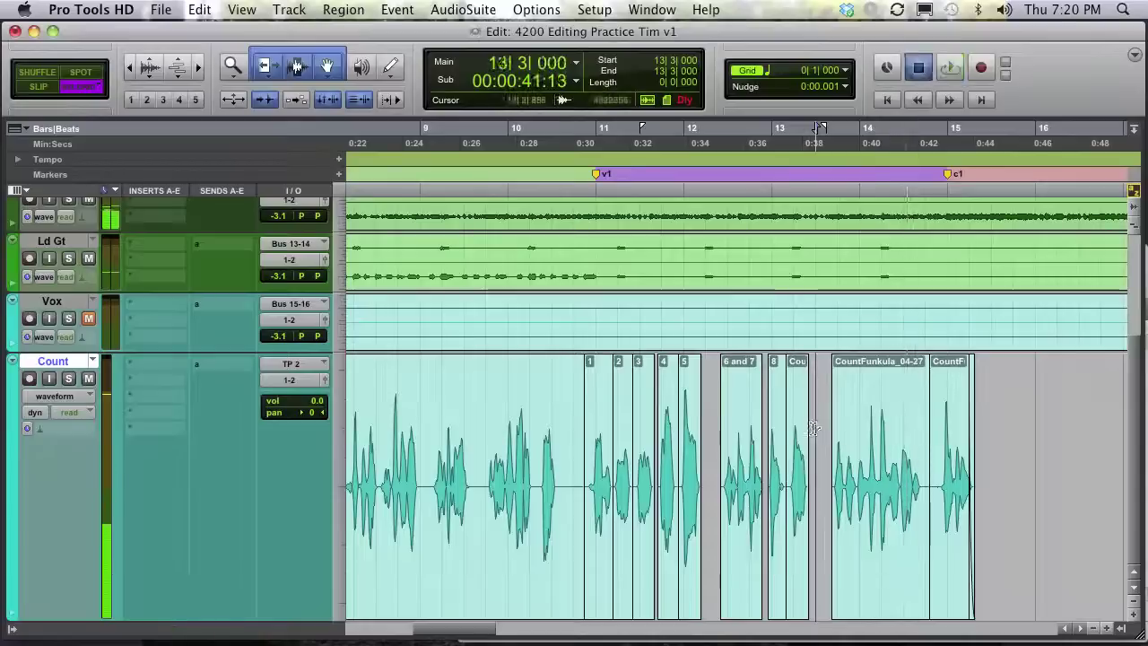
pyautogui.click(763, 408)
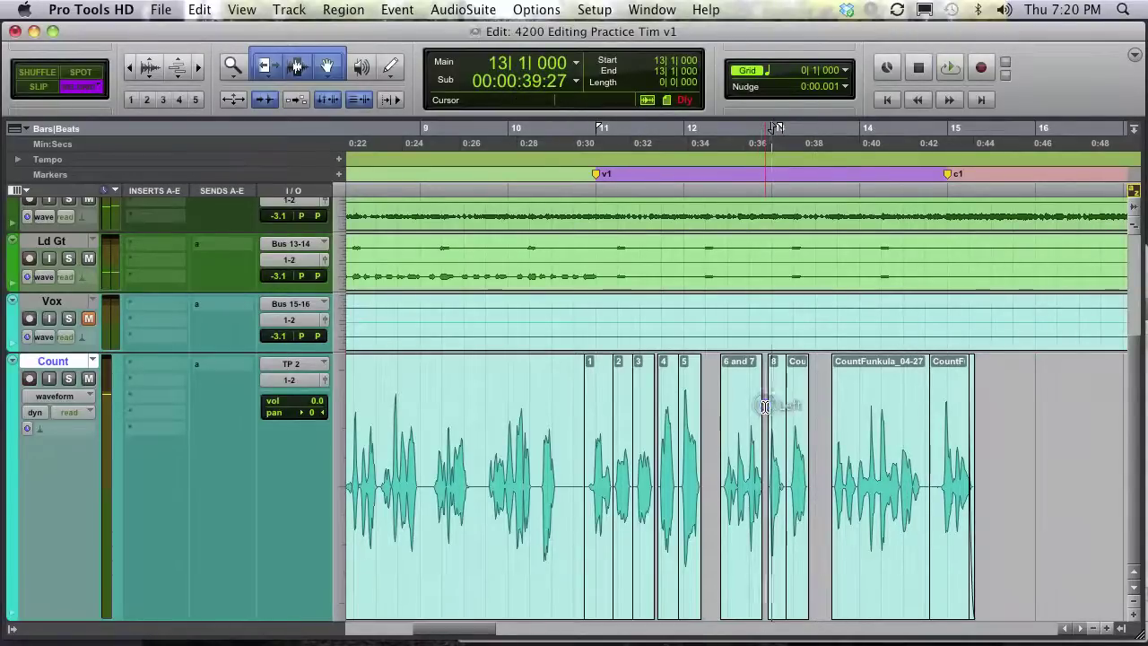
pyautogui.press('space')
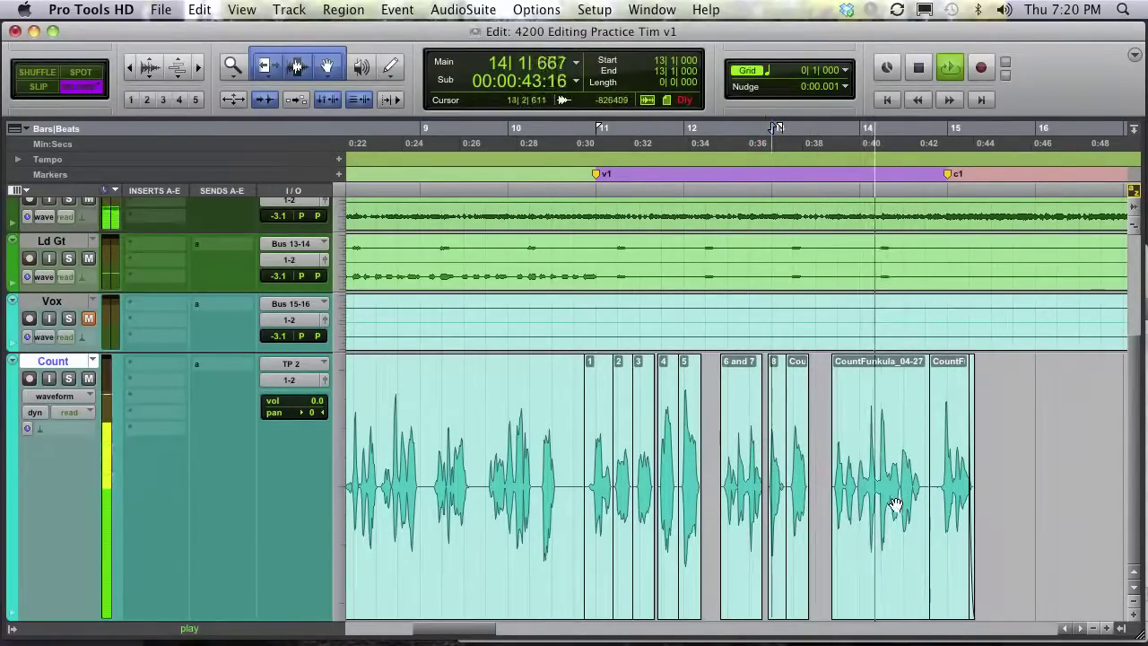
pyautogui.press('space')
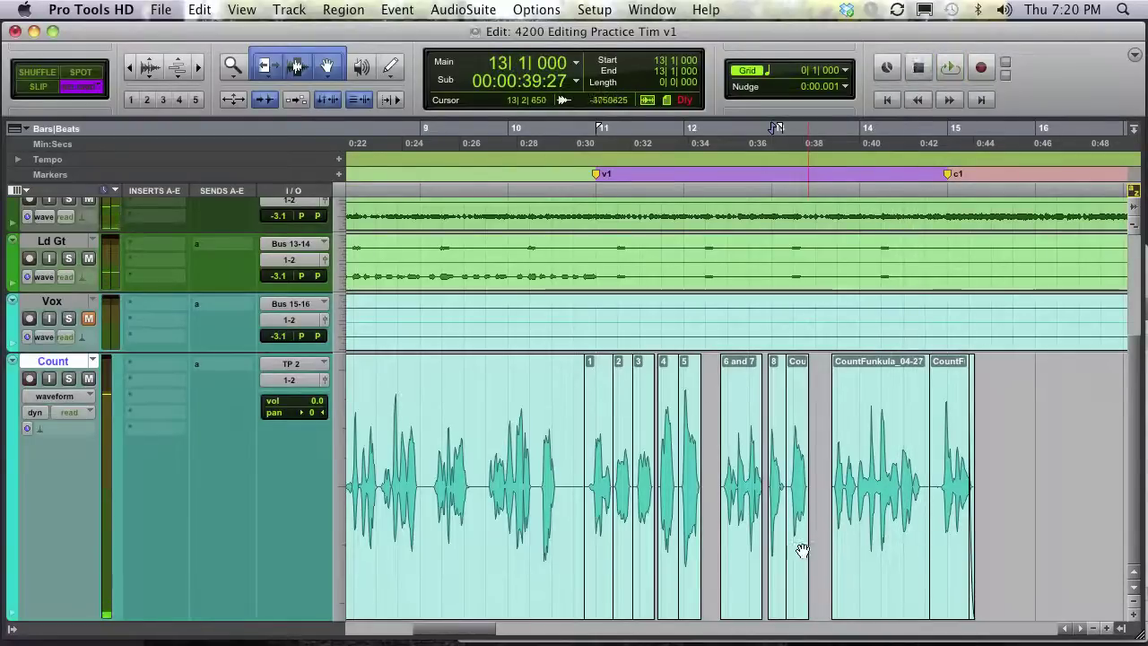
# - Select all Count regions after region 8, from 13|1|649 to 15|2|271
pyautogui.click(803, 548)
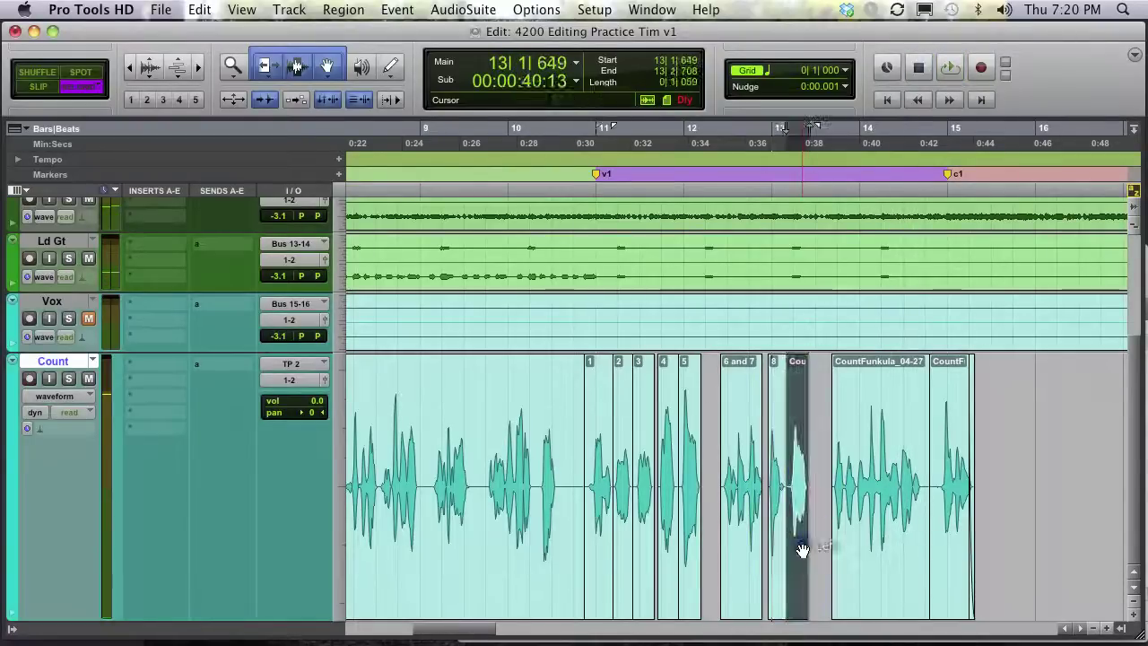
pyautogui.keyDown('shift'); pyautogui.click(956, 556); pyautogui.keyUp('shift')
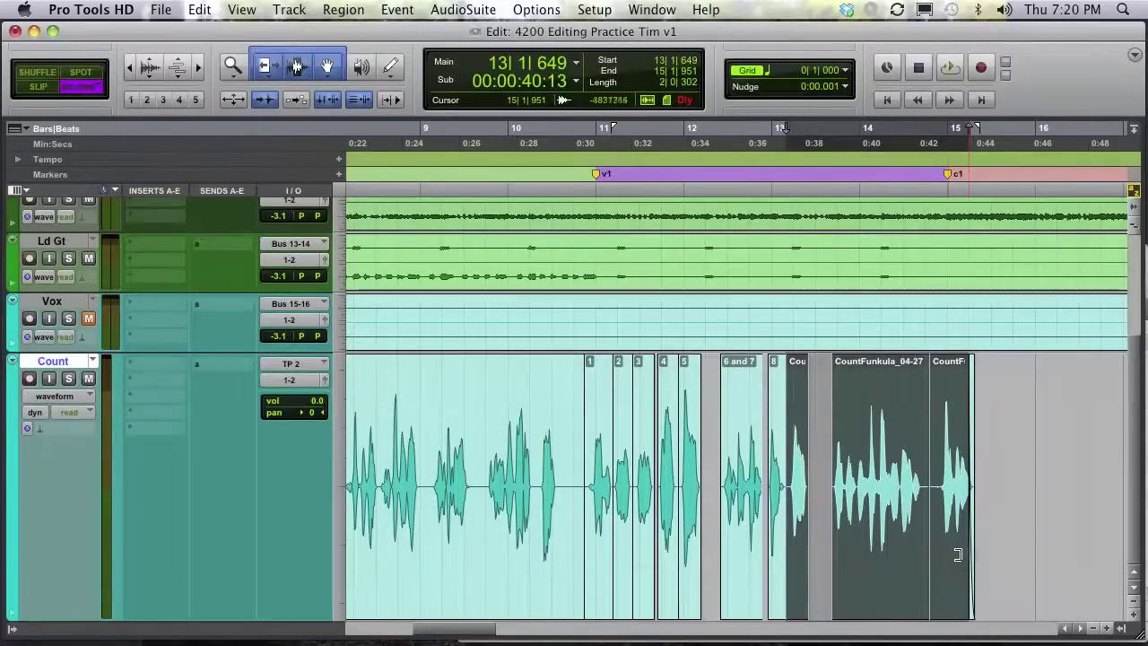
pyautogui.keyDown('shift'); pyautogui.click(973, 476); pyautogui.keyUp('shift')
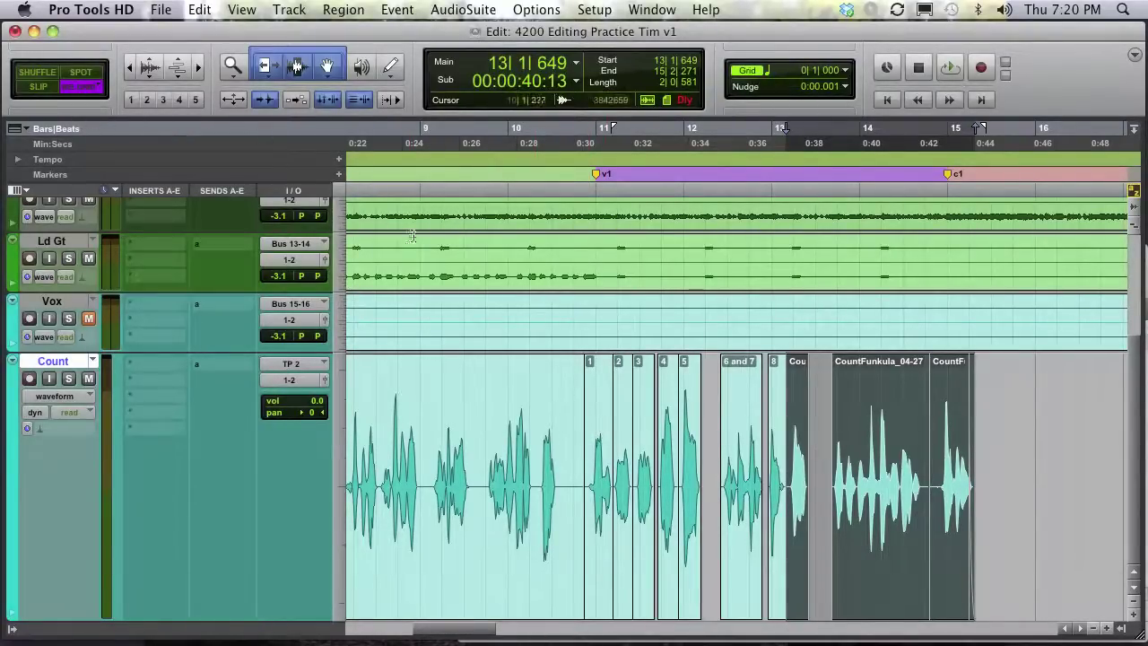
# - Examine the Count regions' place within the full song and its section markers
pyautogui.press('super+bracketleft')
pyautogui.press('super+bracketleft')
pyautogui.press('super+bracketleft')
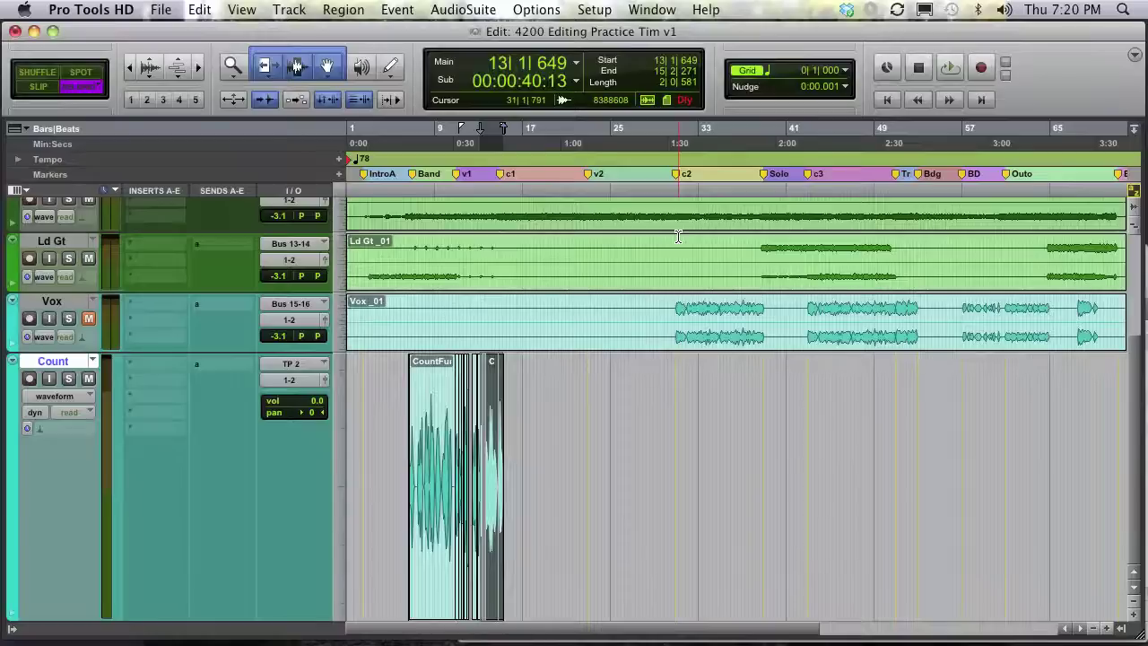
pyautogui.press('super+bracketright')
pyautogui.press('super+bracketright')
pyautogui.press('super+bracketright')
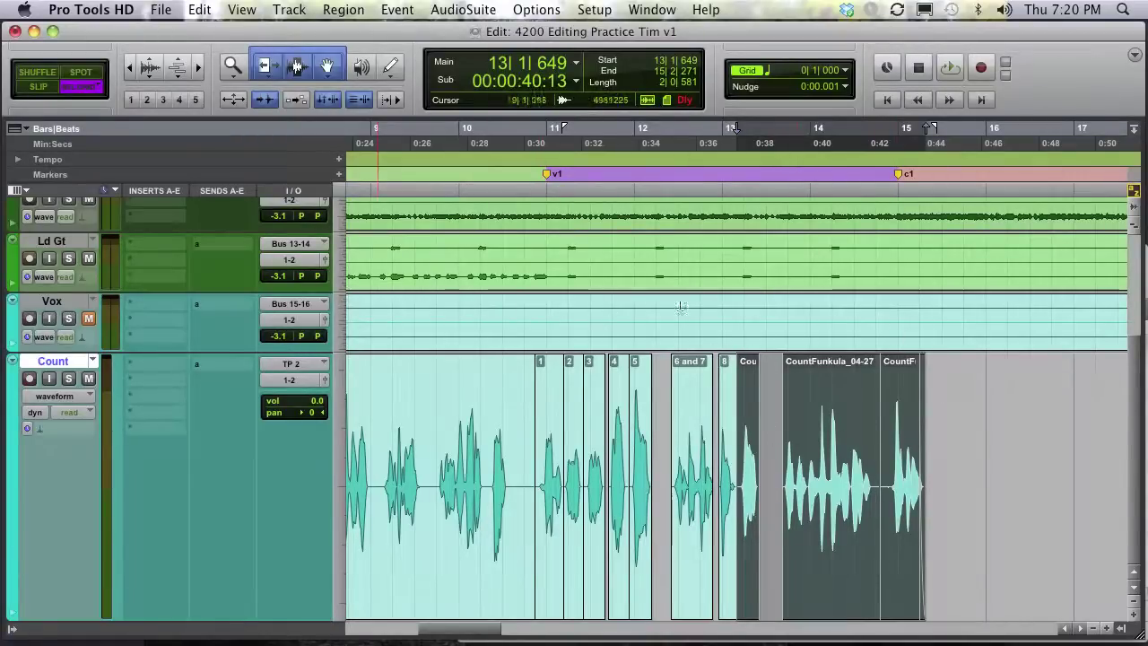
pyautogui.press('super+bracketleft')
pyautogui.press('super+bracketleft')
pyautogui.press('super+bracketleft')
pyautogui.press('super+bracketleft')
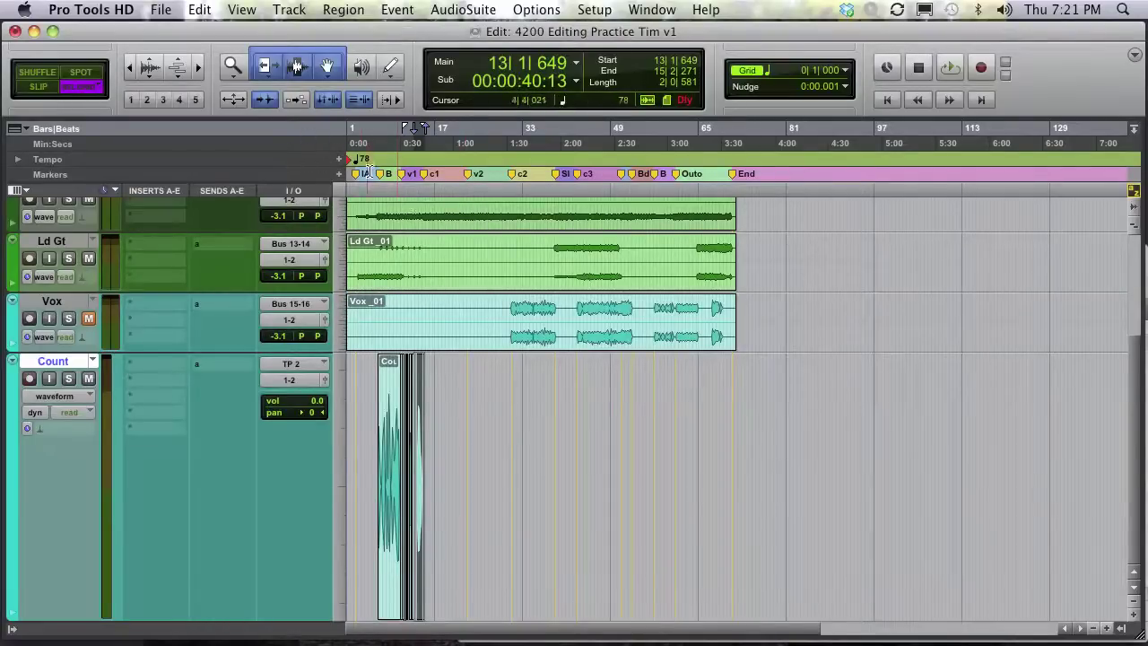
pyautogui.press('super+bracketright')
pyautogui.press('super+bracketright')
pyautogui.press('super+bracketright')
pyautogui.press('super+bracketright')
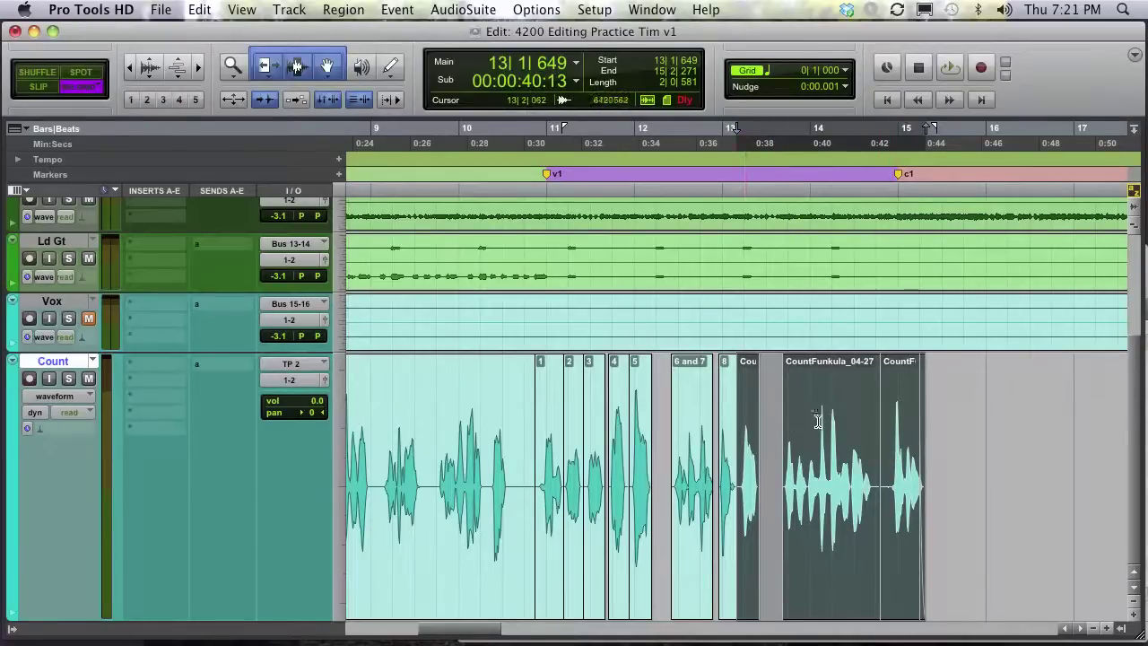
# - Mute the selected Count regions after region 8 and clear the selection
pyautogui.click(343, 9)
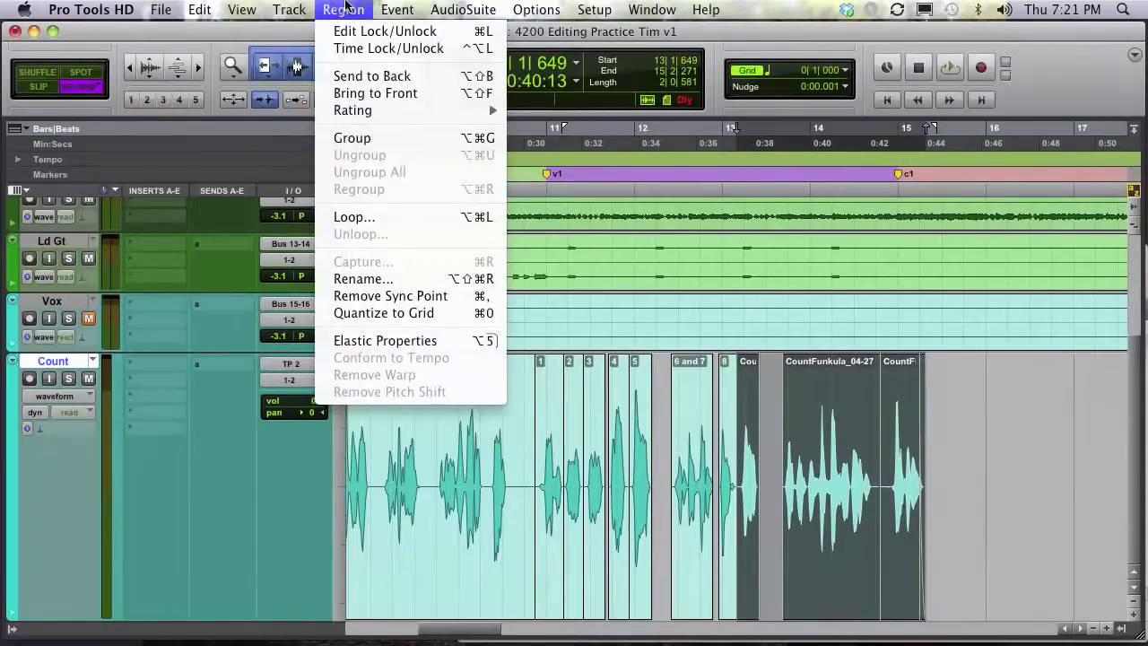
pyautogui.moveTo(305, 7)
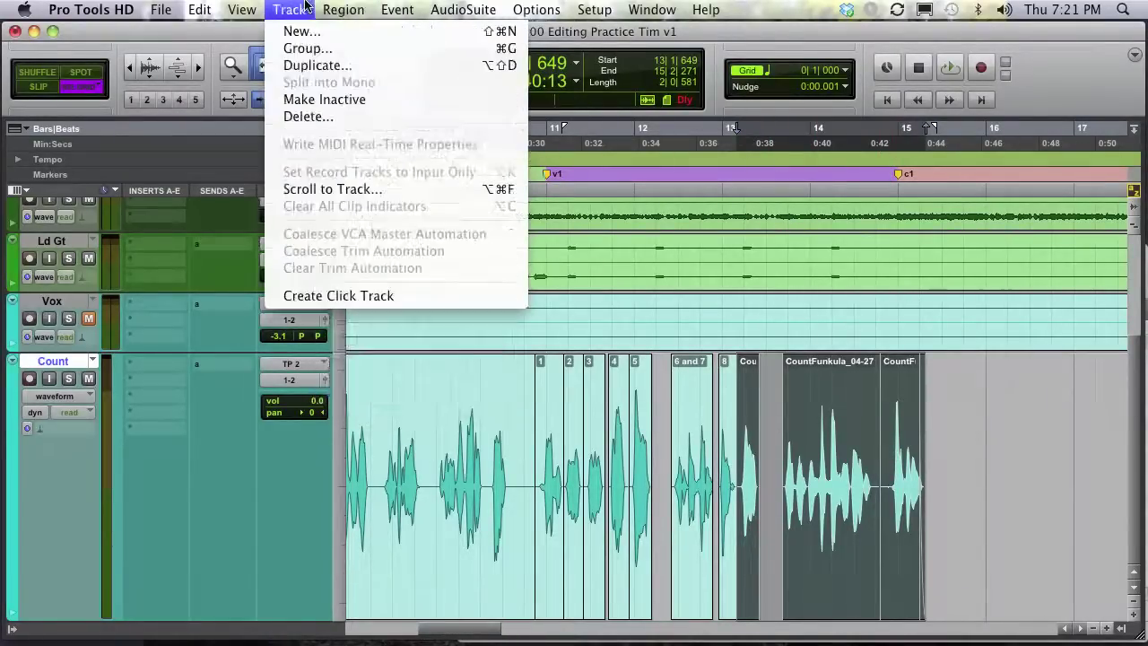
pyautogui.moveTo(207, 7)
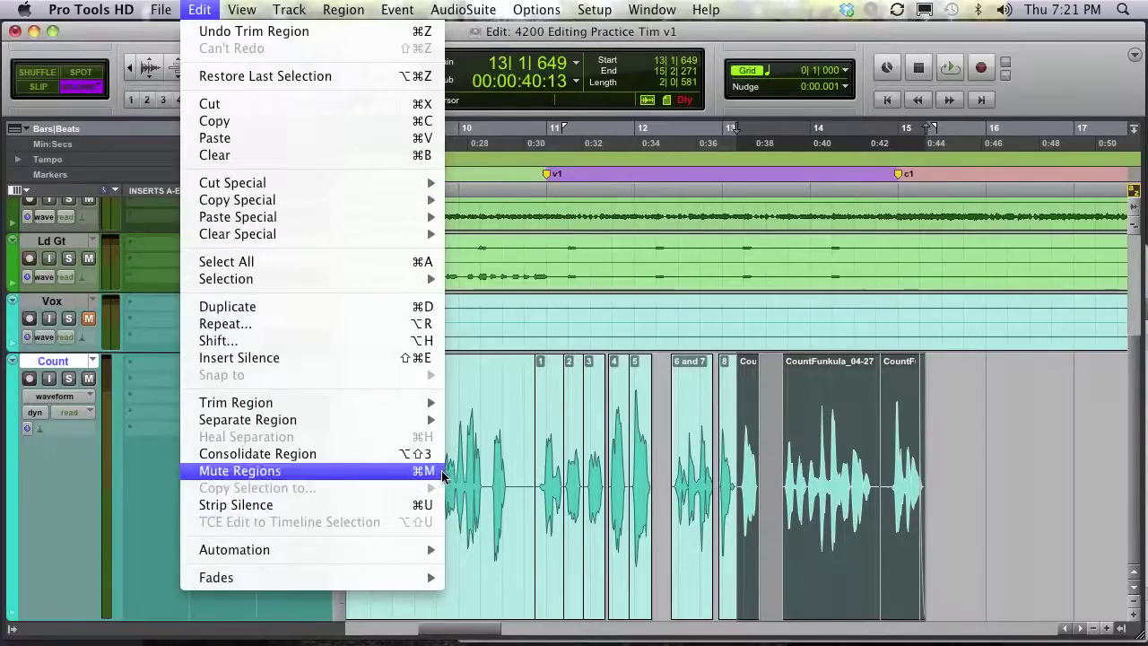
pyautogui.click(973, 403)
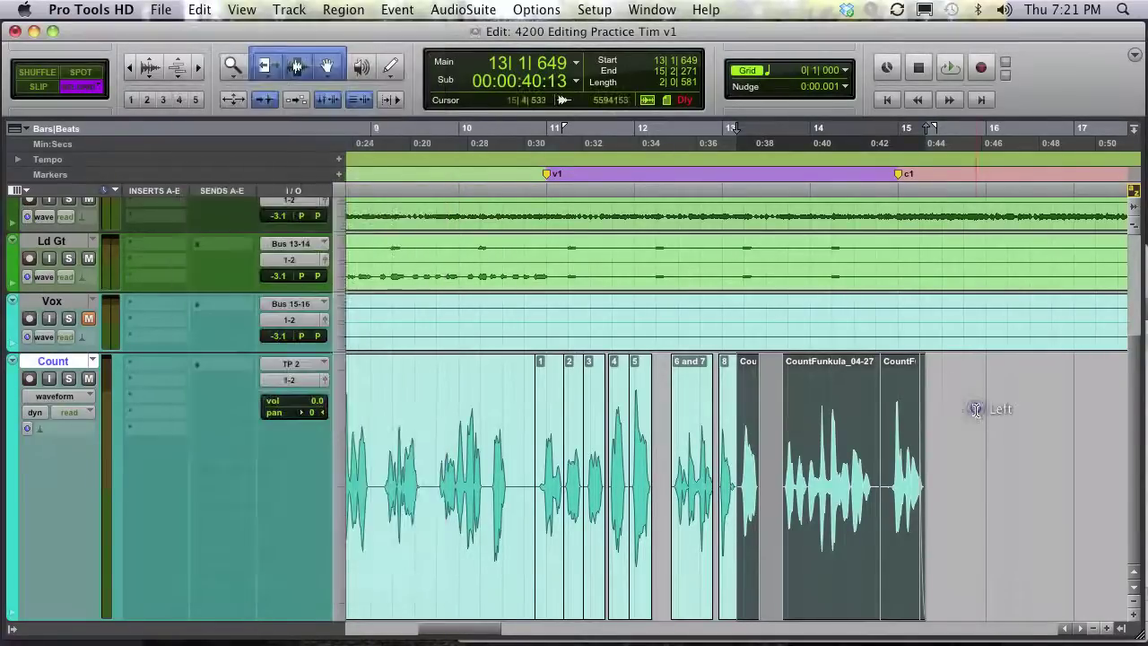
pyautogui.press('super+m')
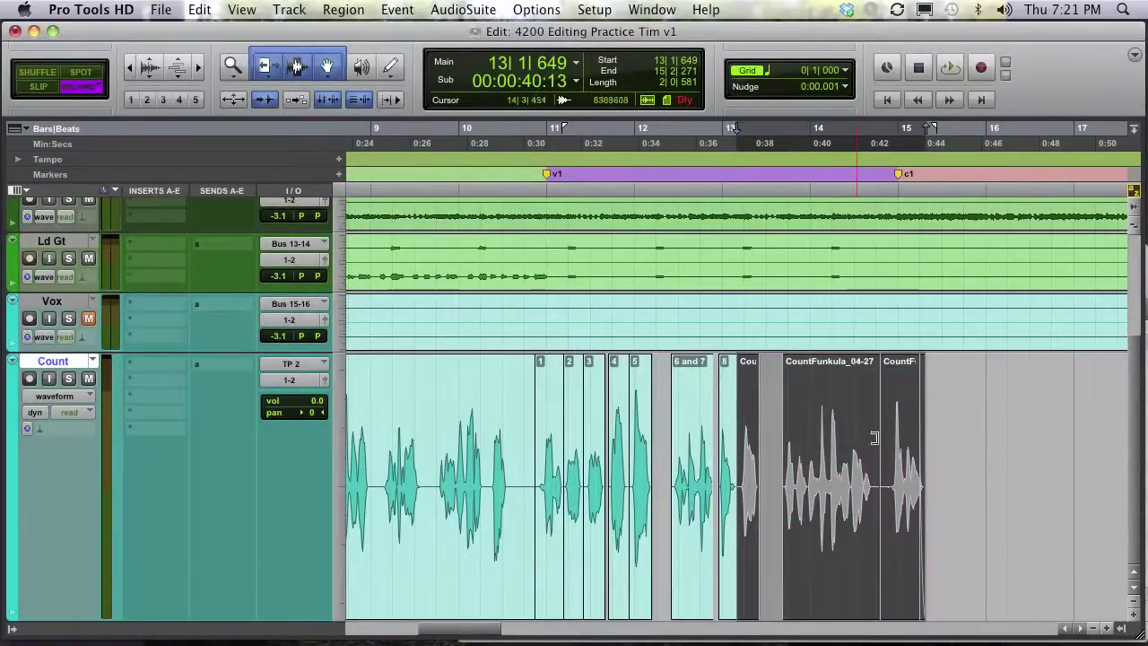
pyautogui.click(964, 466)
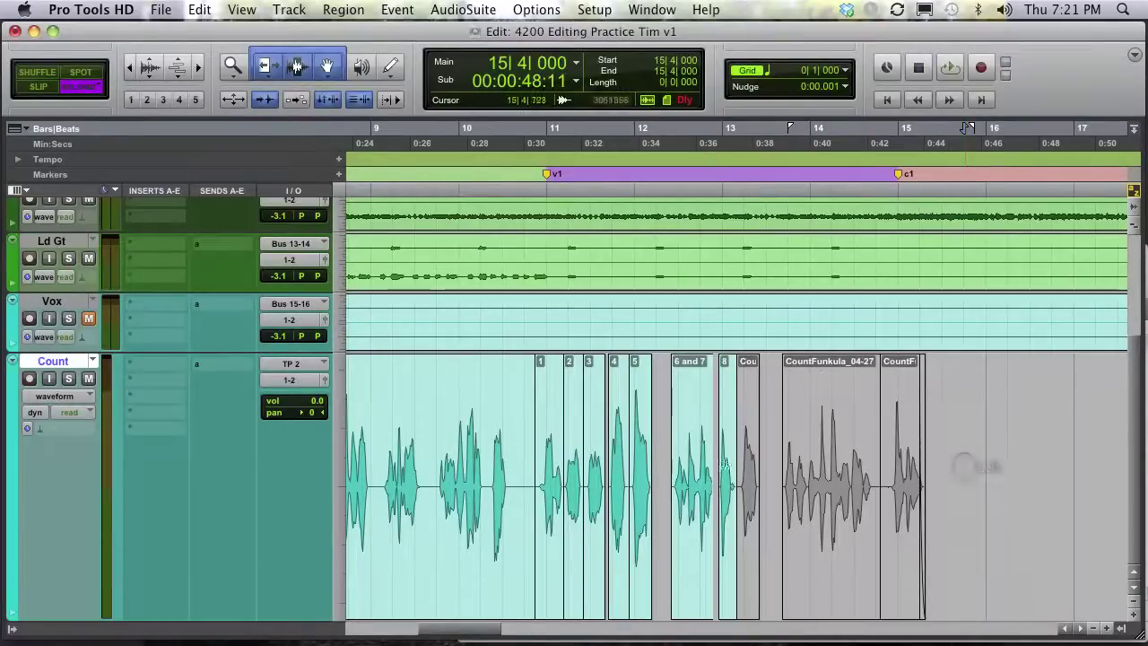
# - Play the session from 13|1|000 to check the passage with the muted Count regions
pyautogui.click(708, 434)
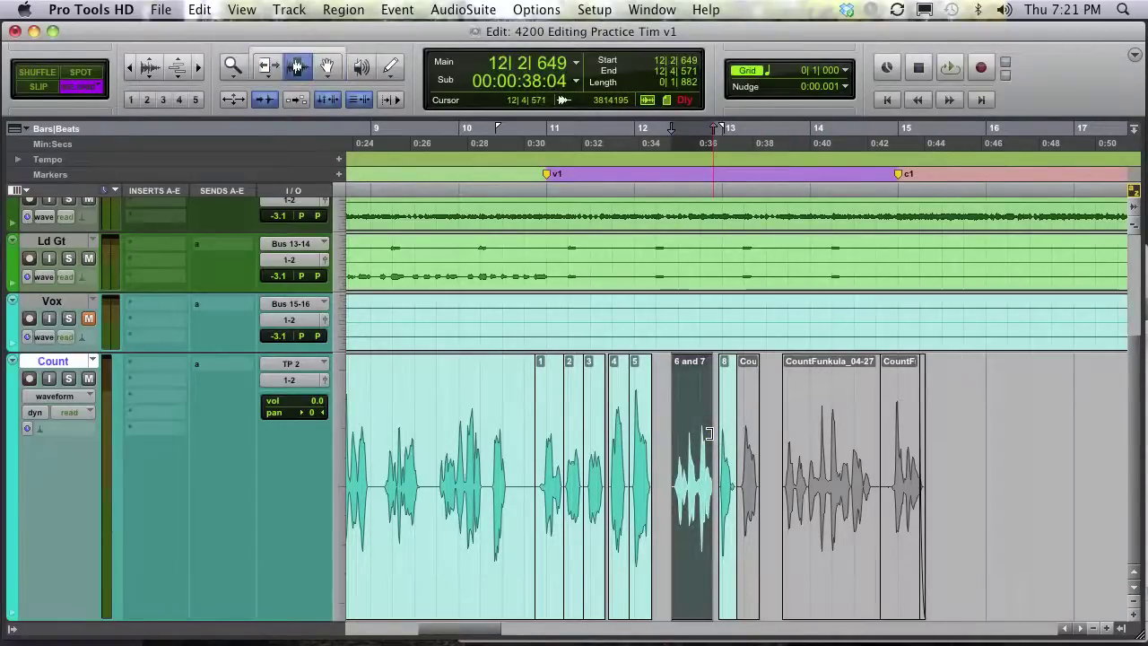
pyautogui.click(713, 434)
pyautogui.press('space')
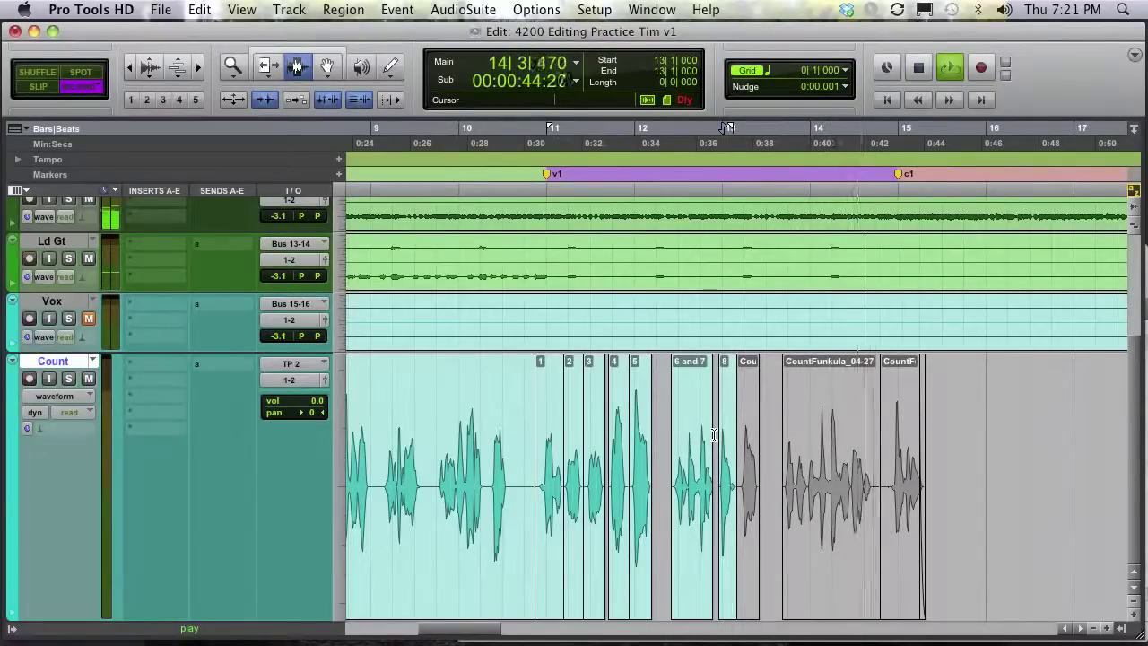
pyautogui.press('space')
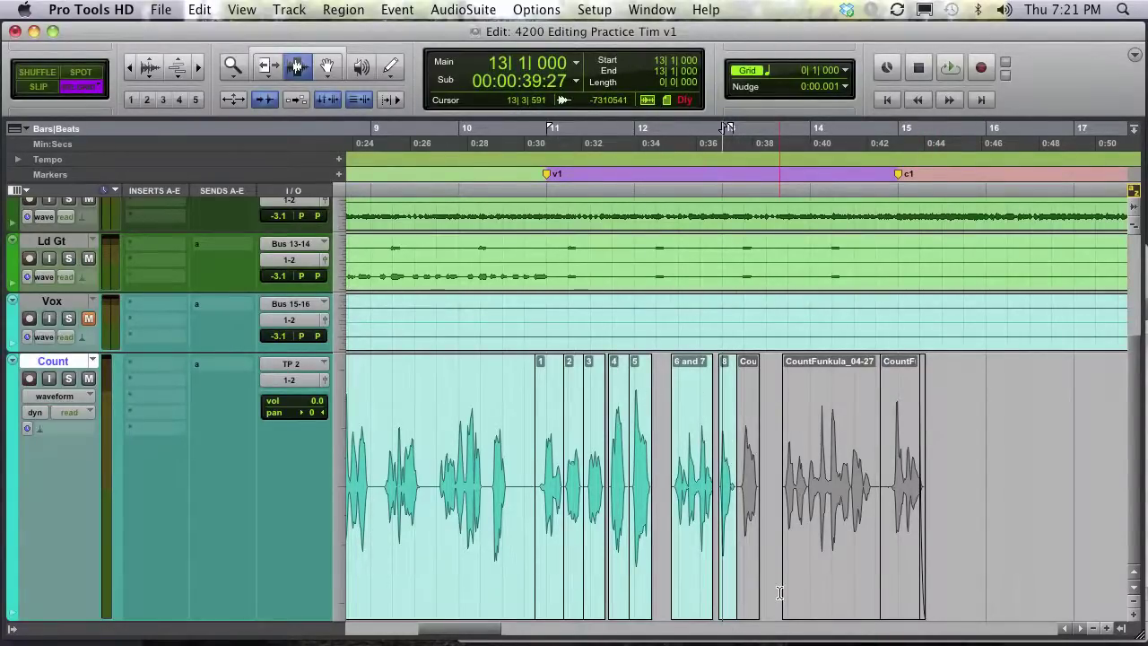
# - Move the edit cursor at 13|1|000 up and down between the Count, Vox and Bass tracks, finishing on the Vox track
pyautogui.press('super+bracketleft')
pyautogui.press('super+bracketleft')
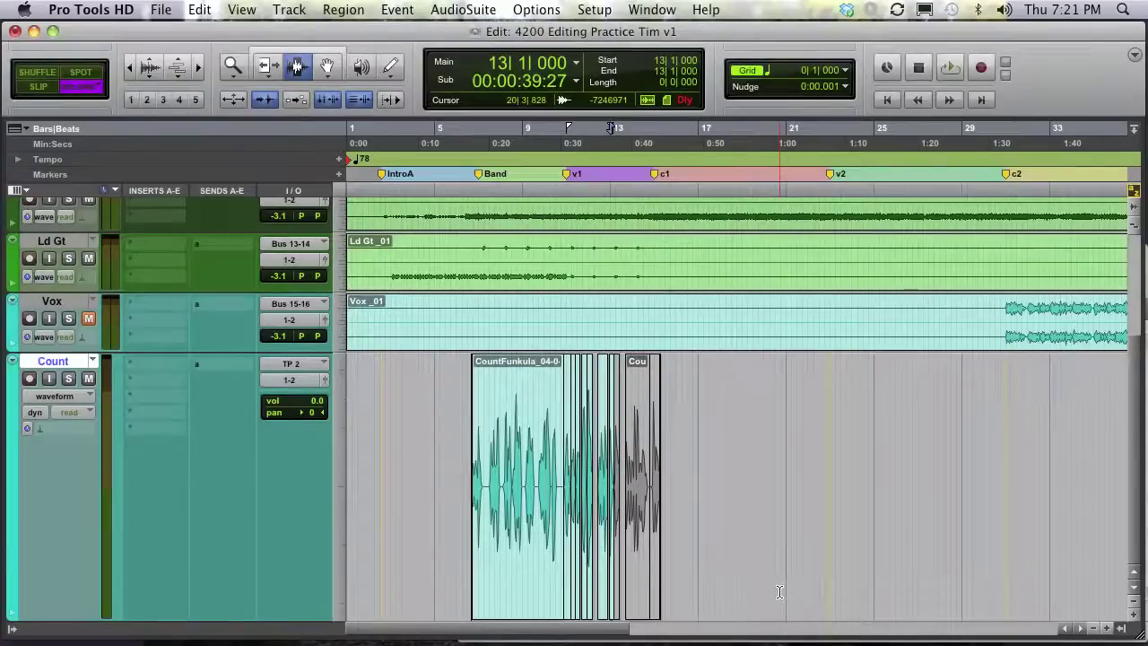
pyautogui.click(88, 379)
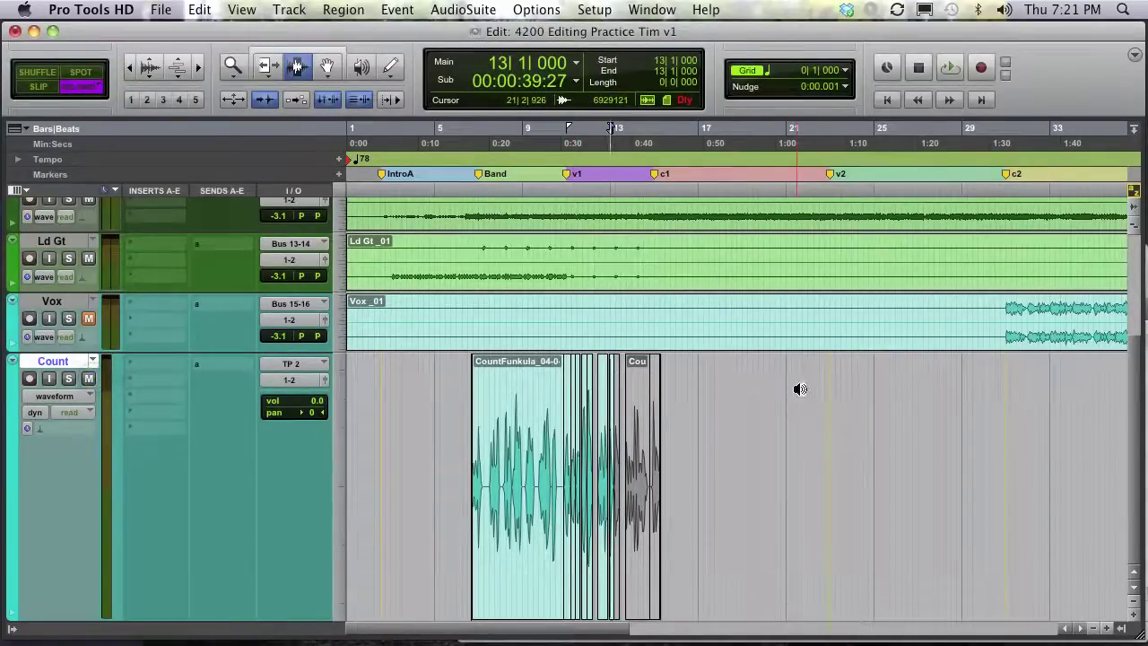
pyautogui.scroll(5, 800, 389)
pyautogui.press('p')
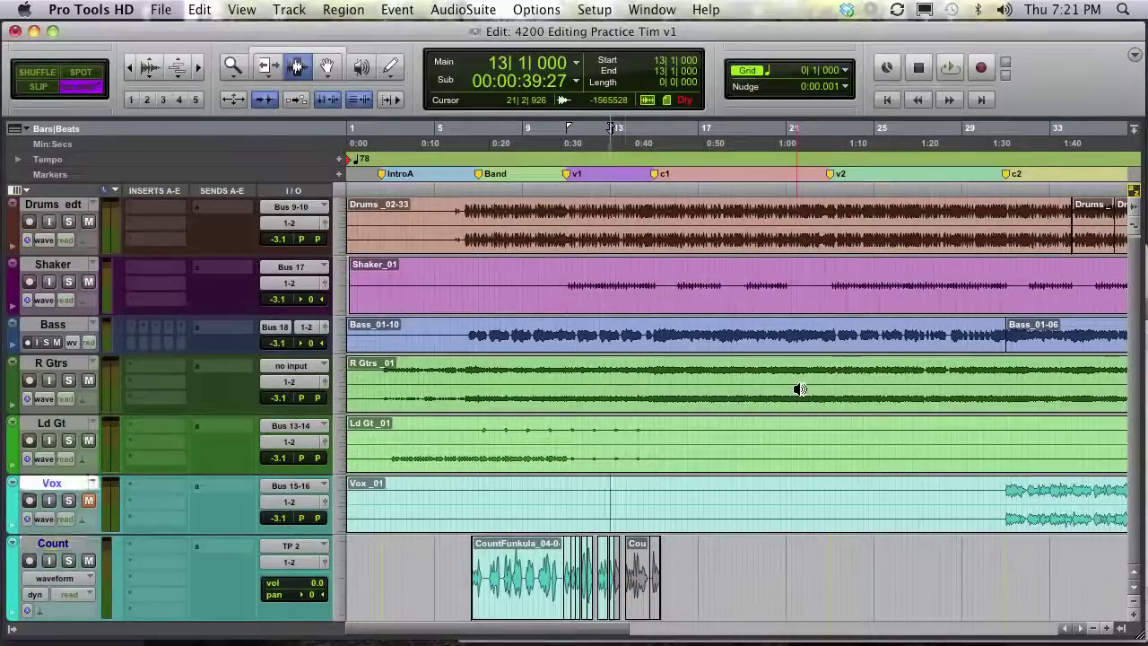
pyautogui.press('p')
pyautogui.press('p')
pyautogui.press('p')
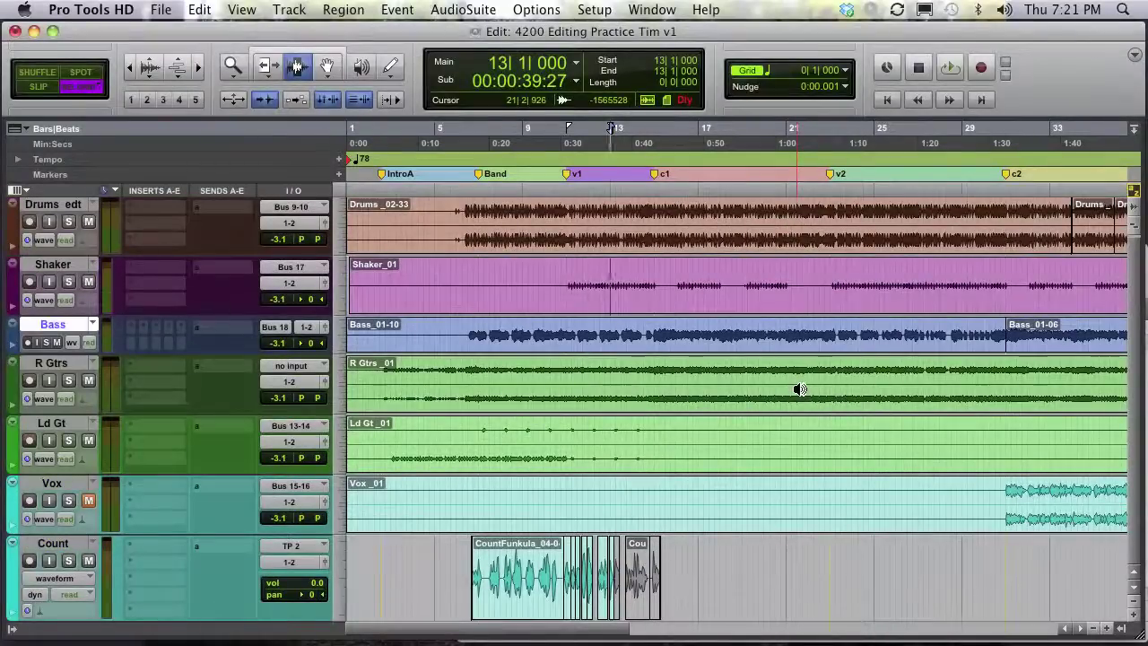
pyautogui.press(';')
pyautogui.press(';')
pyautogui.press(';')
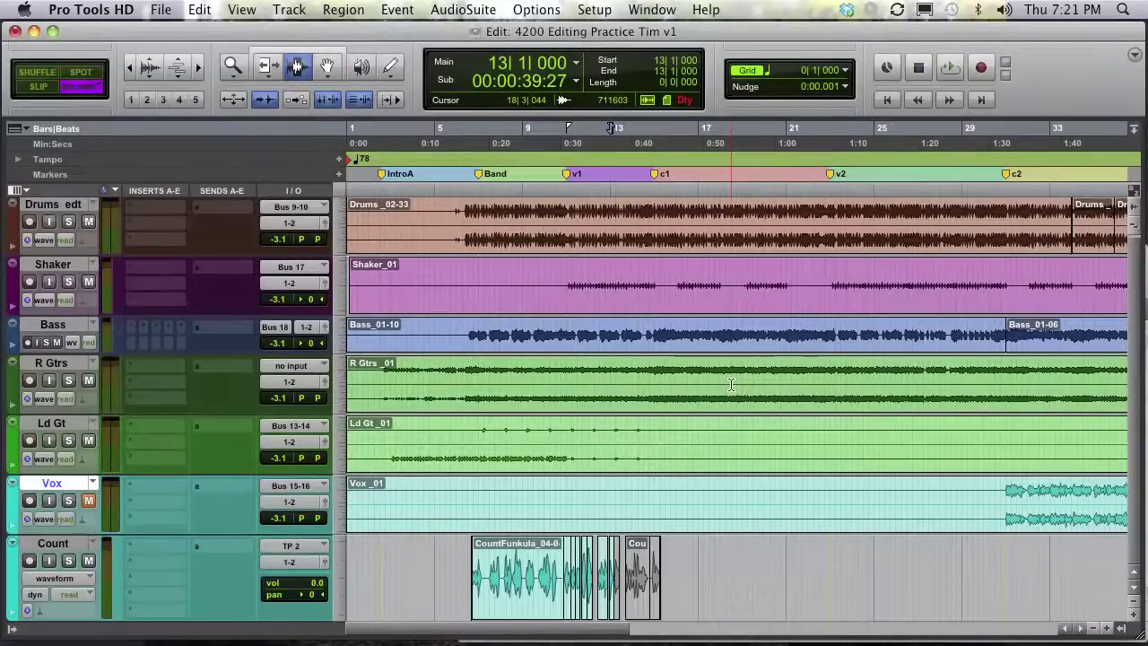
pyautogui.press('p')
pyautogui.press('p')
pyautogui.press('p')
pyautogui.press('p')
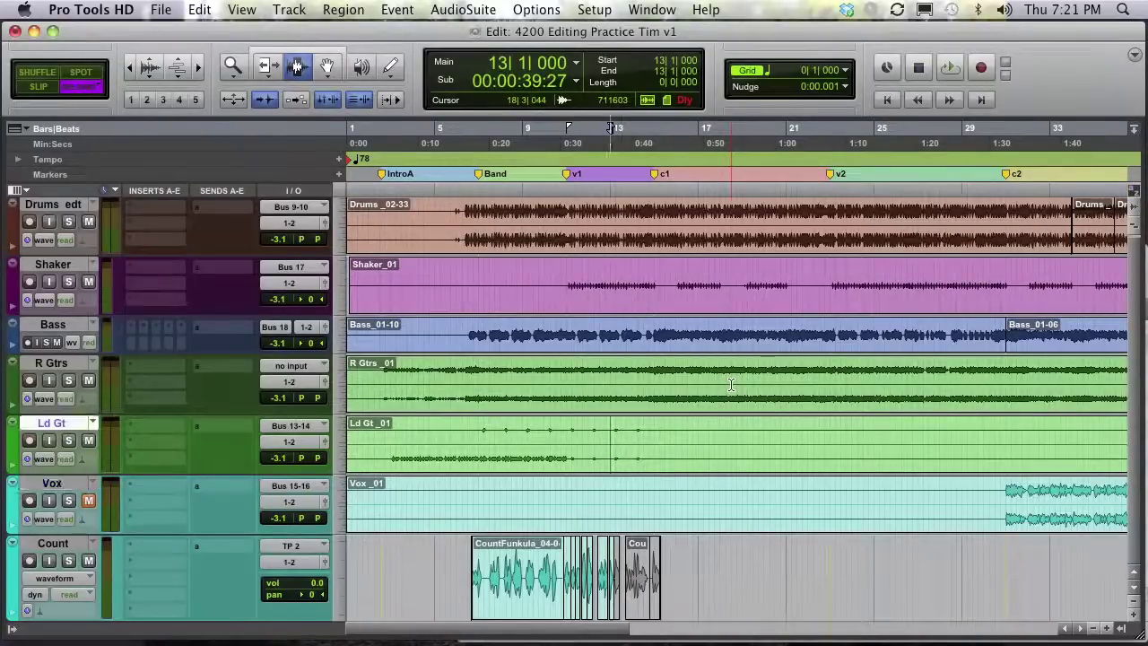
pyautogui.press(';')
pyautogui.press(';')
pyautogui.press(';')
pyautogui.press(';')
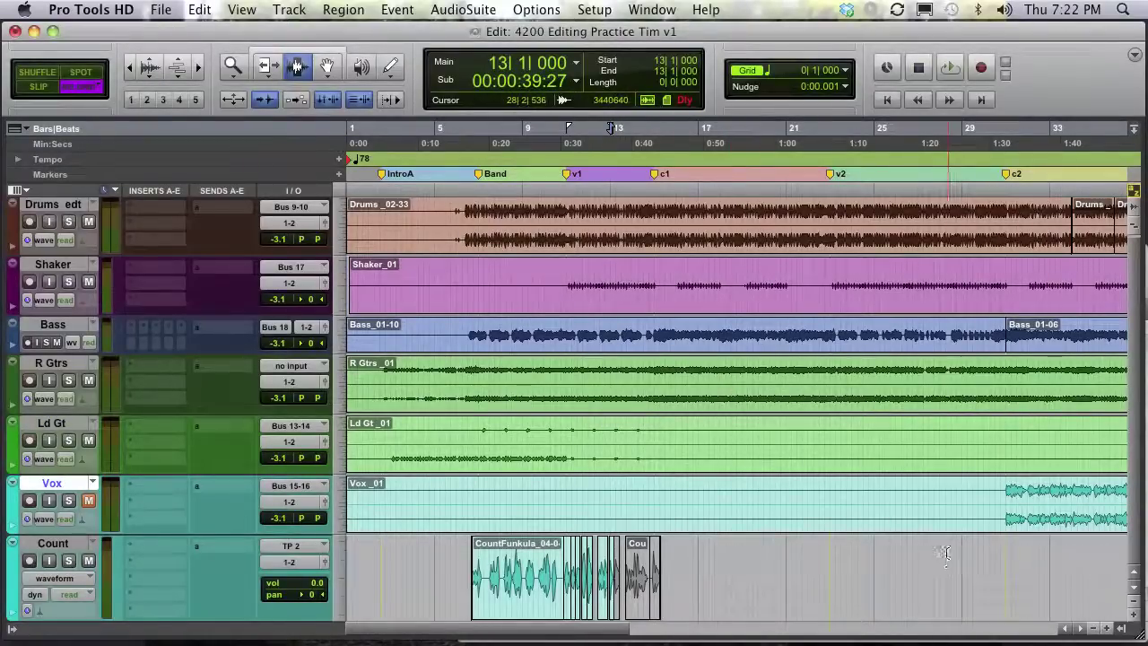
# - Unmute the Vox track and play its c2 chorus vocal from 30|2|000
pyautogui.click(990, 495)
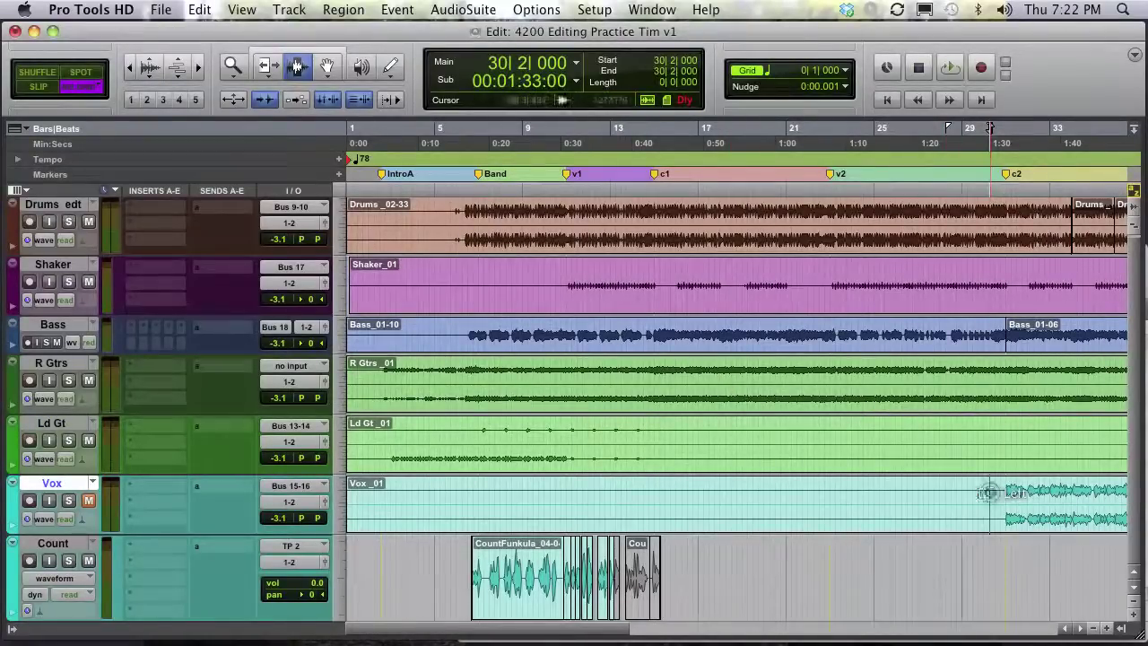
pyautogui.press('space')
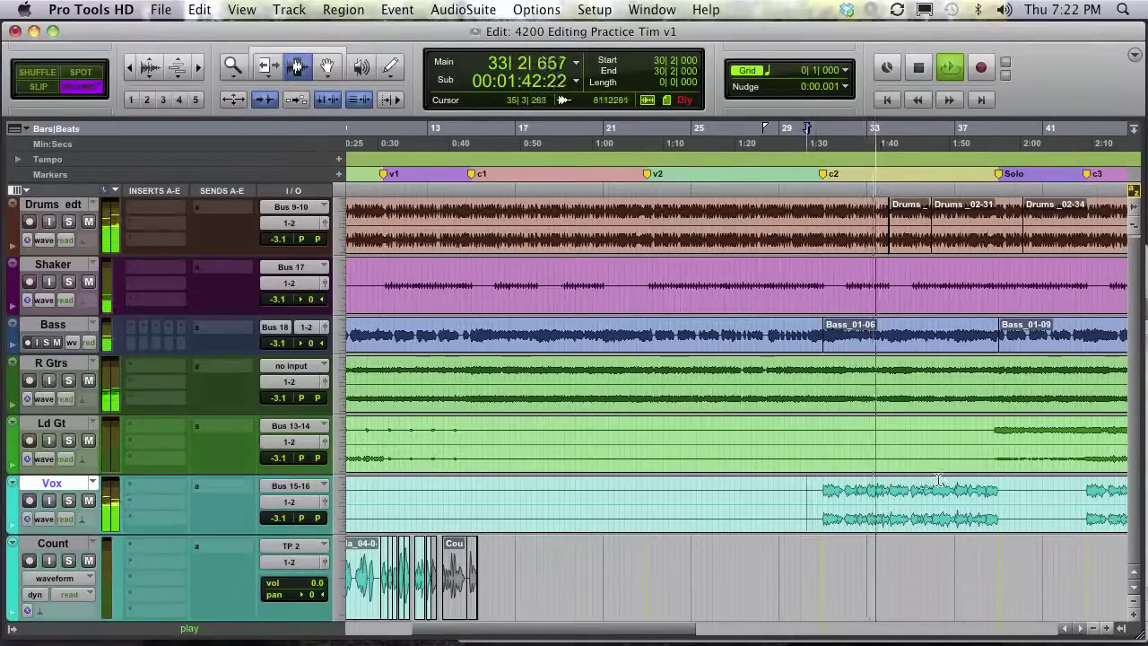
pyautogui.press('space')
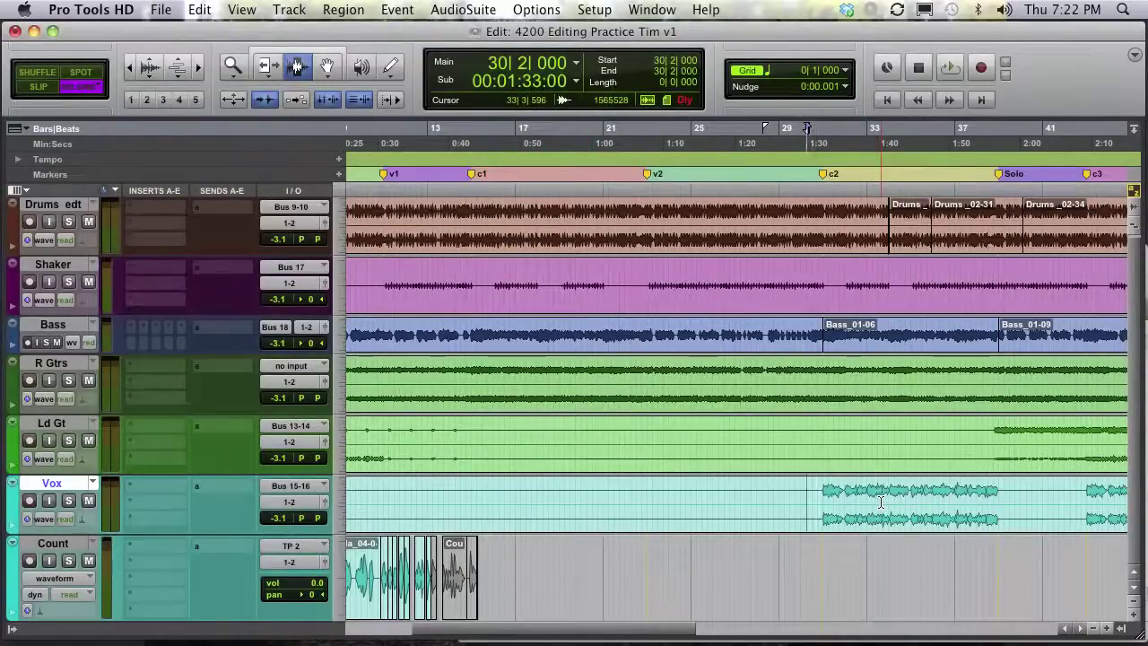
# - In Slip mode, separate the c2 vocal on the Vox track from 30|4|184 to 39|1|950 and activate the Smart Tool
pyautogui.press('F2')
pyautogui.moveTo(818, 492); pyautogui.dragTo(1003, 498)
pyautogui.press('b')
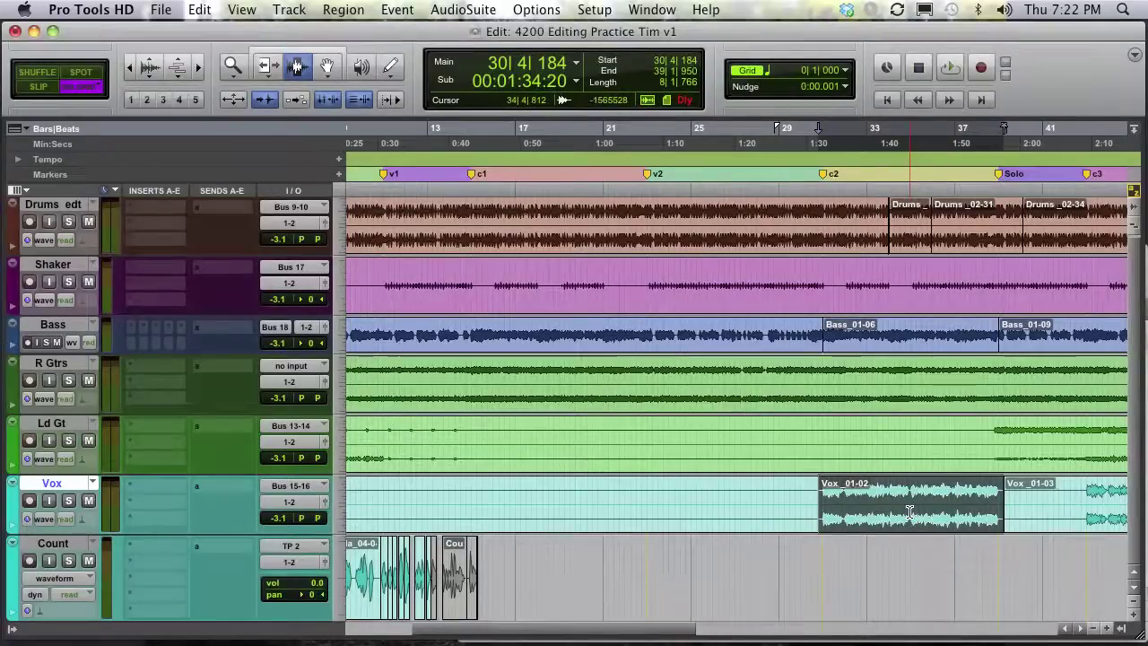
pyautogui.hotkey('F6', 'F7')
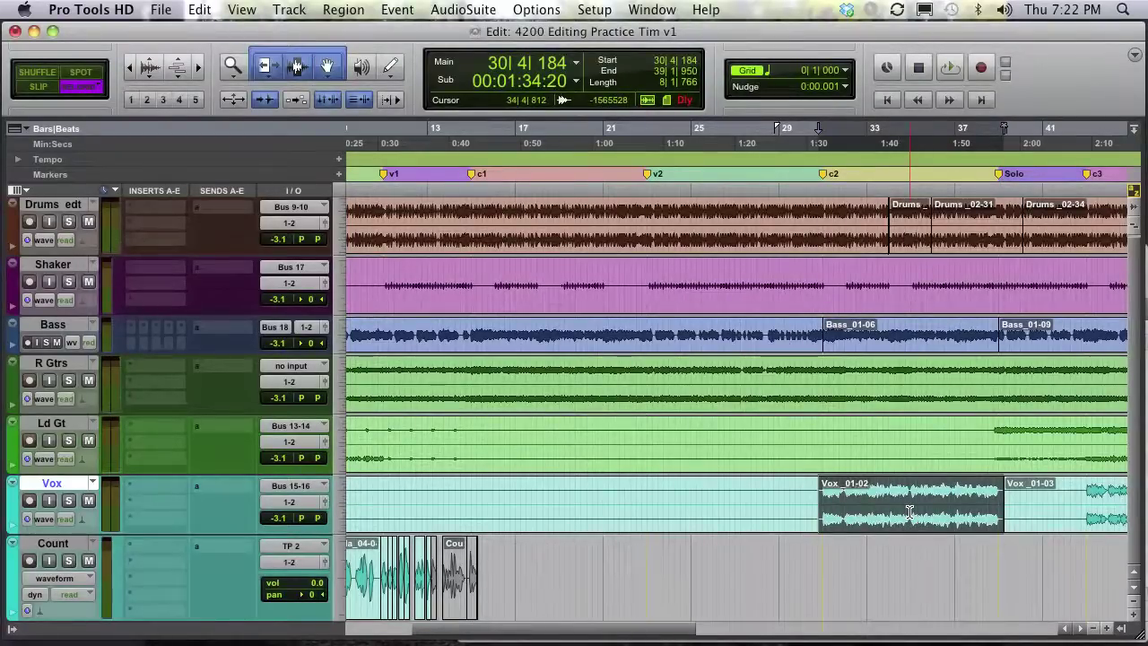
# - Try to copy the separated c2 Vox region back to section c1
pyautogui.click(909, 515)
pyautogui.moveTo(909, 515); pyautogui.dragTo(568, 522)
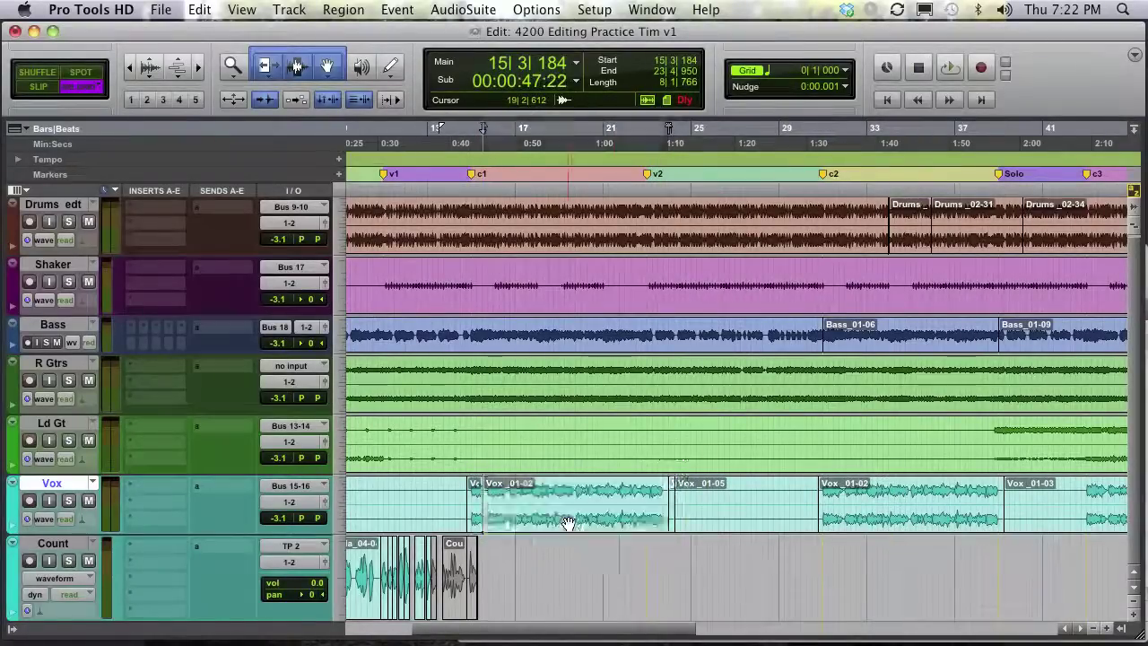
pyautogui.press('super+z')
# - Delete the Vox track's audio from 10|2|000 to about bar 25, ahead of the c2 vocal region
pyautogui.moveTo(709, 502); pyautogui.dragTo(375, 502)
pyautogui.press('Delete')
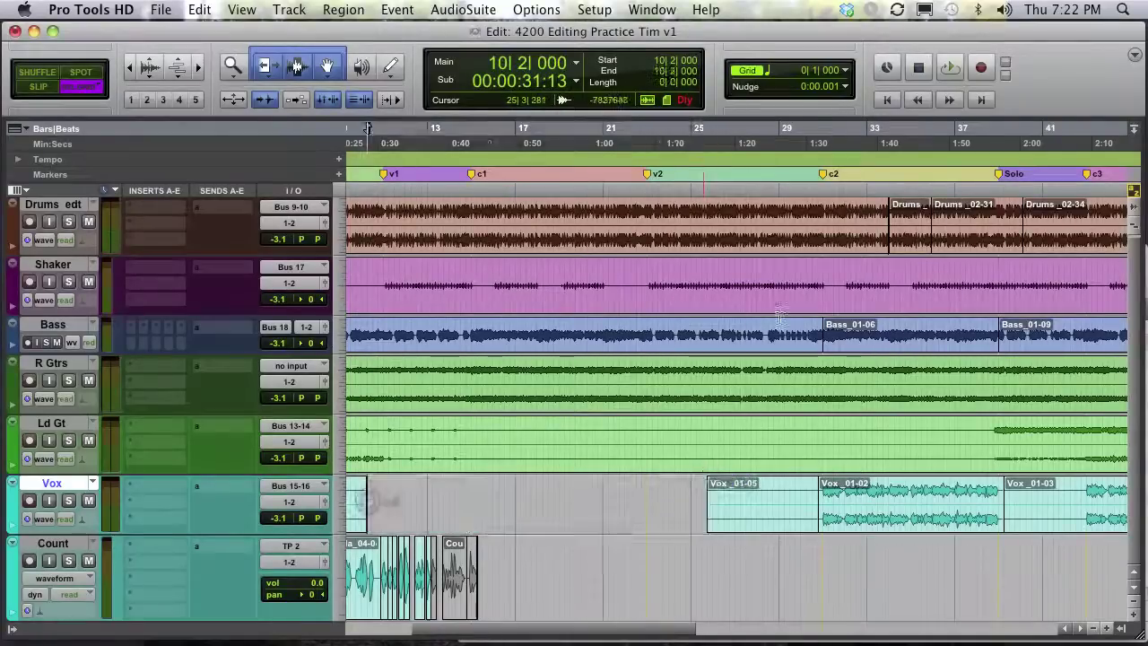
# - Set the grid to 1 bar, copy the c2 Vox region to 14|4|184 at section c1, and play it there
pyautogui.click(848, 70)
pyautogui.click(883, 37)
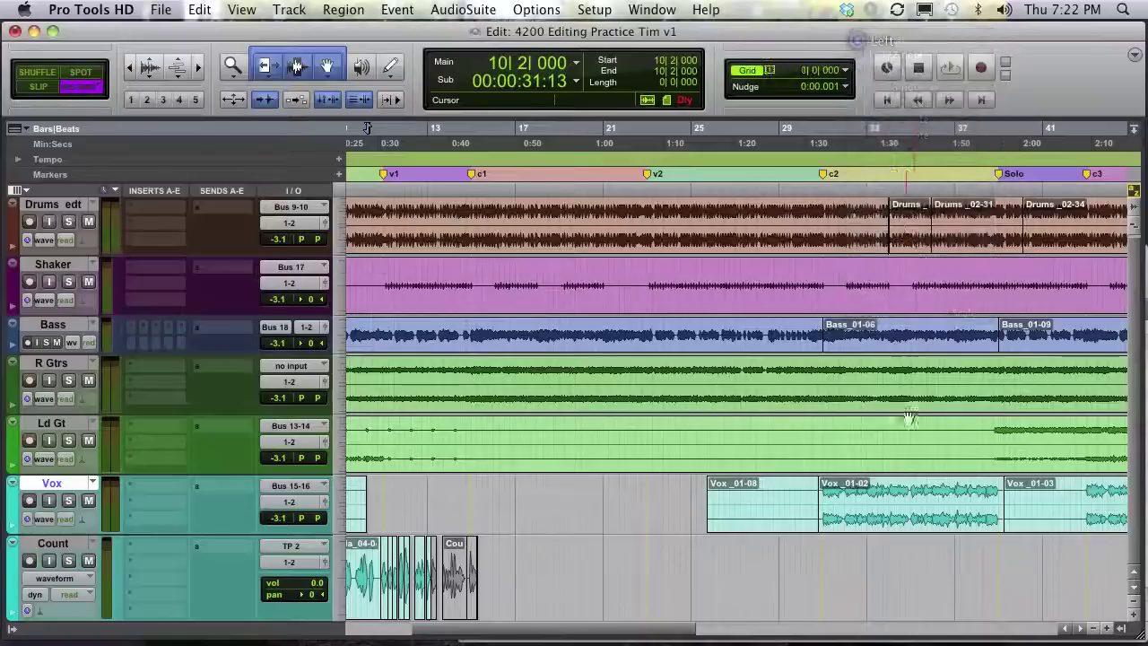
pyautogui.click(900, 518)
pyautogui.moveTo(899, 518); pyautogui.dragTo(563, 523)
pyautogui.press('space')
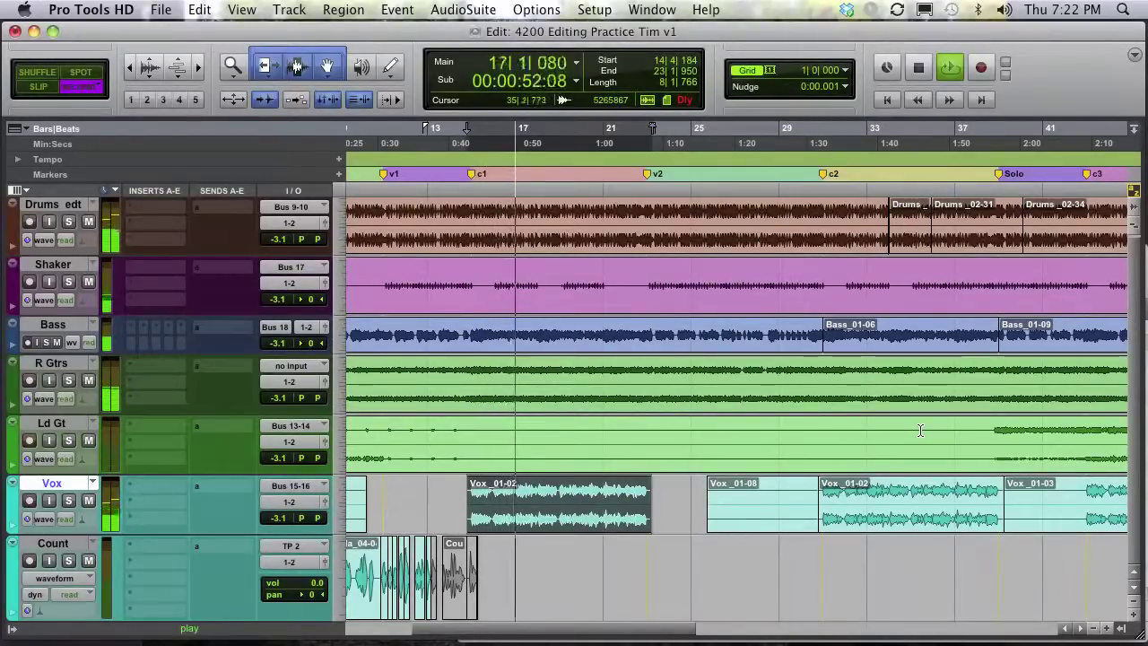
pyautogui.press('space')
# - Mute the Count track and play the Band section from 7|1|000 with the edit cursor on the Ld Gt track
pyautogui.hscroll(-5, 495, 425)
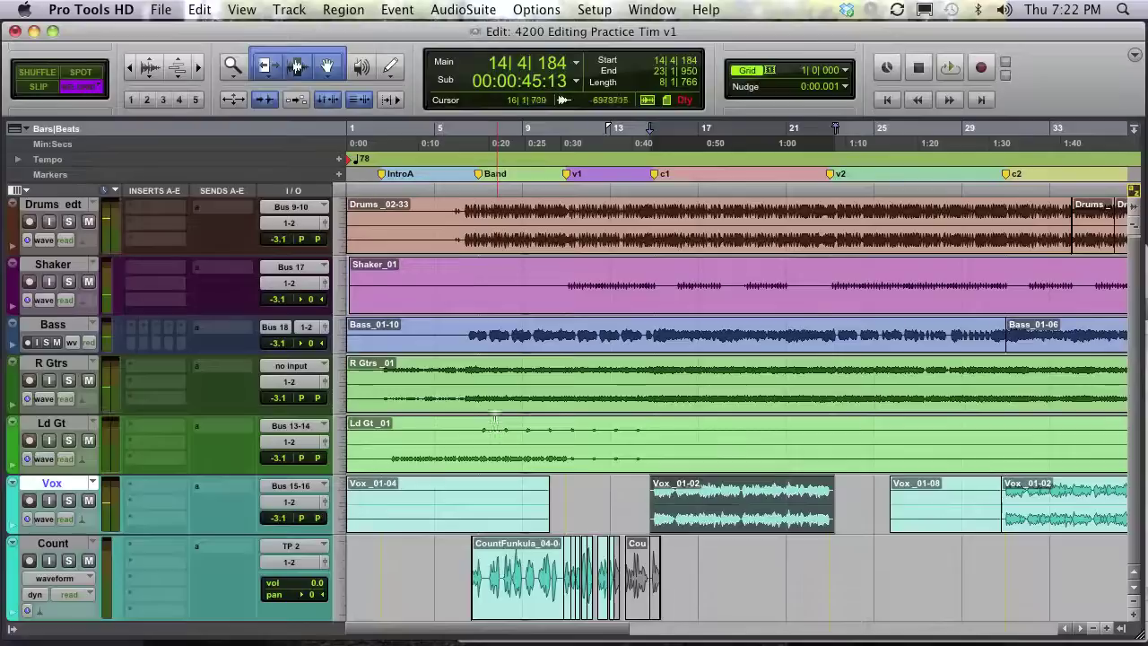
pyautogui.hscroll(15, 640, 417)
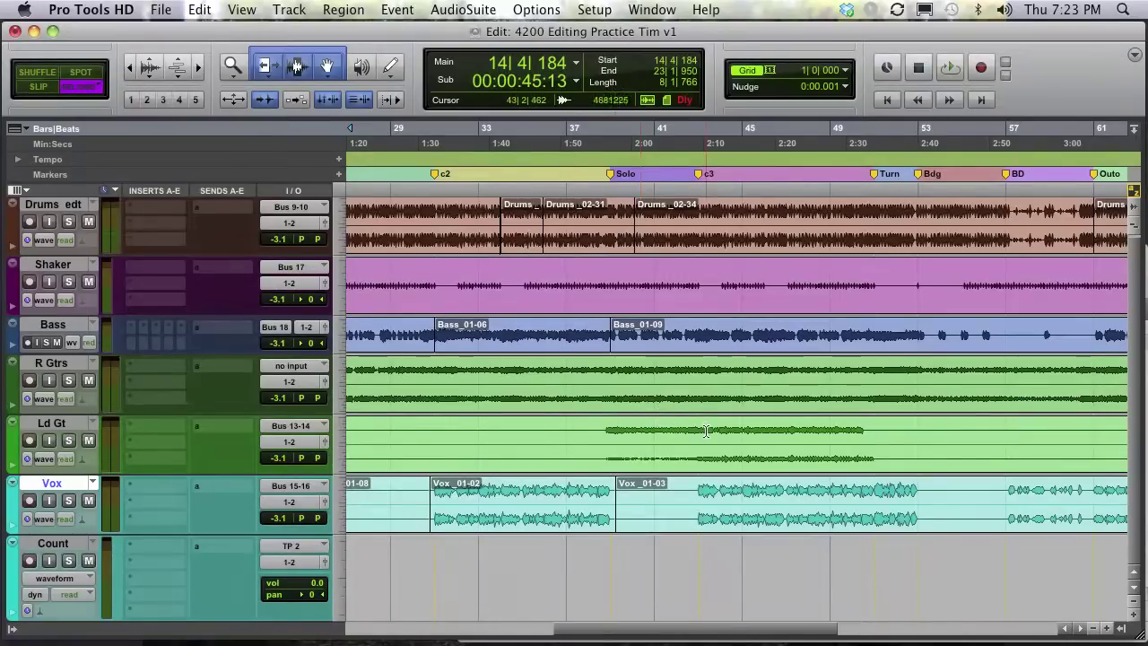
pyautogui.hscroll(-15, 698, 429)
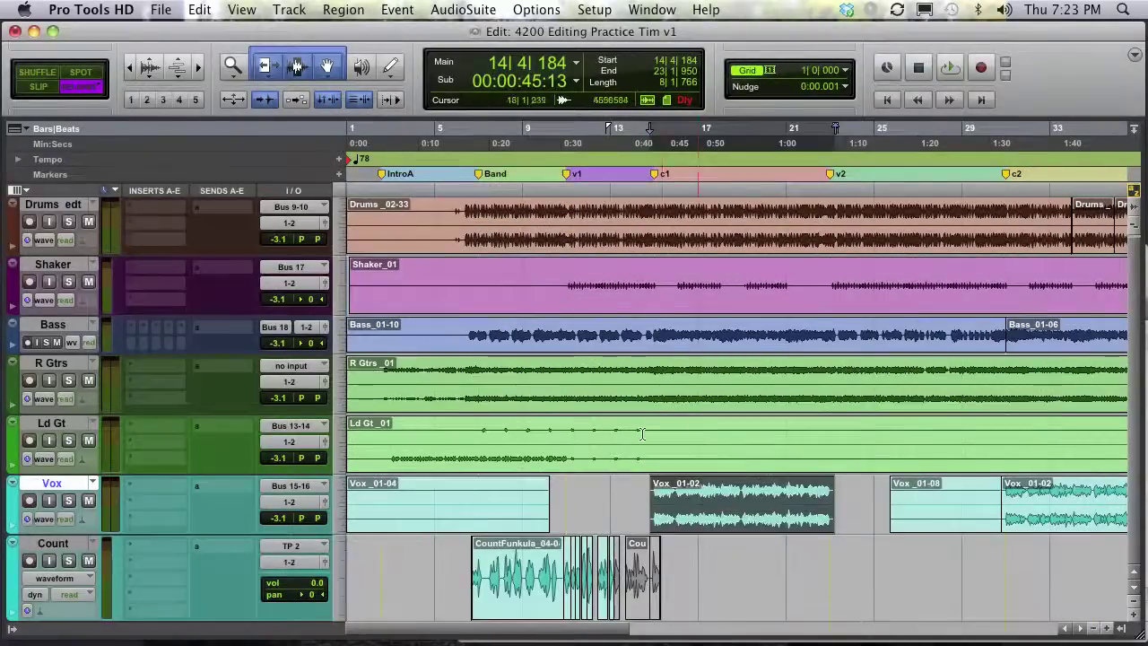
pyautogui.click(485, 437)
pyautogui.press('space')
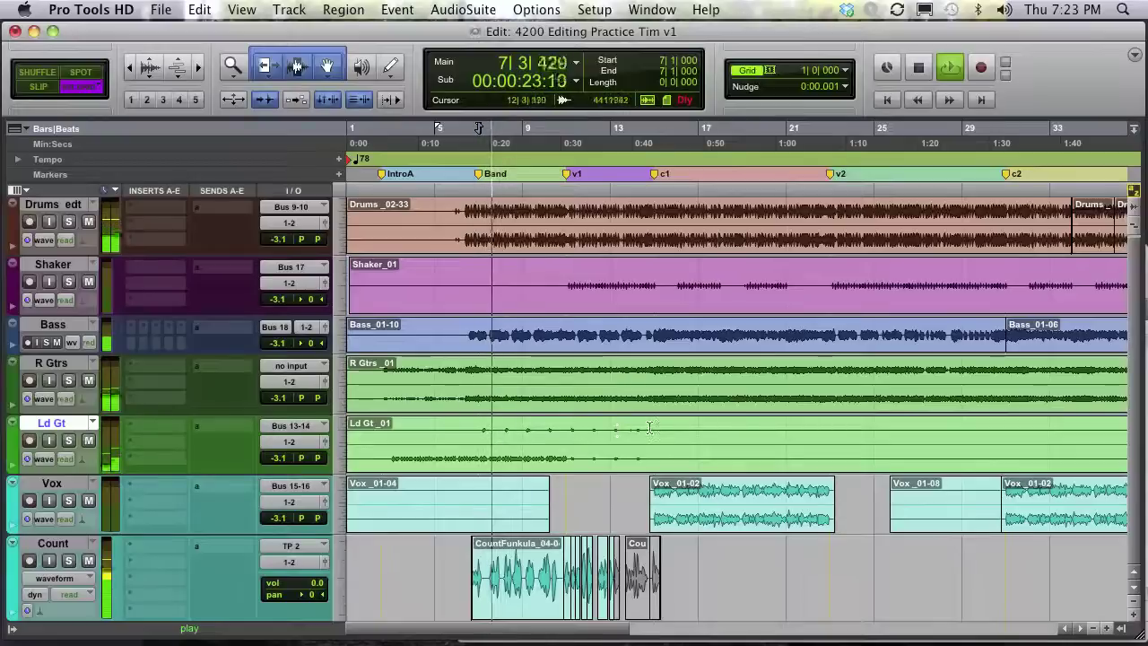
pyautogui.press('space')
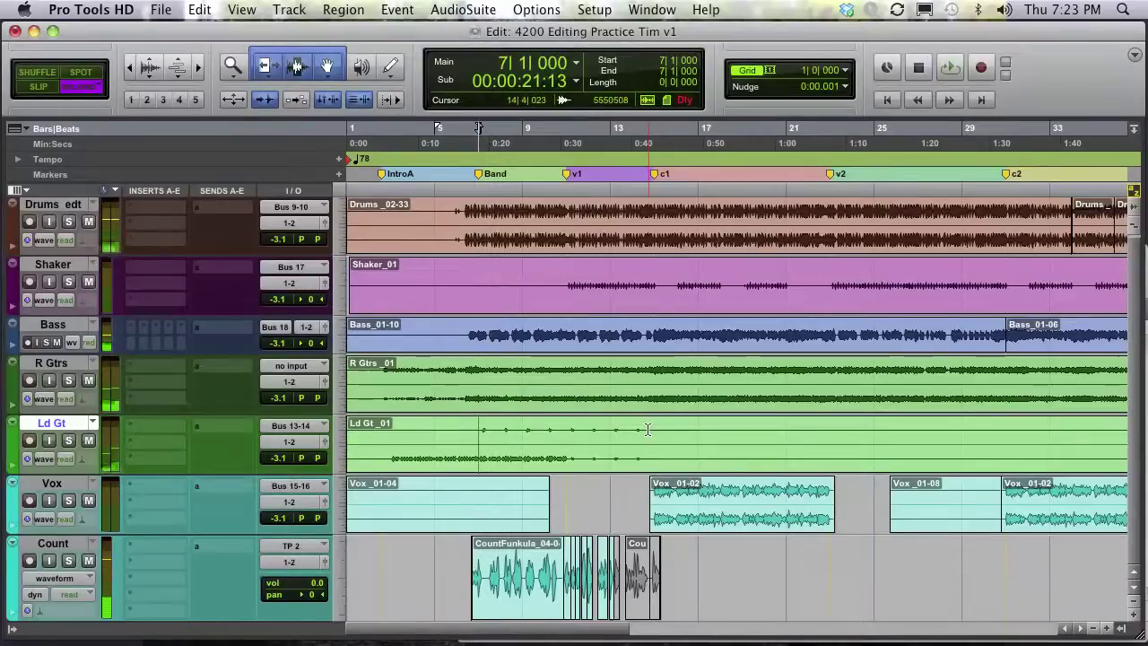
pyautogui.click(87, 561)
pyautogui.press('space')
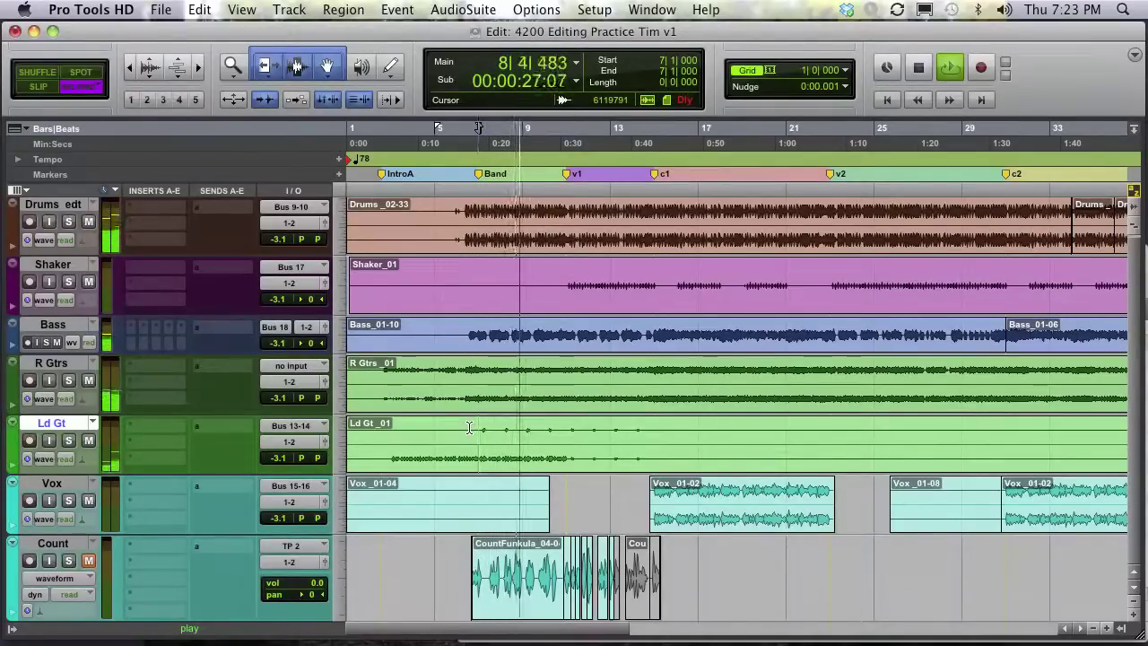
# - Switch to Slip mode, stop playback and enlarge the height of the Ld Gt track
pyautogui.press('F2')
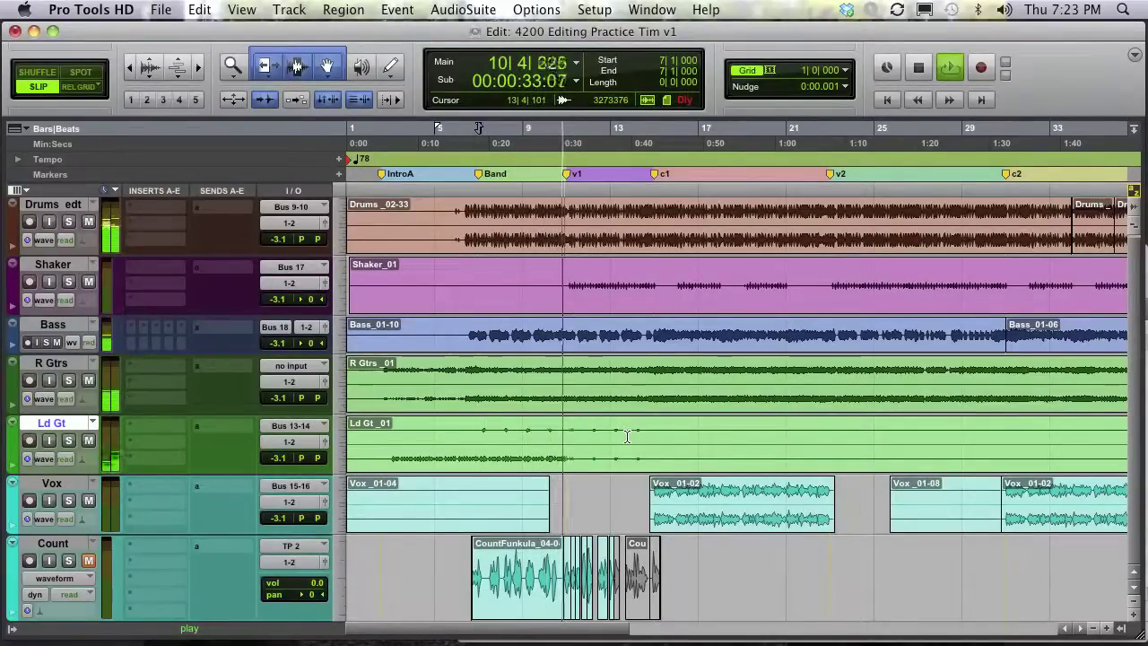
pyautogui.press('space')
pyautogui.hotkey('ctrl', 'Up')
pyautogui.hotkey('ctrl', 'Up')
pyautogui.hotkey('ctrl', 'Up')
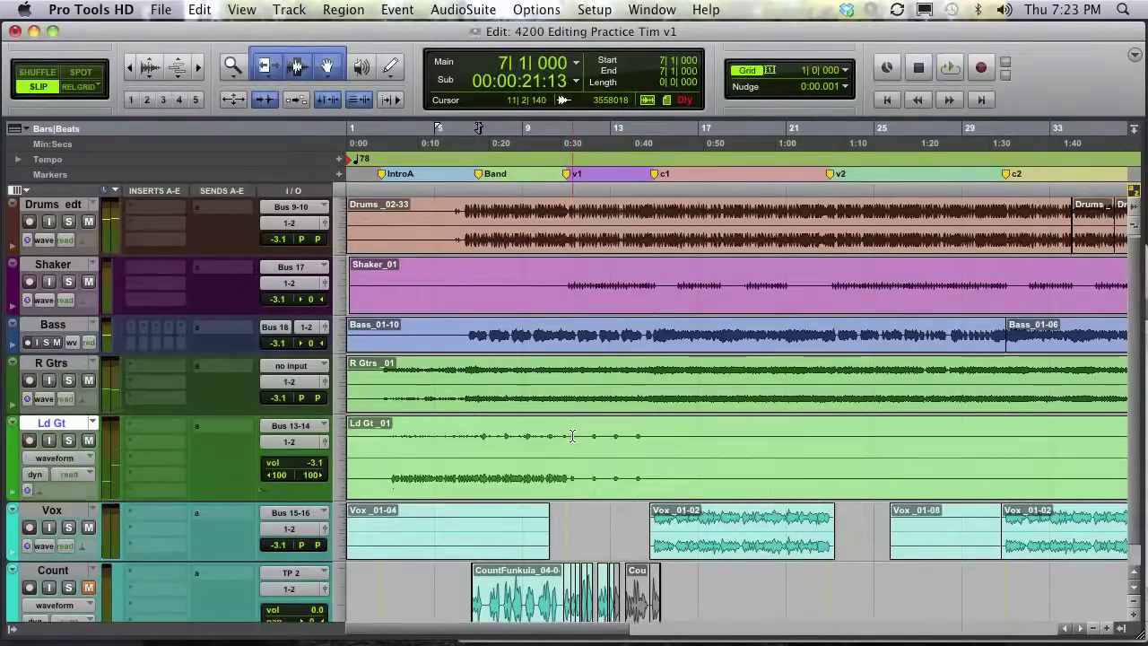
pyautogui.scroll(-2, 488, 437)
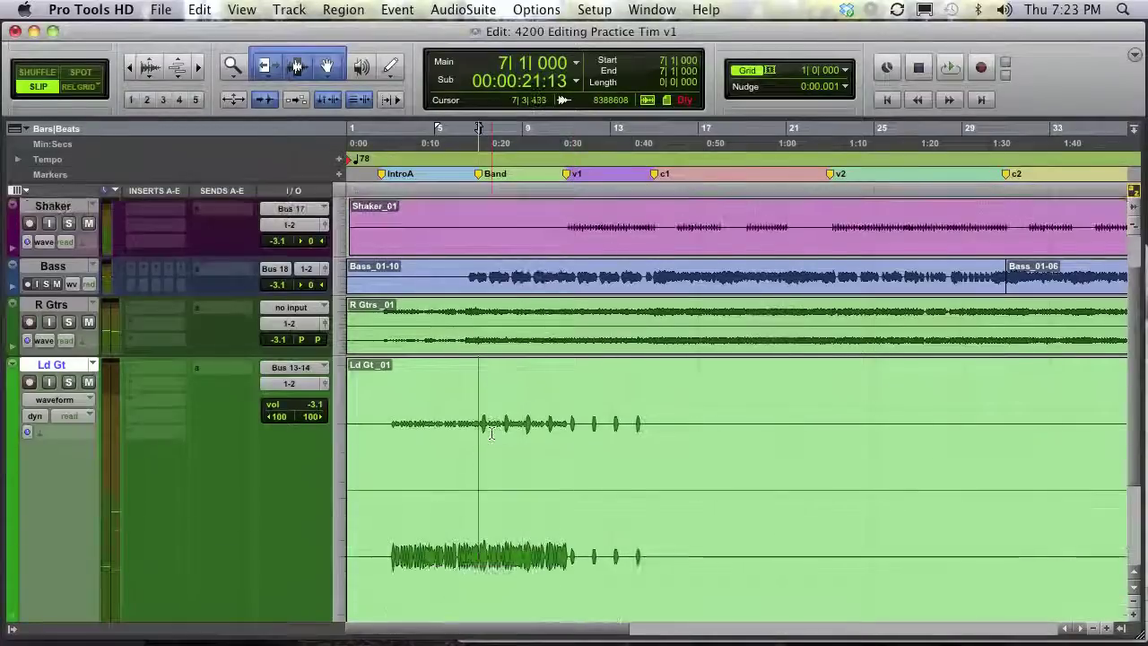
pyautogui.press('super+bracketright')
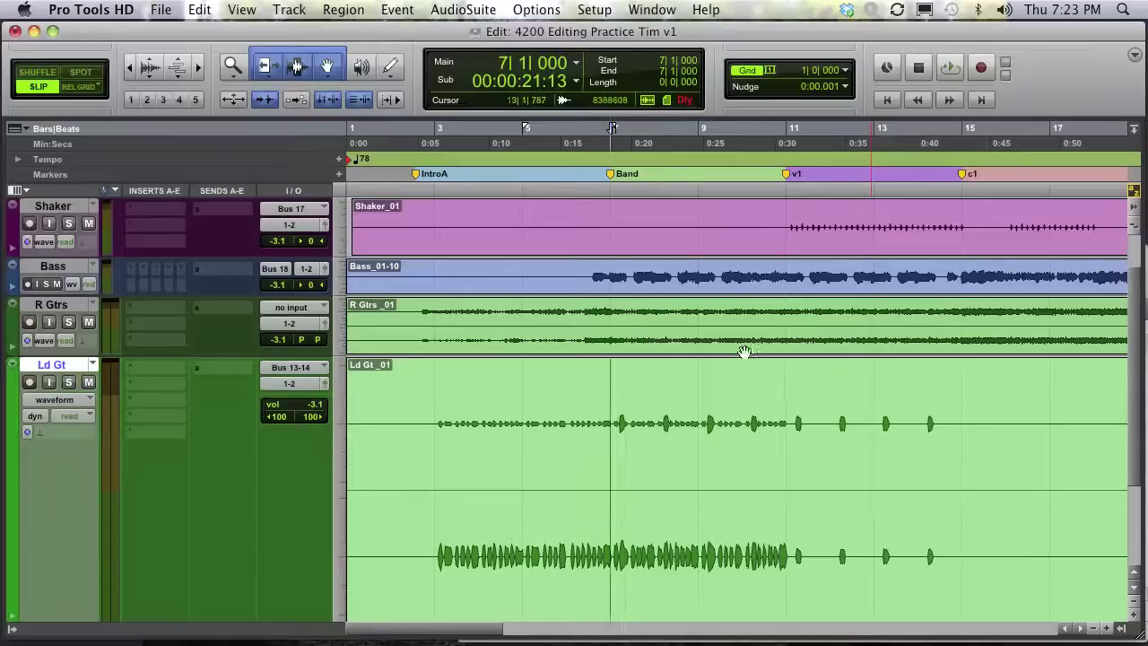
# - While playing from 5|2|922, mark 7|1|136 and 11|1|161 on the Ld Gt track and separate the region at both points
pyautogui.click(564, 383)
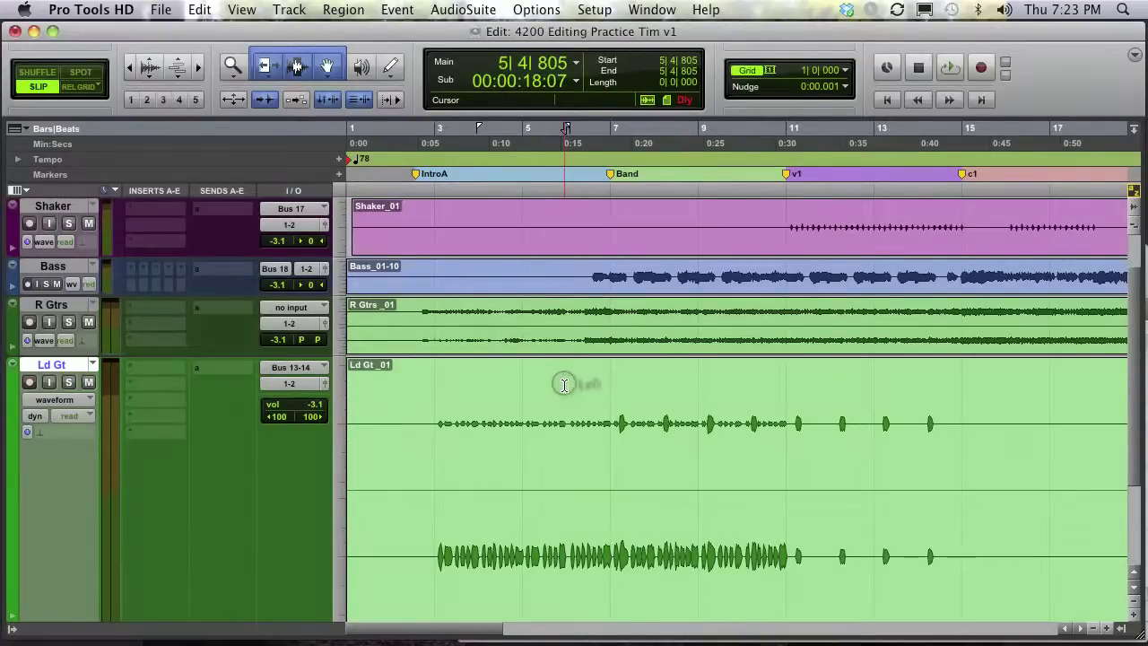
pyautogui.click(521, 381)
pyautogui.click(544, 382)
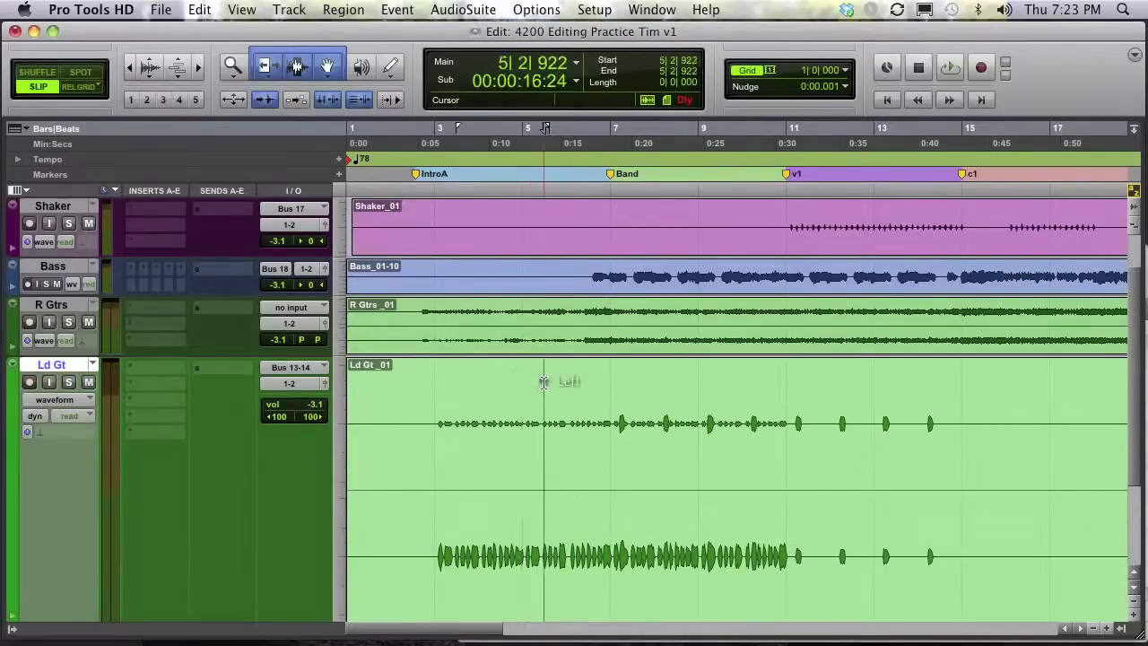
pyautogui.press('space')
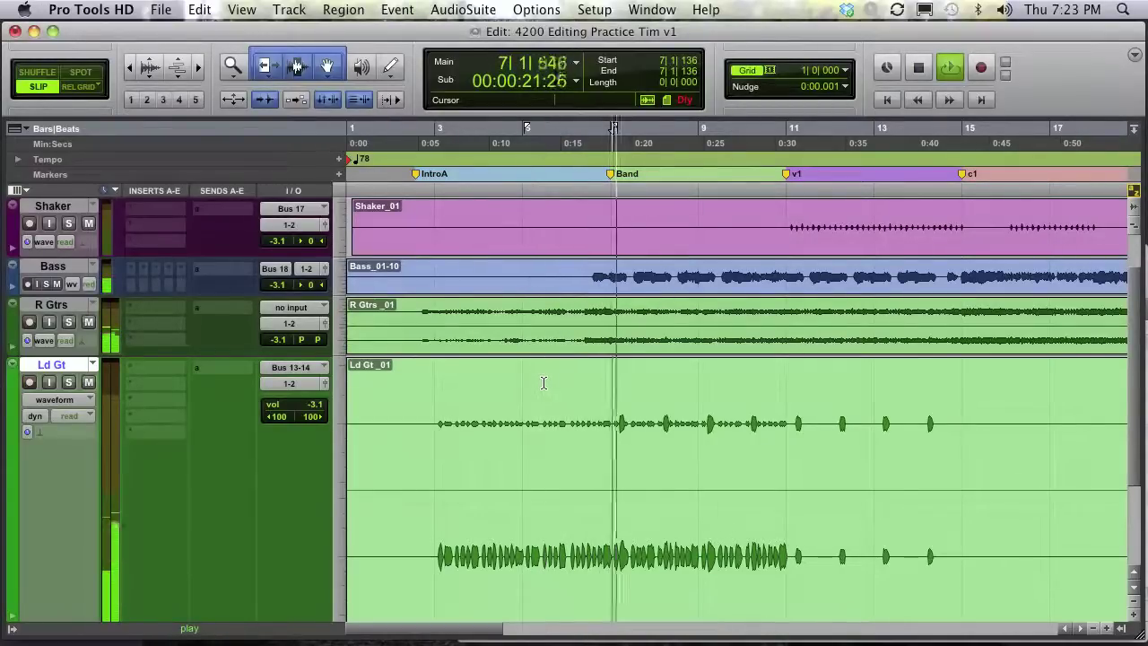
pyautogui.press('b')
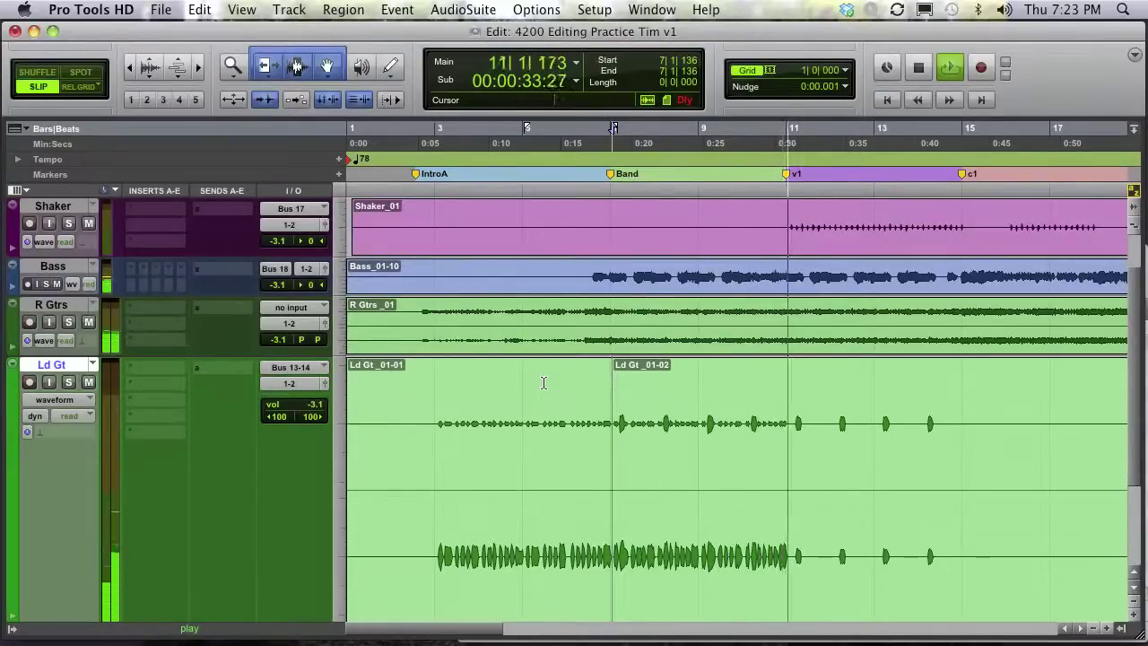
pyautogui.press('Up')
pyautogui.press('b')
pyautogui.press('space')
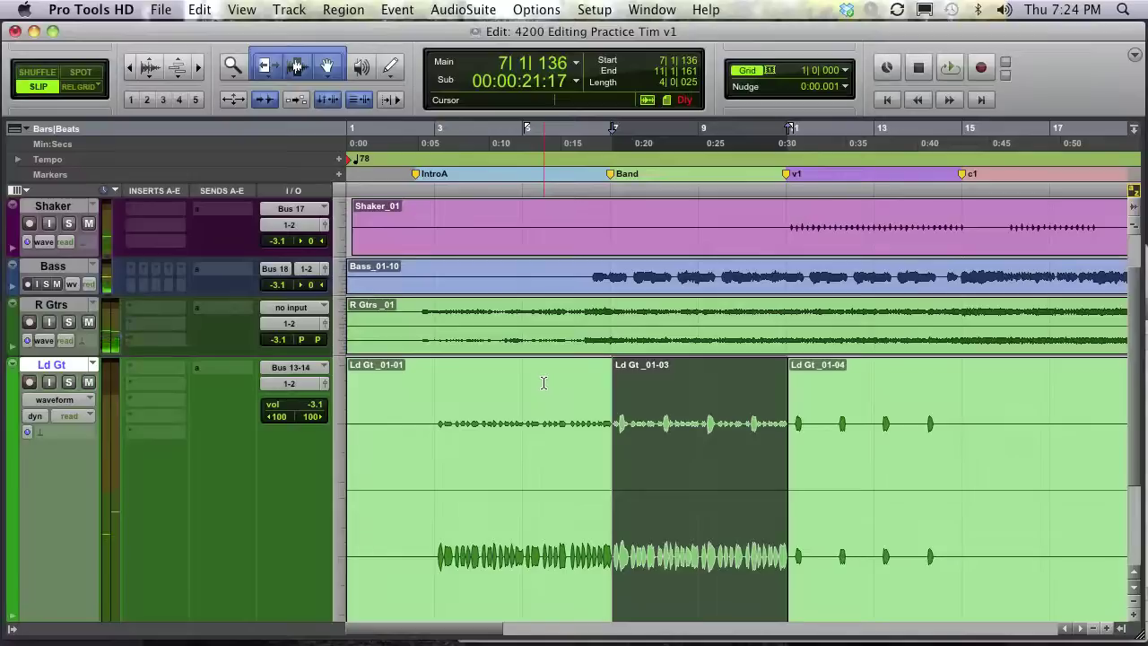
# - In Relative Grid mode with a 1-bar grid, copy the separated Ld Gt region to 15|1|136 at section c1 and play it
pyautogui.press('F4')
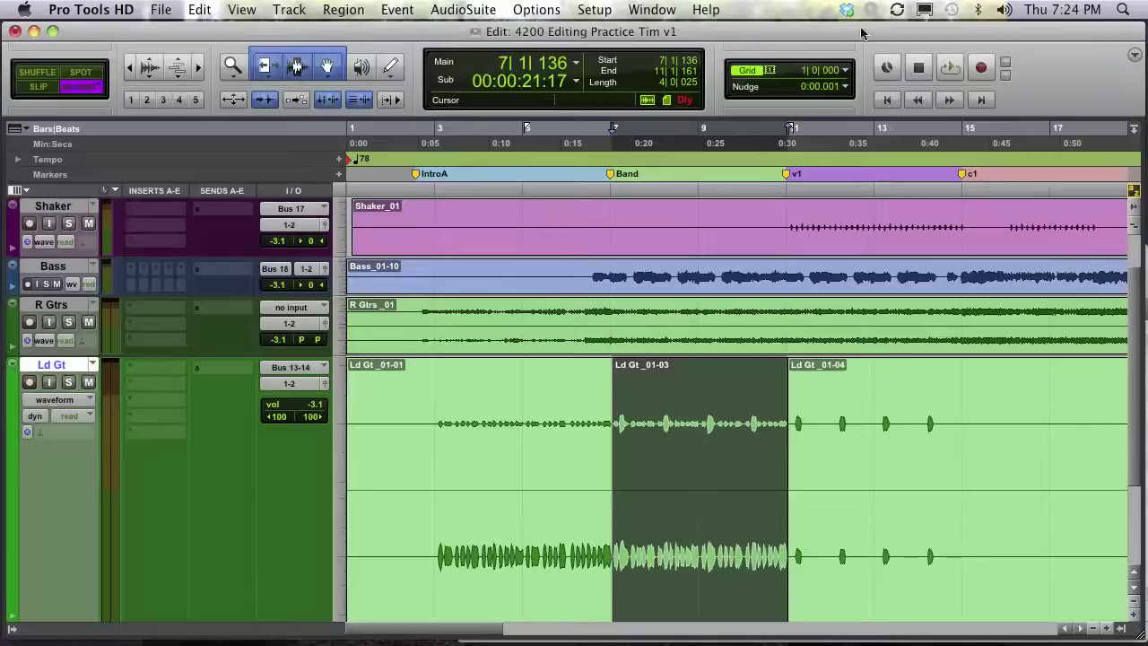
pyautogui.click(845, 70)
pyautogui.click(845, 70)
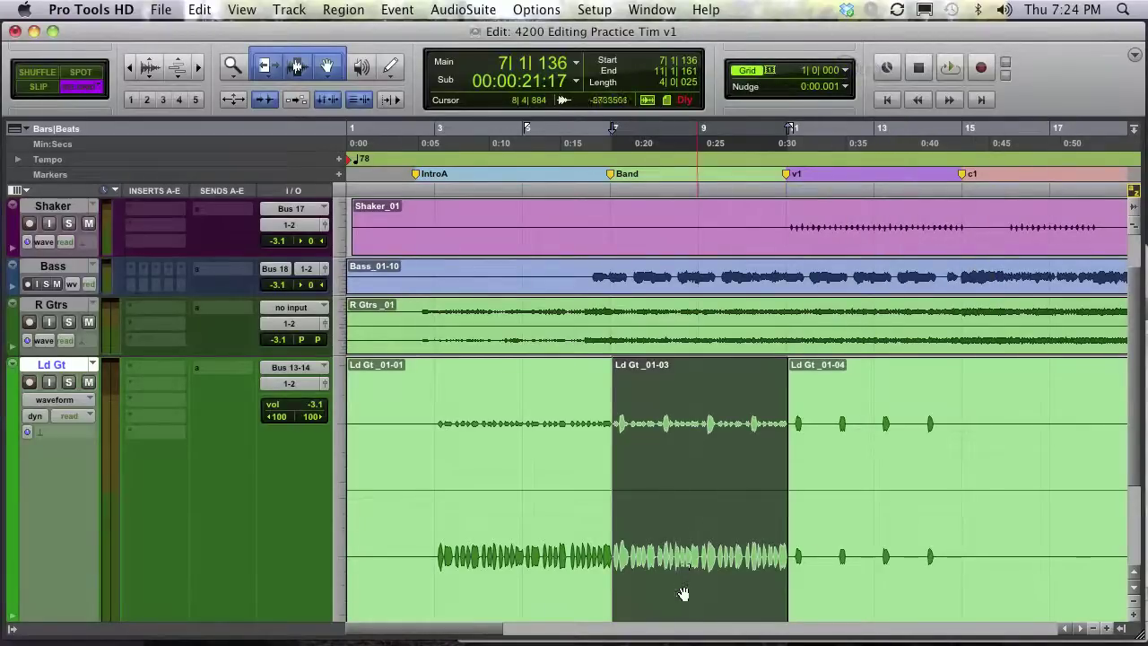
pyautogui.moveTo(683, 594); pyautogui.dragTo(1031, 526)
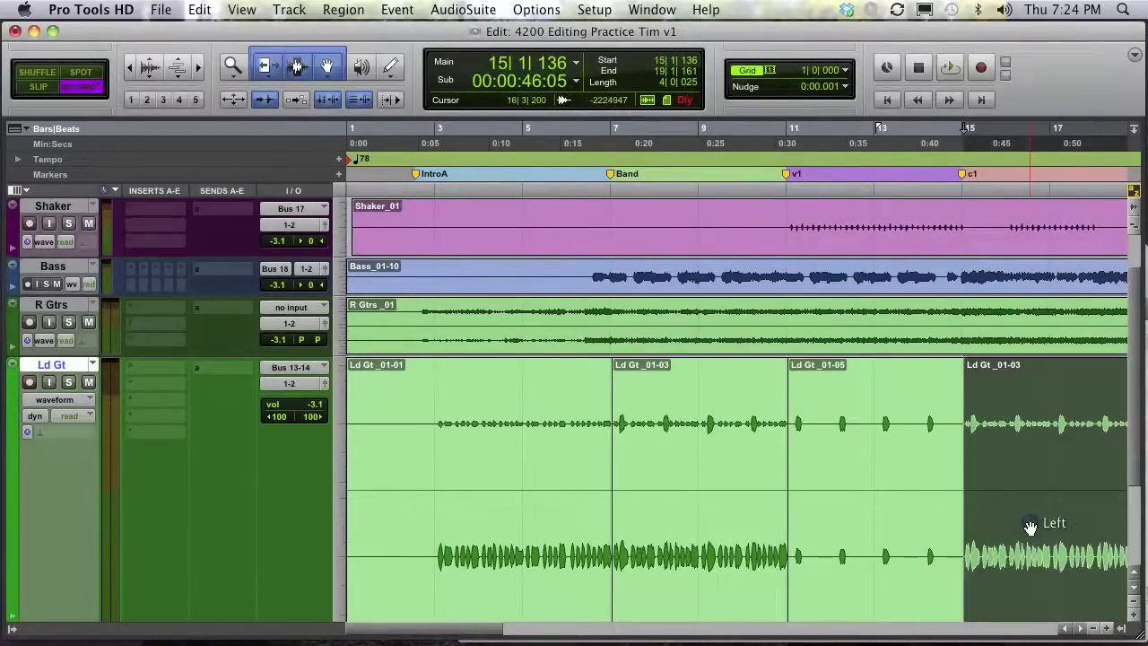
pyautogui.press('space')
pyautogui.press('super+bracketleft')
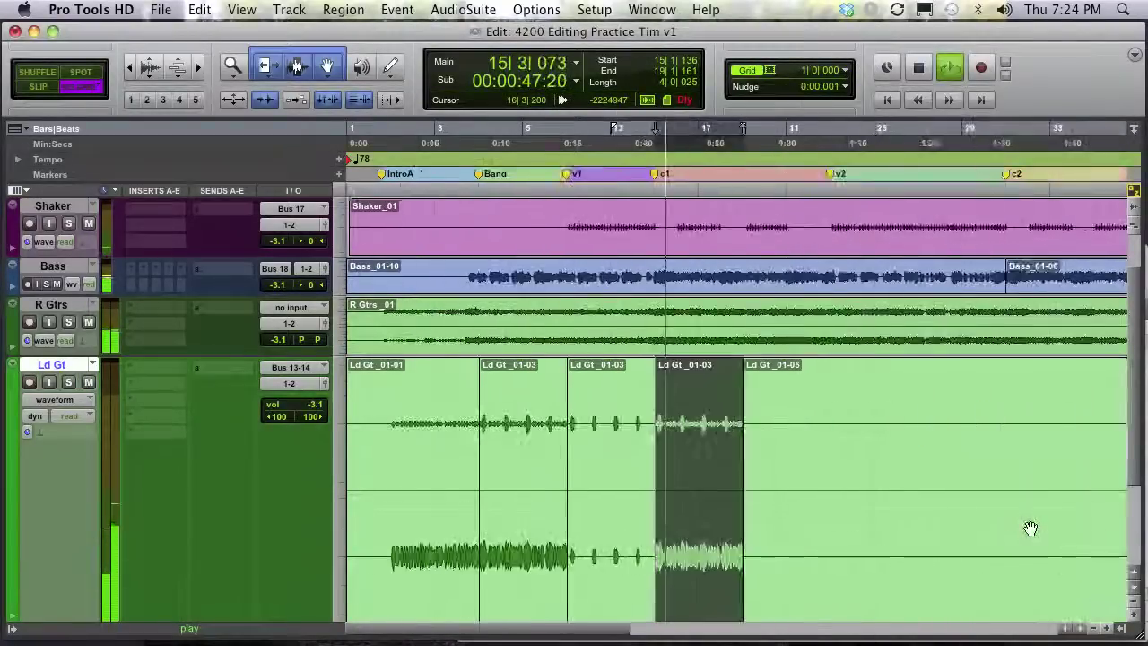
# - Stop playback and select the copied Ld Gt region at the start of section c1
pyautogui.press('super+bracketleft')
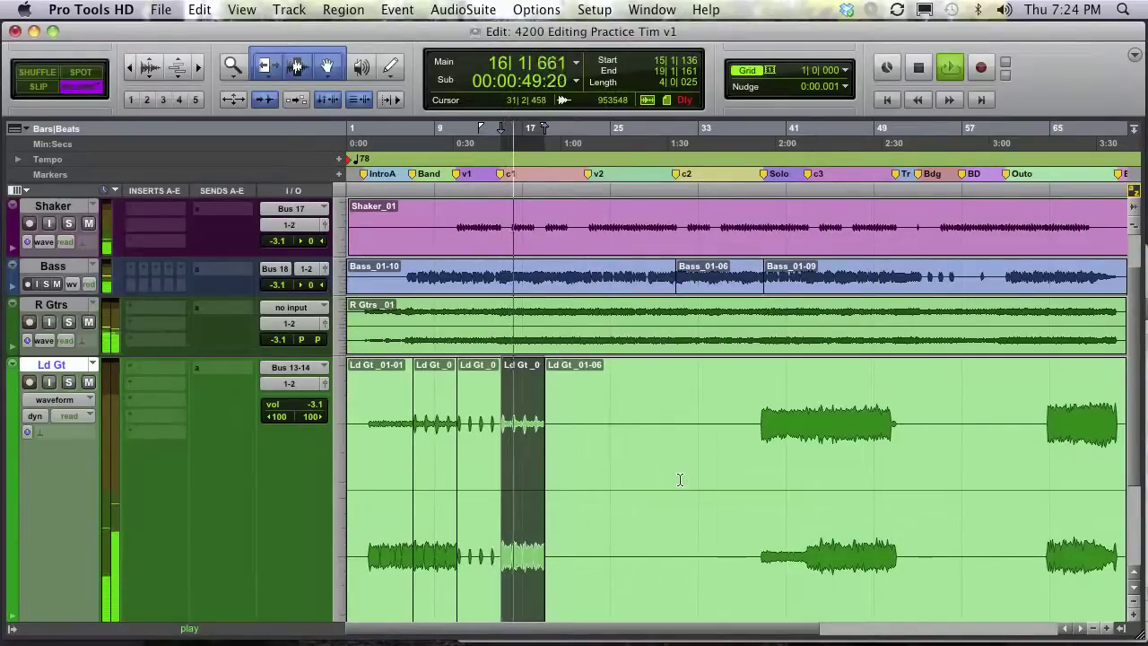
pyautogui.press('space')
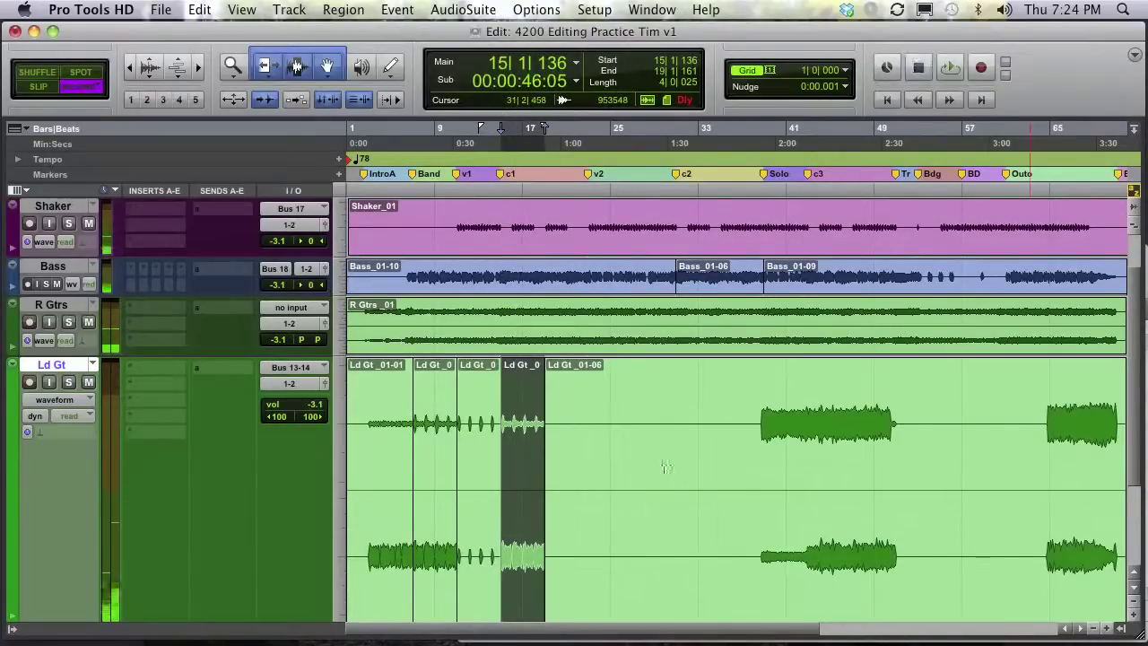
pyautogui.click(503, 299)
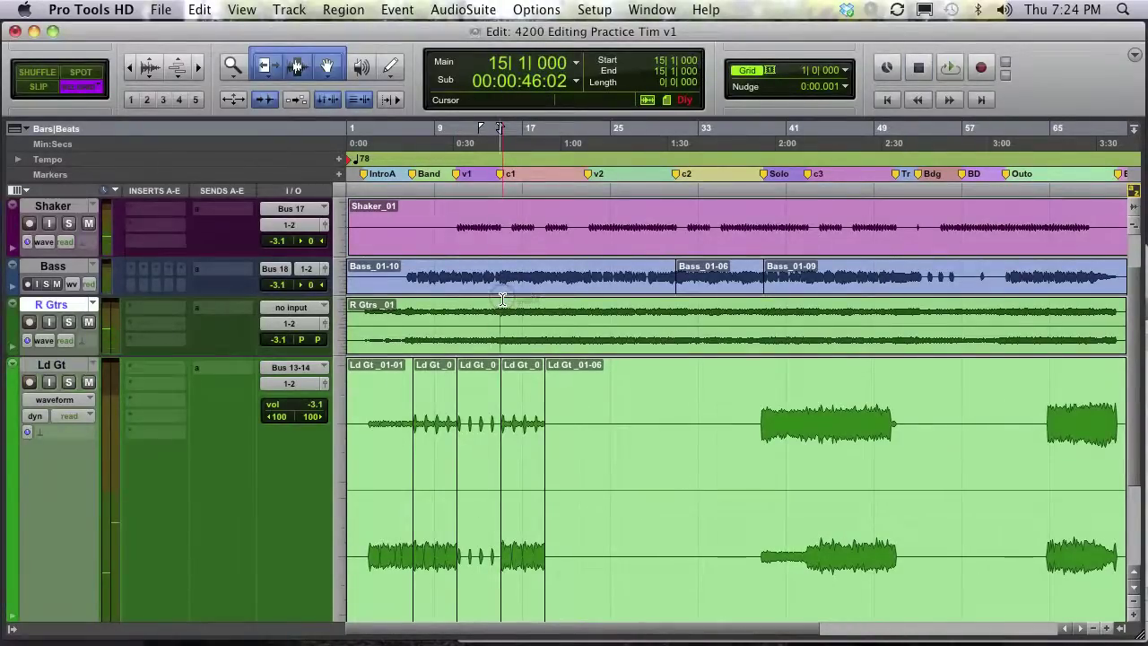
pyautogui.press('super+bracketright')
pyautogui.press('super+bracketright')
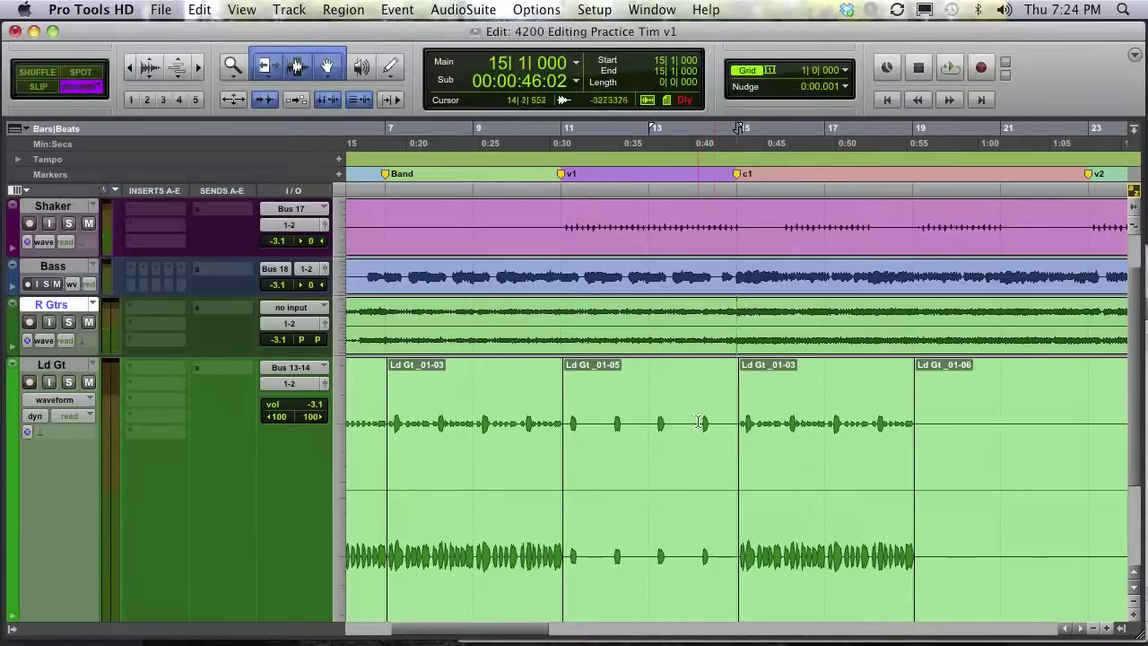
pyautogui.doubleClick(816, 479)
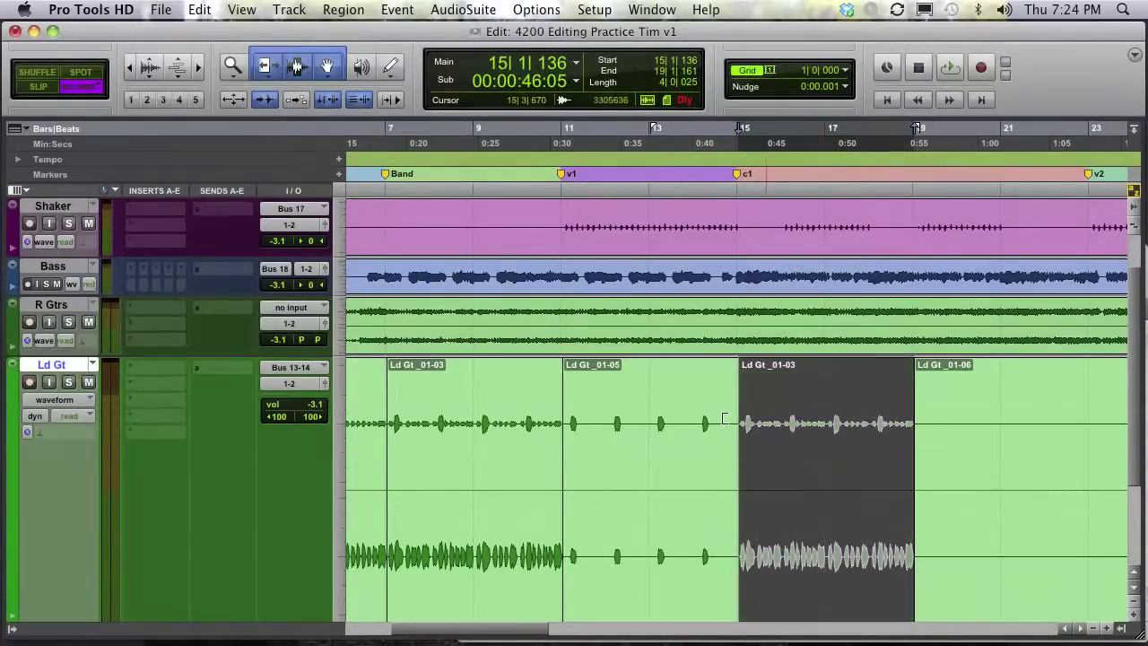
# - Mute the copied Ld Gt region and play from v1 into c1, marking the new guitar entry point at 16|1|172
pyautogui.click(679, 402)
pyautogui.press('space')
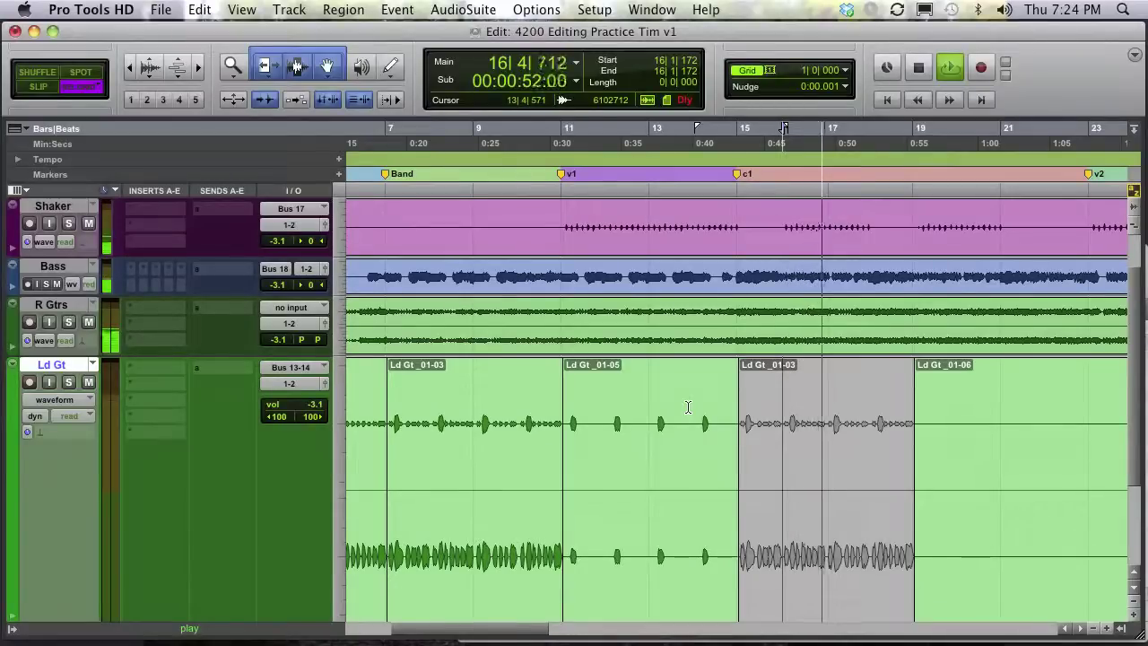
pyautogui.press('space')
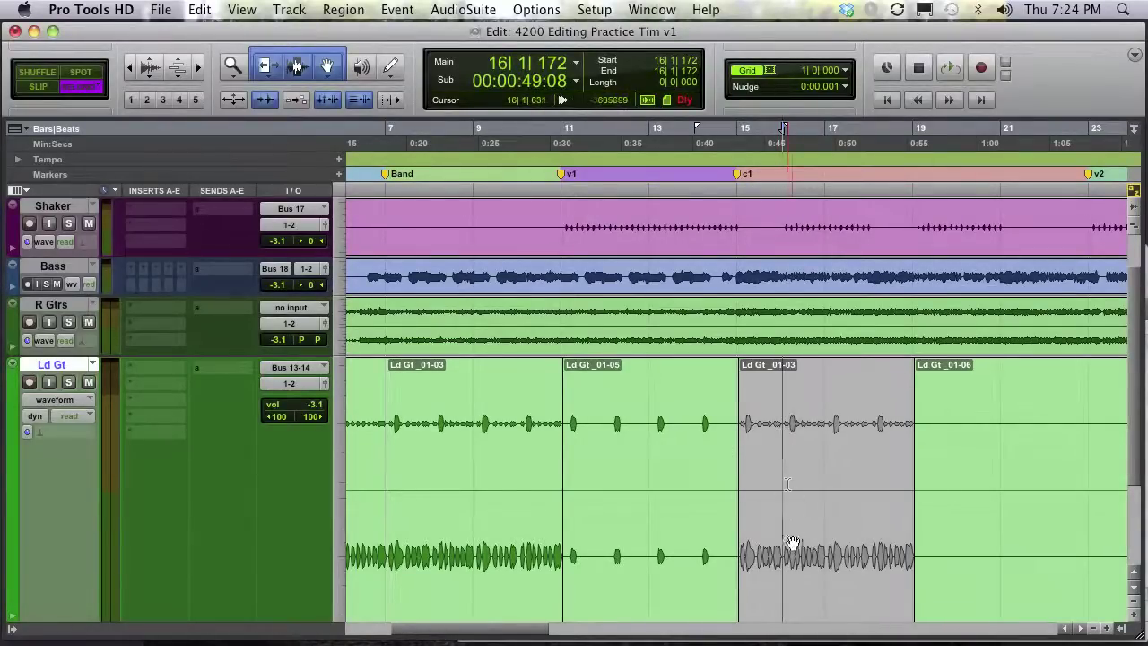
# - On a 1/4 note grid, move the unmuted Ld Gt region forward to bar 16 and play from 13|3|000
pyautogui.click(847, 78)
pyautogui.click(872, 103)
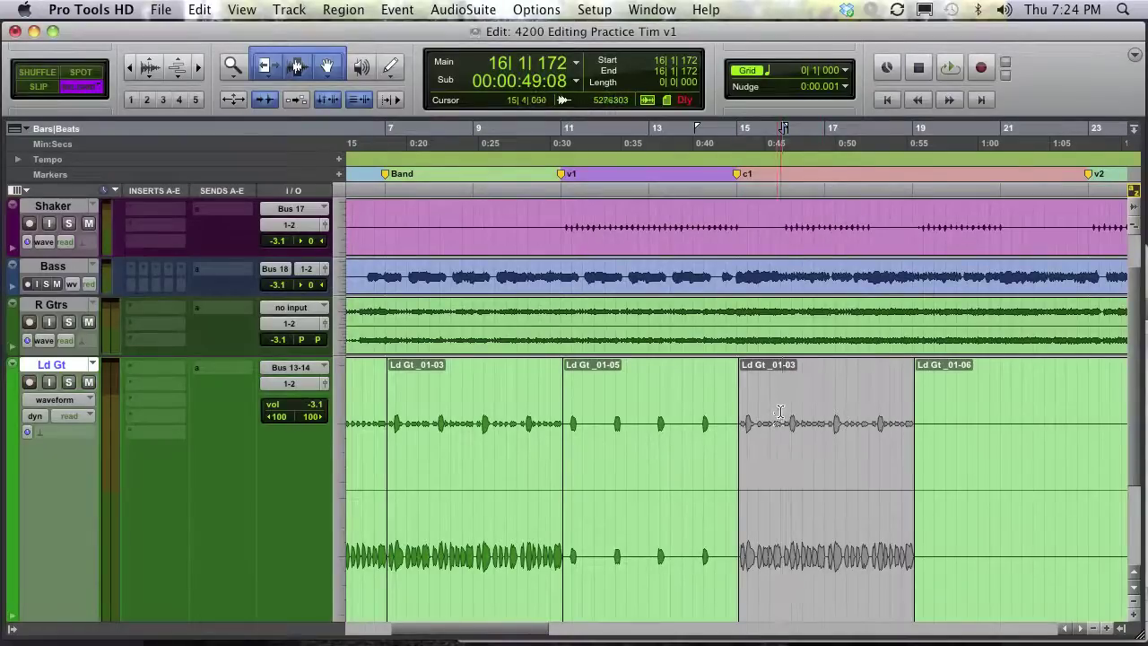
pyautogui.moveTo(823, 574); pyautogui.dragTo(835, 549)
pyautogui.click(675, 395)
pyautogui.press('space')
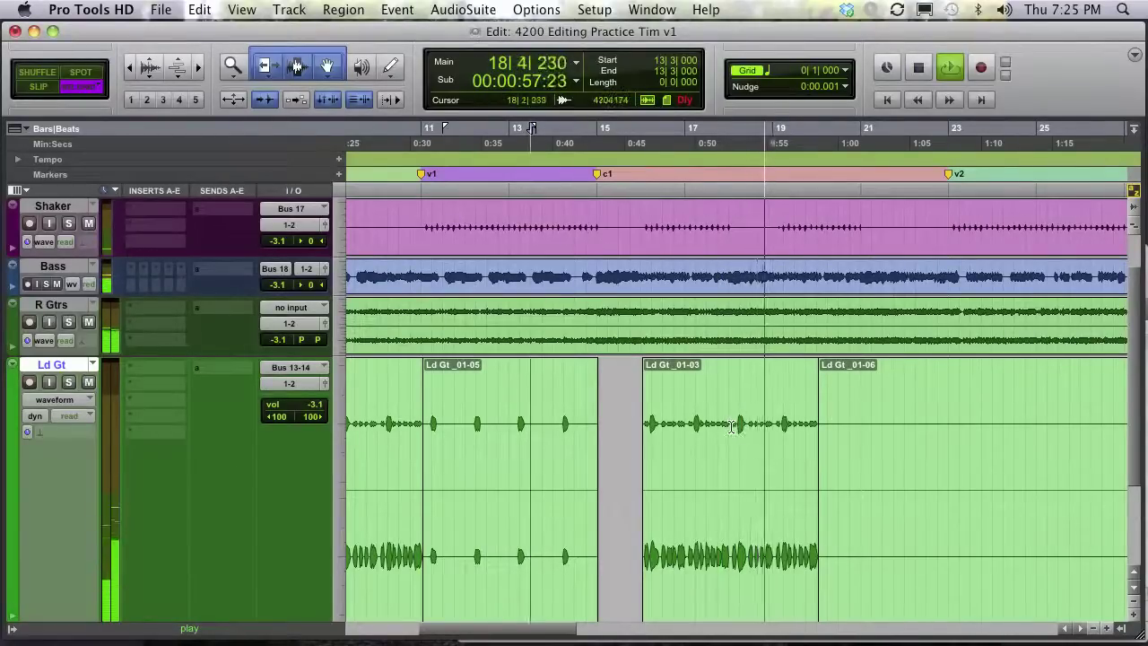
pyautogui.press('space')
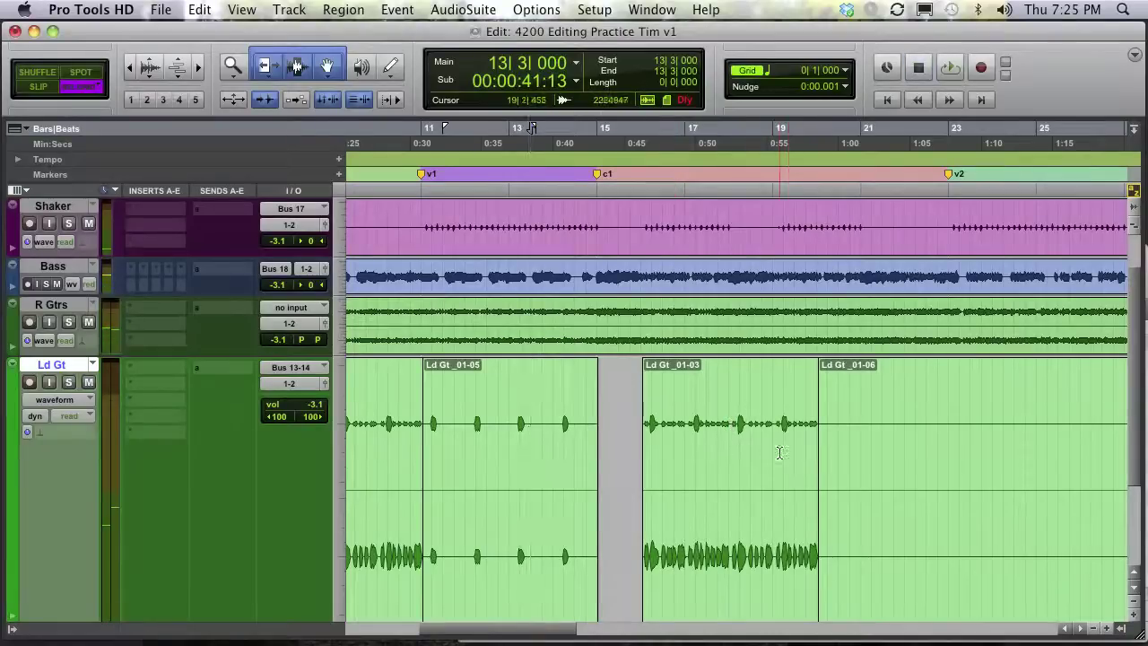
# - In Slip mode, trim the end of the moved Ld Gt region to 18|1|161
pyautogui.press('F2')
pyautogui.click(731, 423)
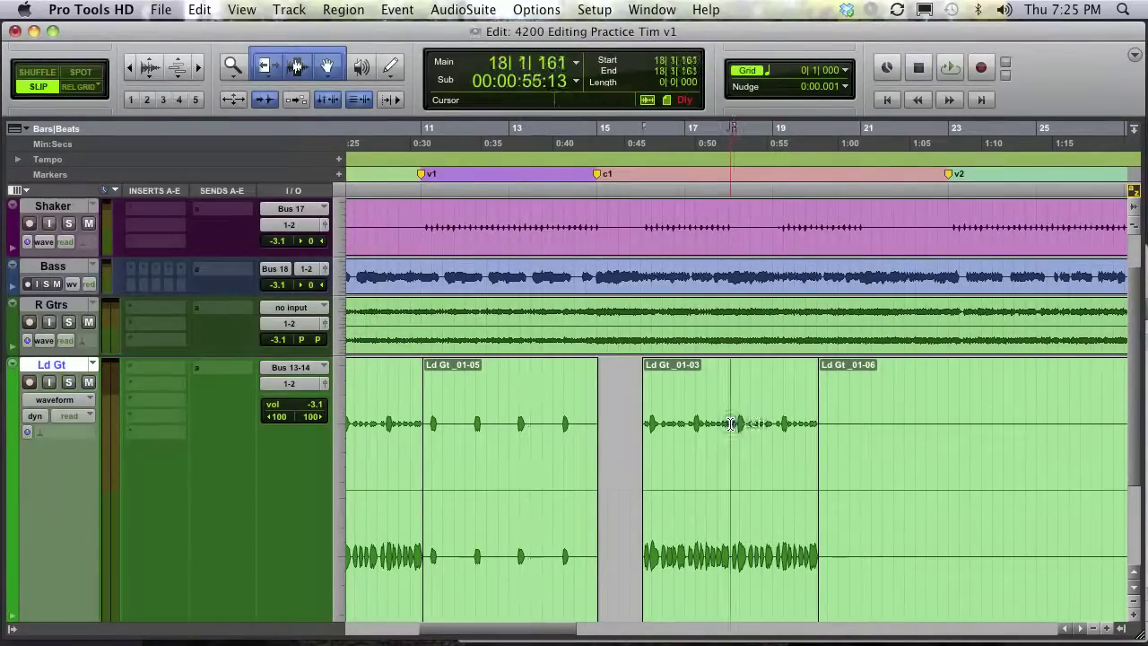
pyautogui.press('super+bracketright')
pyautogui.press('super+bracketright')
pyautogui.press('super+bracketright')
pyautogui.click(737, 419)
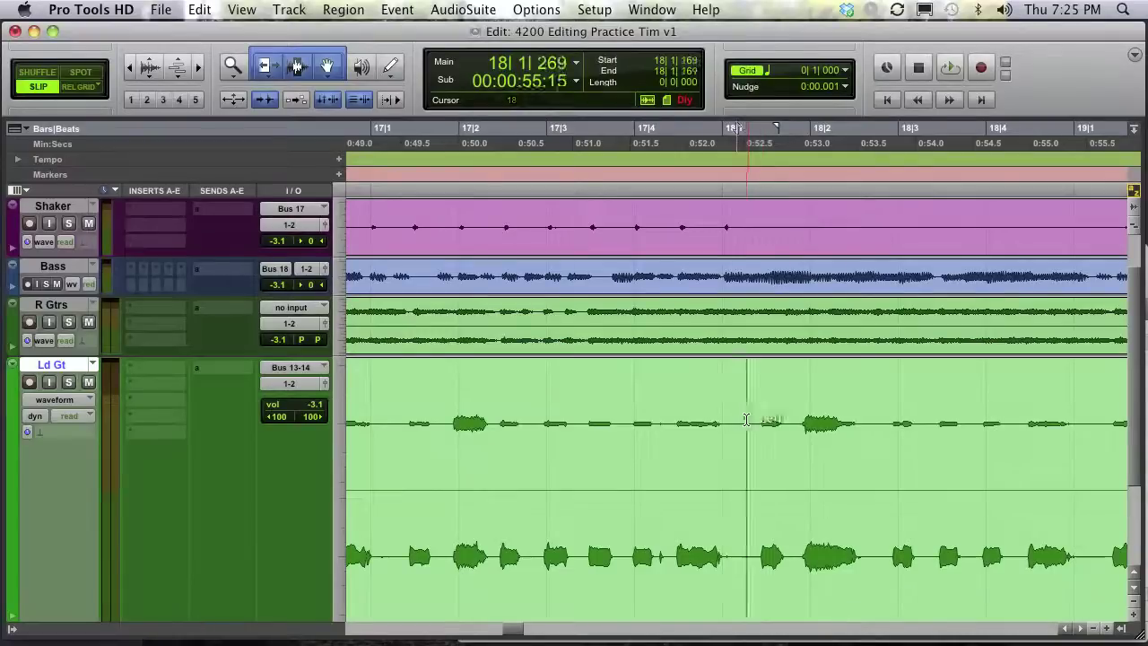
pyautogui.click(736, 418)
pyautogui.press('s')
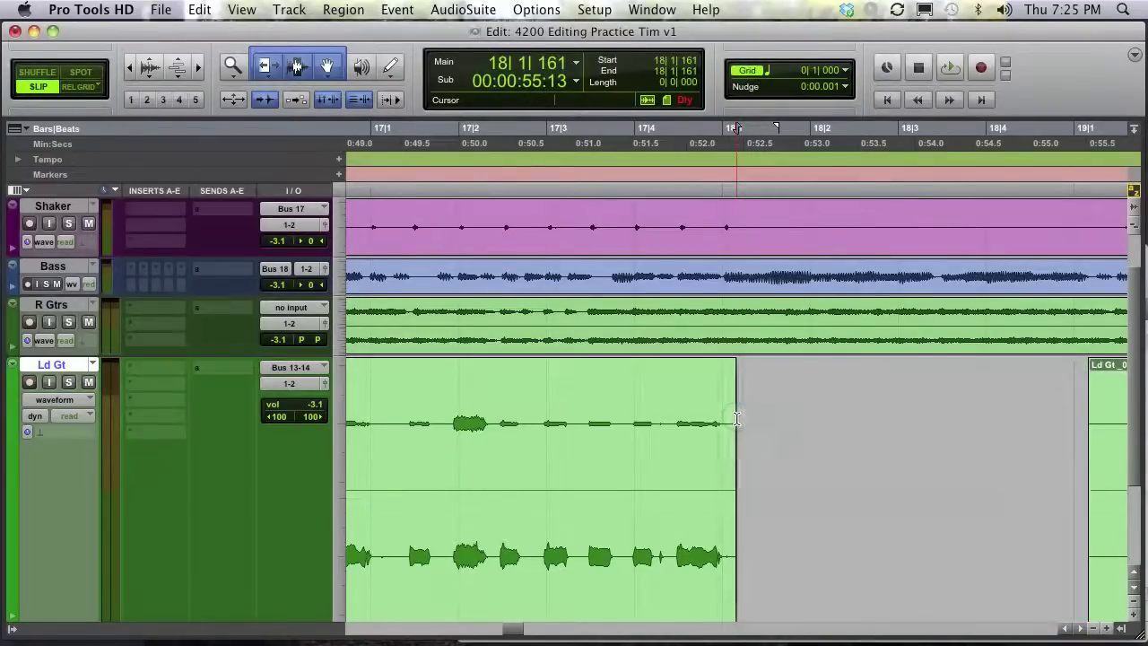
pyautogui.press('super+bracketleft')
pyautogui.press('super+bracketleft')
pyautogui.press('super+bracketleft')
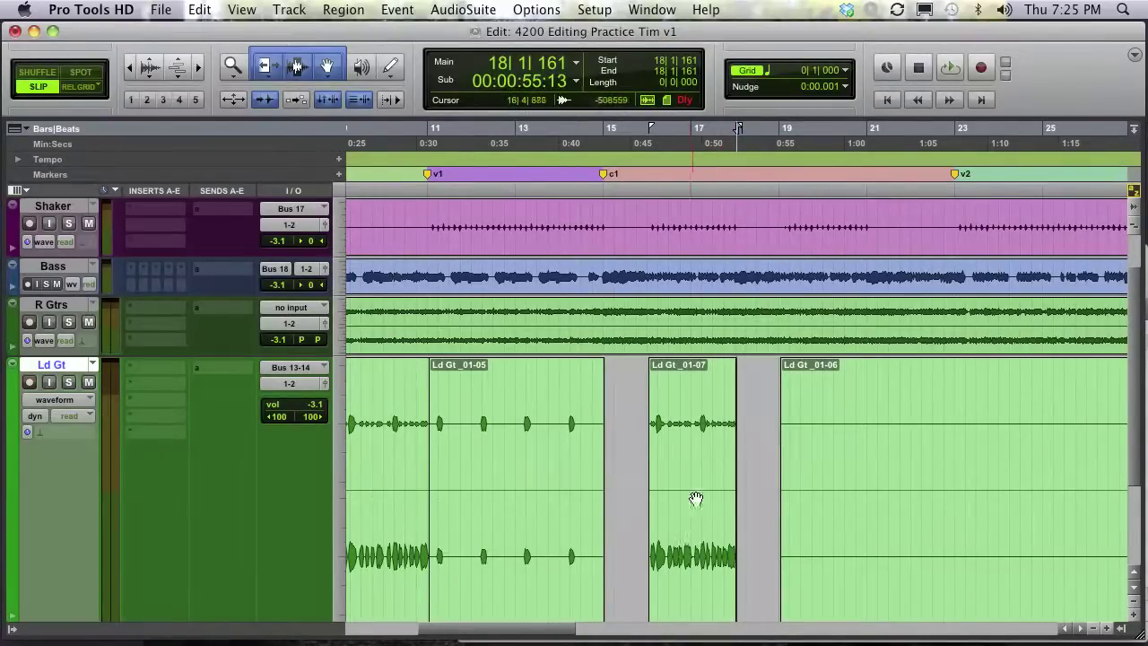
# - In Relative Grid mode, copy the trimmed Ld Gt region to 19|1|136 and play section c1 from 15|3|000
pyautogui.press('F4')
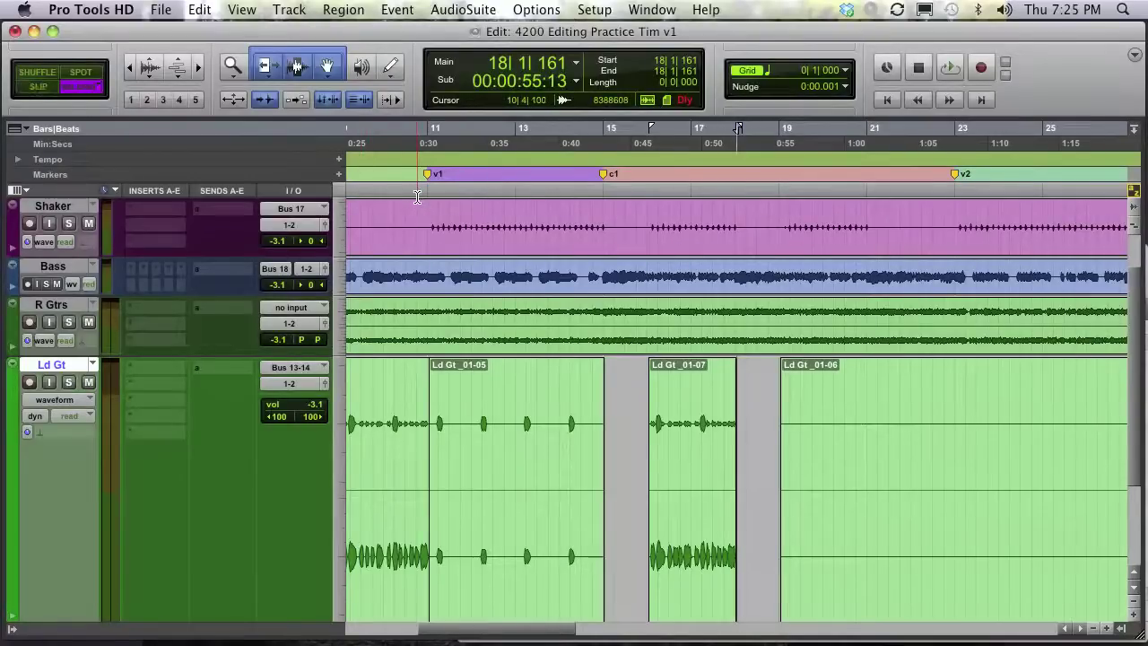
pyautogui.moveTo(685, 571); pyautogui.dragTo(825, 568)
pyautogui.click(634, 423)
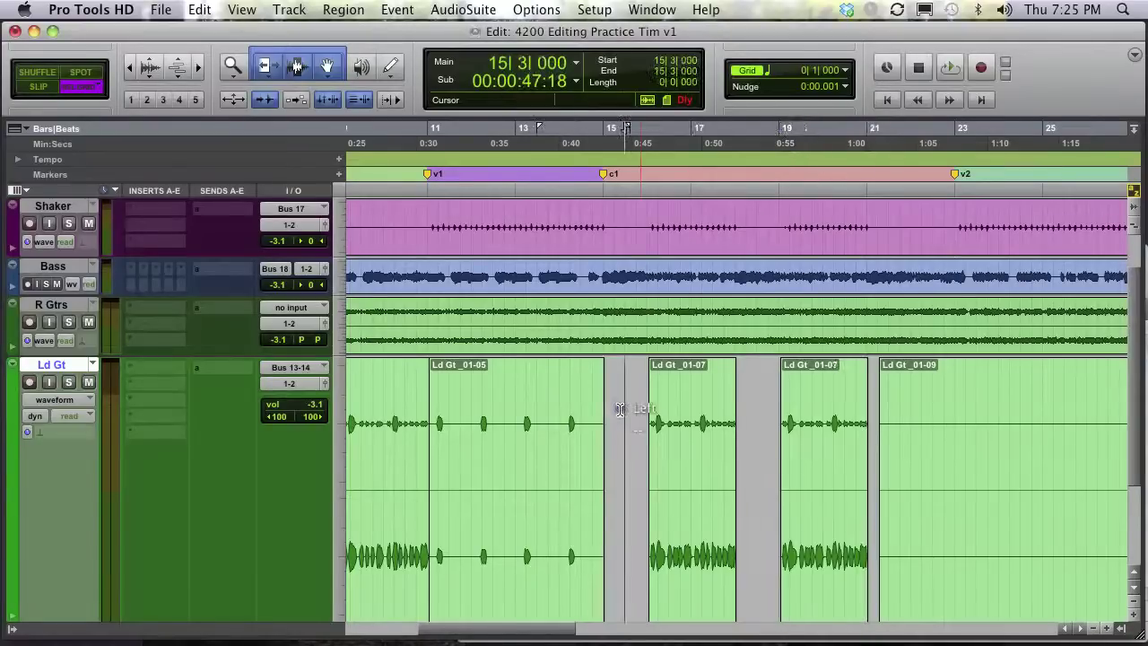
pyautogui.press('space')
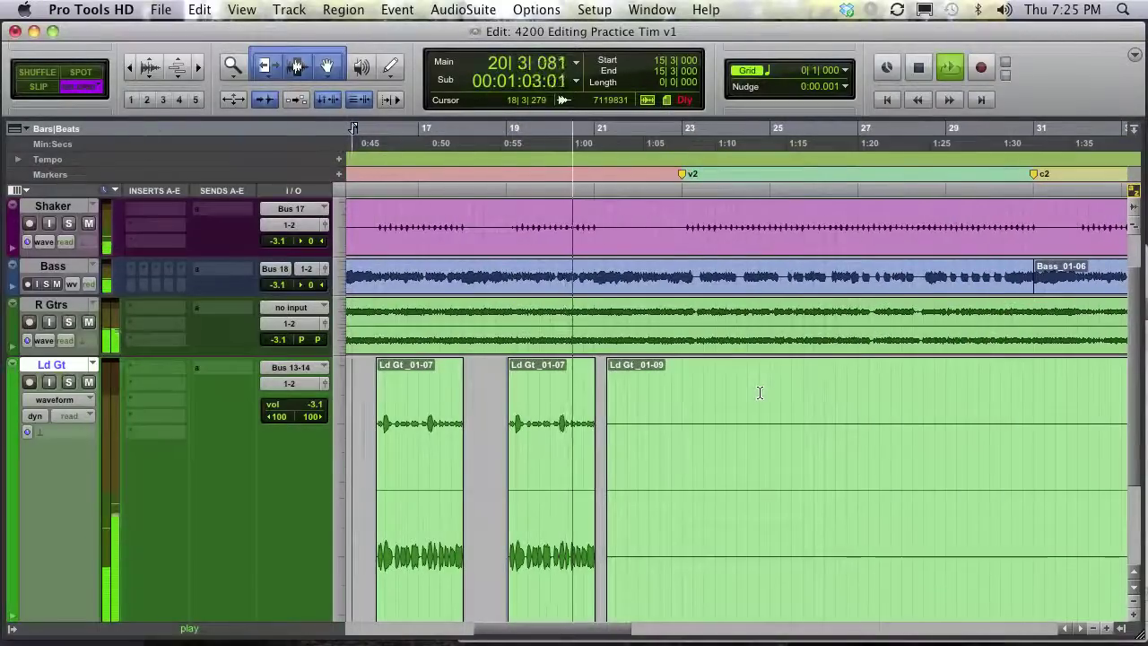
pyautogui.press('space')
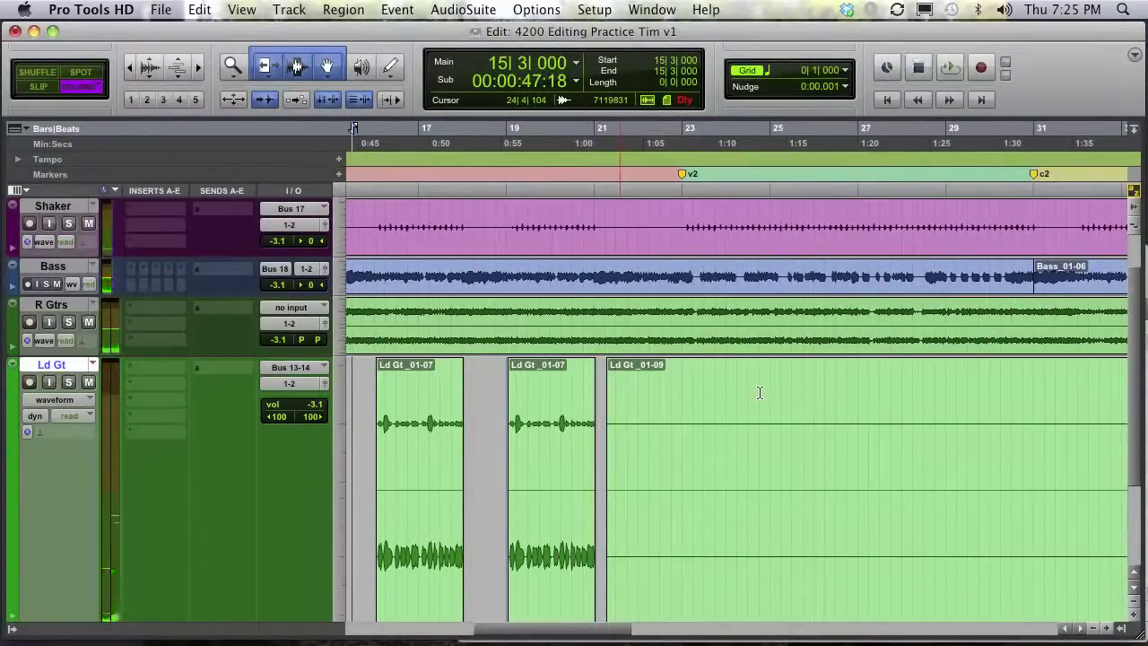
# - Fit the whole session in view and show the Memory Locations window
pyautogui.hotkey('alt', 'a')
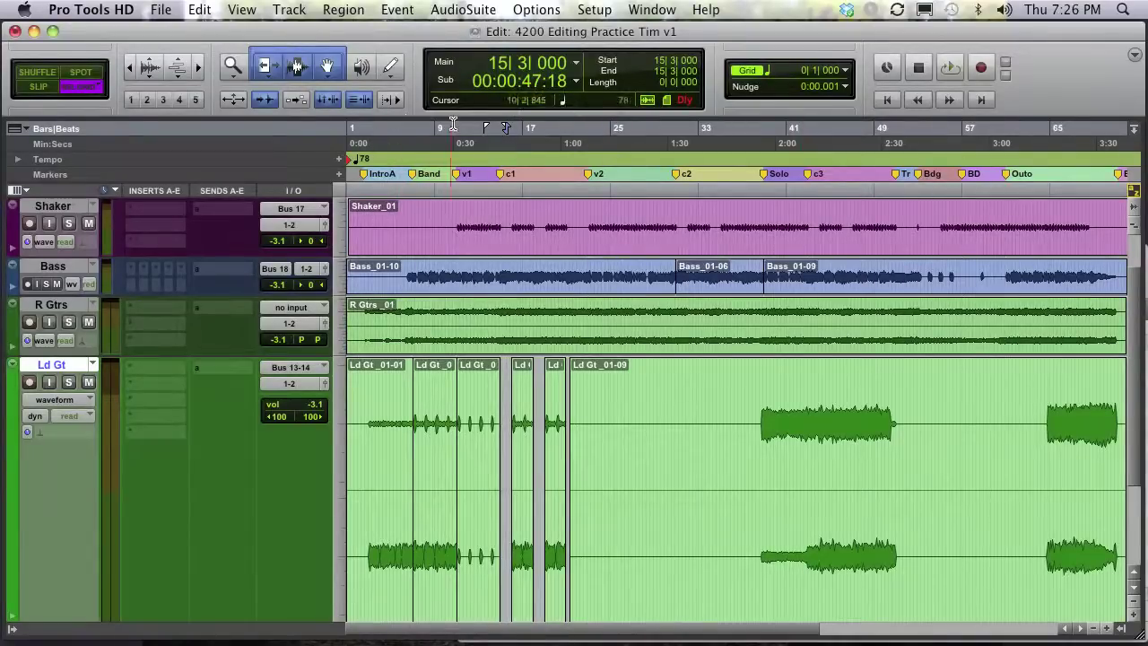
pyautogui.click(668, 8)
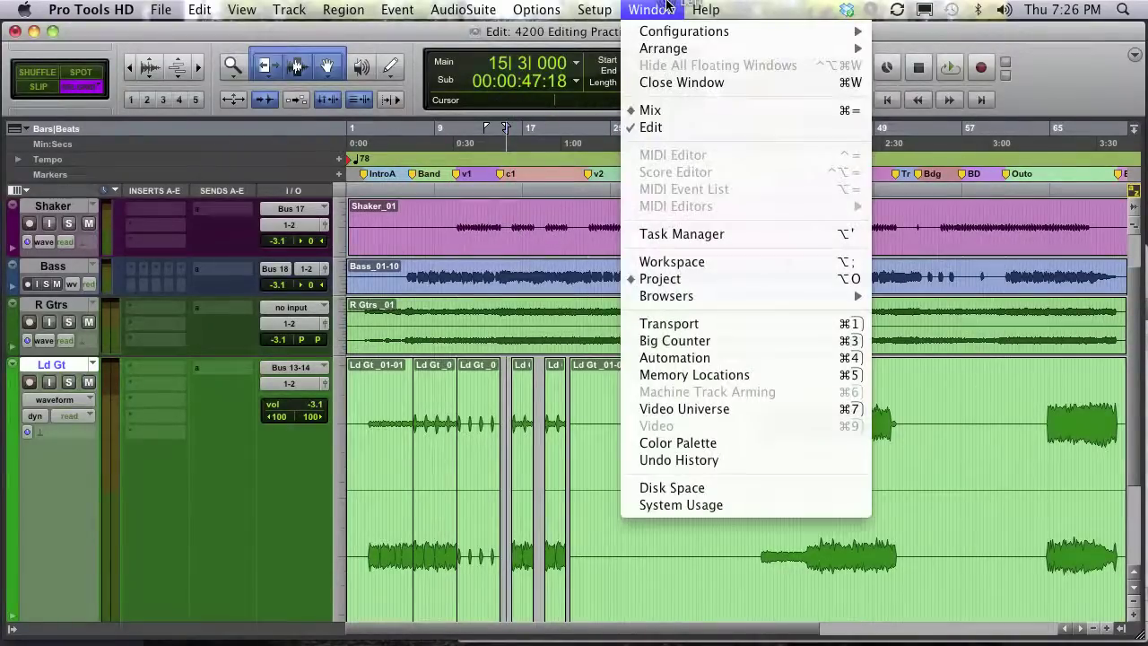
pyautogui.click(704, 375)
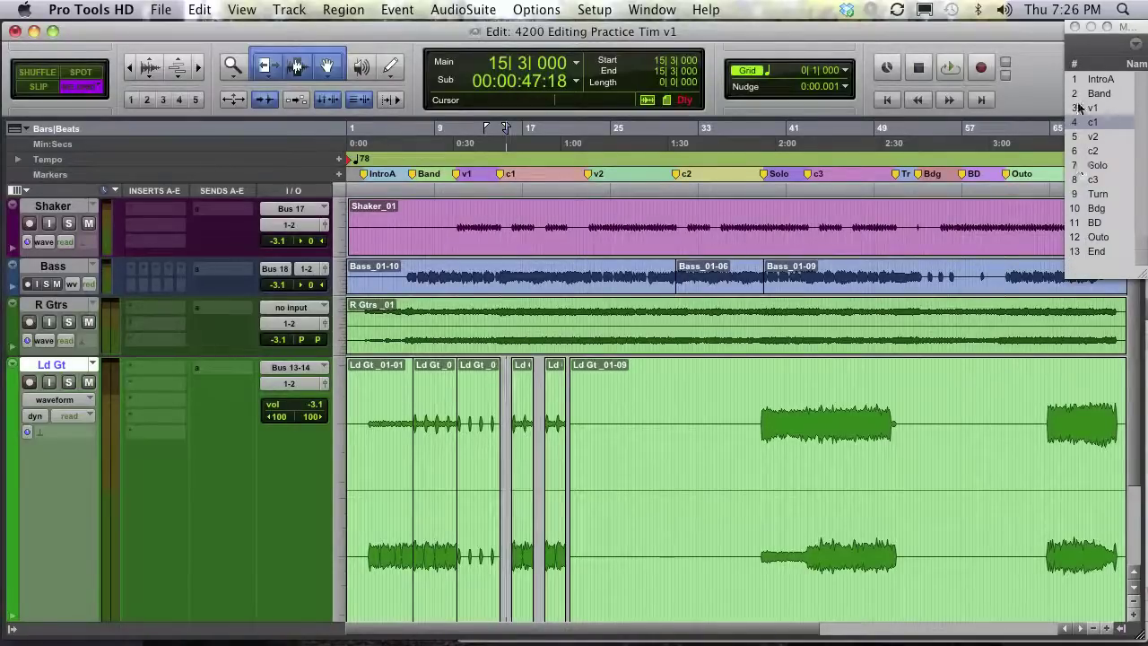
# - Try out the memory locations by recalling Solo, v2, Band, IntroA, c1 and v1, ending at v2
pyautogui.click(1098, 167)
pyautogui.click(1094, 136)
pyautogui.click(1097, 93)
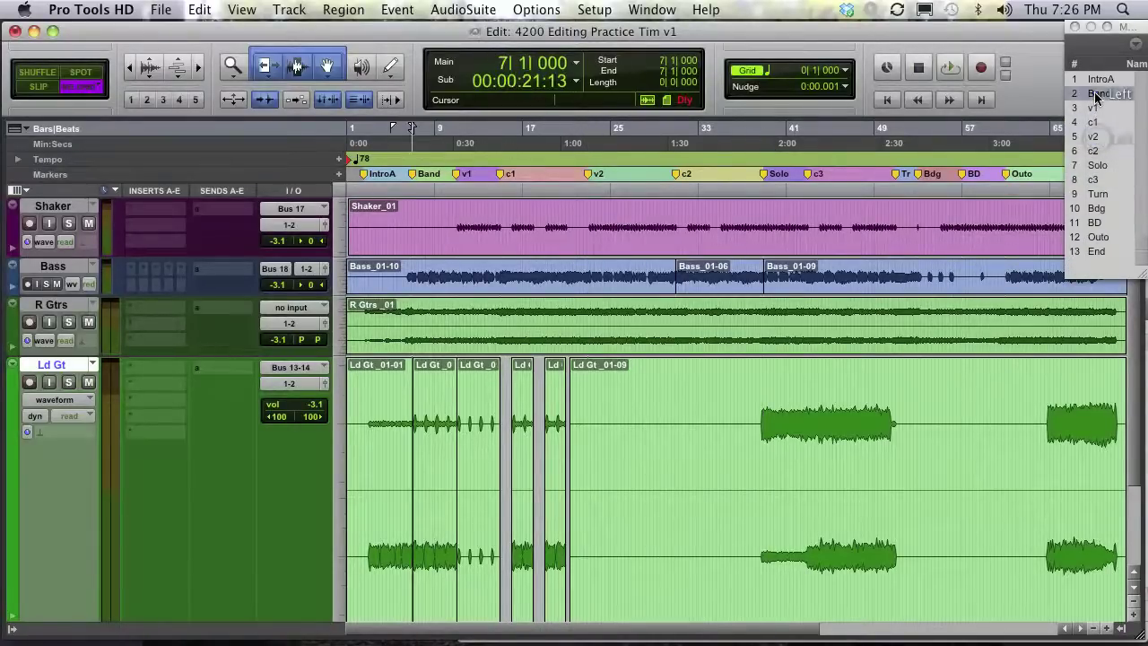
pyautogui.click(1095, 81)
pyautogui.click(1098, 122)
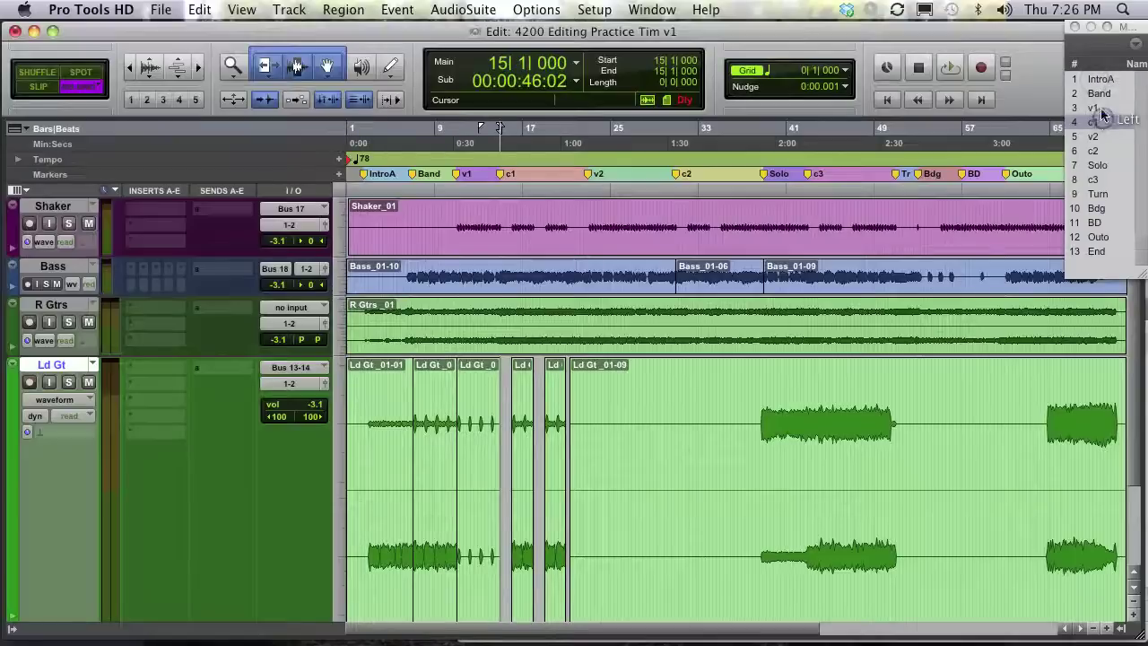
pyautogui.click(1095, 107)
pyautogui.click(1099, 123)
pyautogui.click(1098, 166)
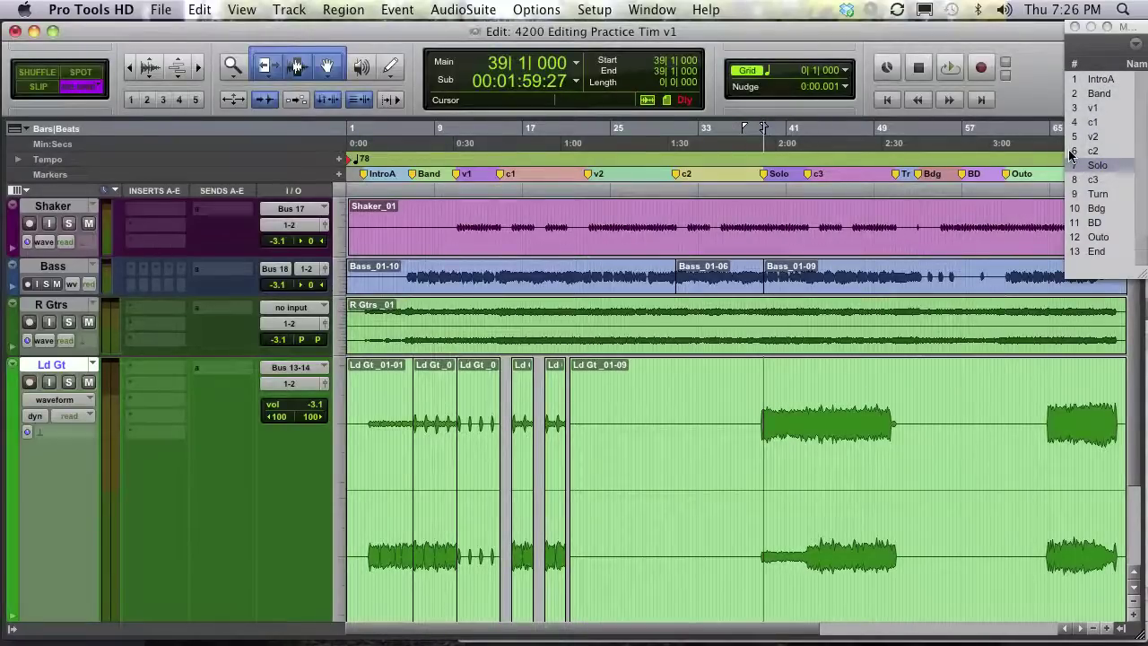
pyautogui.click(1094, 108)
pyautogui.click(1093, 137)
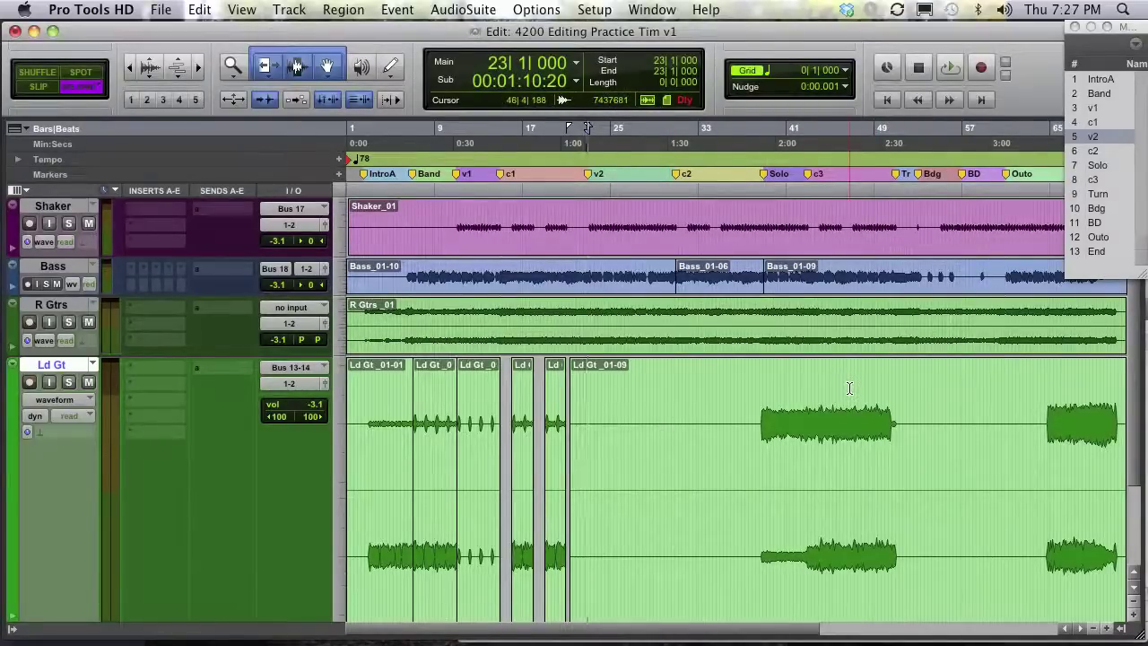
# - Recall memory location 4 (c1) and extend the Ld Gt selection to v2, covering 15|1|000 to 23|1|000
pyautogui.press('KP_Decimal')
pyautogui.press('KP_4')
pyautogui.press('KP_Decimal')
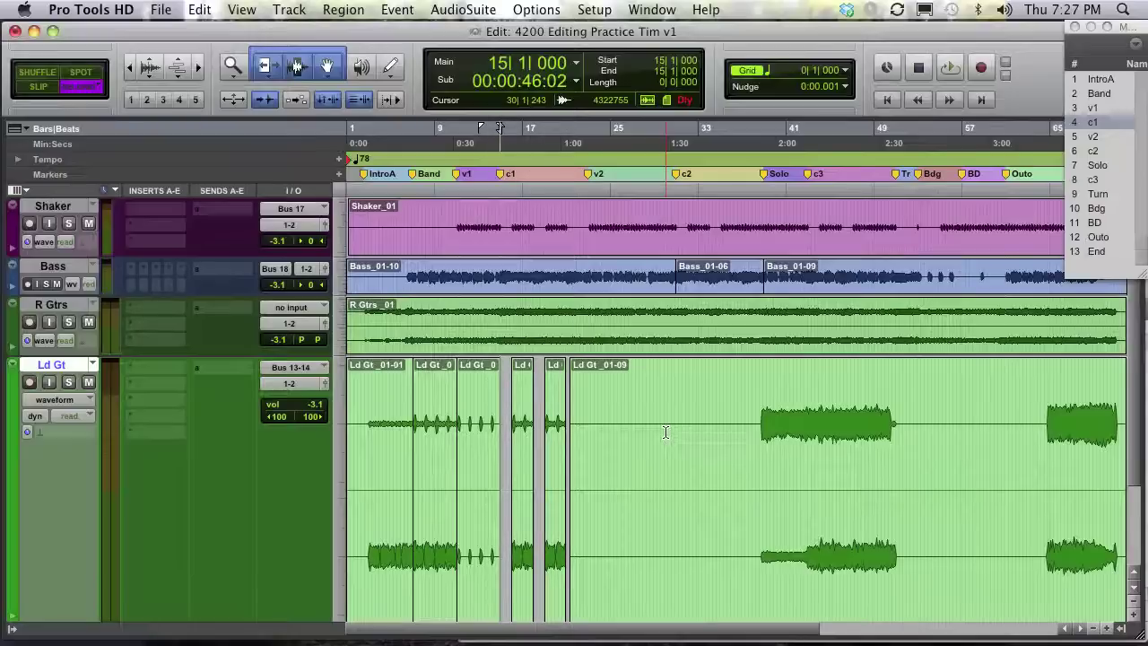
pyautogui.hotkey('ctrl', 'shift', 'Tab')
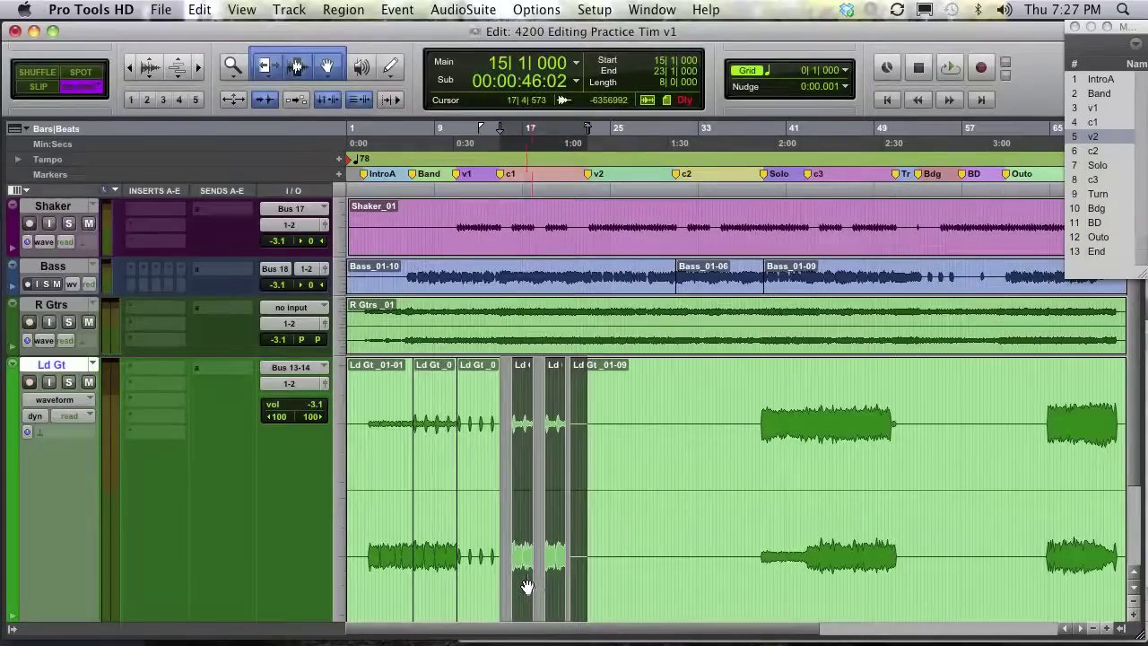
# - Try selecting only the second copied Ld Gt region at 19|1|136, and restore the c1 to v2 selection
pyautogui.click(566, 449)
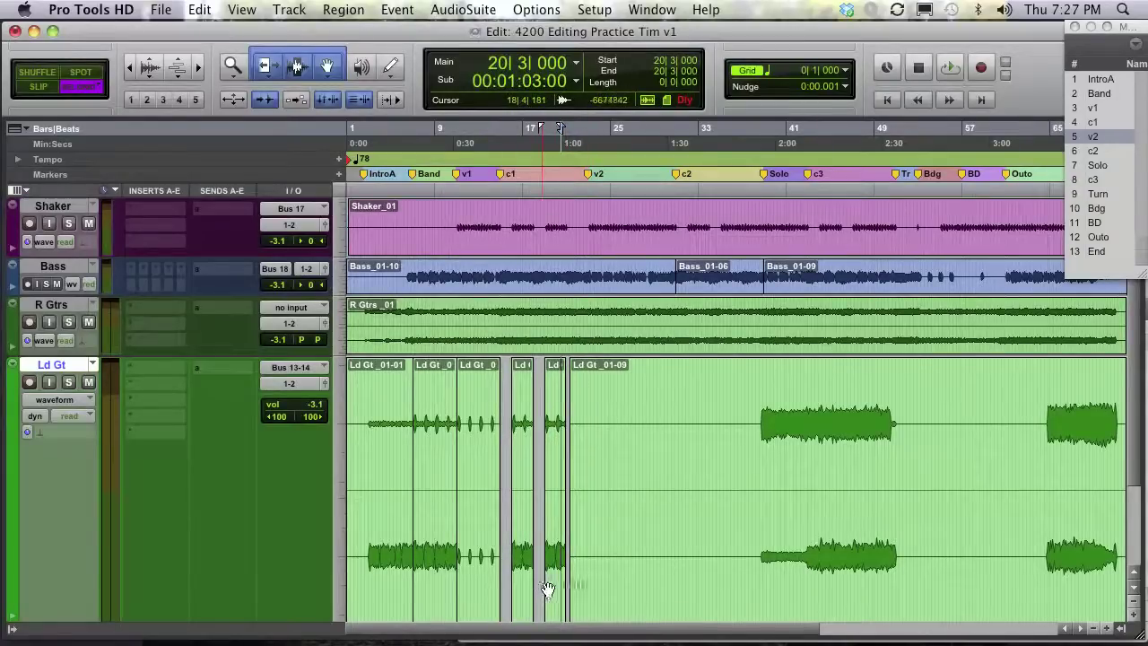
pyautogui.moveTo(548, 589); pyautogui.dragTo(549, 549)
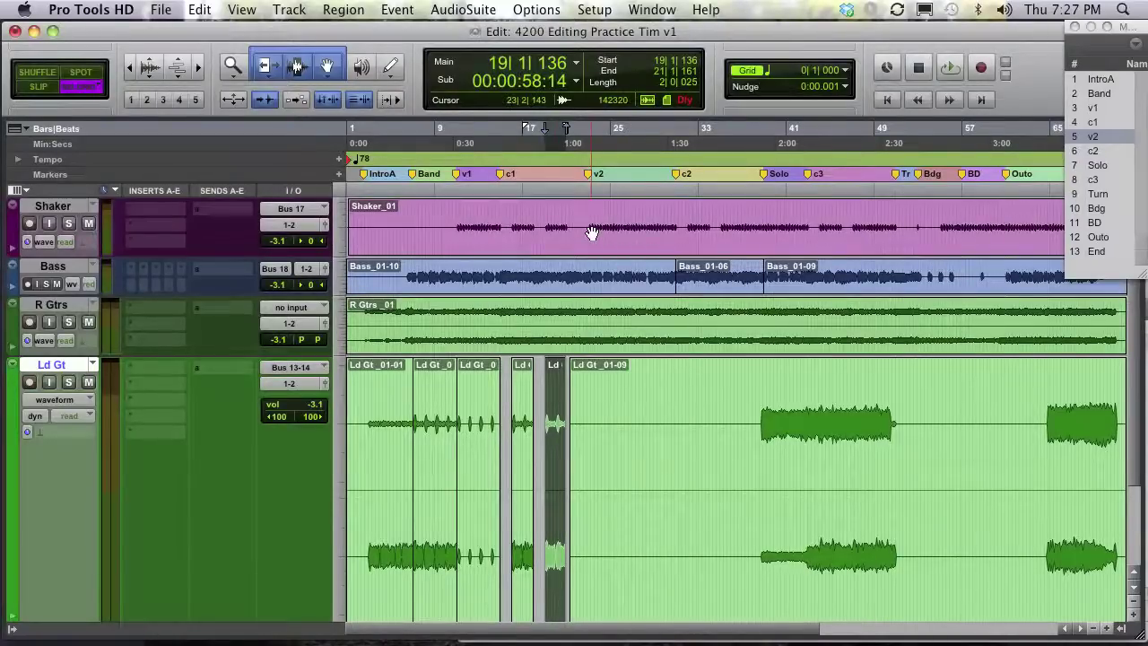
pyautogui.press('super+z')
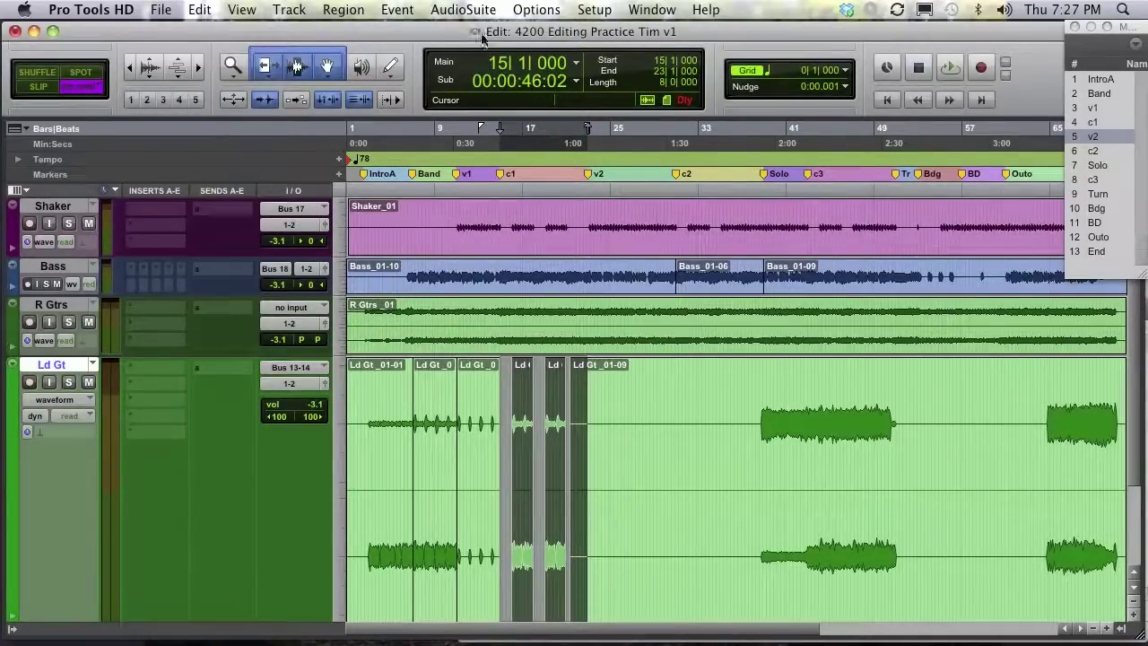
# - Group the selected Ld Gt regions and gaps between 15|1|000 and 23|1|000 into one region group
pyautogui.click(345, 10)
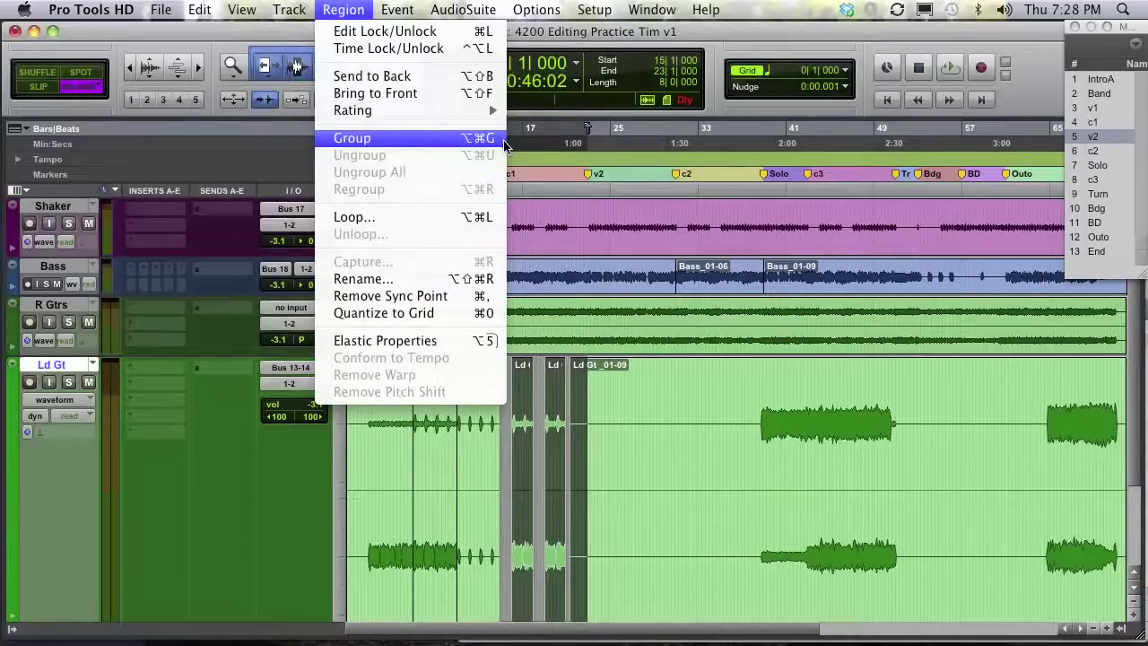
pyautogui.click(776, 9)
pyautogui.press('super+alt+g')
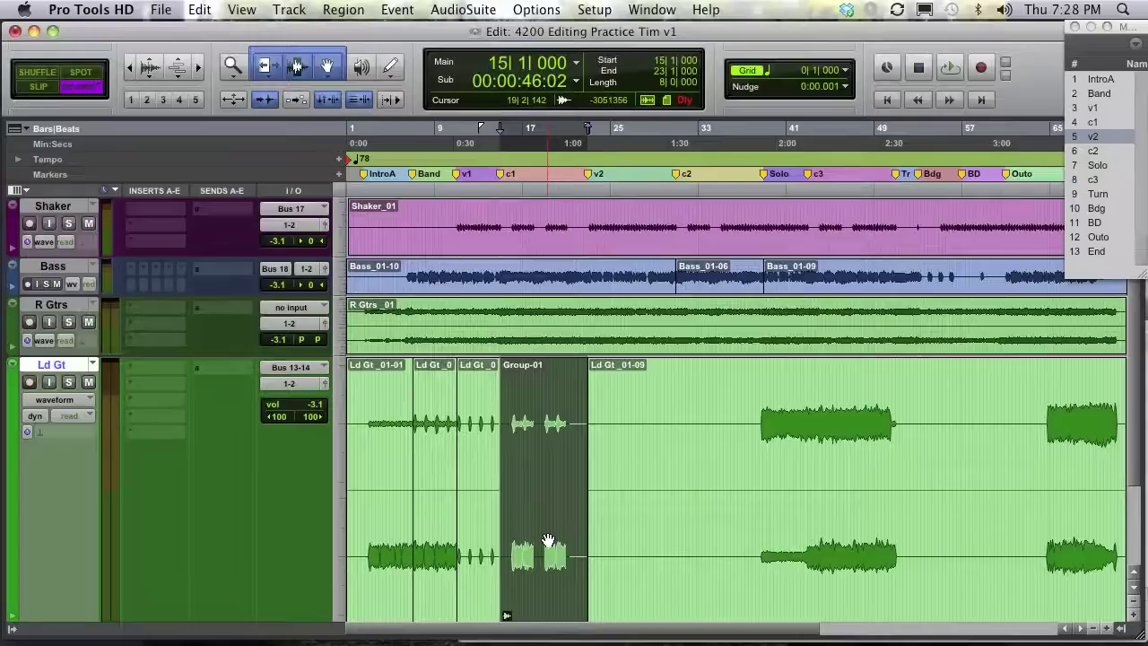
# - Try copying the Ld Gt region group to 30|4|000 near section c2, and undo the copy
pyautogui.moveTo(549, 536); pyautogui.dragTo(722, 536)
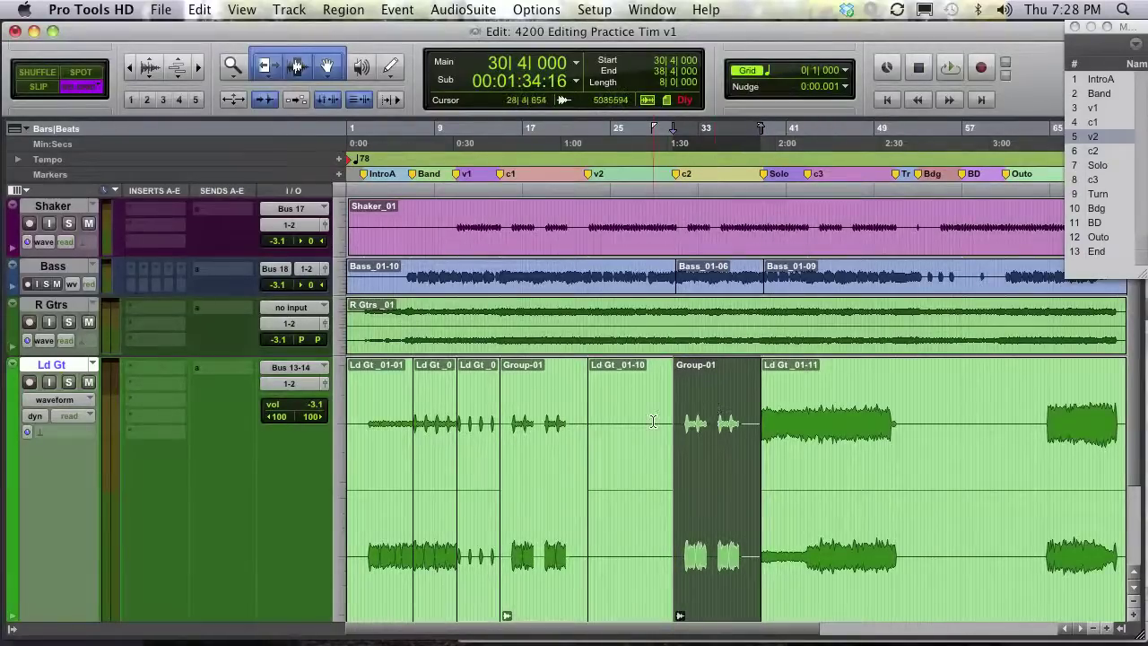
pyautogui.press('super+z')
# - Set the grid value to 1 bar for placing the Ld Gt region group
pyautogui.click(842, 71)
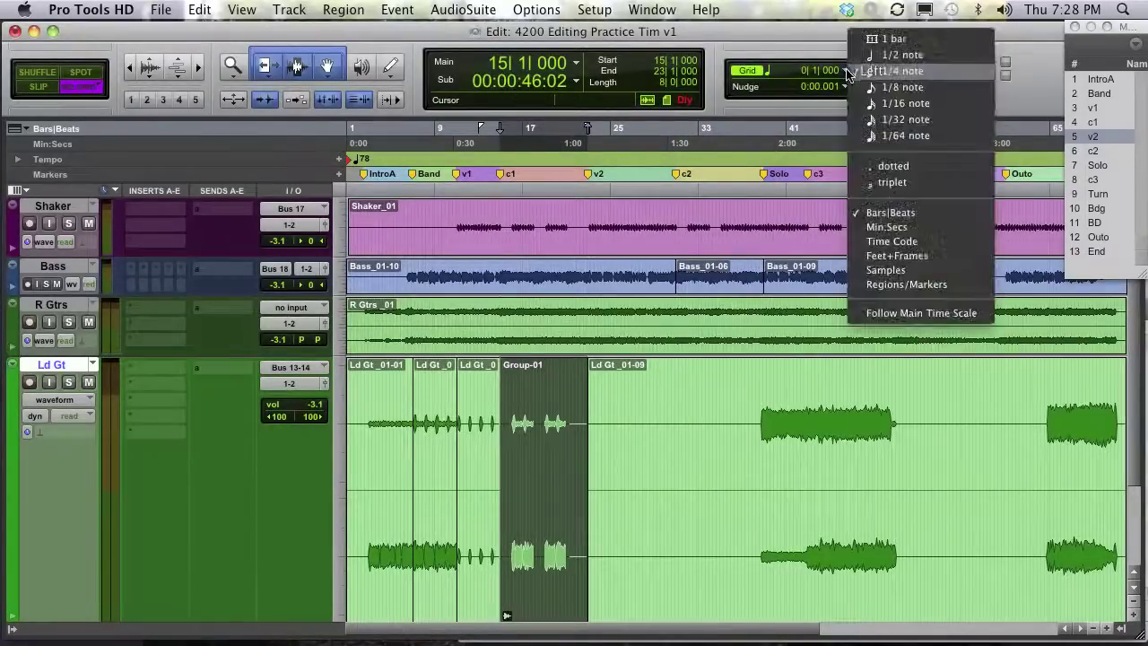
pyautogui.click(867, 41)
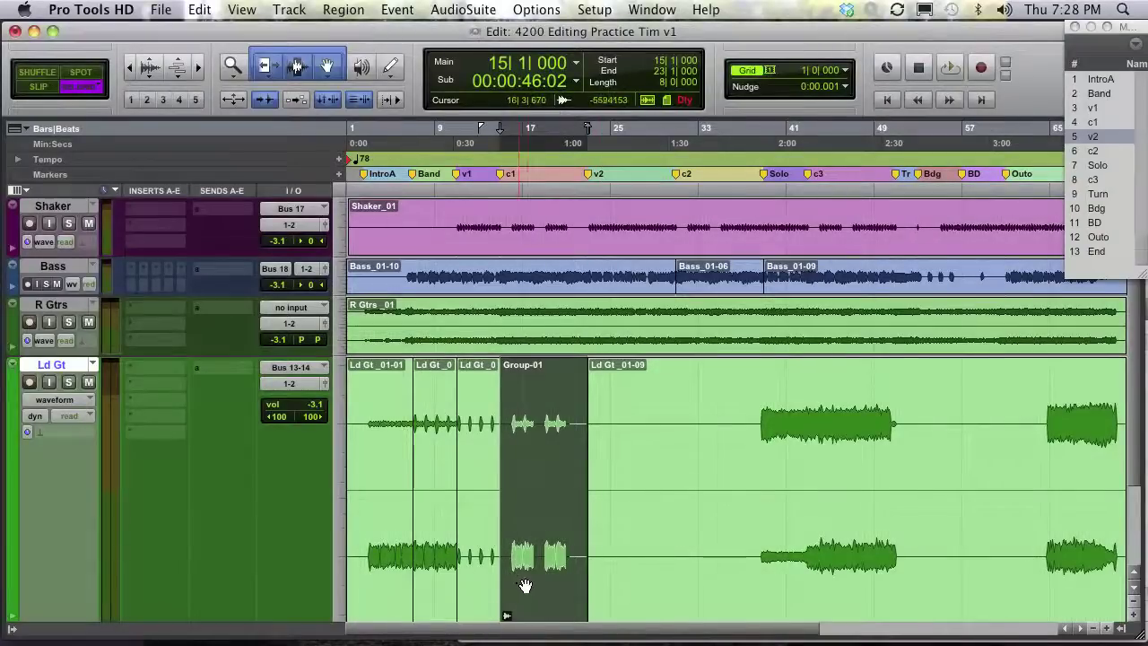
# - Copy the Ld Gt region group from c1 to 31|1|000 at c2, and play back from 29|1|000
pyautogui.moveTo(529, 588); pyautogui.dragTo(706, 574)
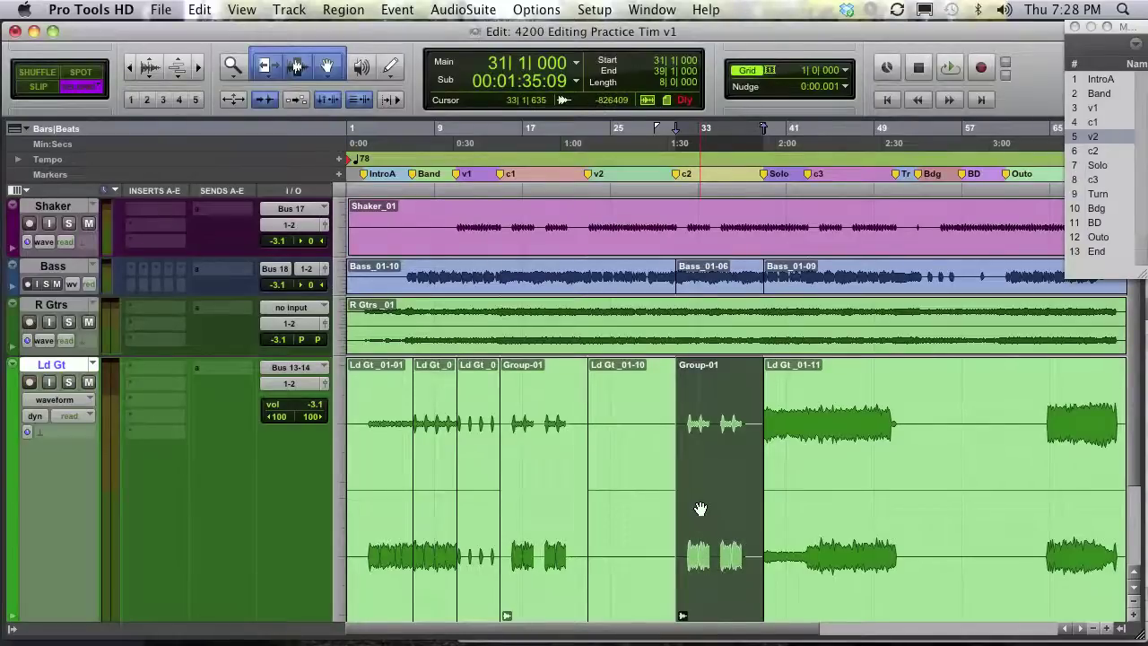
pyautogui.click(657, 402)
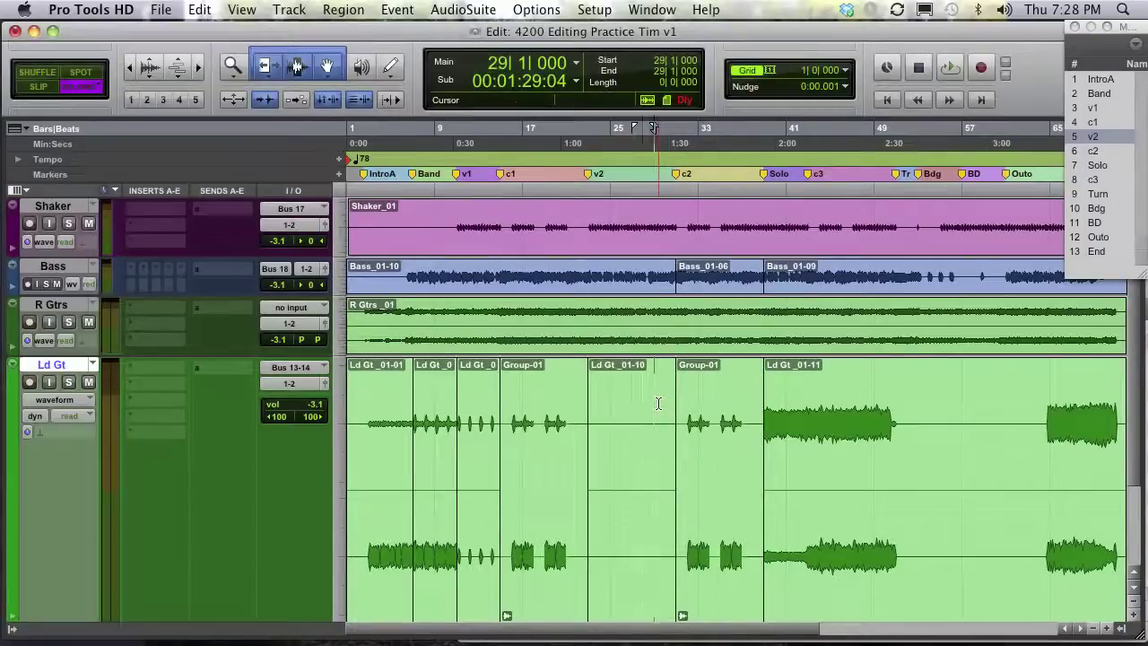
pyautogui.press('space')
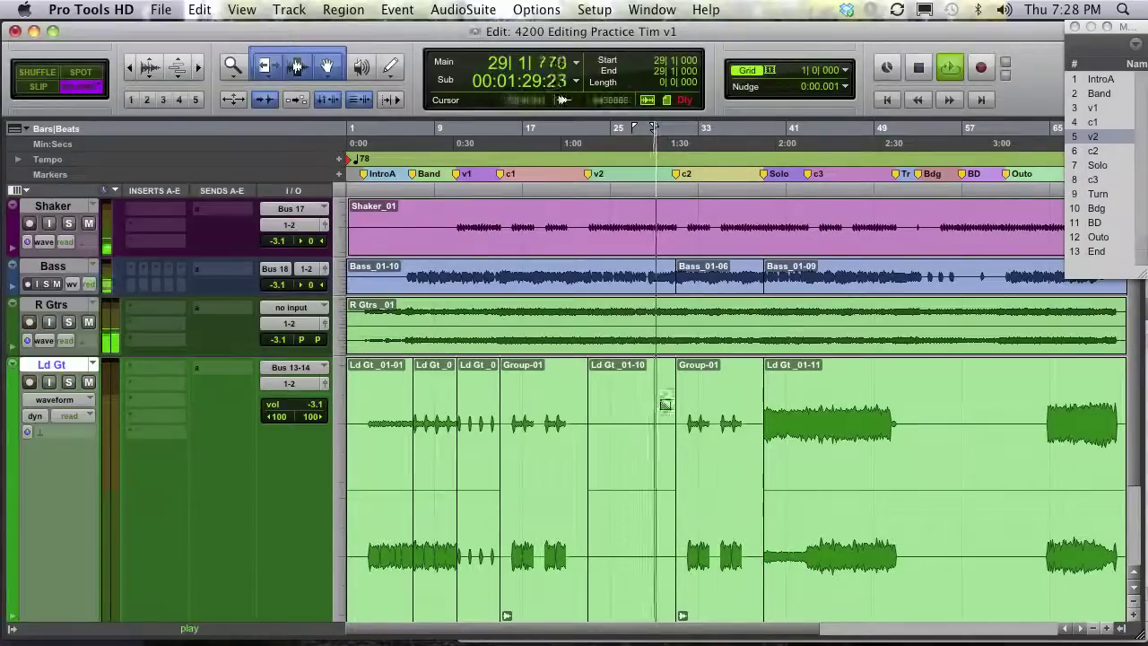
# - Extend the start of the Ld Gt region after the c2 group back to 38|1|000, and stop playback
pyautogui.moveTo(760, 423); pyautogui.dragTo(748, 427)
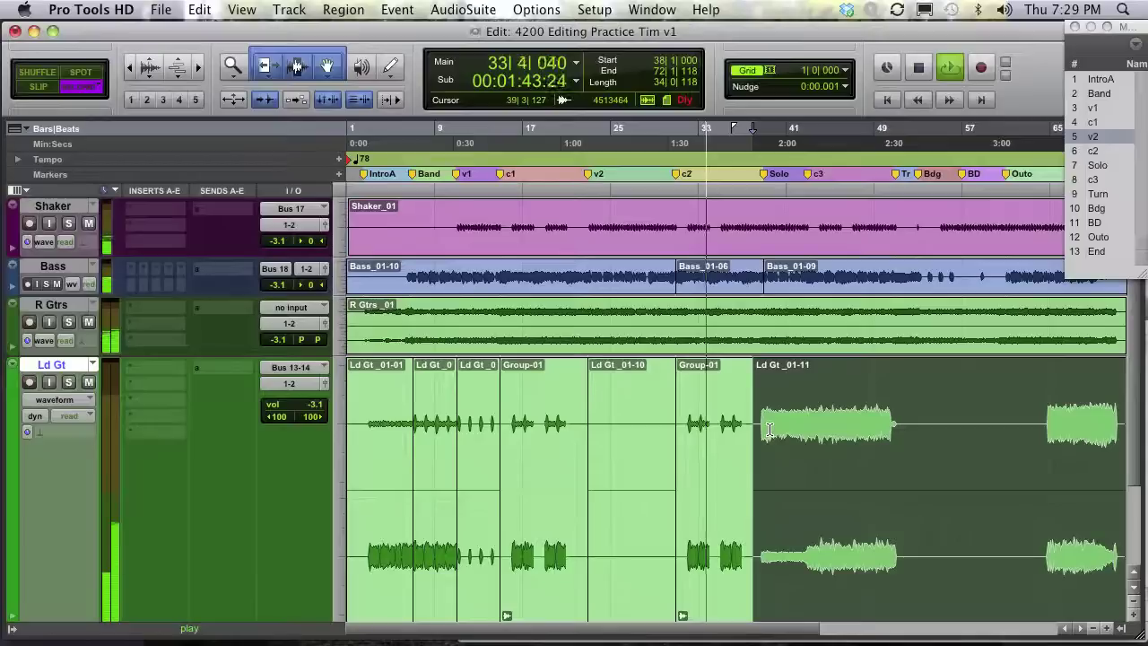
pyautogui.press('space')
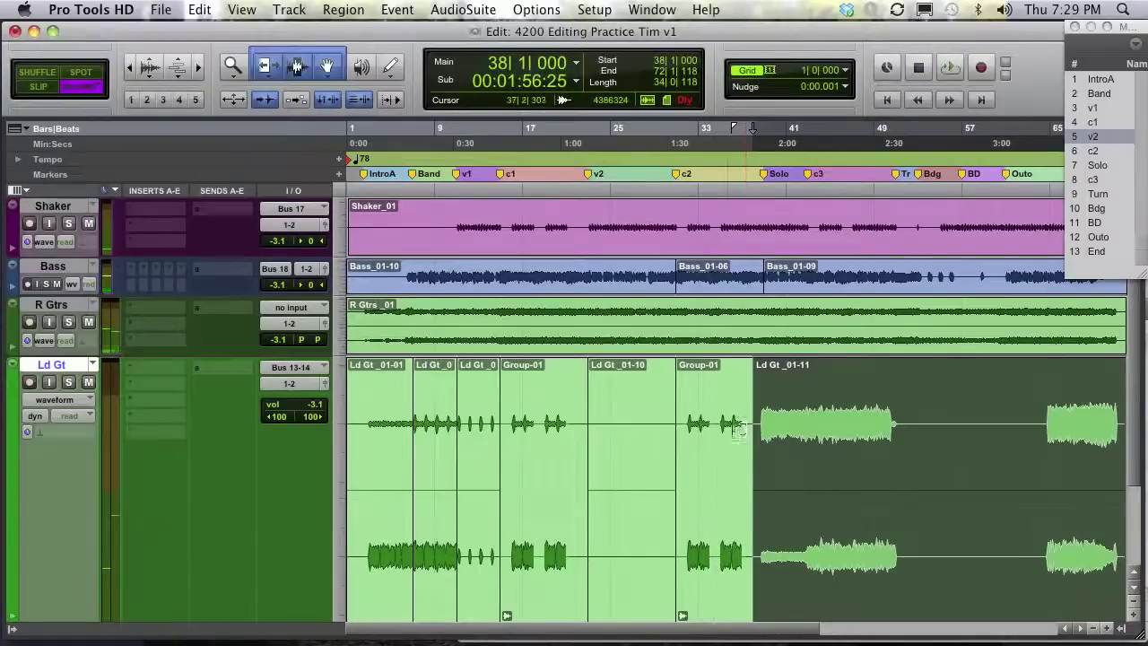
pyautogui.click(718, 416)
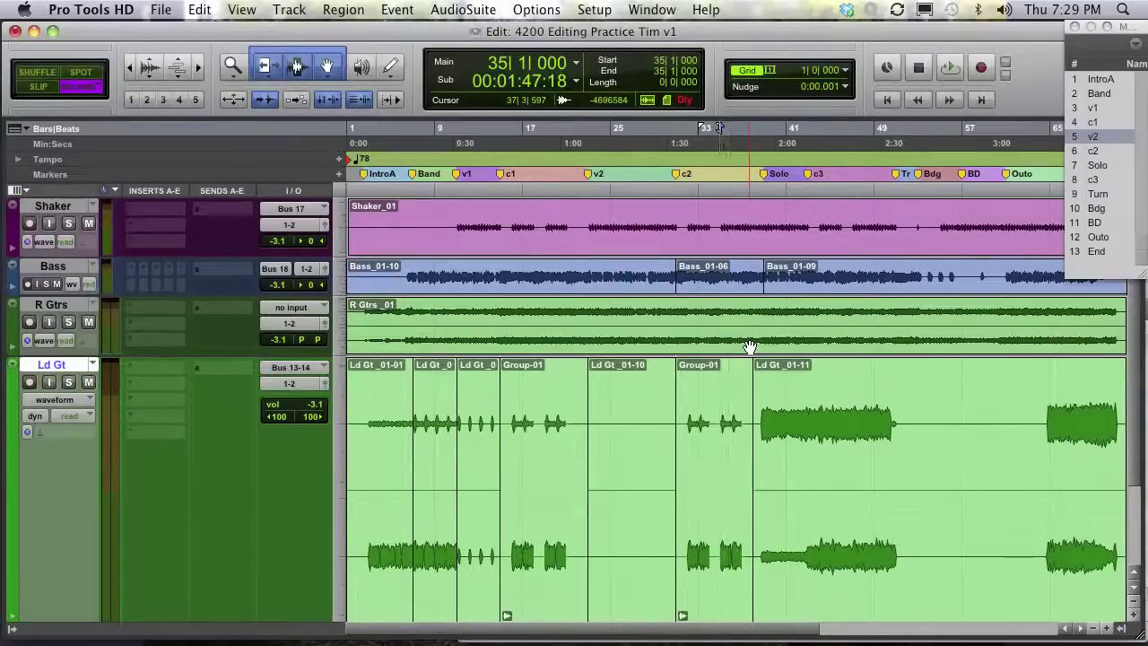
# - Ungroup all region groups on the Ld Gt track and heal the separations between contiguous regions
pyautogui.press('super+a')
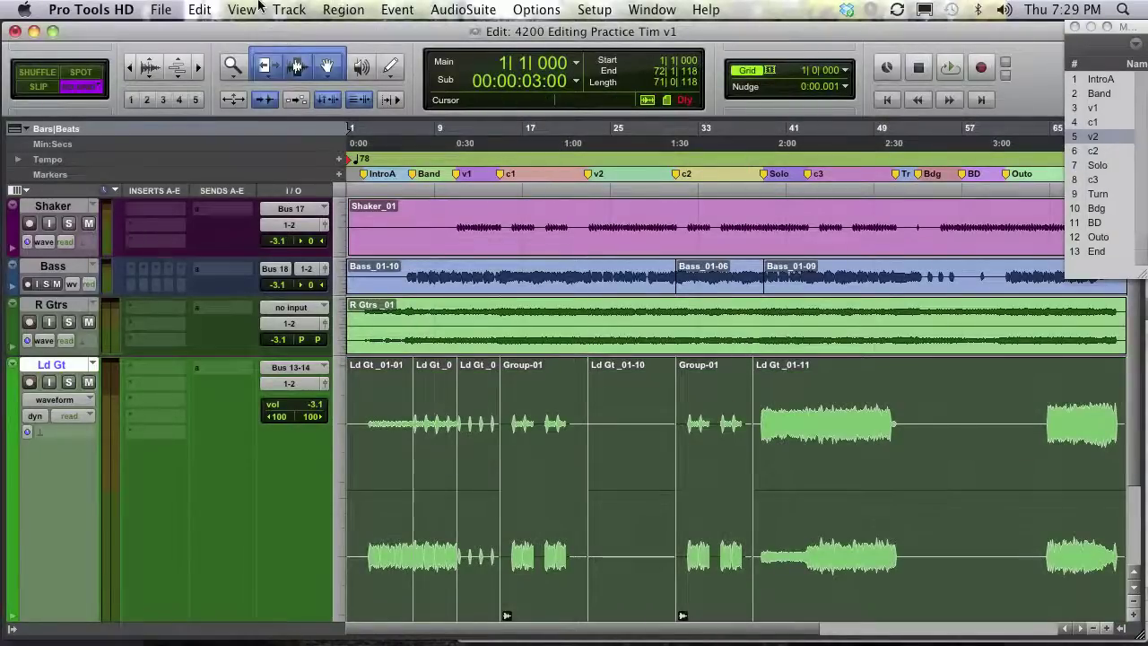
pyautogui.click(343, 9)
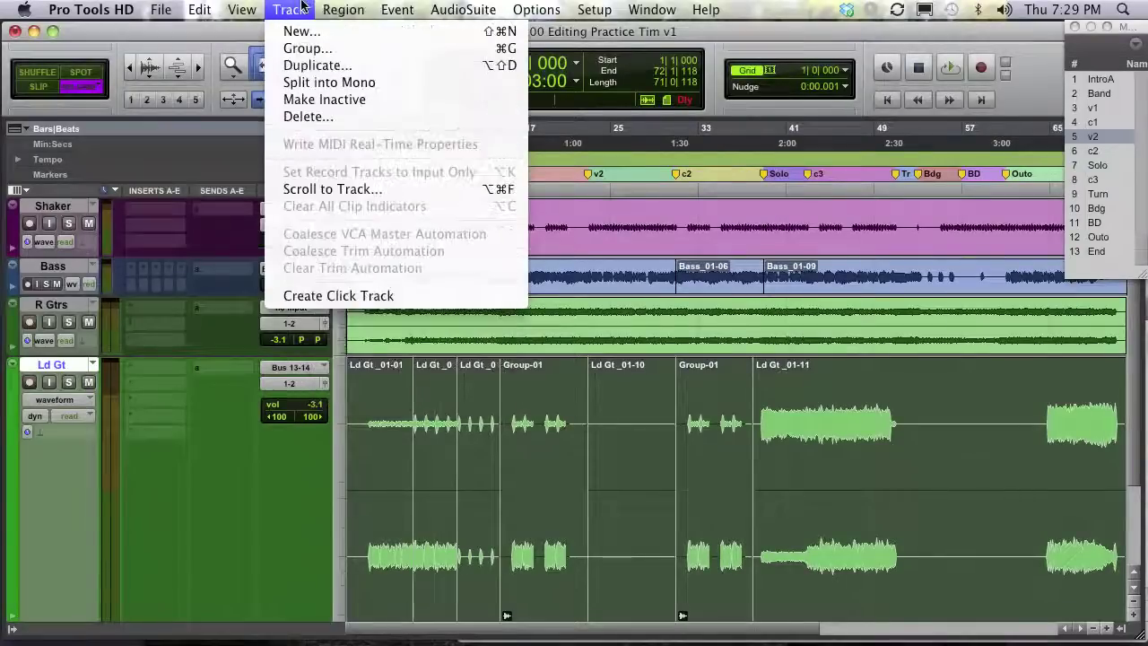
pyautogui.click(343, 9)
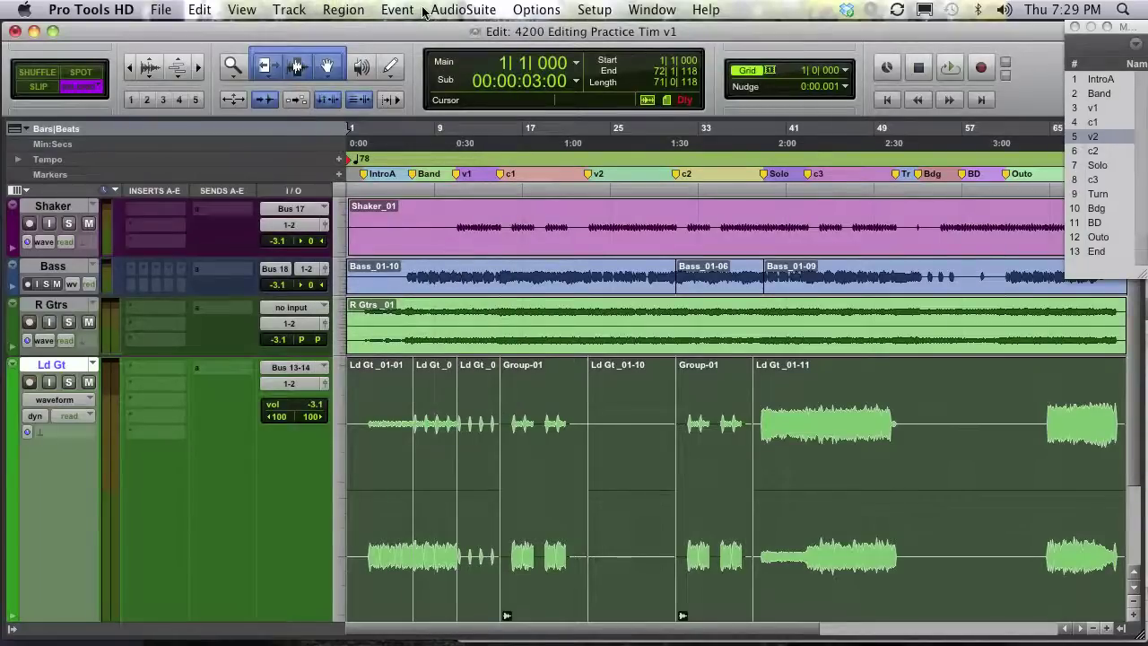
pyautogui.press('super+alt+u')
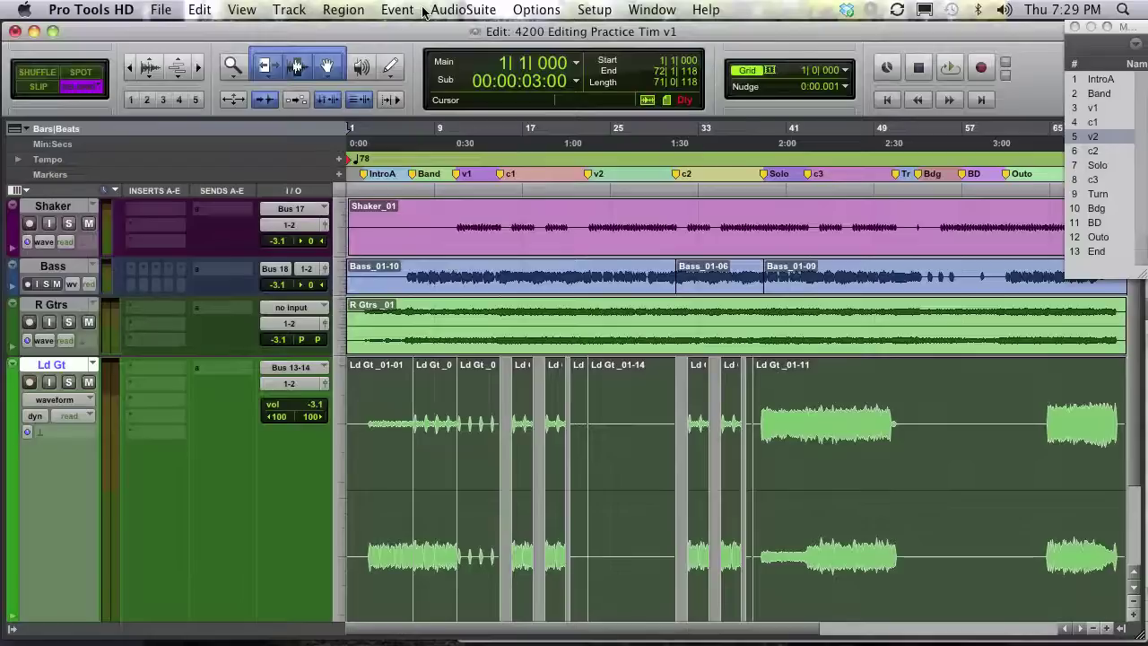
pyautogui.press('super+h')
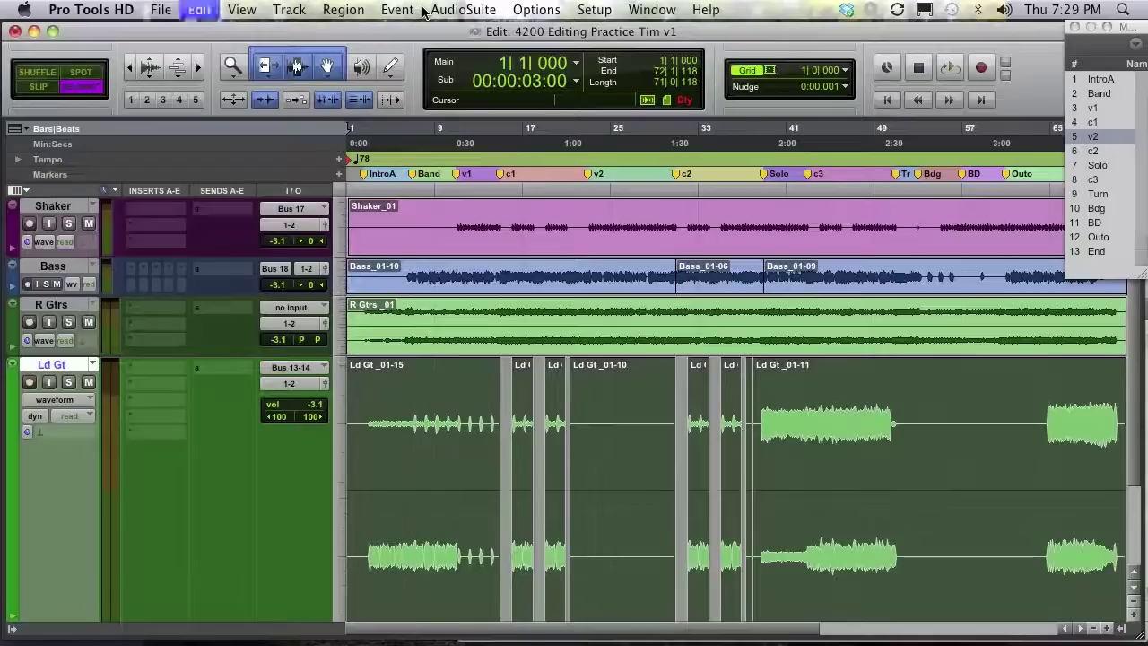
# - Delete the silent Ld Gt region that spans v2 up to c2
pyautogui.click(616, 385)
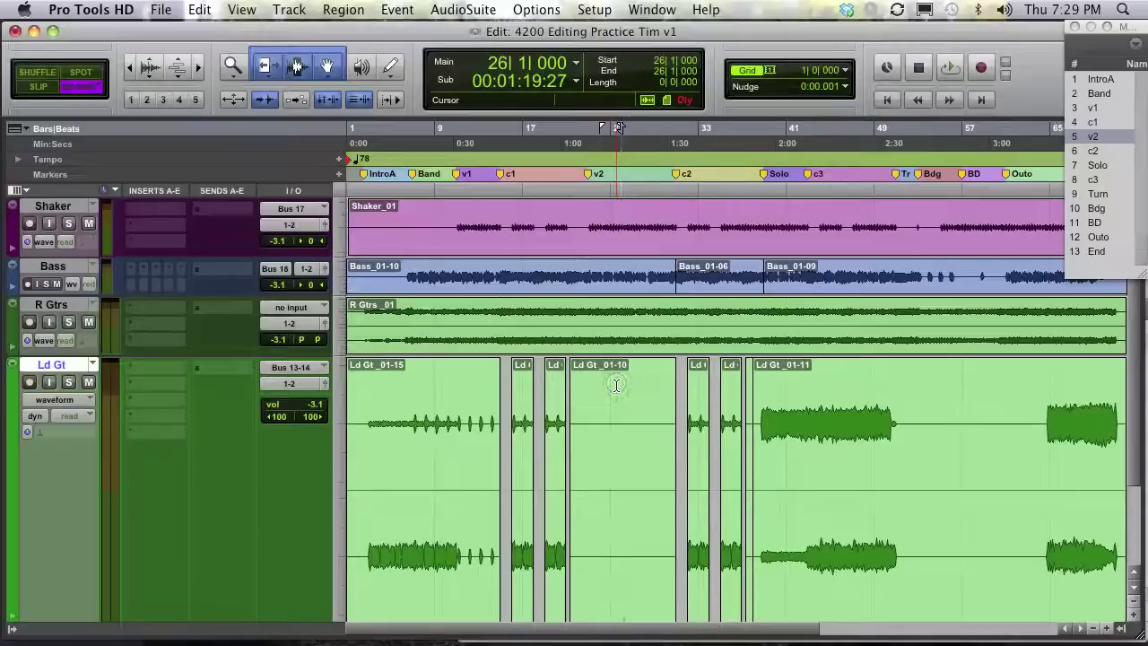
pyautogui.doubleClick(616, 385)
pyautogui.press('Delete')
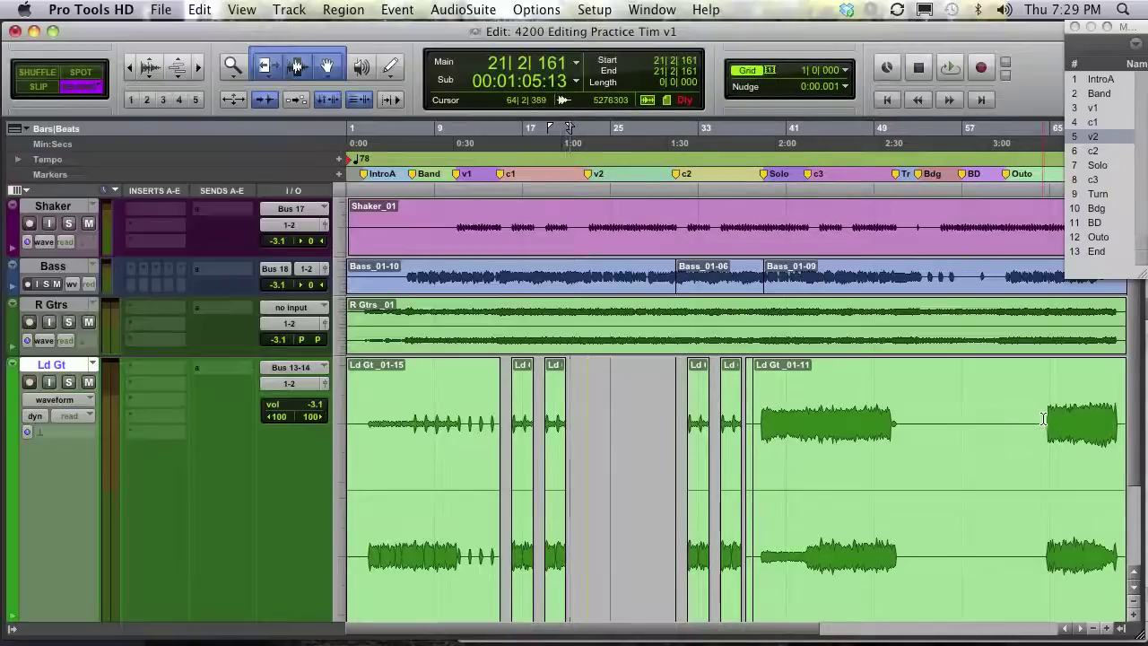
# - In Slip mode, remove the Ld Gt silence between c3's end and 64|3|056, and trim the first region's start to 2|4|177
pyautogui.press('F3')
pyautogui.click(1042, 419)
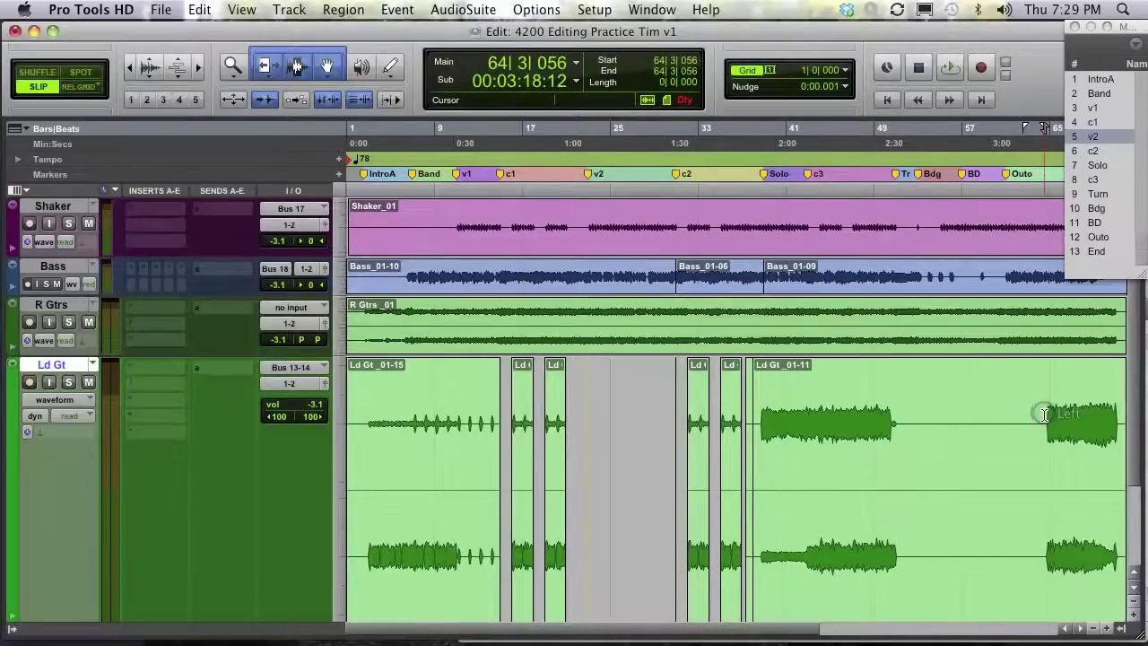
pyautogui.press('super+e')
pyautogui.click(897, 427)
pyautogui.press('s')
pyautogui.click(366, 427)
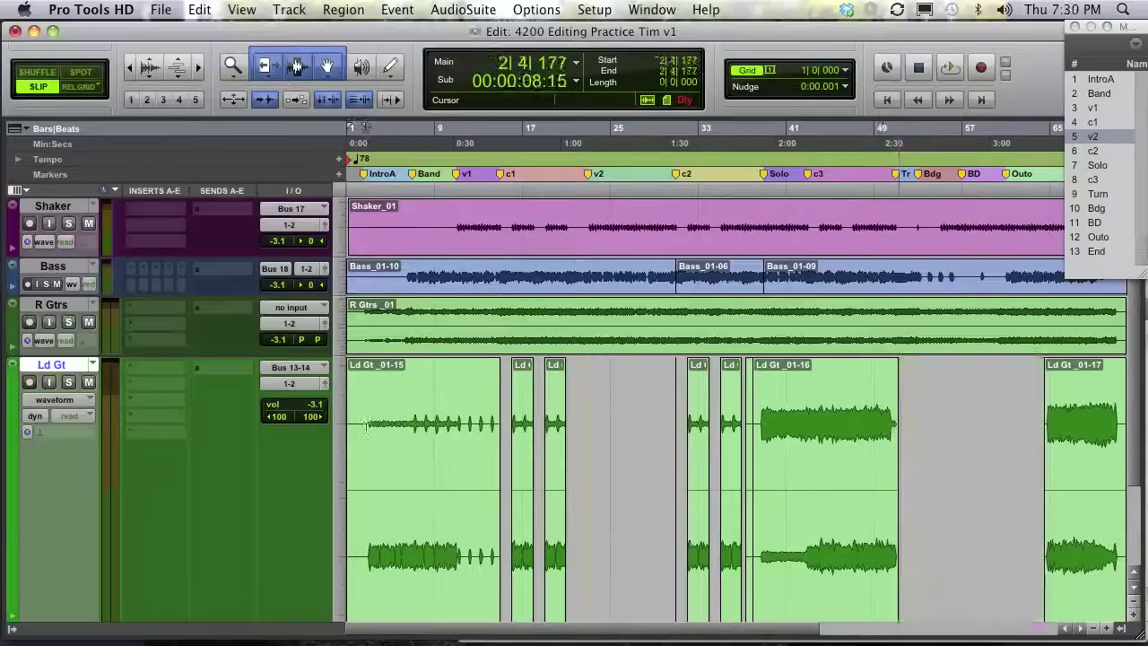
pyautogui.press('a')
# - Trim the start of the Ld Gt solo region to 38|4|304, right before its audio begins
pyautogui.hscroll(5, 619, 431)
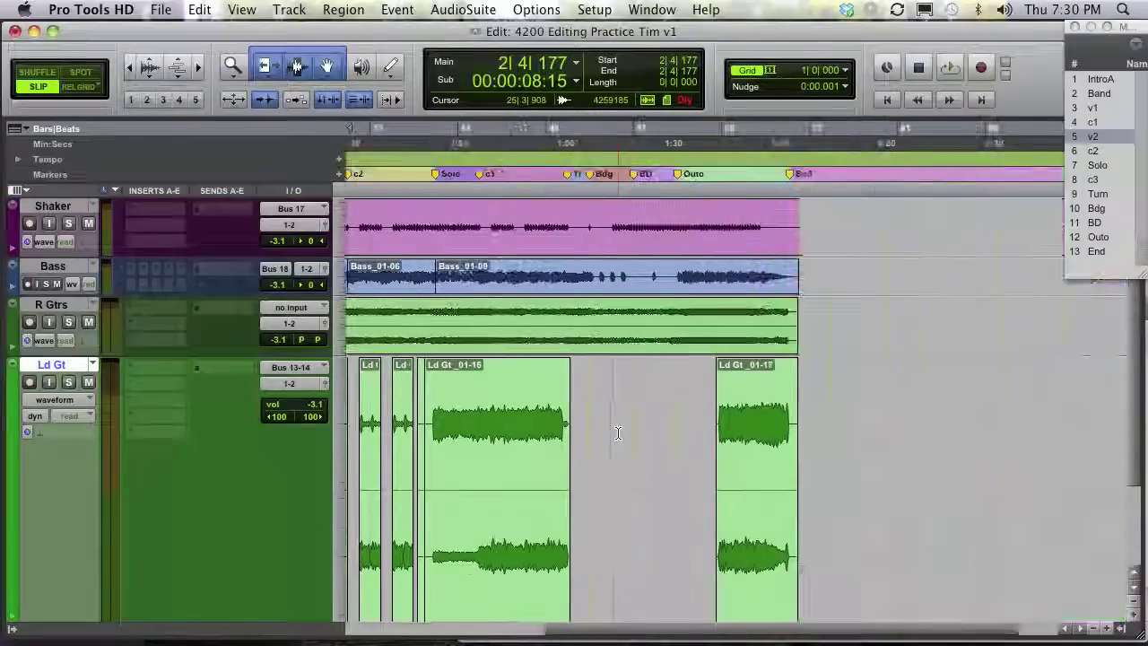
pyautogui.click(467, 436)
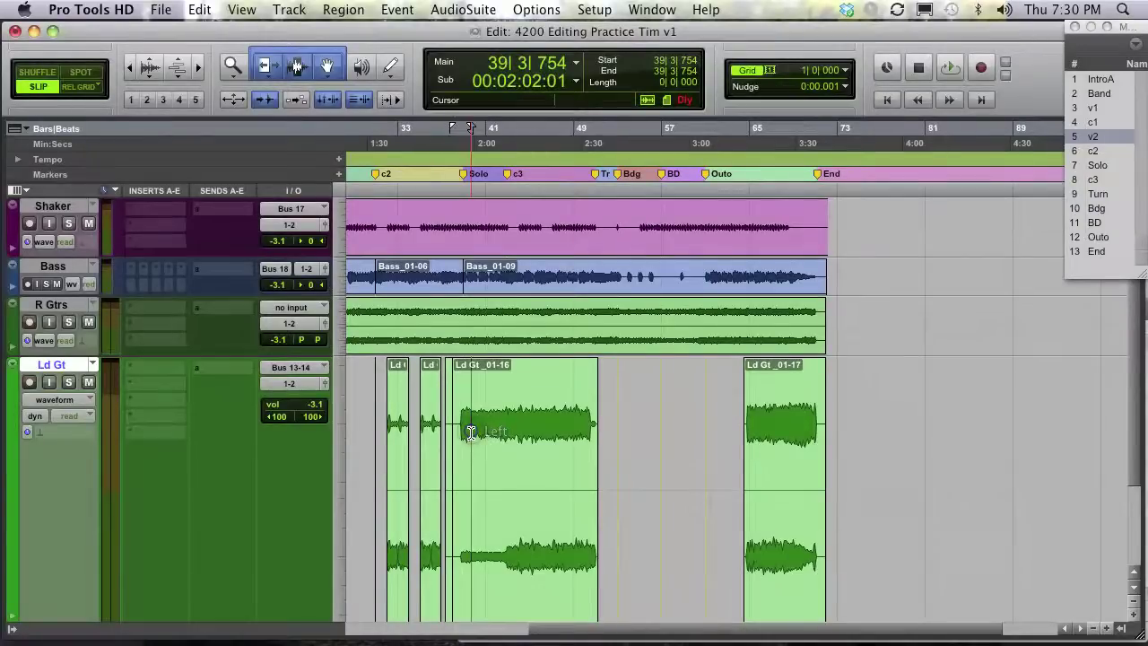
pyautogui.press('super+bracketright')
pyautogui.press('super+bracketright')
pyautogui.press('super+bracketright')
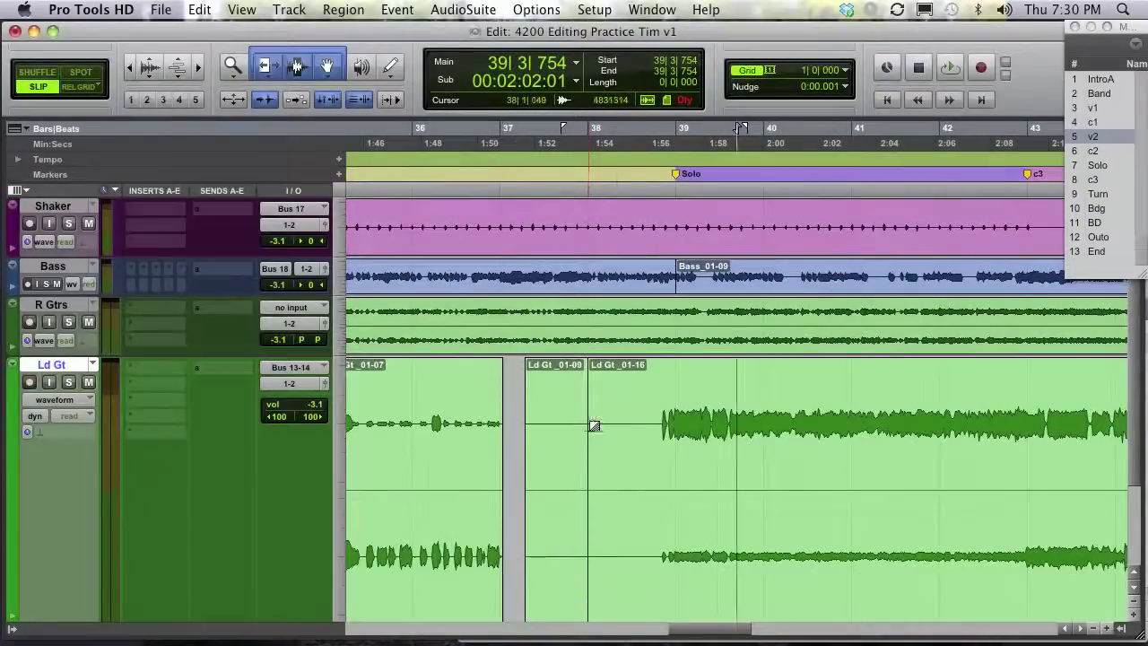
pyautogui.click(659, 422)
pyautogui.press('a')
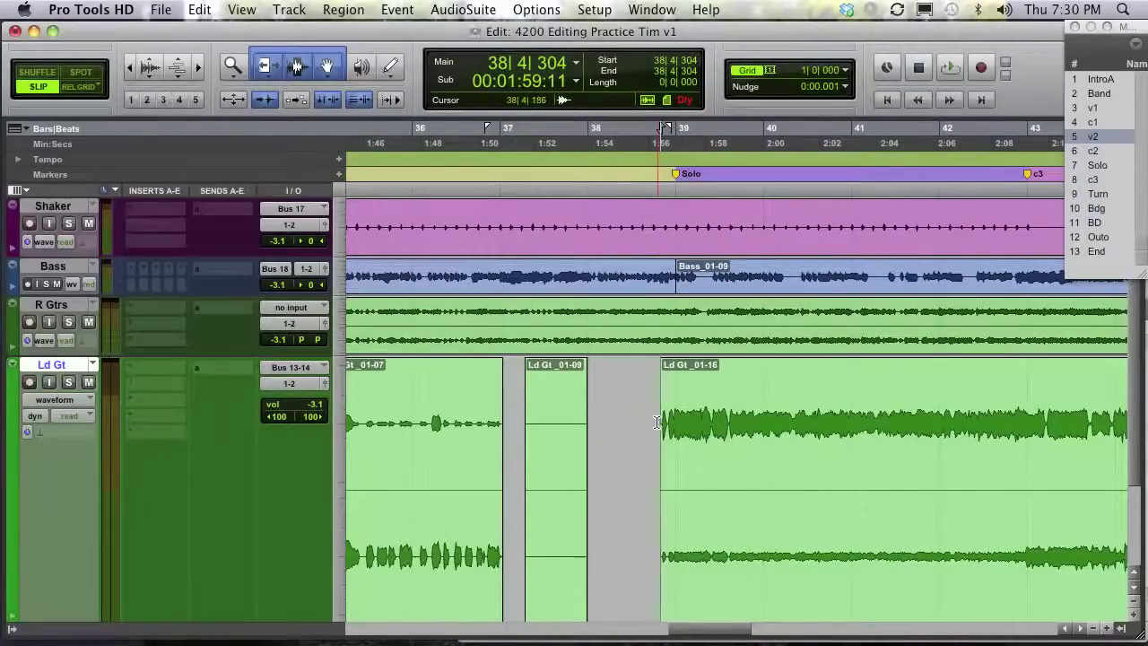
# - Delete the leftover silent Ld Gt region between 37|2|161 and 38|1|000
pyautogui.click(560, 435)
pyautogui.doubleClick(559, 435)
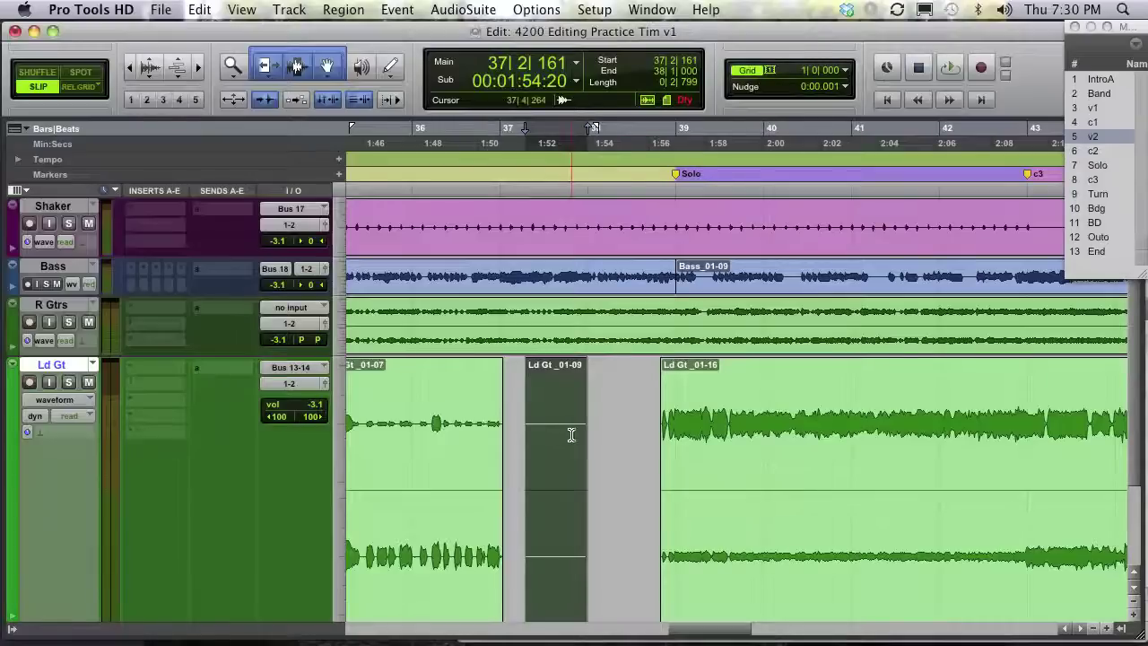
pyautogui.click(615, 424)
pyautogui.doubleClick(548, 424)
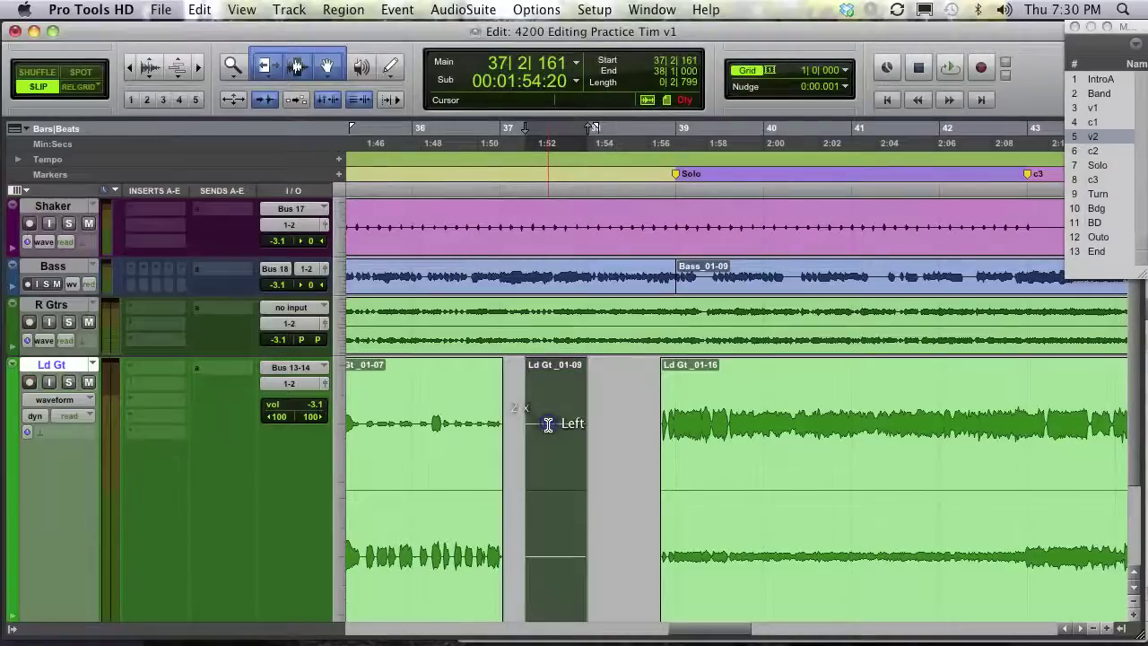
pyautogui.press('Delete')
pyautogui.press('super+bracketleft')
pyautogui.press('super+bracketleft')
pyautogui.press('super+bracketleft')
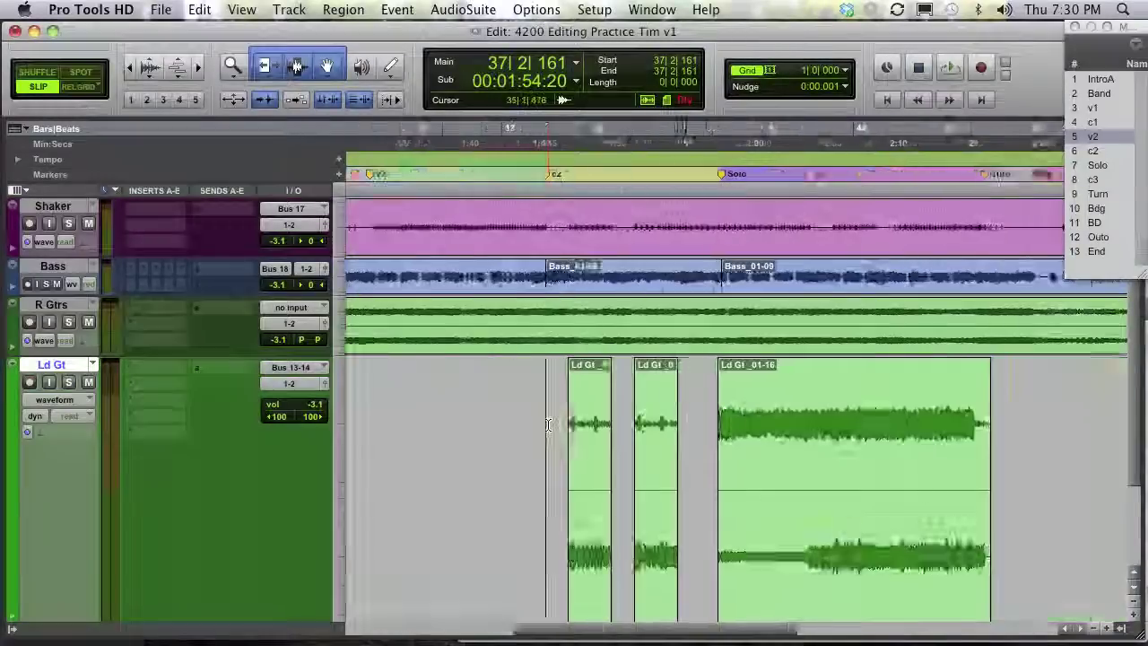
# - Apply 15 ms batch fades to all Ld Gt regions, creating new fades and new fade ins and outs
pyautogui.hscroll(1, 548, 424)
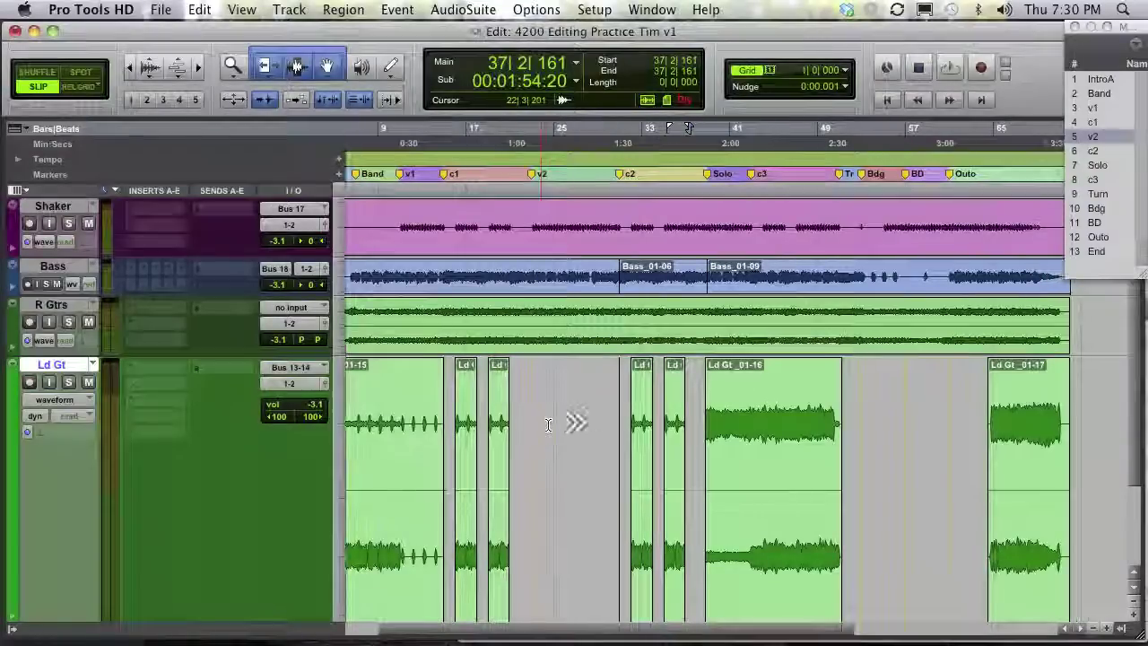
pyautogui.hscroll(-3, 547, 424)
pyautogui.scroll(2, 548, 425)
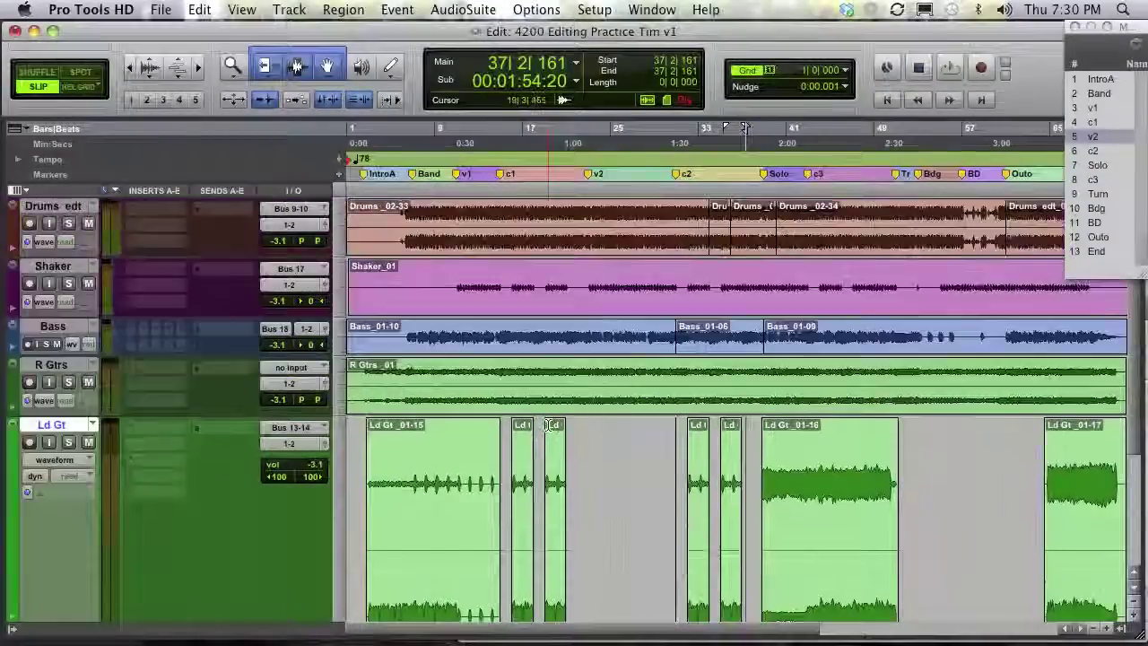
pyautogui.scroll(-5, 548, 425)
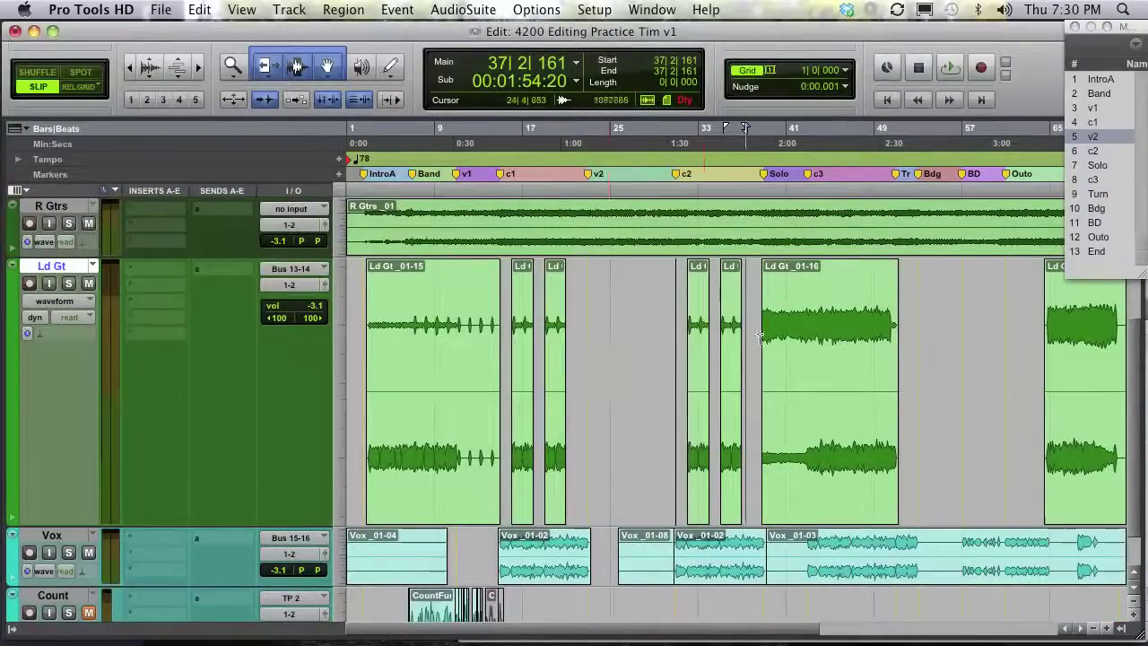
pyautogui.hscroll(5, 969, 345)
pyautogui.hscroll(-5, 969, 346)
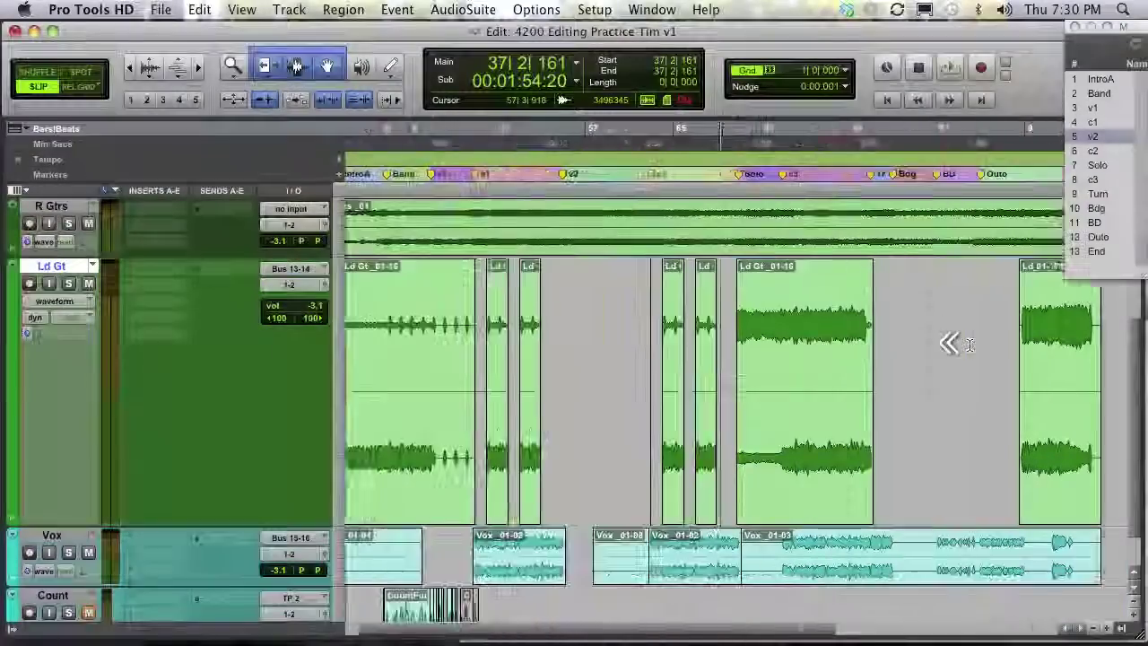
pyautogui.tripleClick(969, 345)
pyautogui.press('super+f')
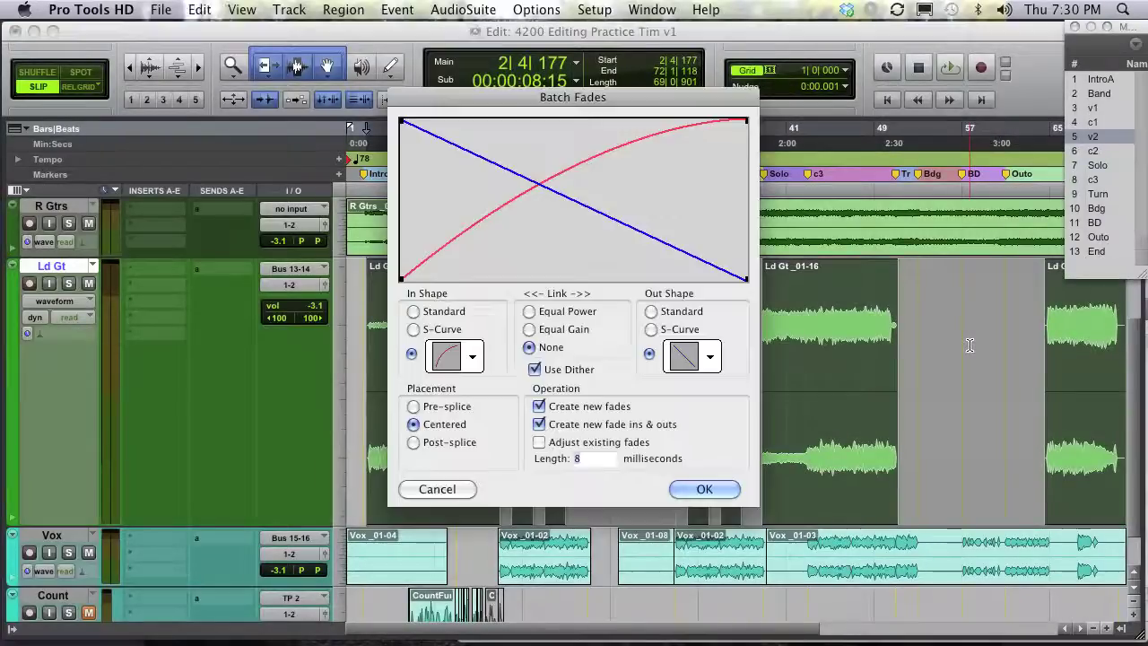
pyautogui.write('10')
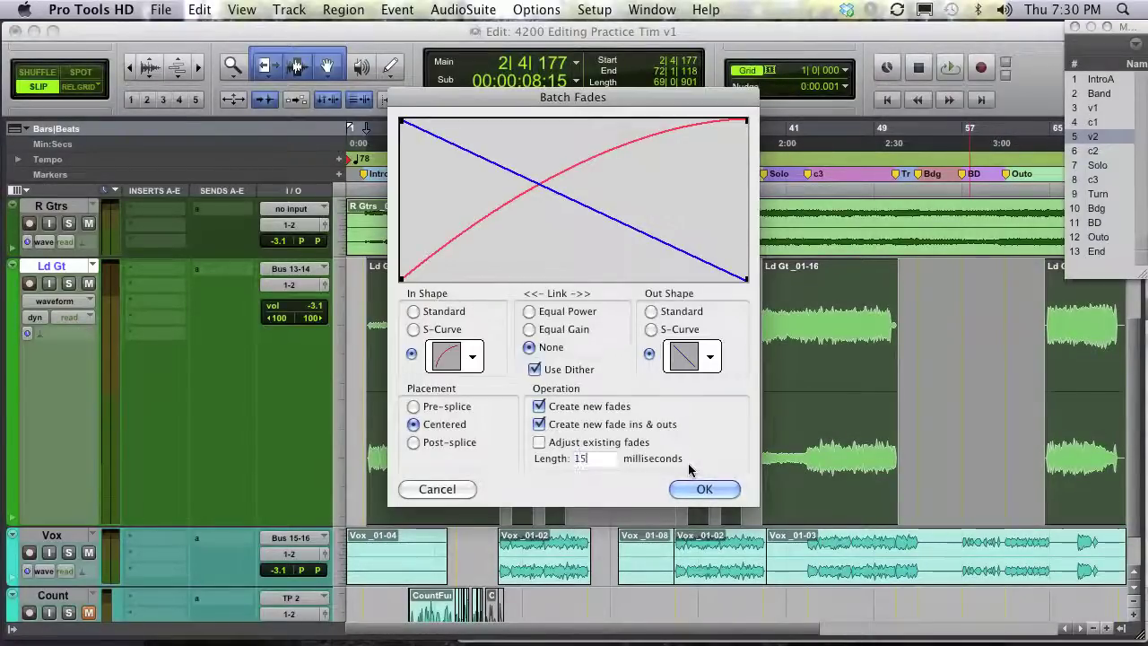
pyautogui.press('Return')
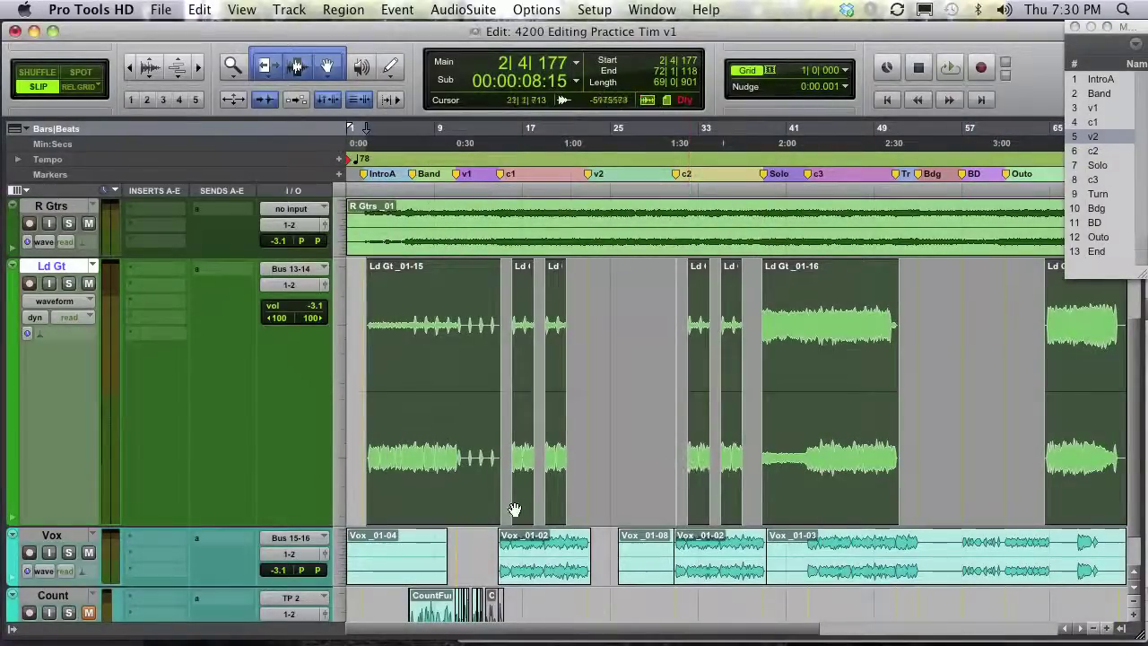
# - Delete the silent Vox regions starting at 1|1|000 and 25|4|000, and set all tracks to a uniform height
pyautogui.click(392, 576)
pyautogui.press('Delete')
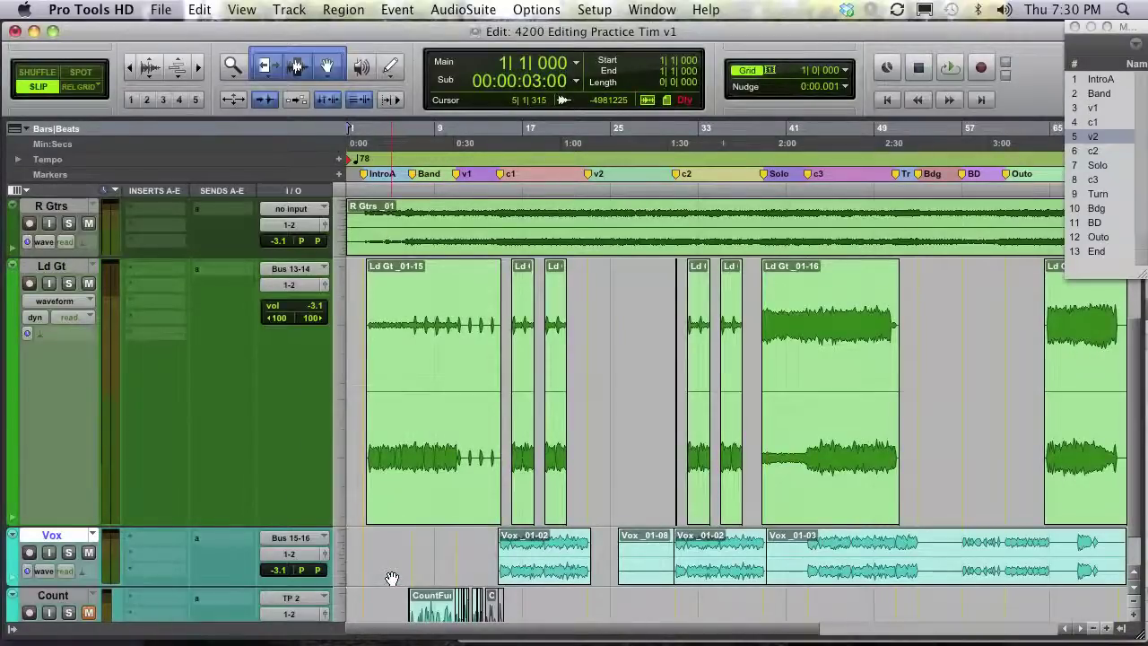
pyautogui.hotkey('ctrl', 'alt', 'Down')
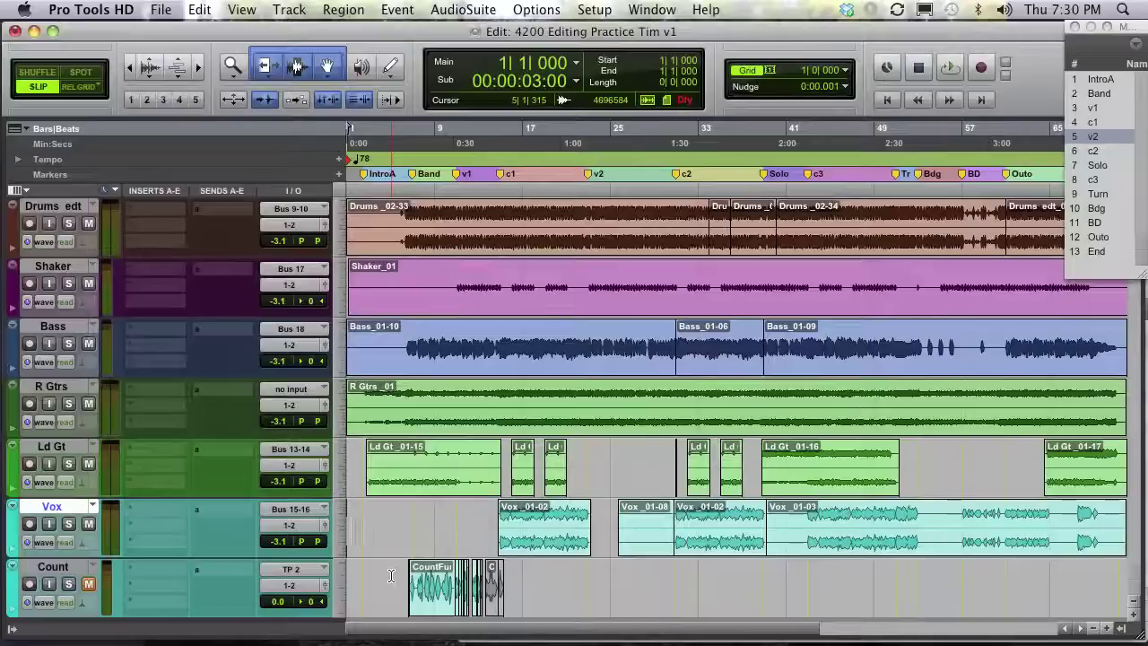
pyautogui.click(634, 511)
pyautogui.press('Delete')
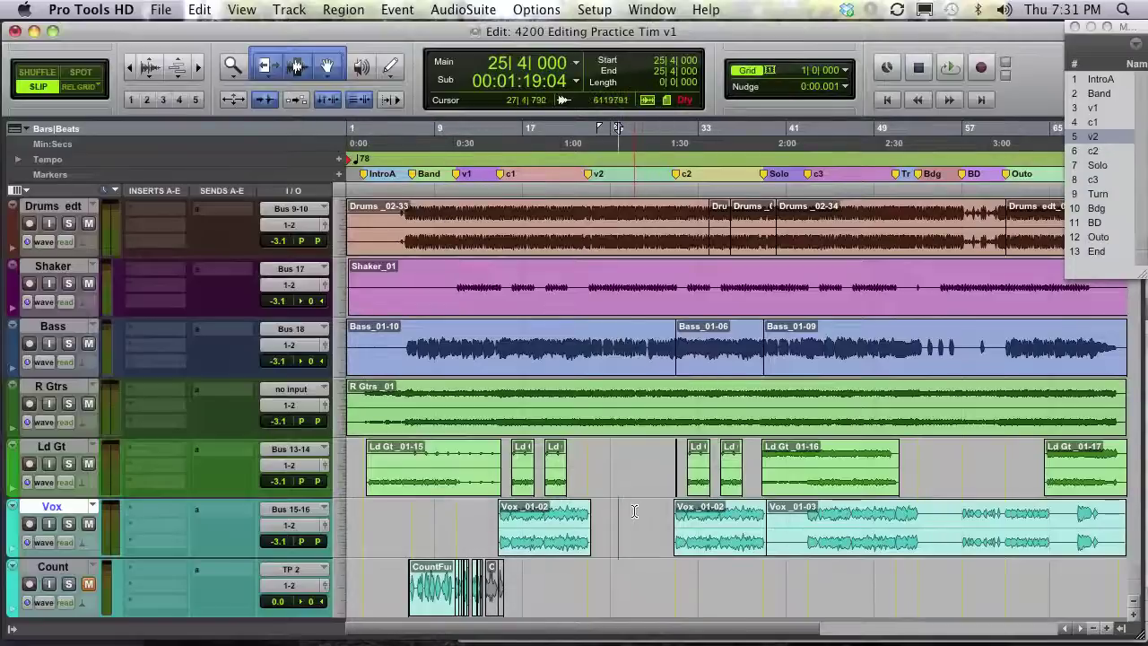
pyautogui.press('super+bracketleft')
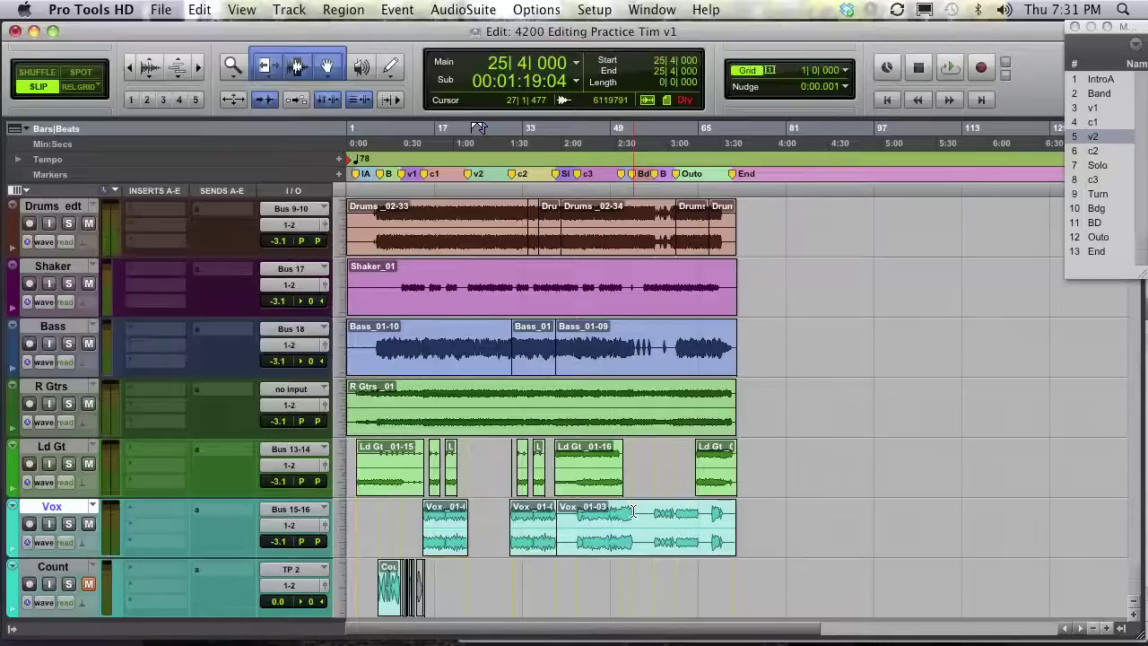
pyautogui.press('super+bracketright')
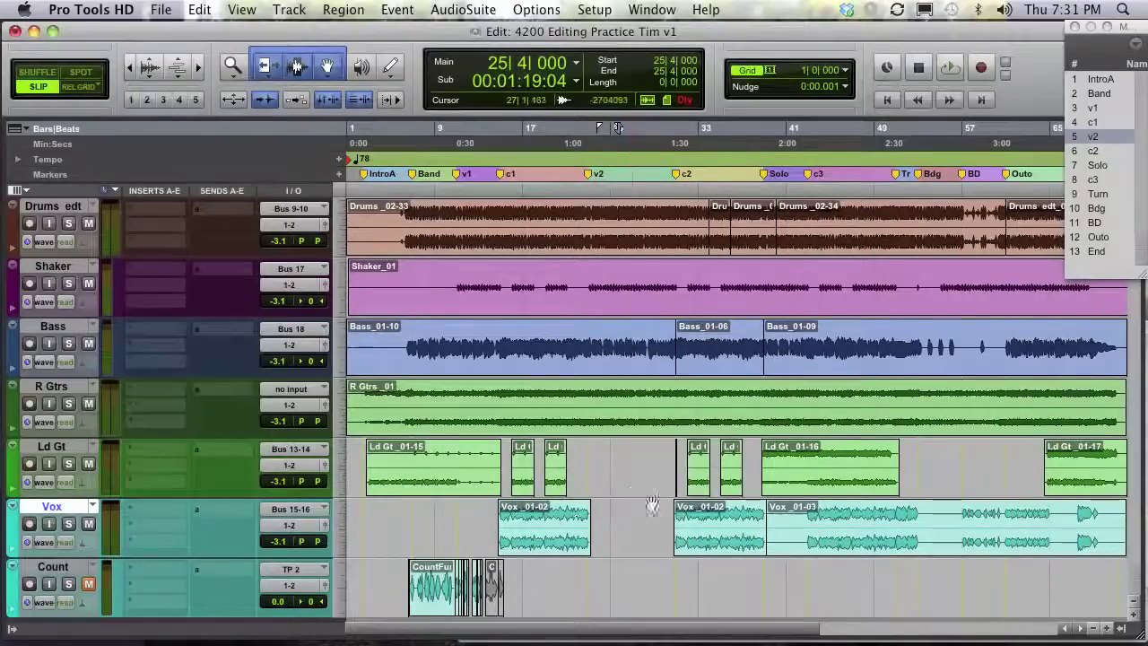